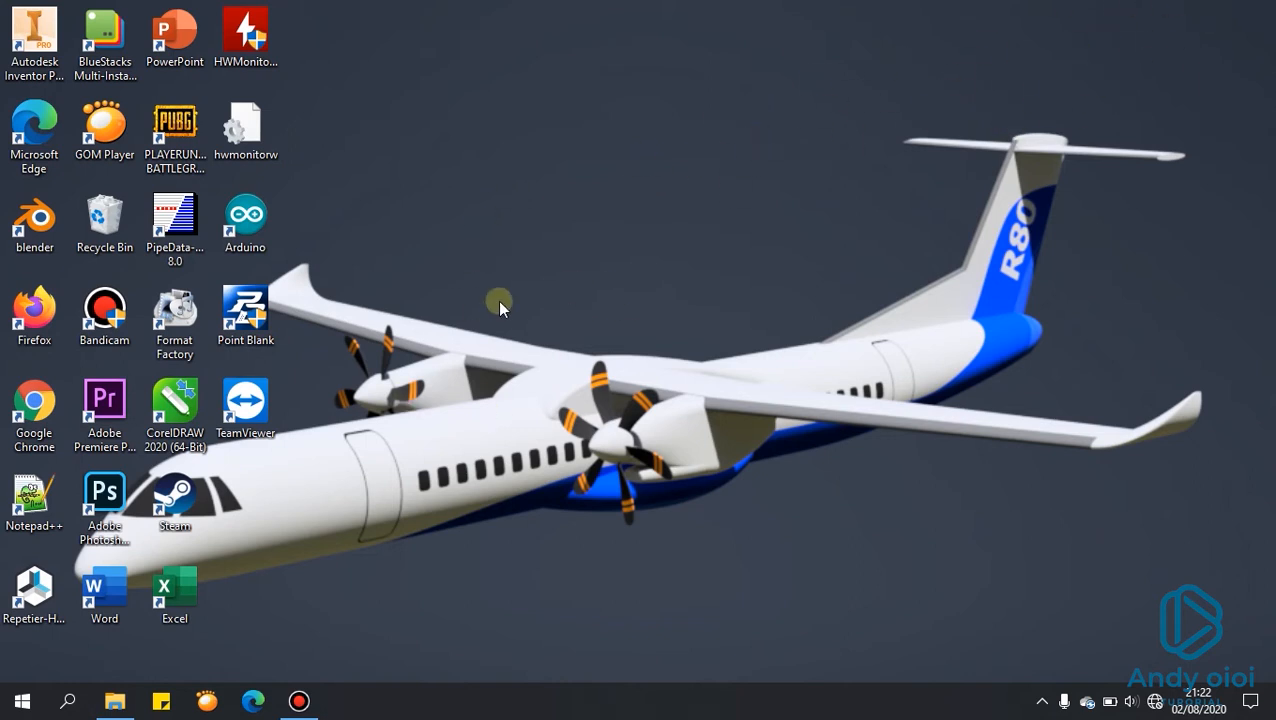
Step: Find and launch Workbench 19.2
click(518, 210)
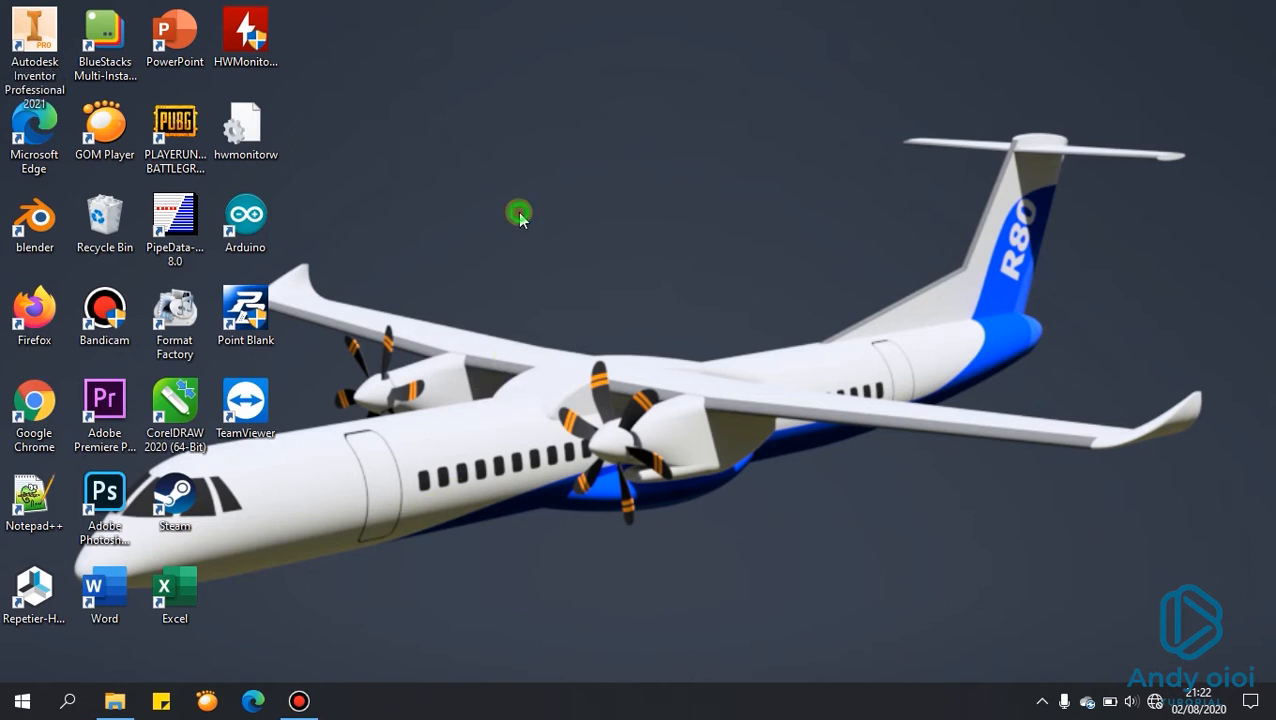
click(69, 701)
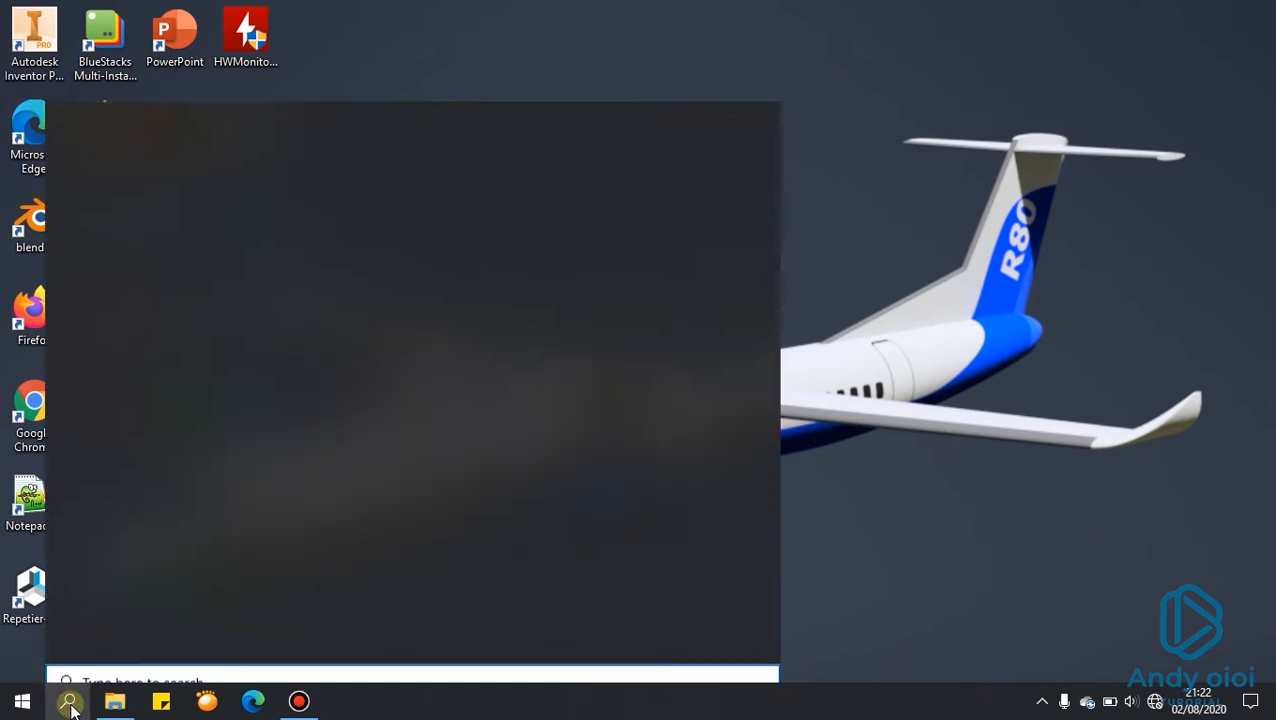
text(wor)
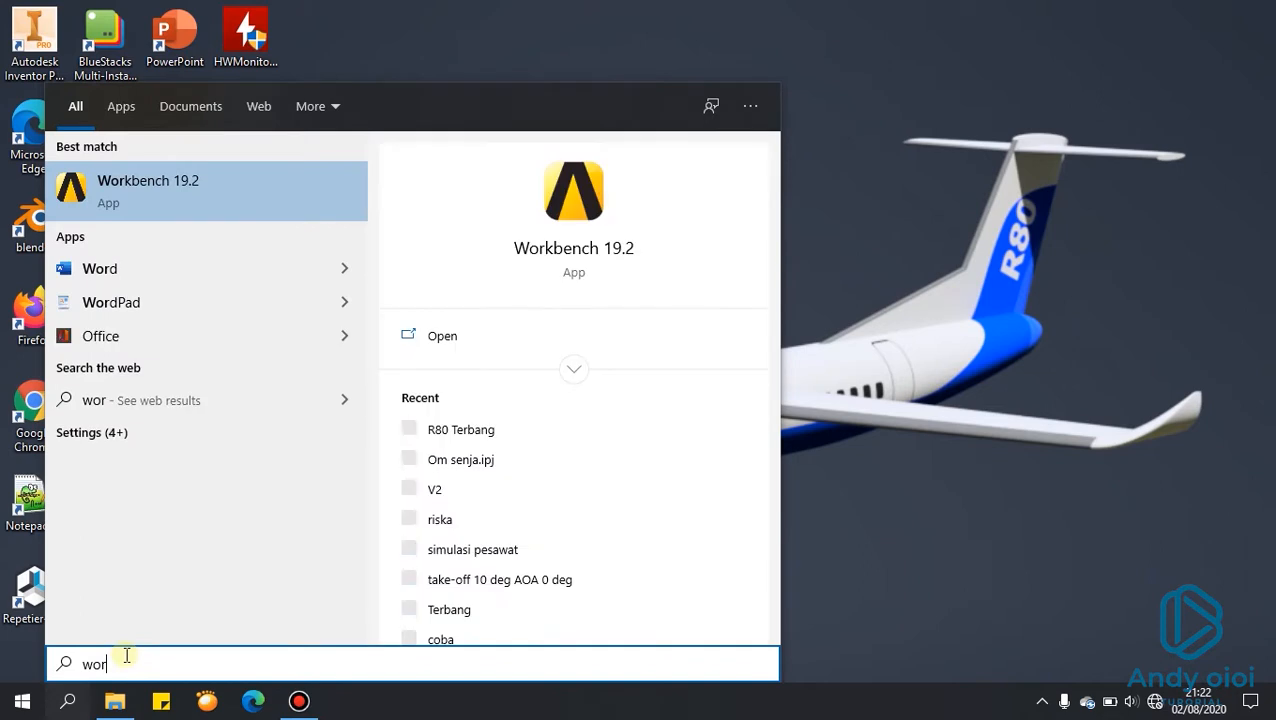
click(191, 187)
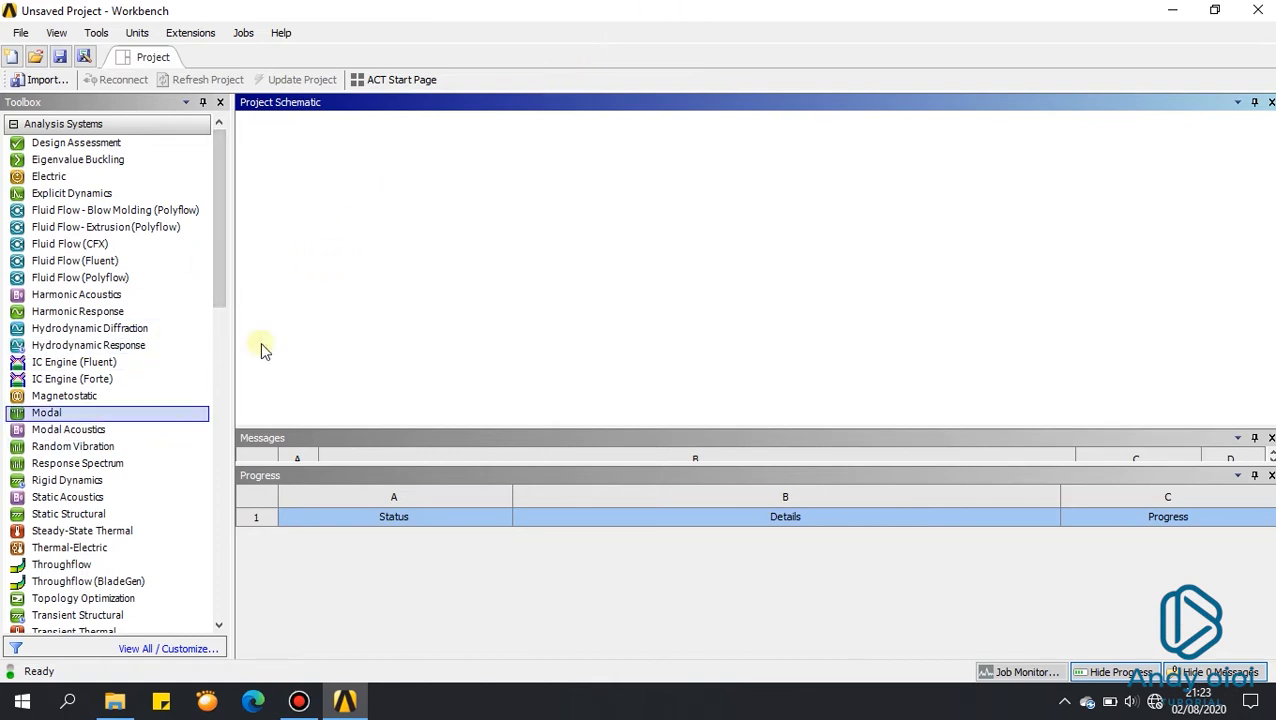
Step: Add separate Geometry, Mesh, Fluent and Results component systems side by side in the project schematic
drag(214, 242, 218, 408)
drag(70, 414, 285, 200)
drag(44, 514, 476, 200)
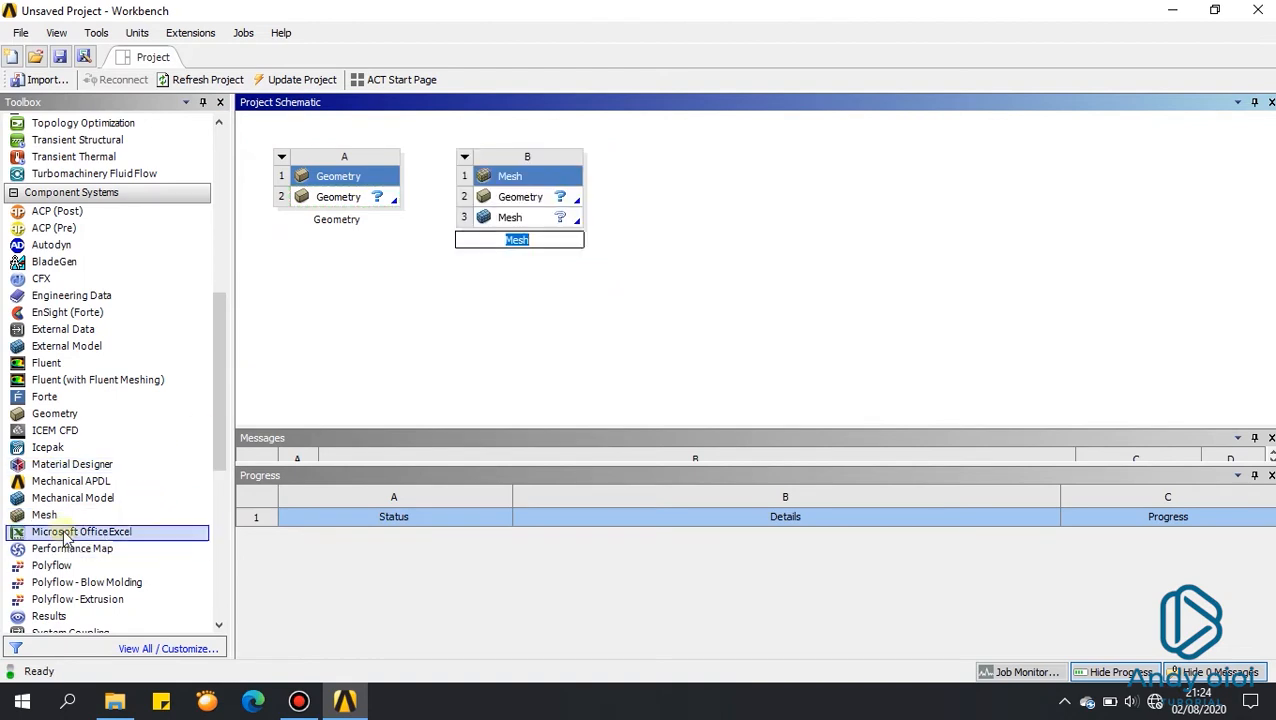
drag(48, 363, 661, 196)
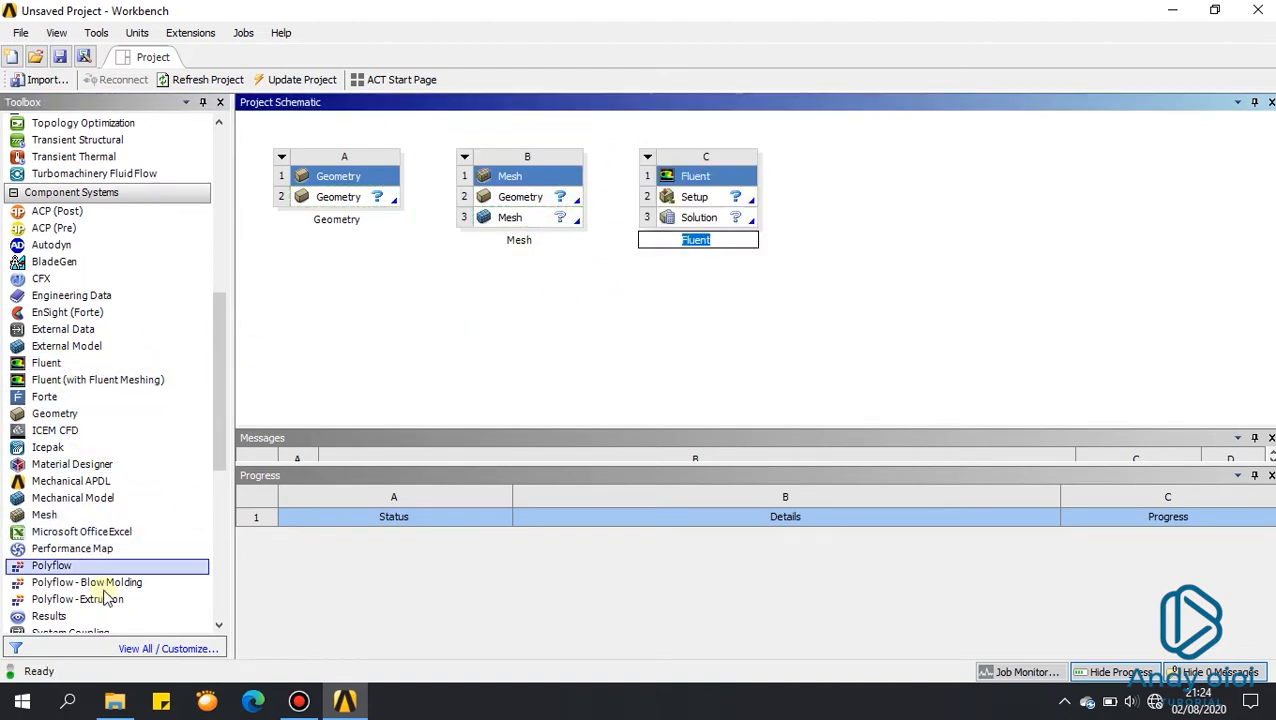
scroll(100, 600, down, 1)
drag(63, 566, 880, 300)
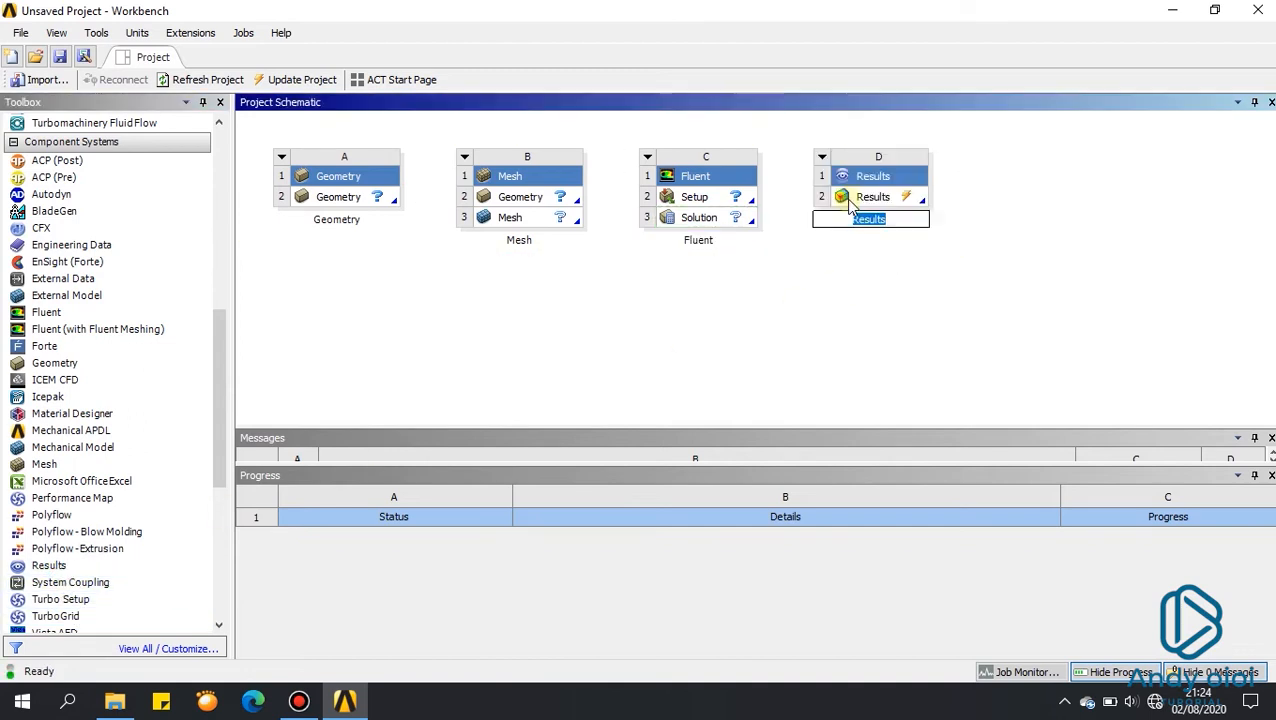
Step: Link Geometry to the Mesh system's geometry, Mesh to the Fluent setup, and the Fluent solution to Results
click(377, 203)
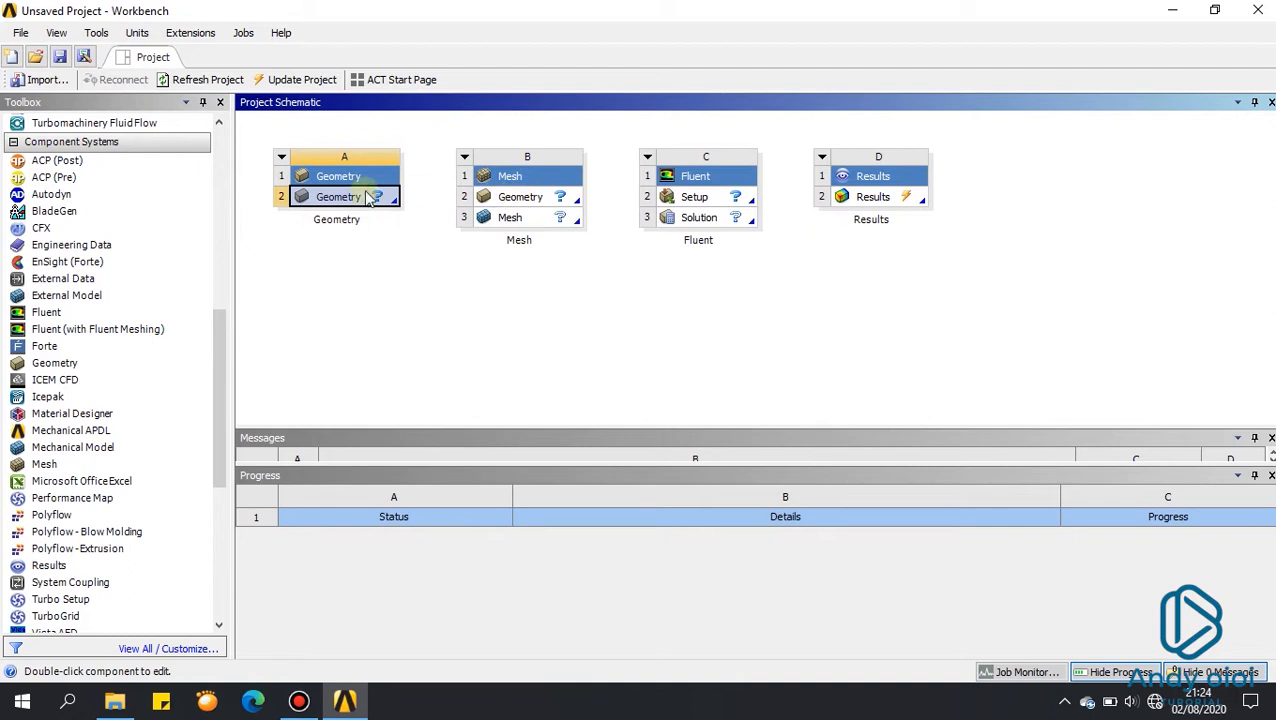
drag(365, 200, 692, 198)
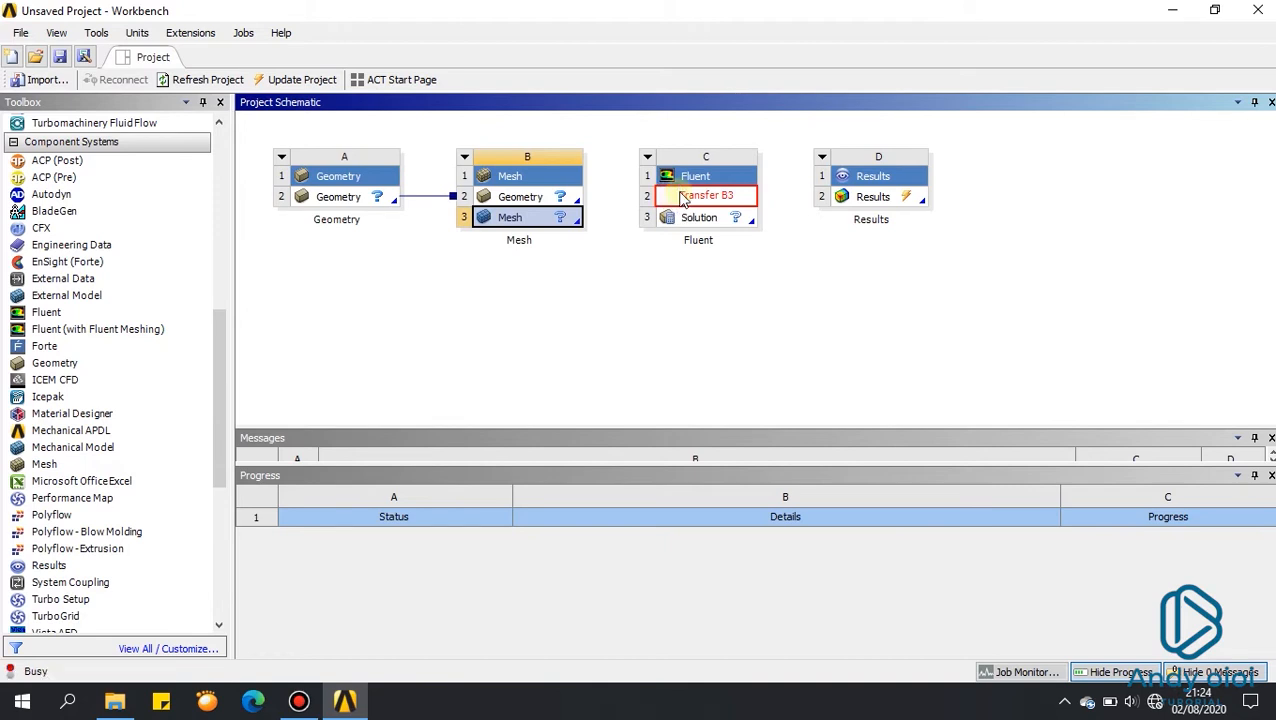
click(745, 220)
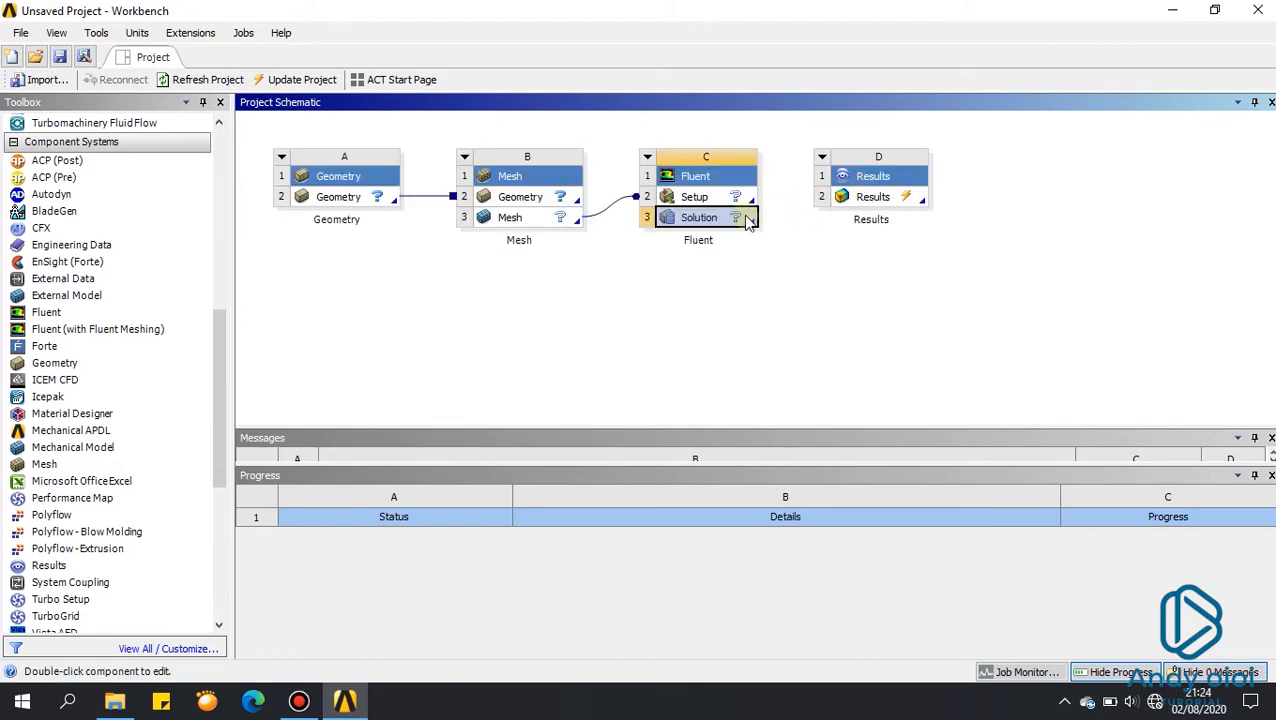
drag(738, 228, 848, 198)
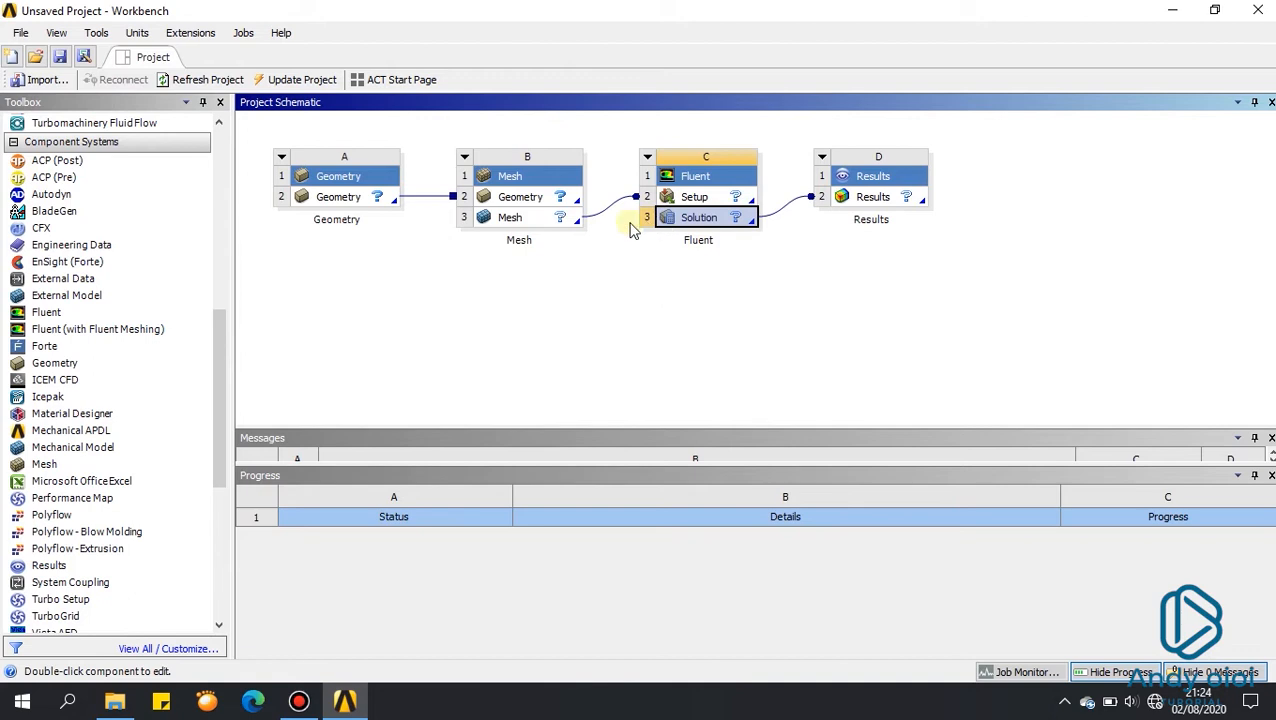
Step: Create a new DesignModeler geometry from the Geometry cell of system A
click(338, 200)
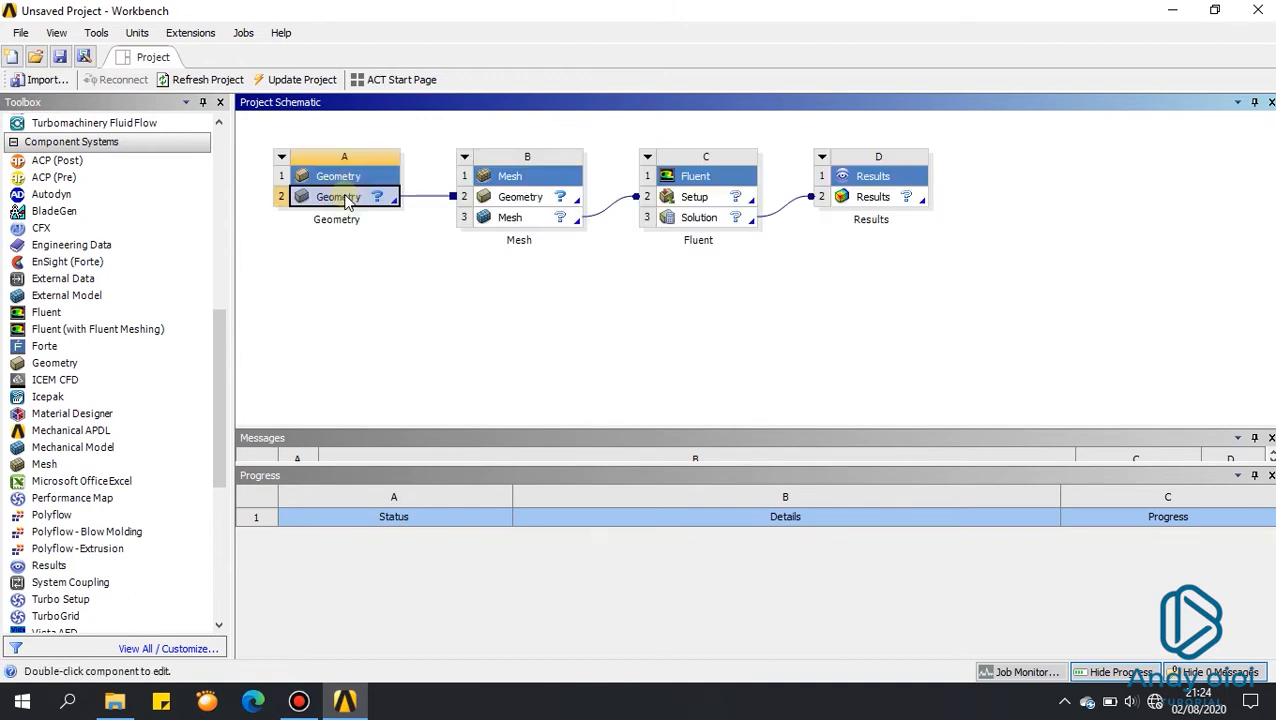
right_click(345, 199)
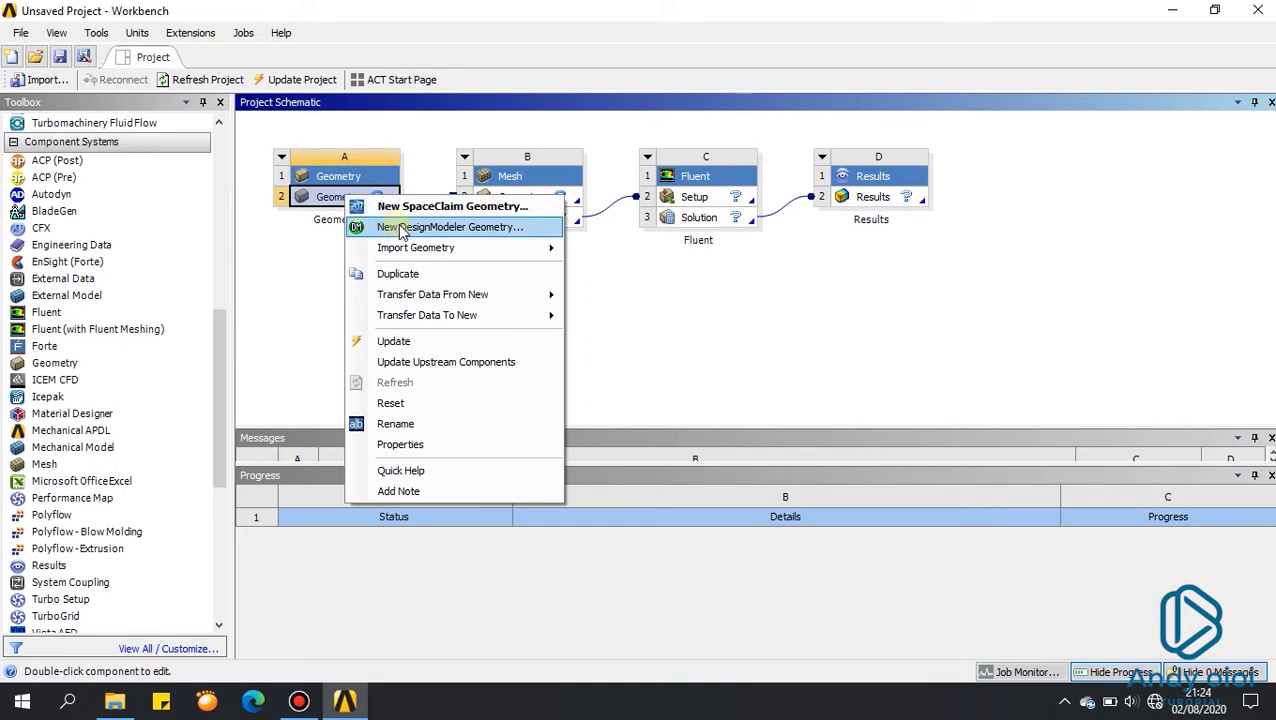
mouse_move(426, 255)
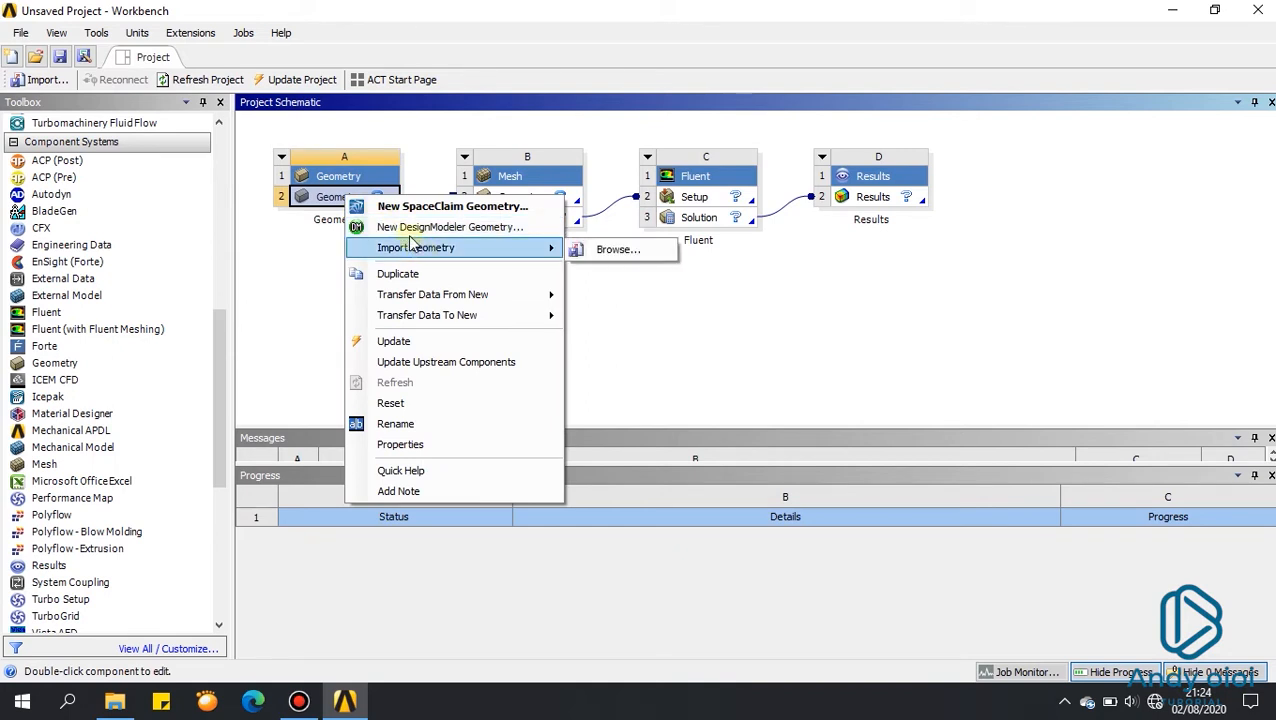
click(411, 228)
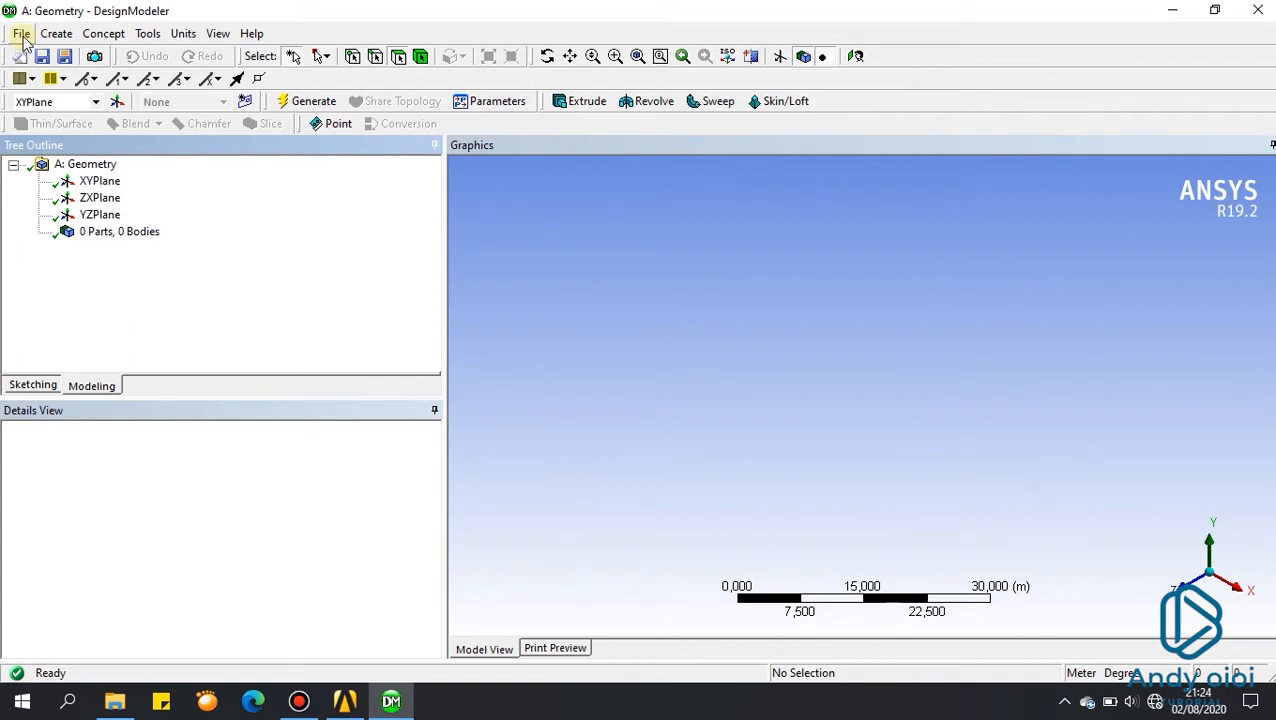
Step: Start importing an external geometry file and browse to the folder E:\Vidio\symulasi\kapal
click(22, 36)
click(100, 176)
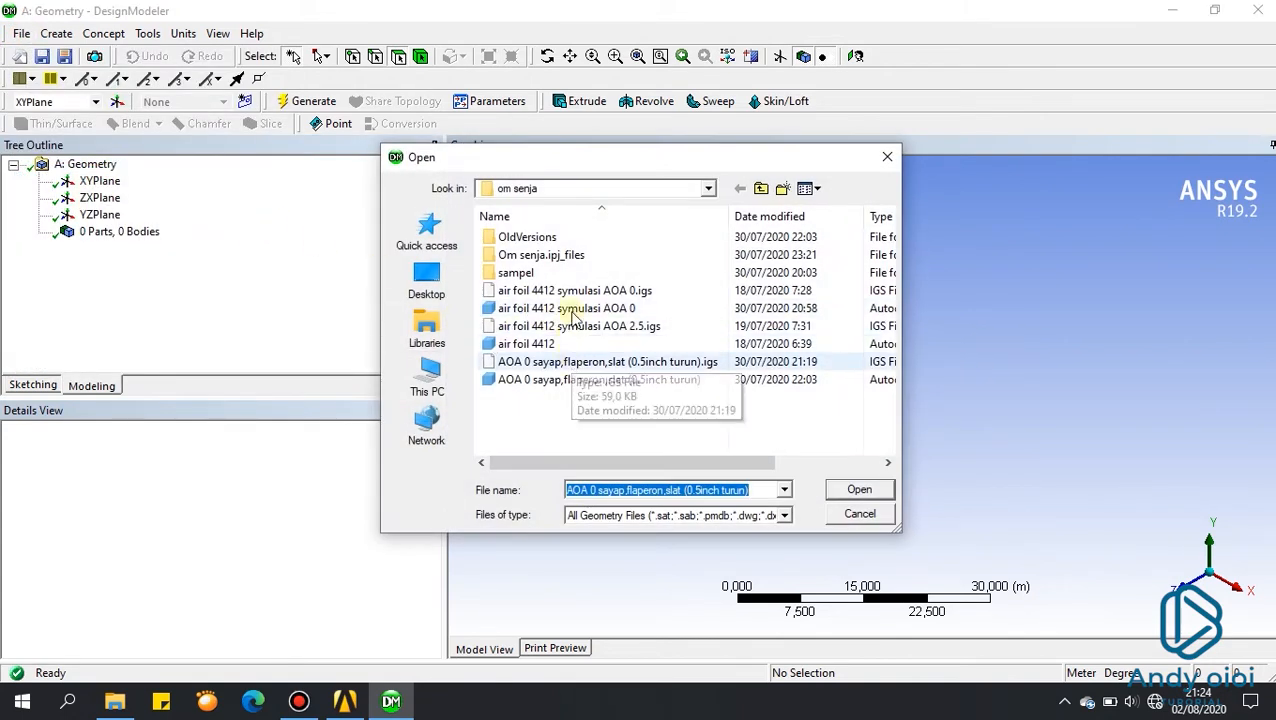
click(708, 189)
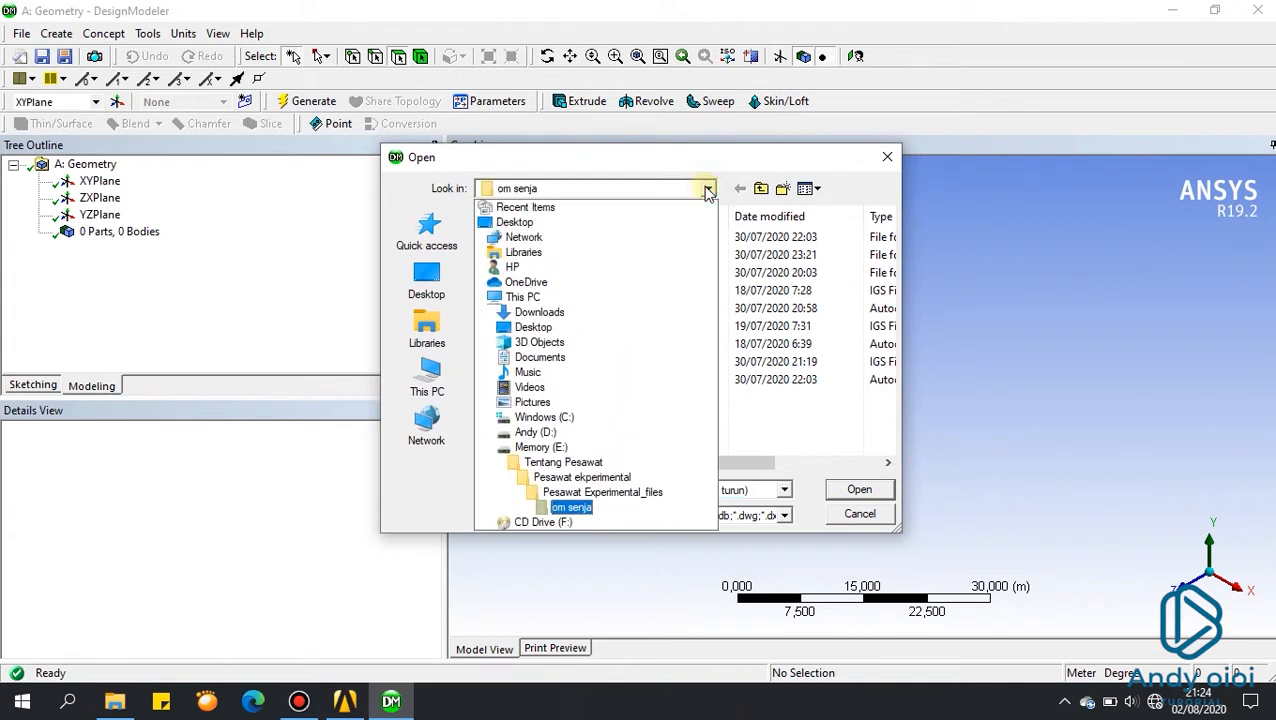
click(548, 449)
scroll(649, 333, down, 5)
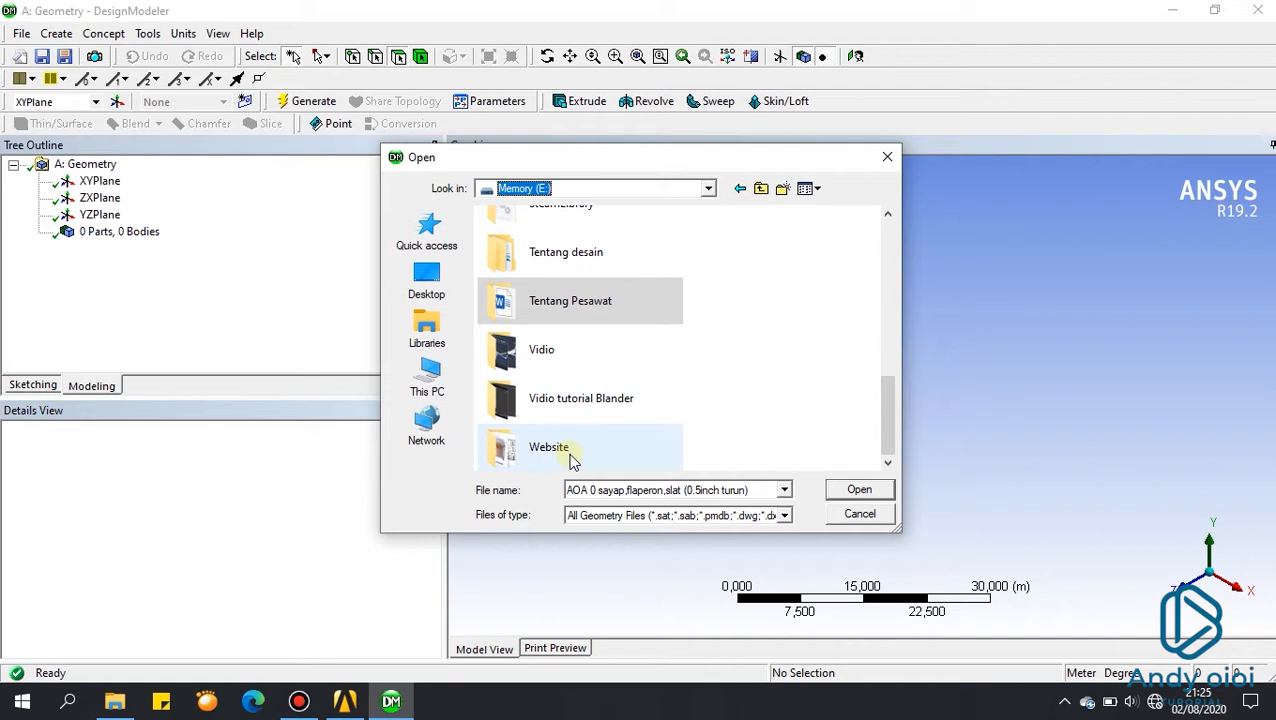
double_click(565, 352)
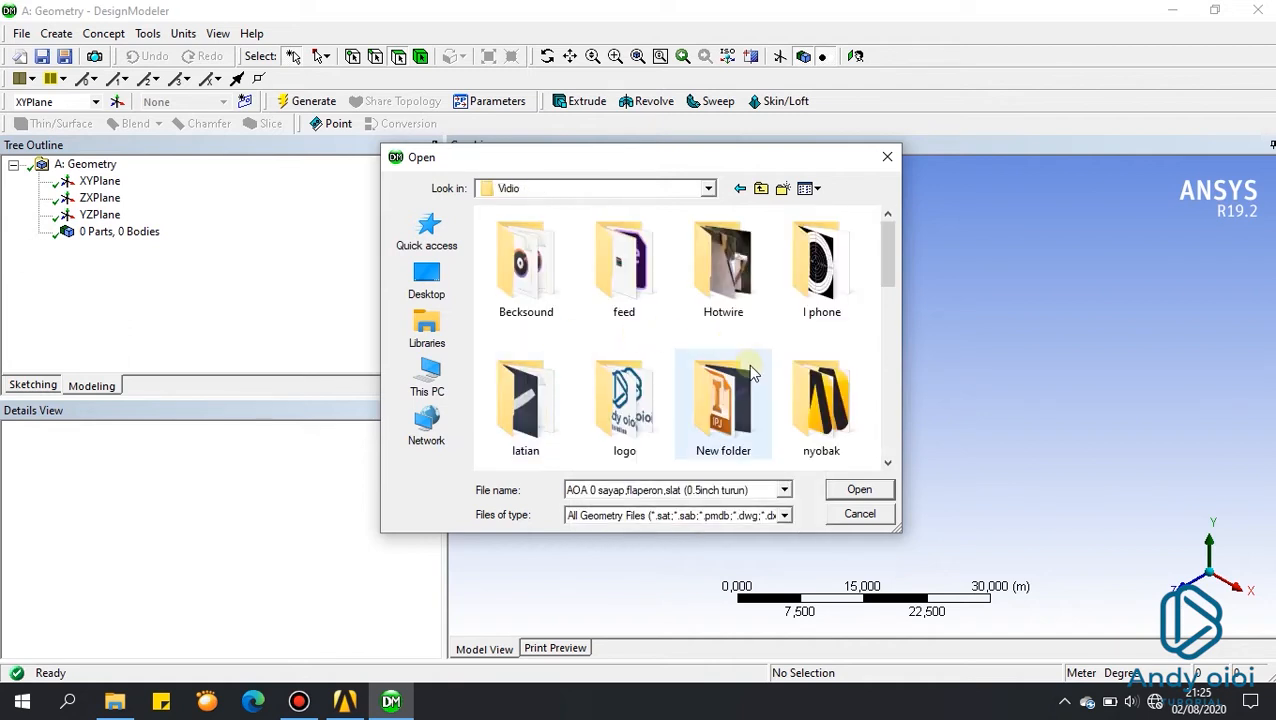
scroll(740, 362, down, 1)
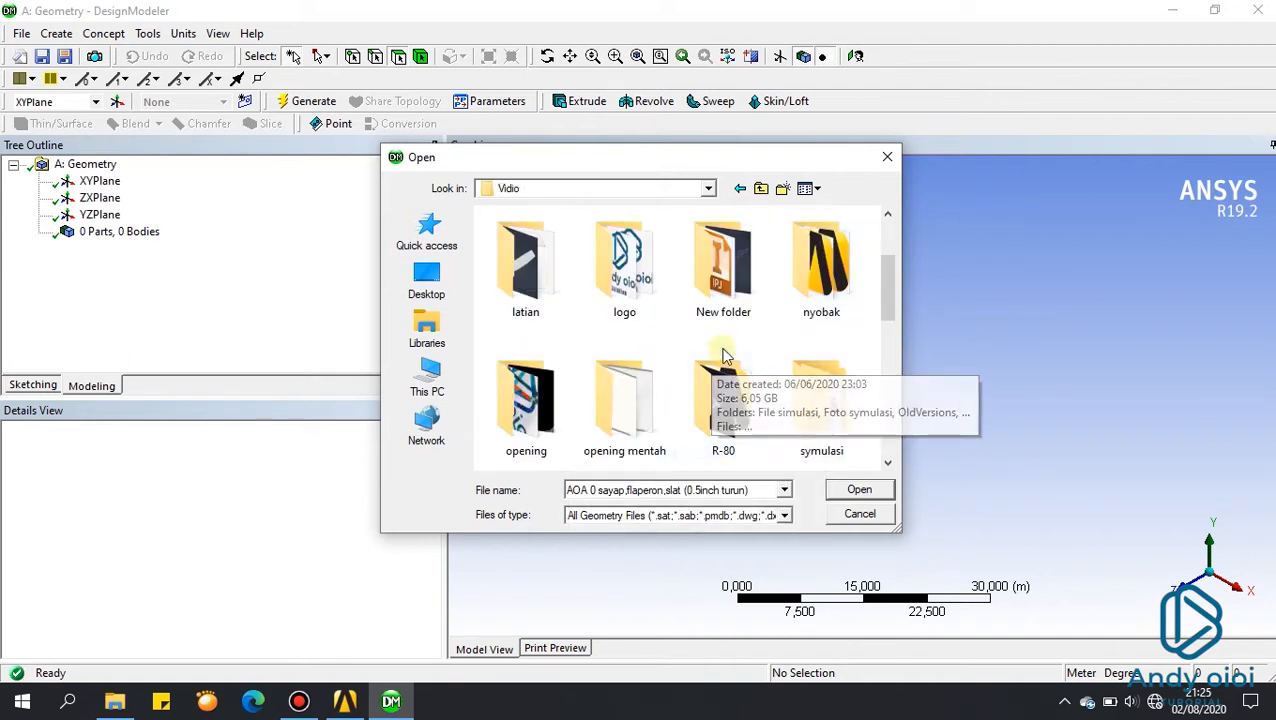
scroll(726, 356, down, 1)
double_click(803, 290)
click(558, 234)
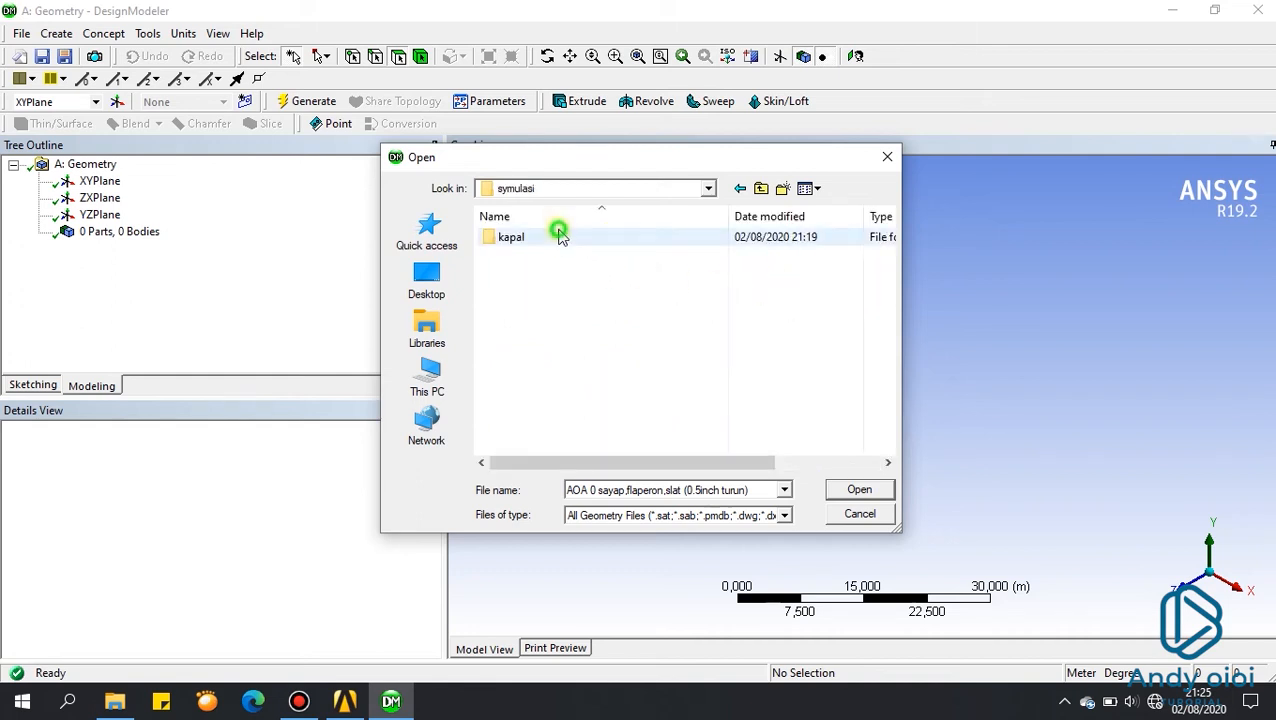
double_click(558, 236)
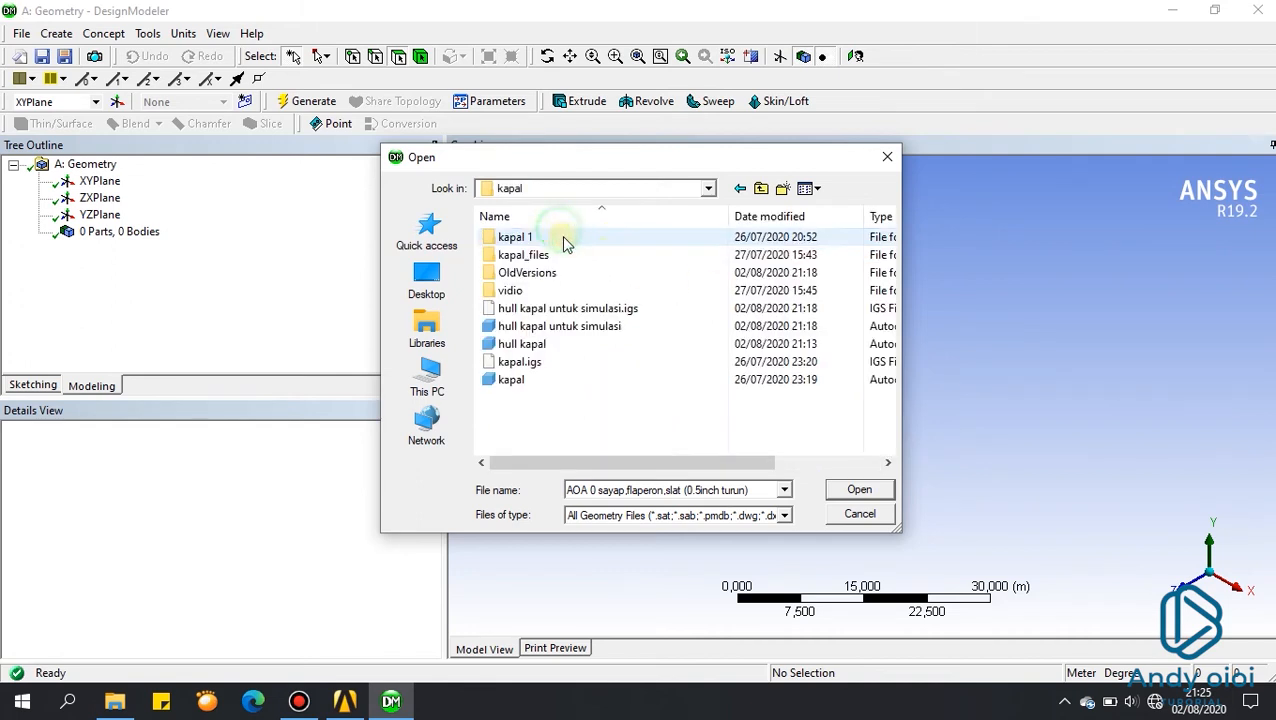
Step: Import hull kapal untuk simulasi.igs and generate the import feature to build the hull domain bodies
click(603, 310)
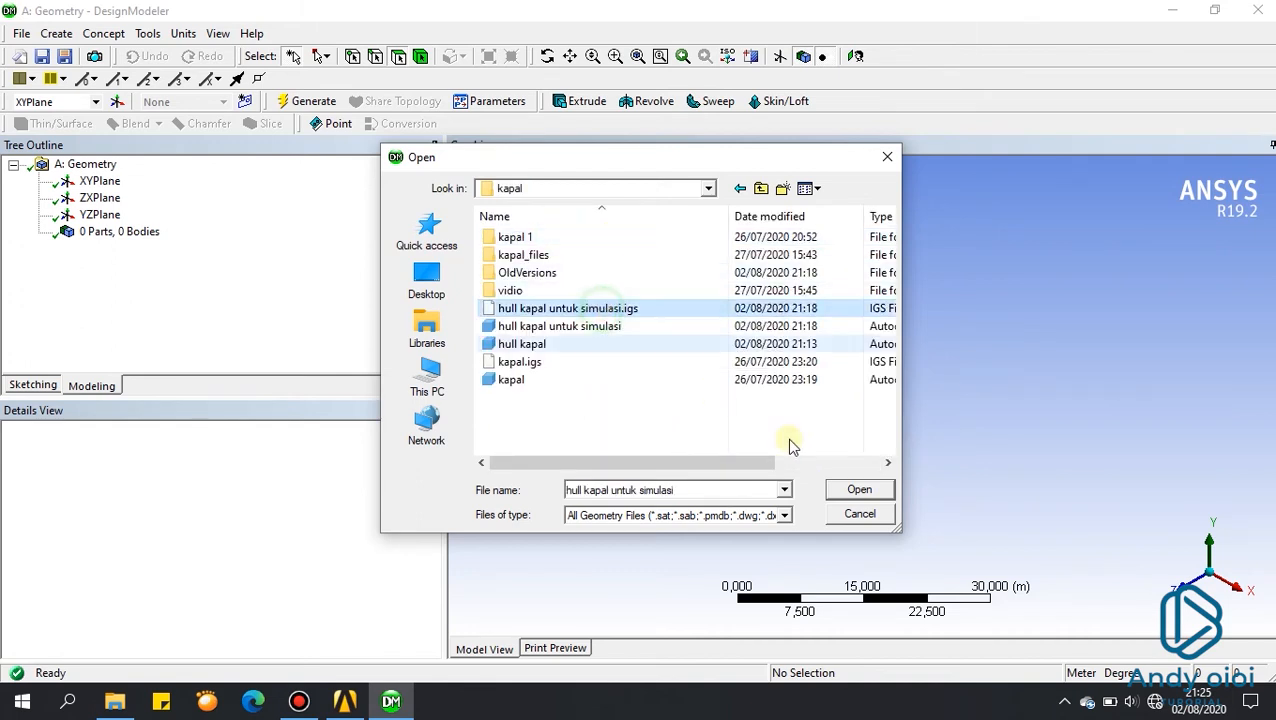
click(834, 489)
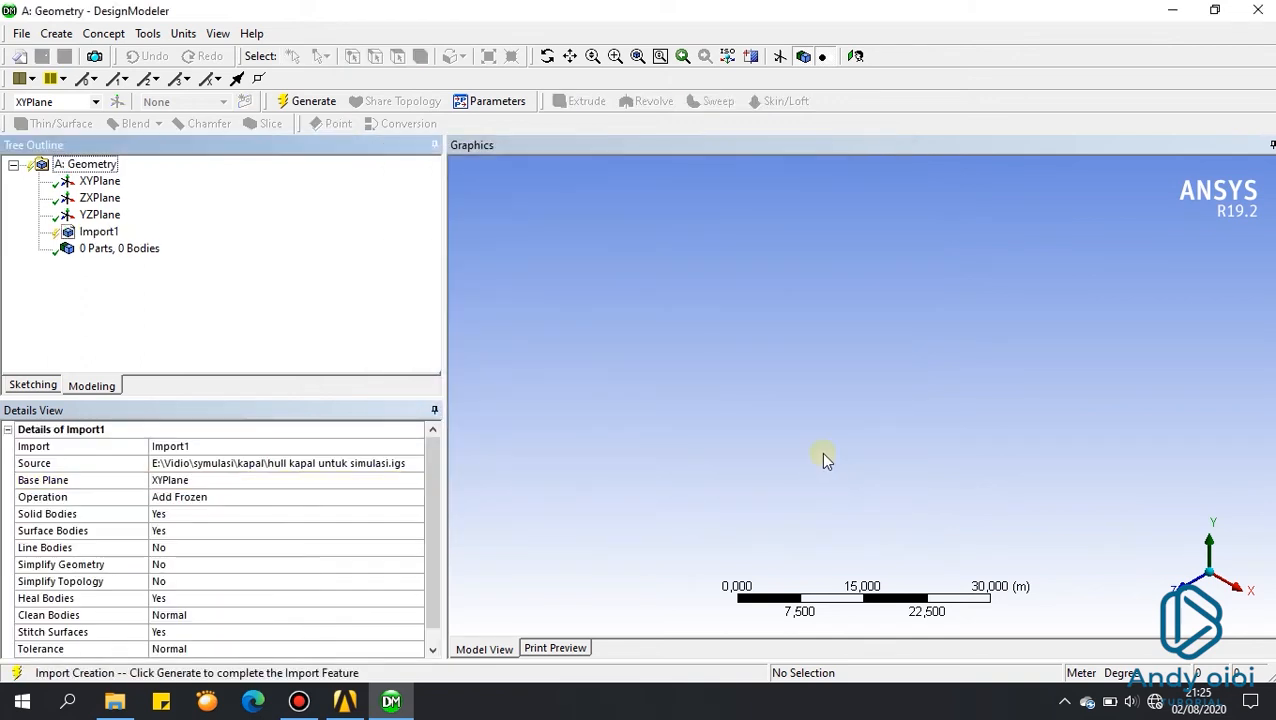
click(314, 103)
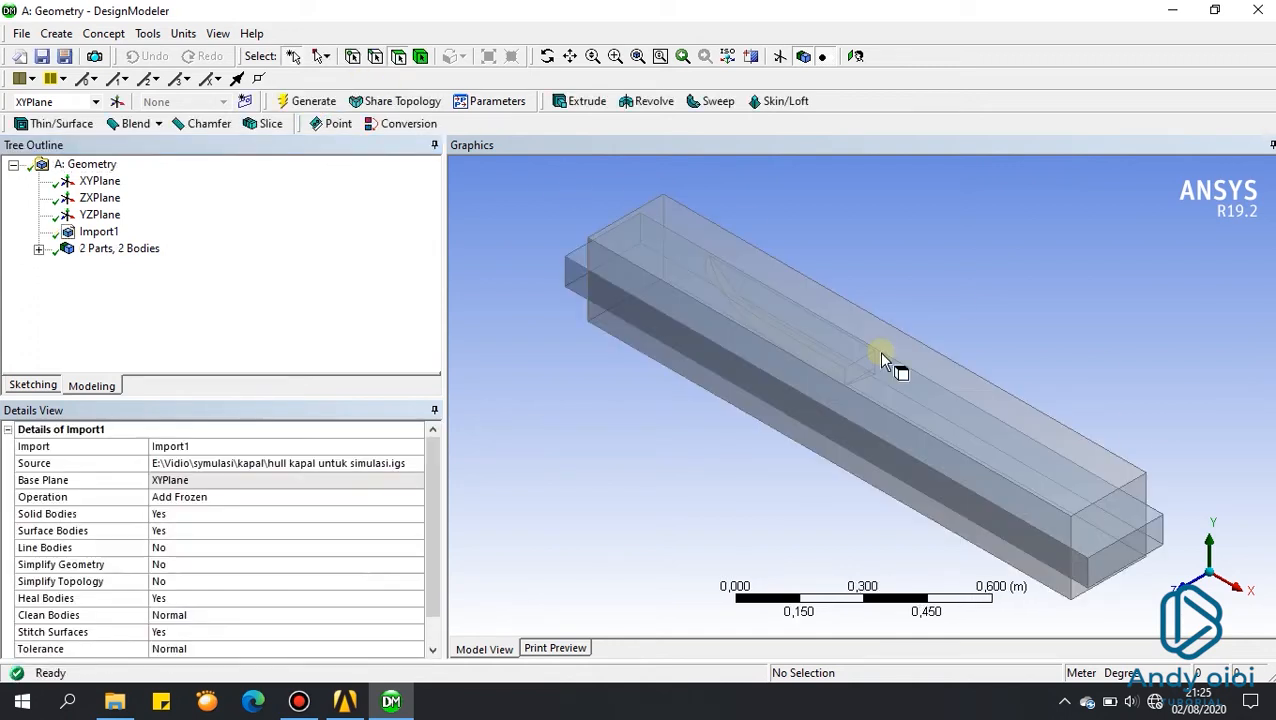
middle_drag(782, 315, 747, 305)
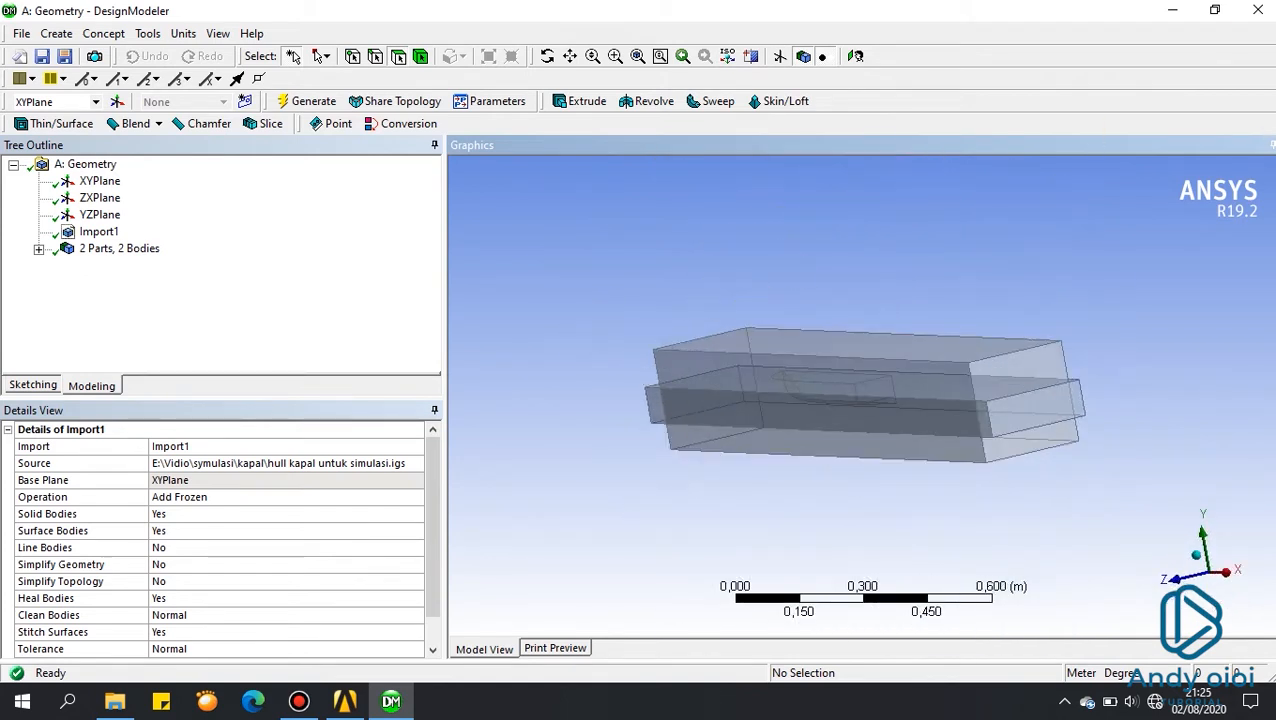
click(318, 193)
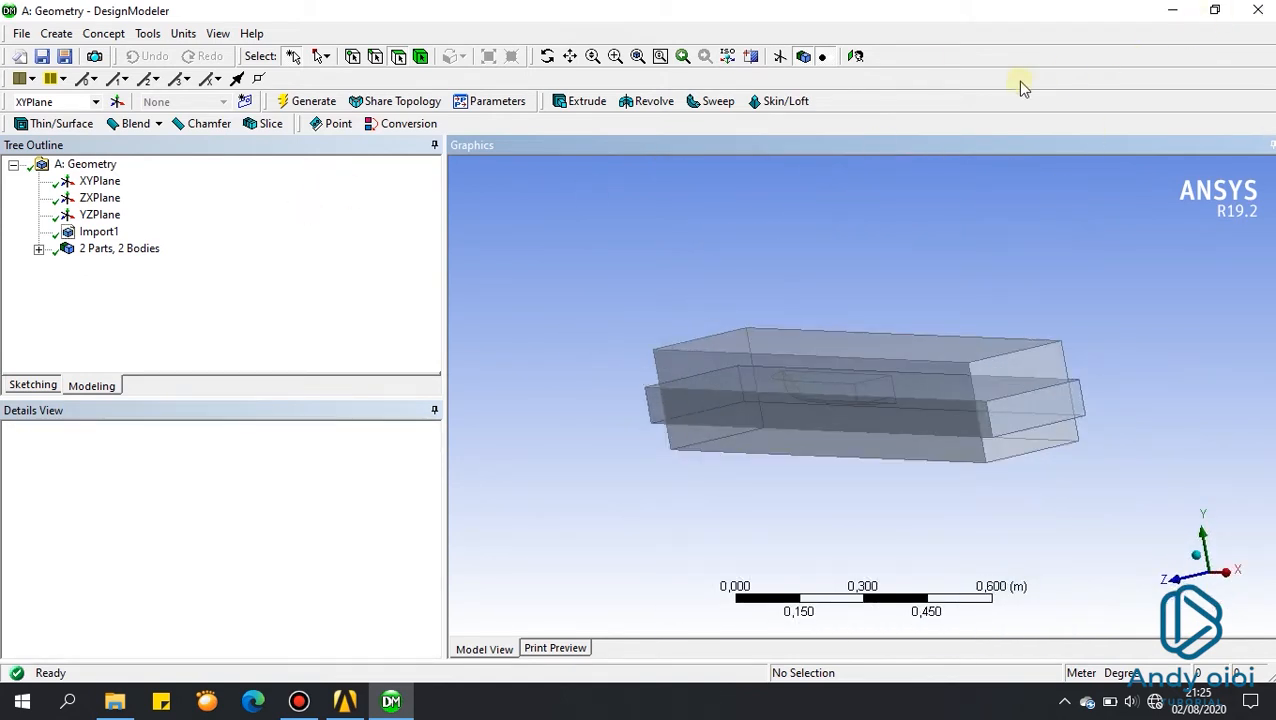
Step: Close DesignModeler and open the Mesh cell of system B for editing in Meshing
click(1258, 9)
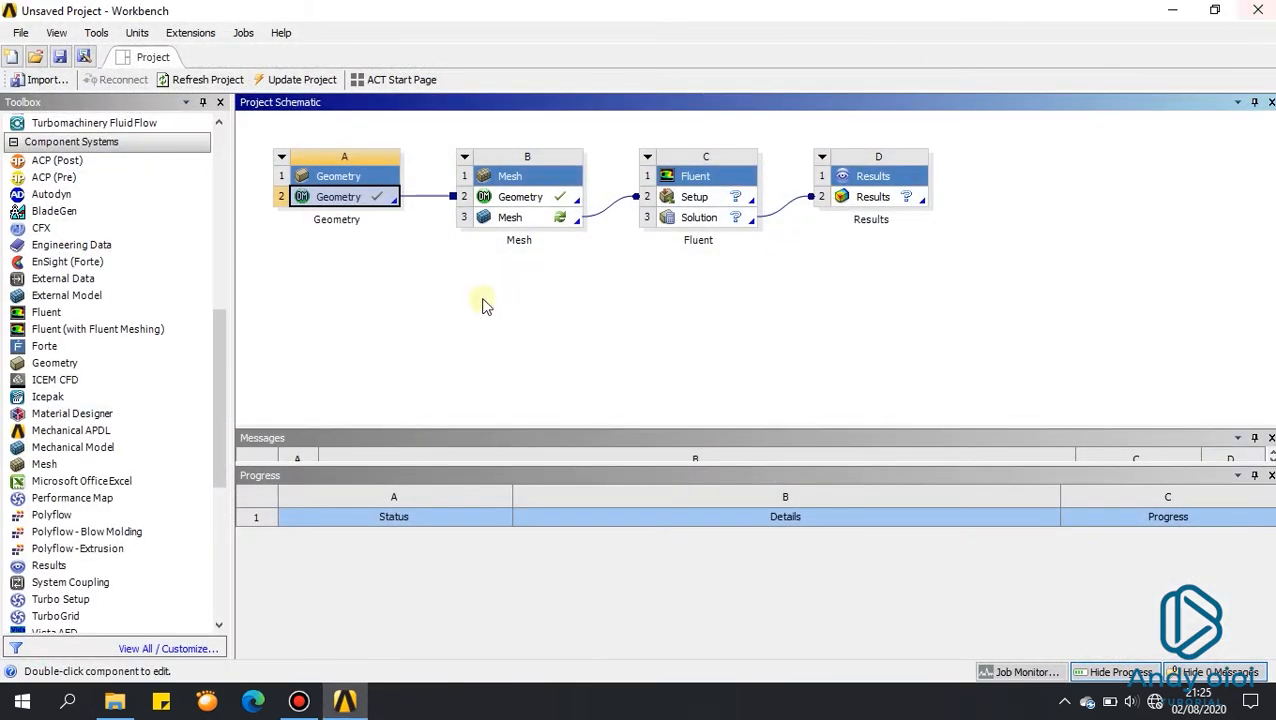
right_click(510, 219)
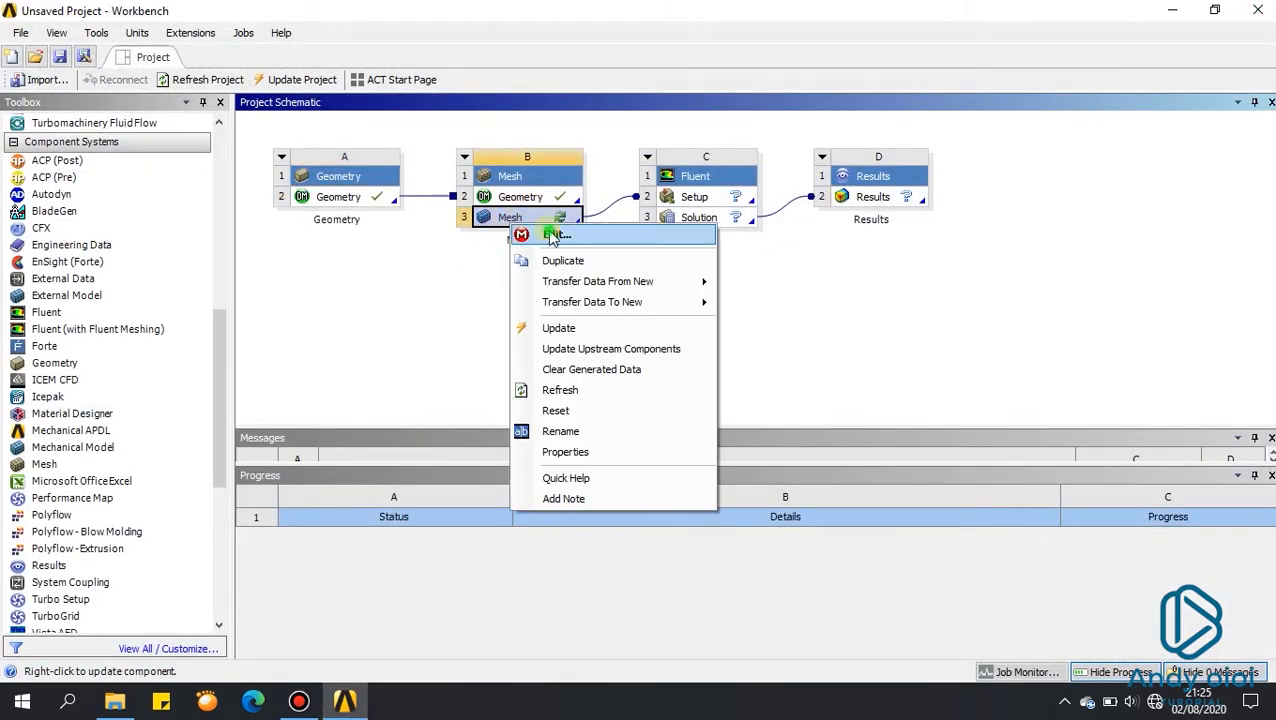
click(546, 236)
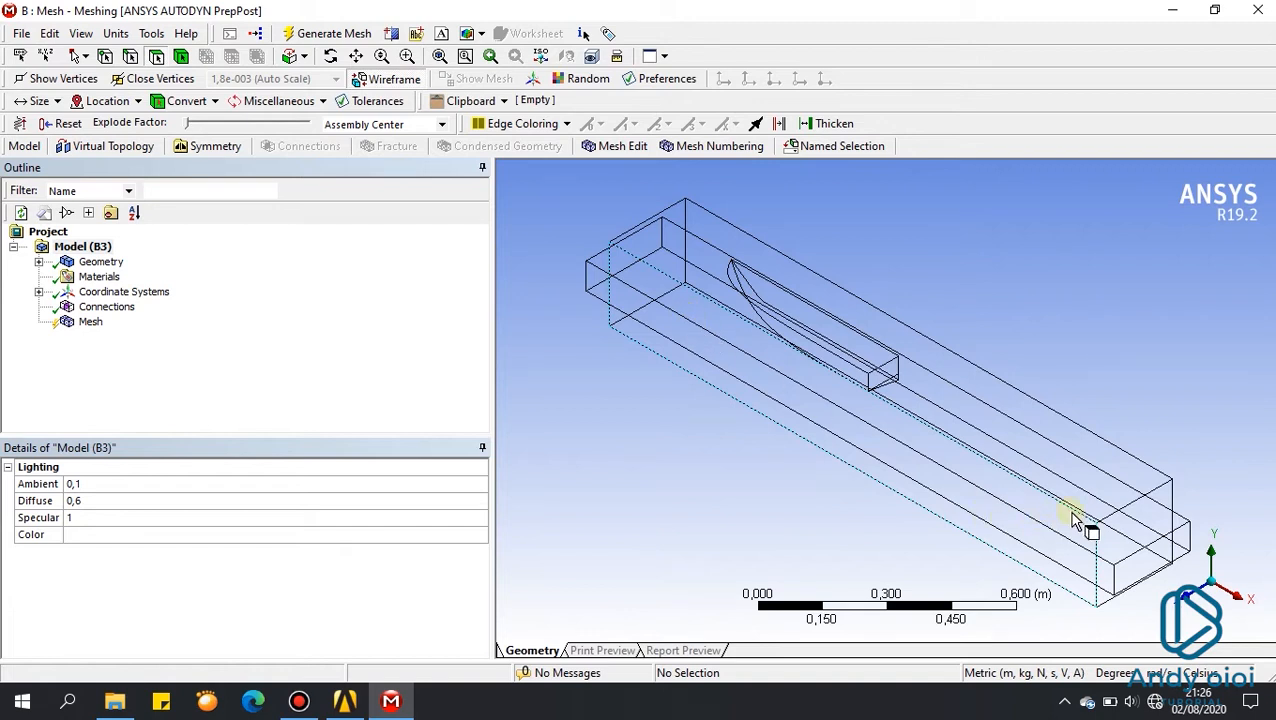
Step: Create a named selection "outlet" from the taller box's end face on the +X side, behind the hull
click(1136, 516)
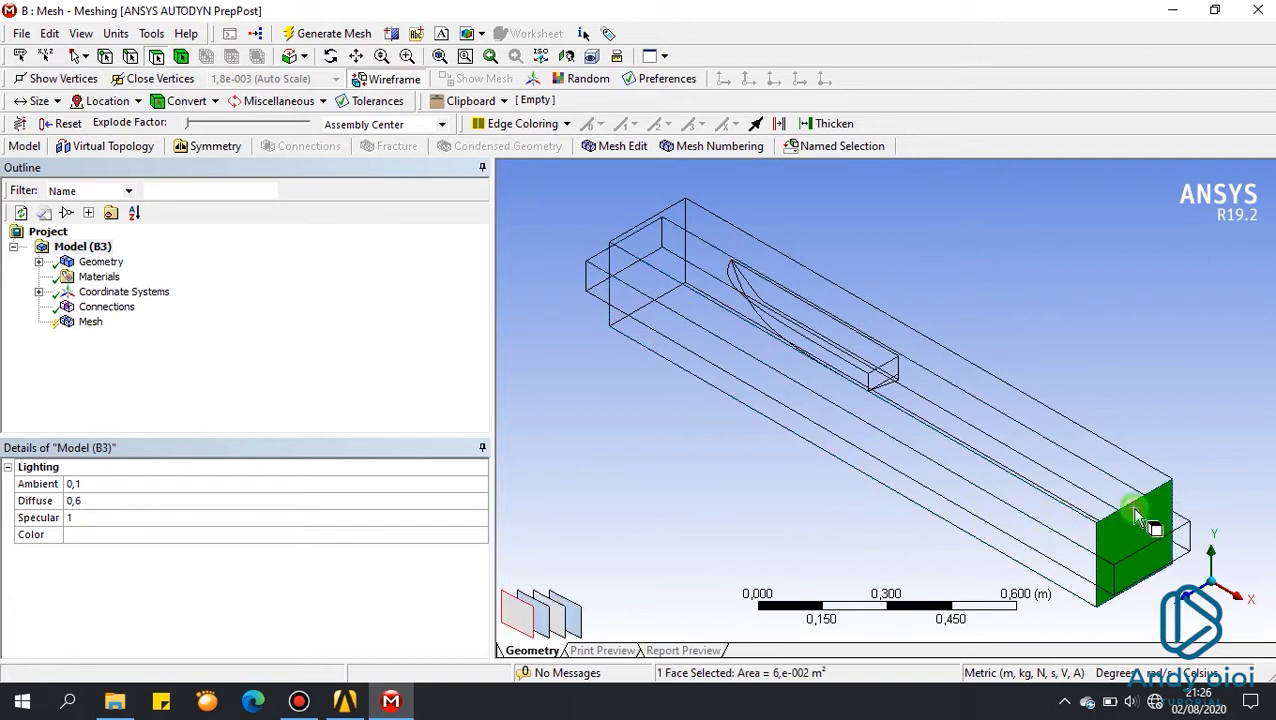
right_click(1017, 272)
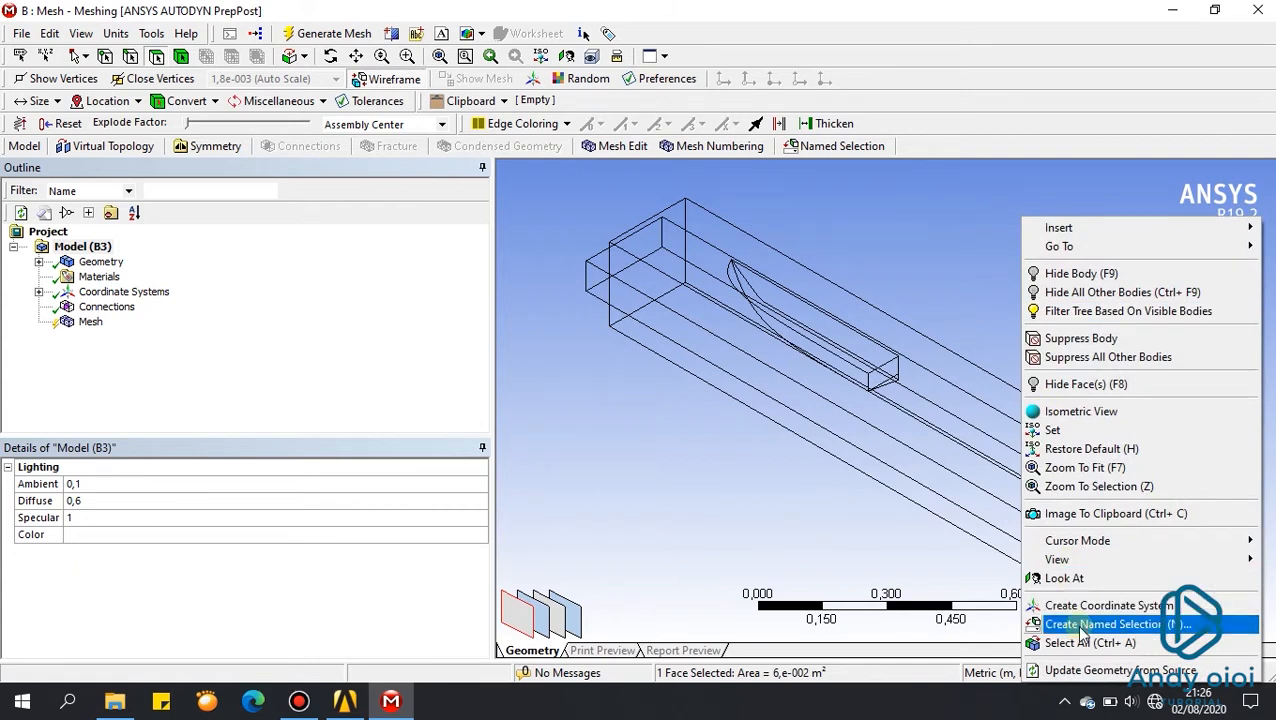
click(1080, 624)
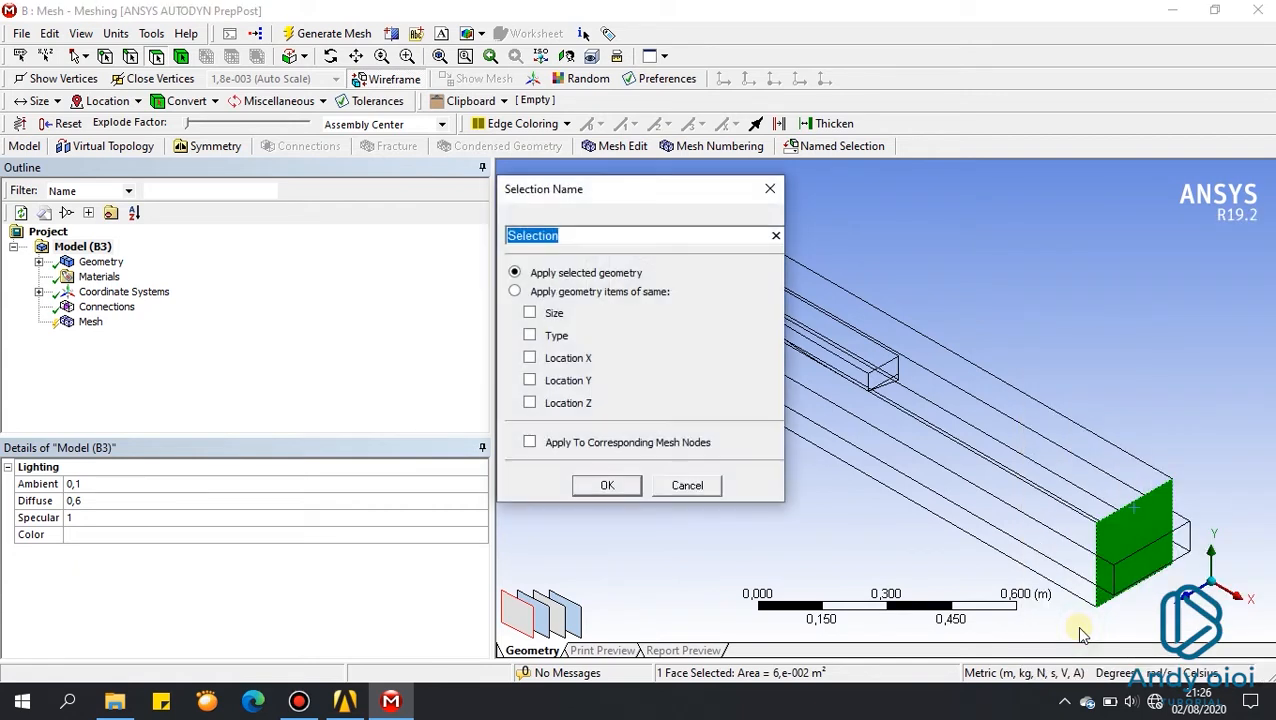
text(outlet)
key(Return)
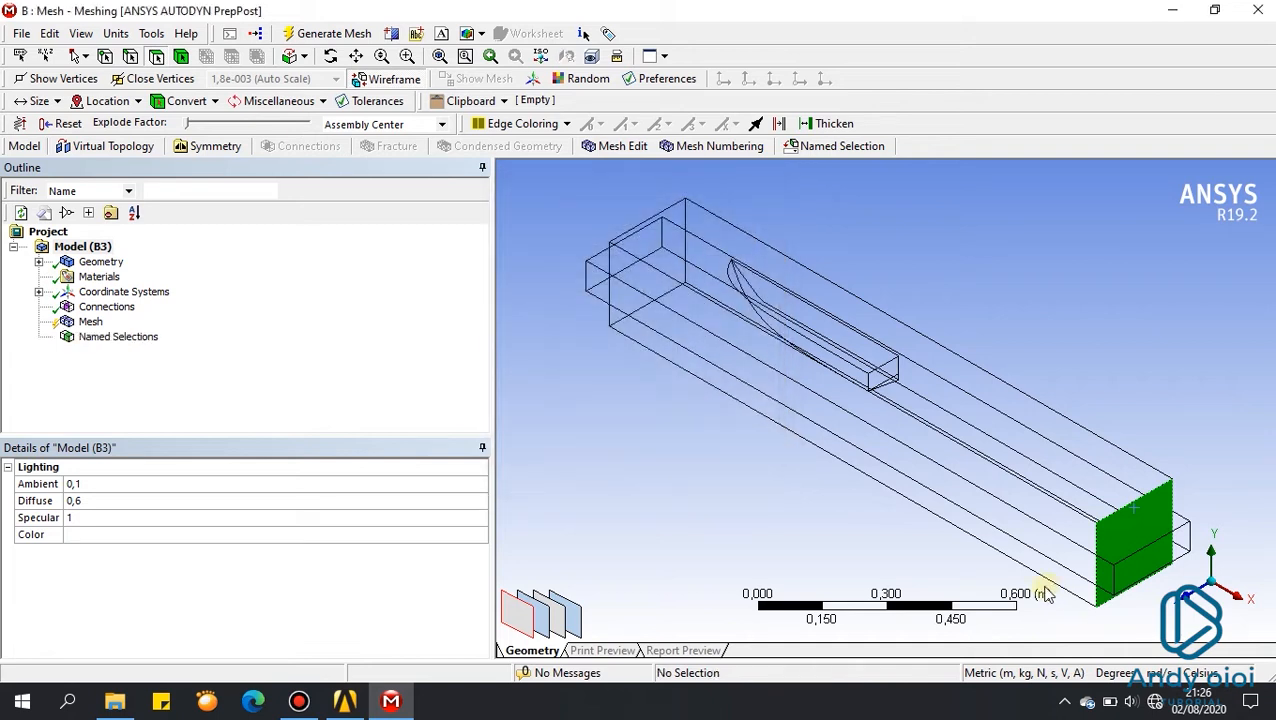
middle_drag(757, 476, 735, 262)
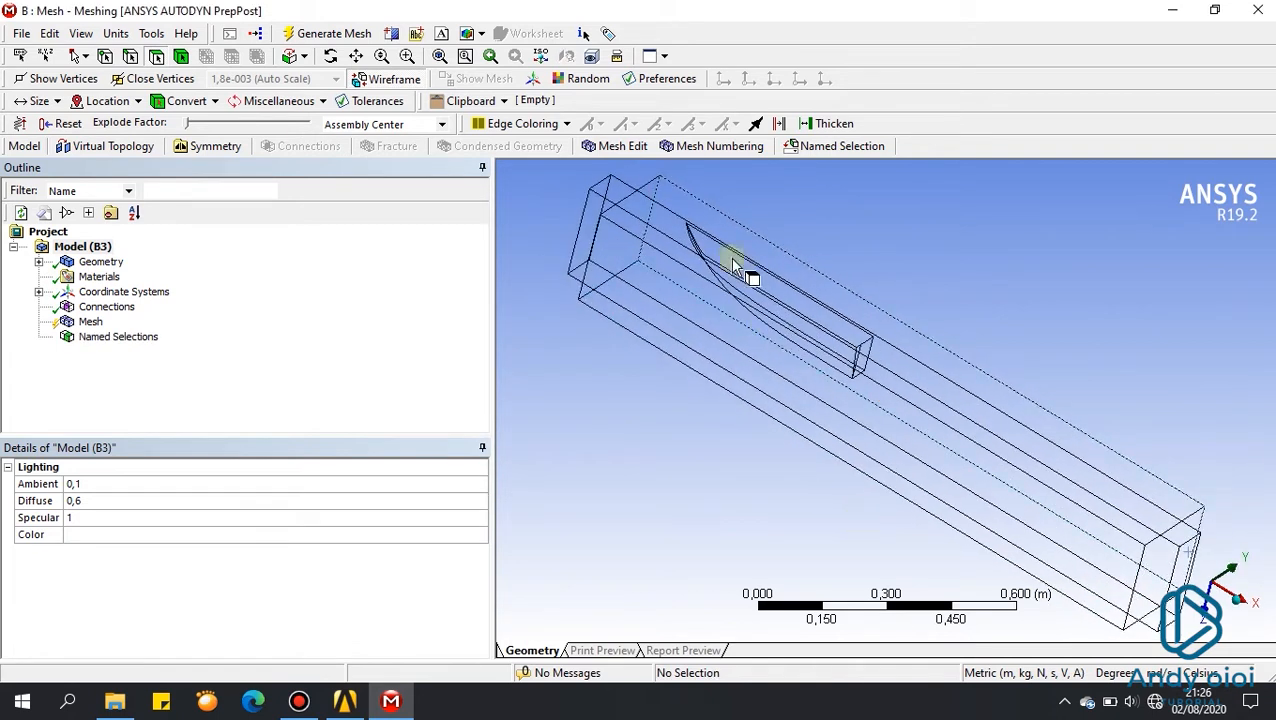
Step: Create a named selection "inlet" from the taller box's end face on the -X side, ahead of the hull
click(641, 240)
right_click(929, 222)
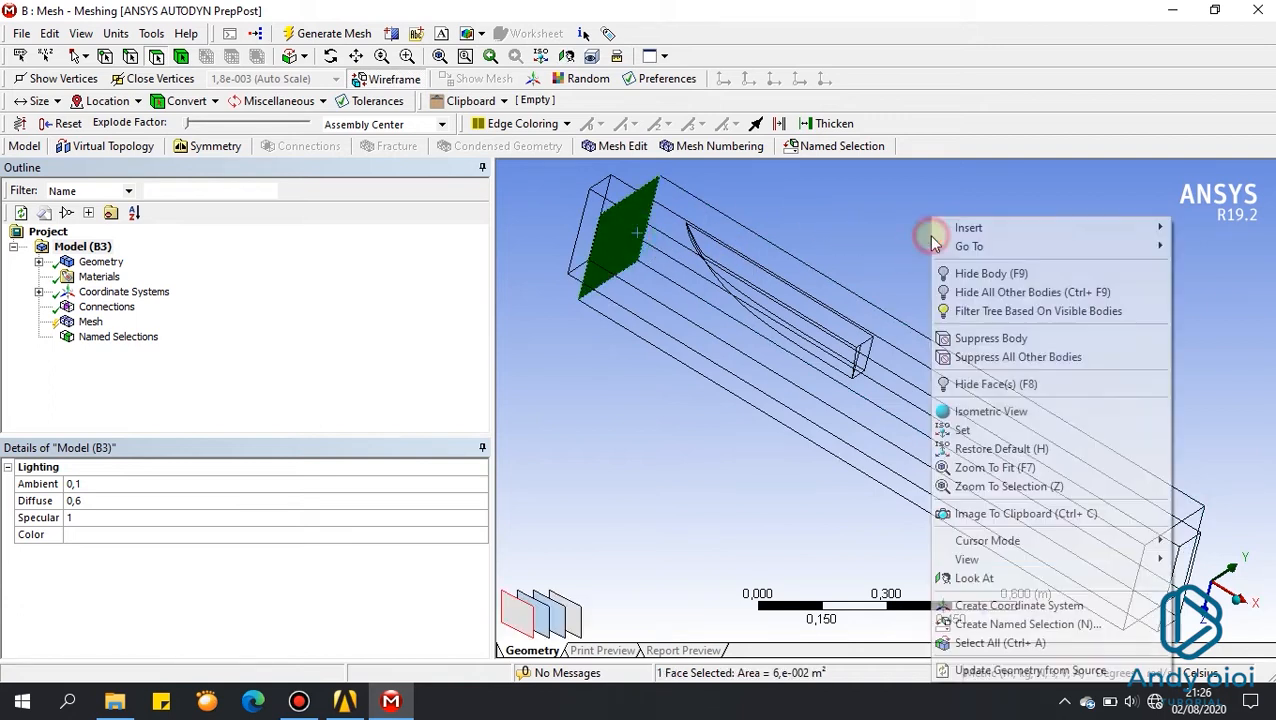
click(990, 624)
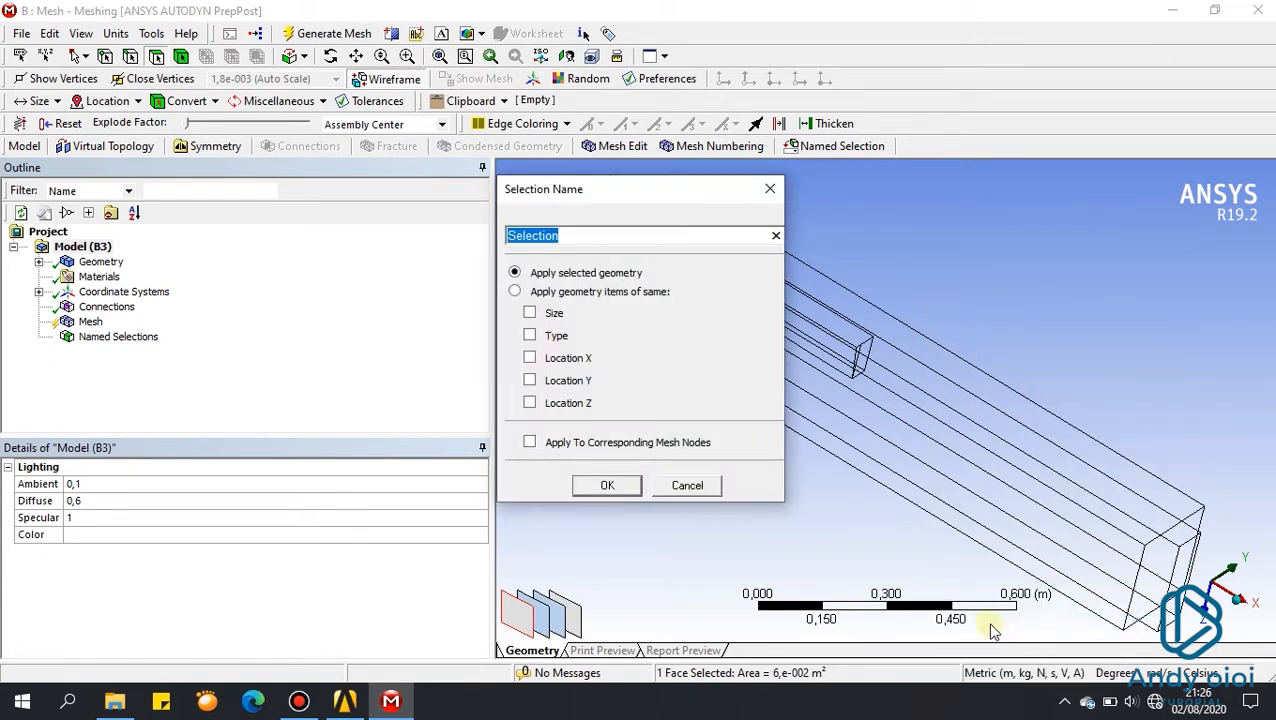
text(inlet)
key(Return)
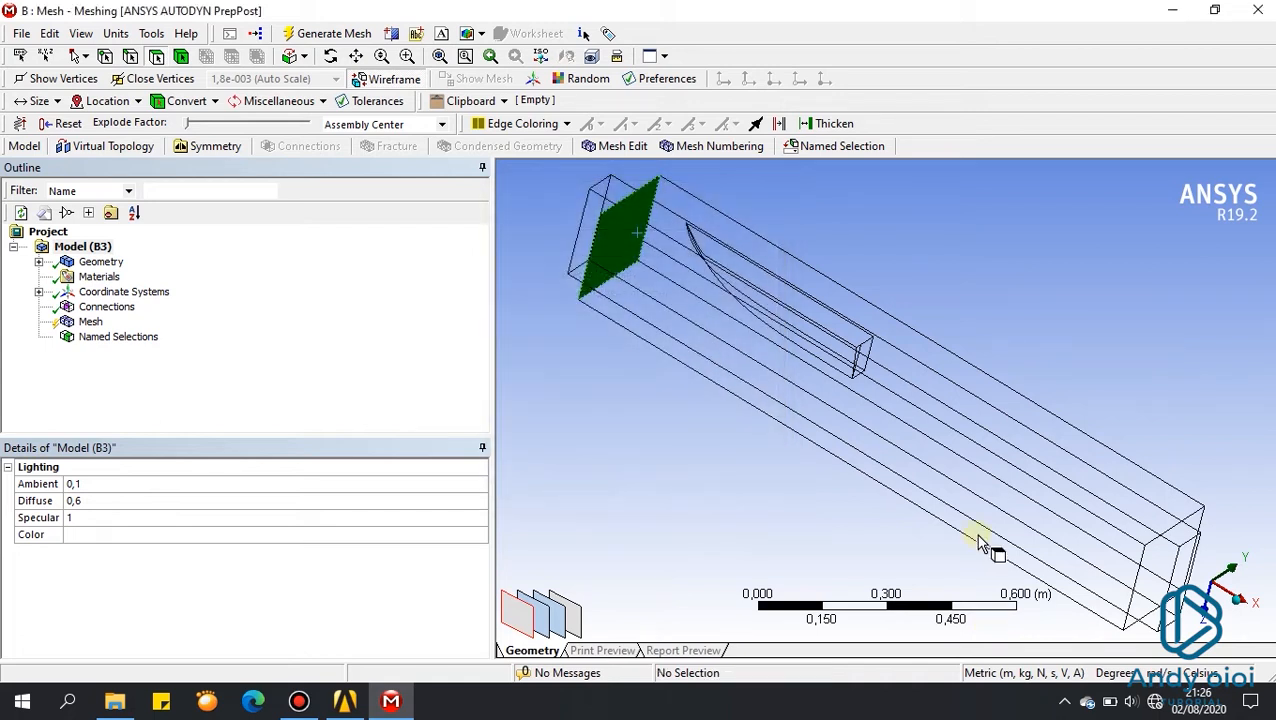
Step: Create a named selection "top" from the taller box's long face on the +Y side
click(988, 420)
right_click(1046, 286)
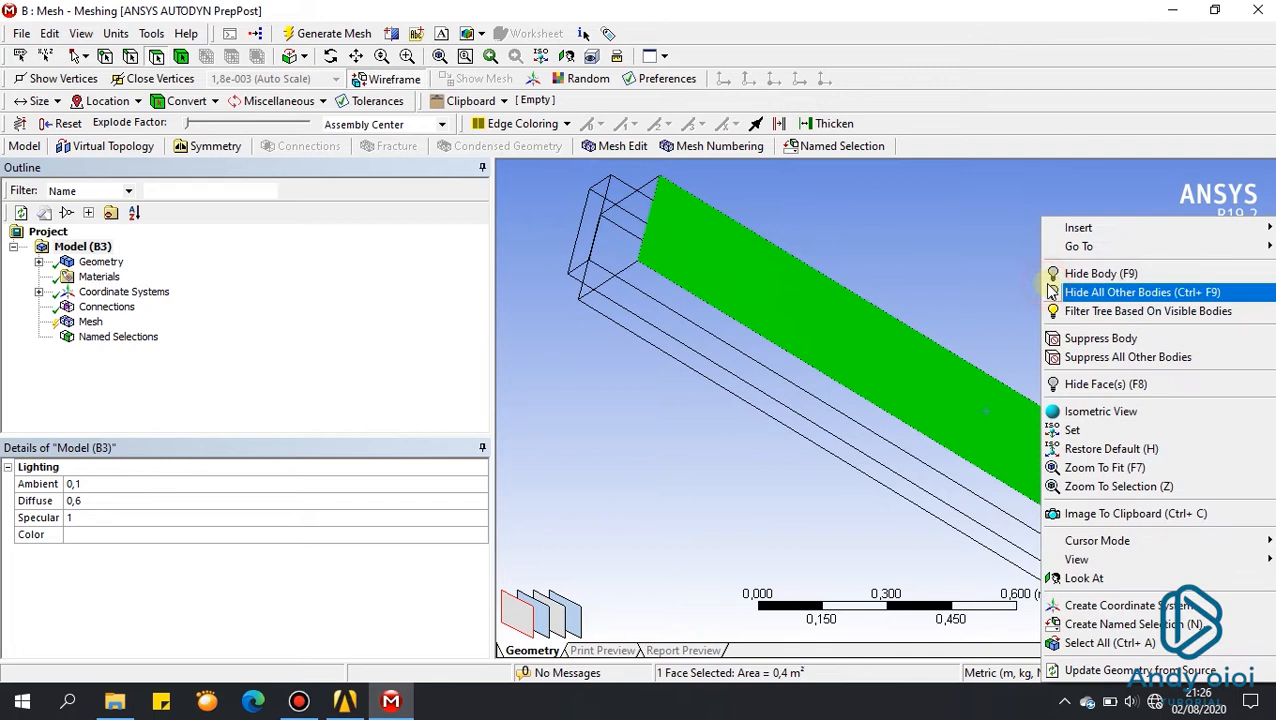
click(1110, 625)
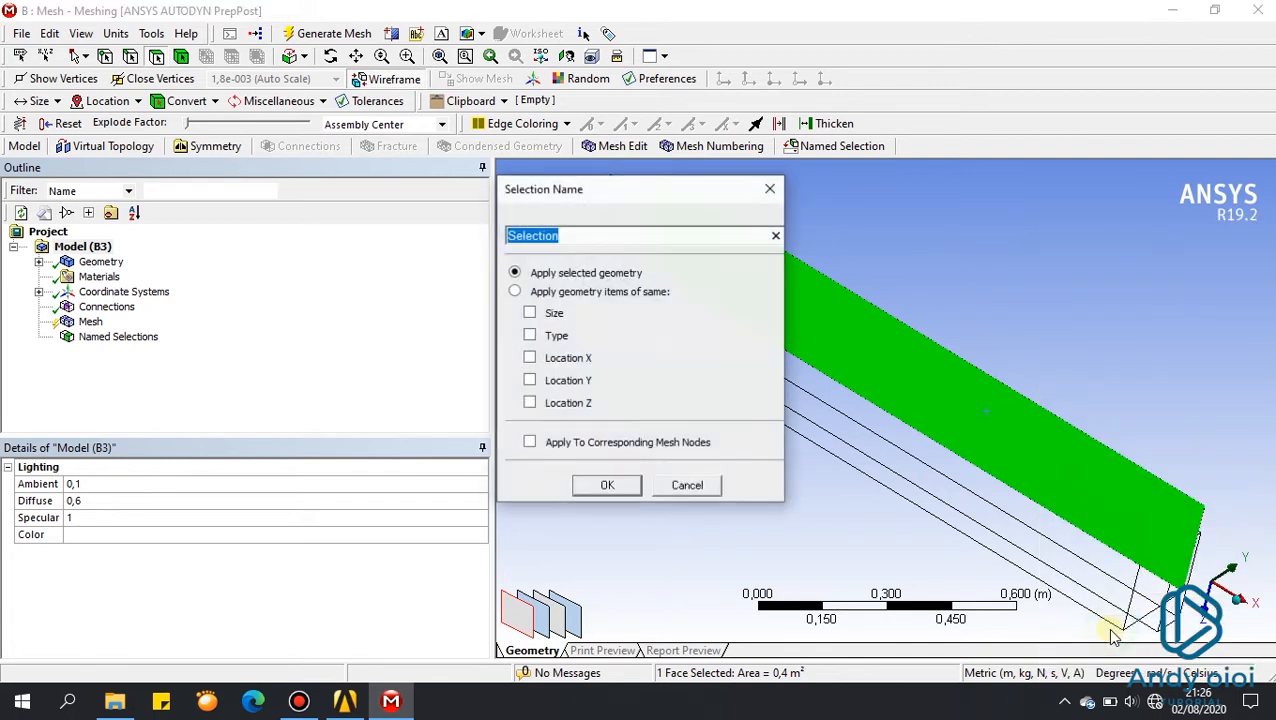
text(top)
key(Return)
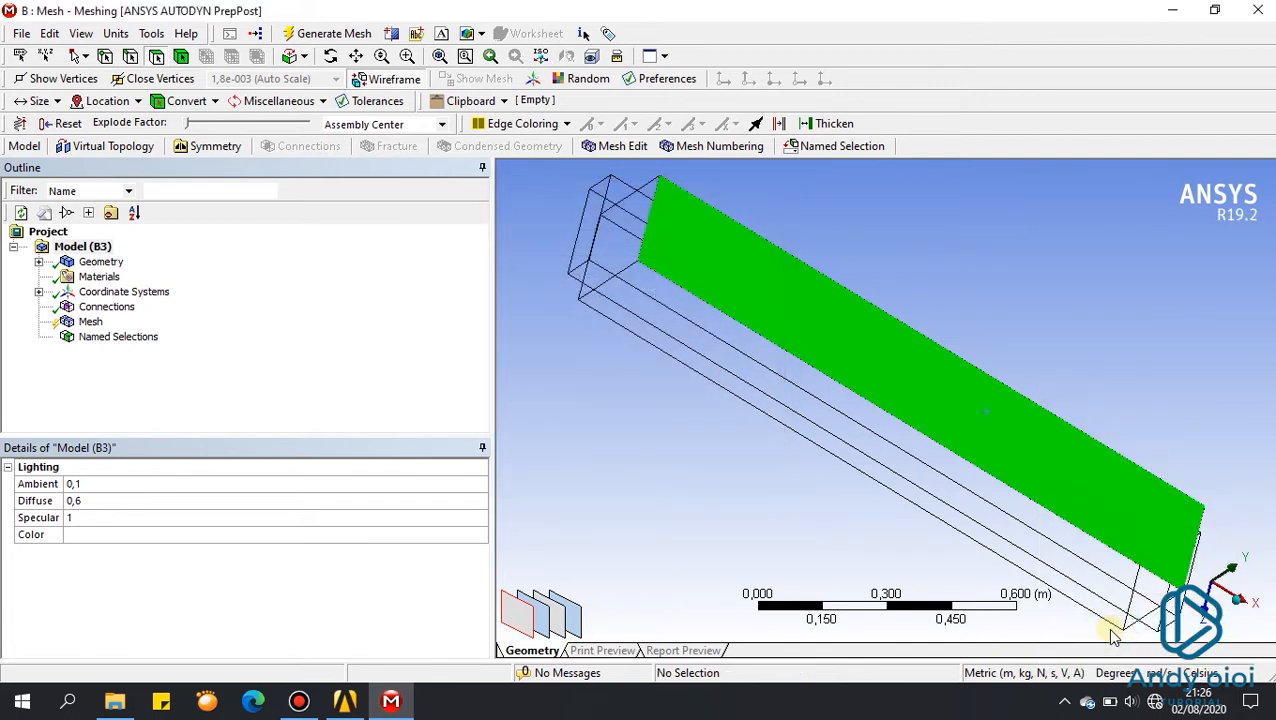
Step: Create a named selection "side" from the taller box's long face on the +Z side, opposite the hull cutout
click(904, 447)
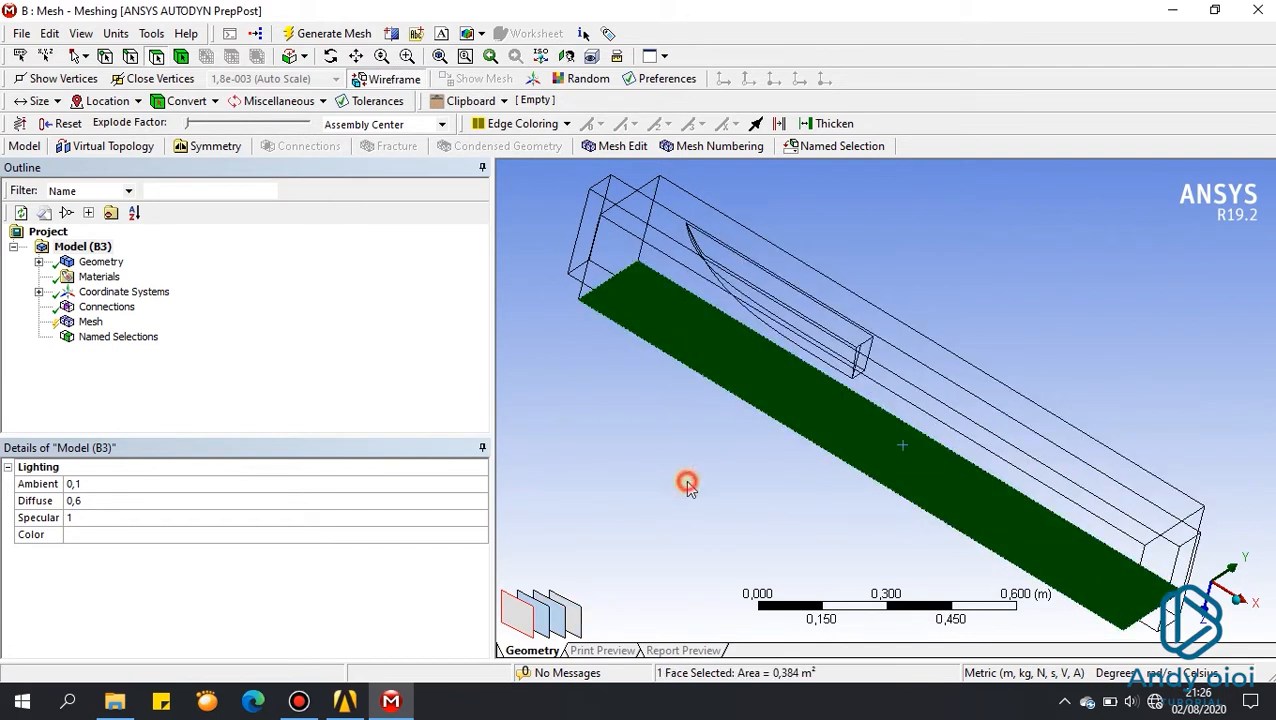
right_click(686, 484)
click(795, 424)
text(side)
key(Return)
Step: Create a named selection "bottom" from the taller box's long face on the -Y side
middle_drag(755, 484, 931, 399)
click(888, 412)
right_click(1053, 362)
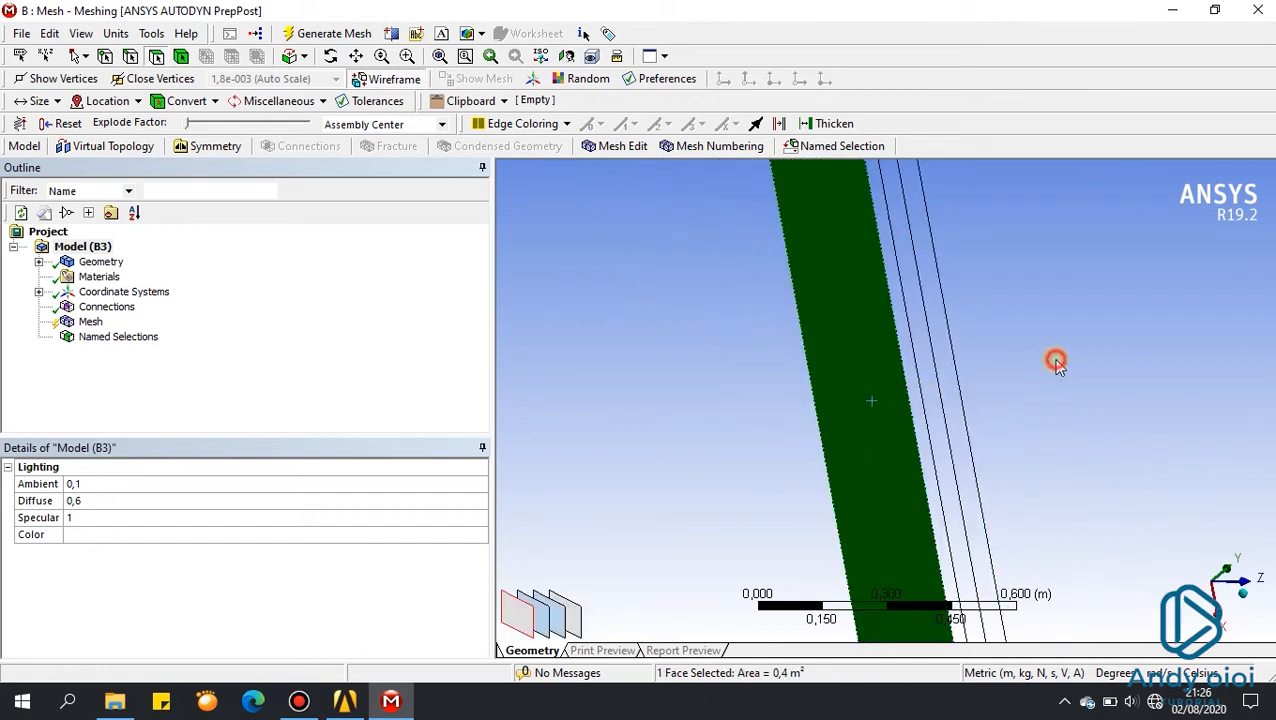
click(1112, 624)
text(v)
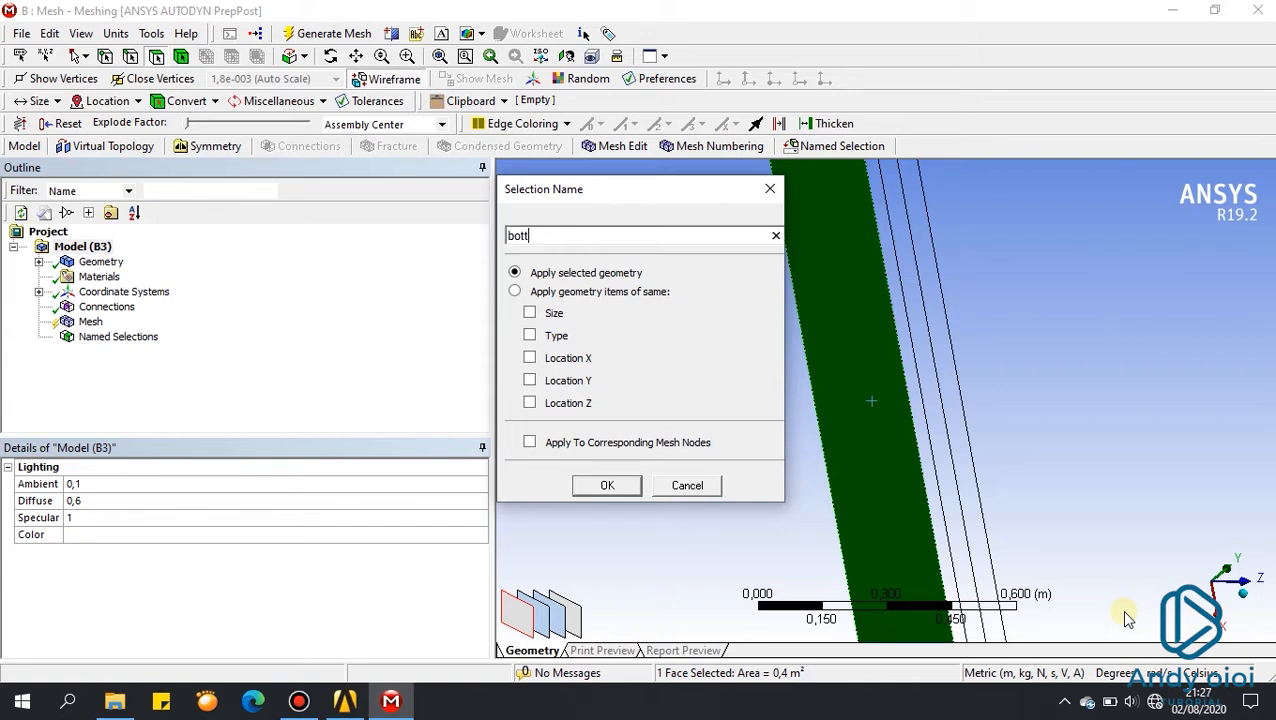
text(om)
key(Return)
Step: Create a named selection "symmetry" from the long face on the -Z side that contains the hull cutout
middle_drag(962, 345, 934, 370)
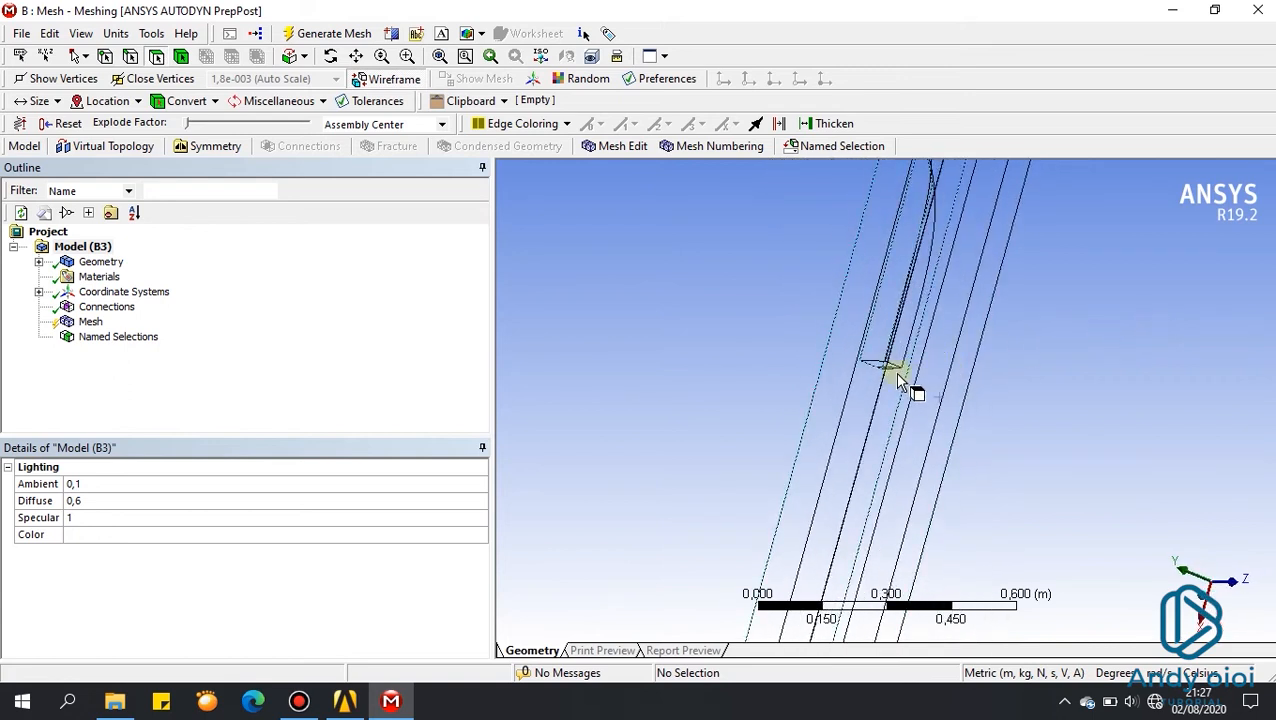
click(898, 378)
right_click(1096, 359)
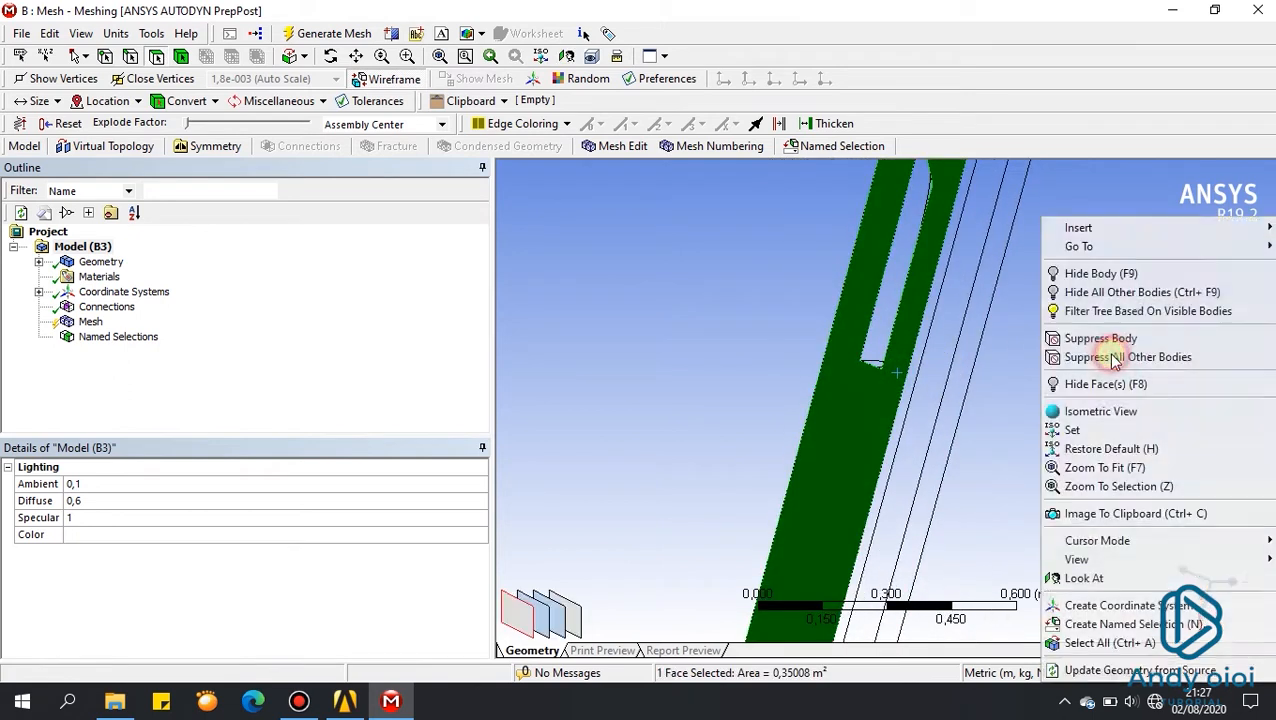
click(1097, 624)
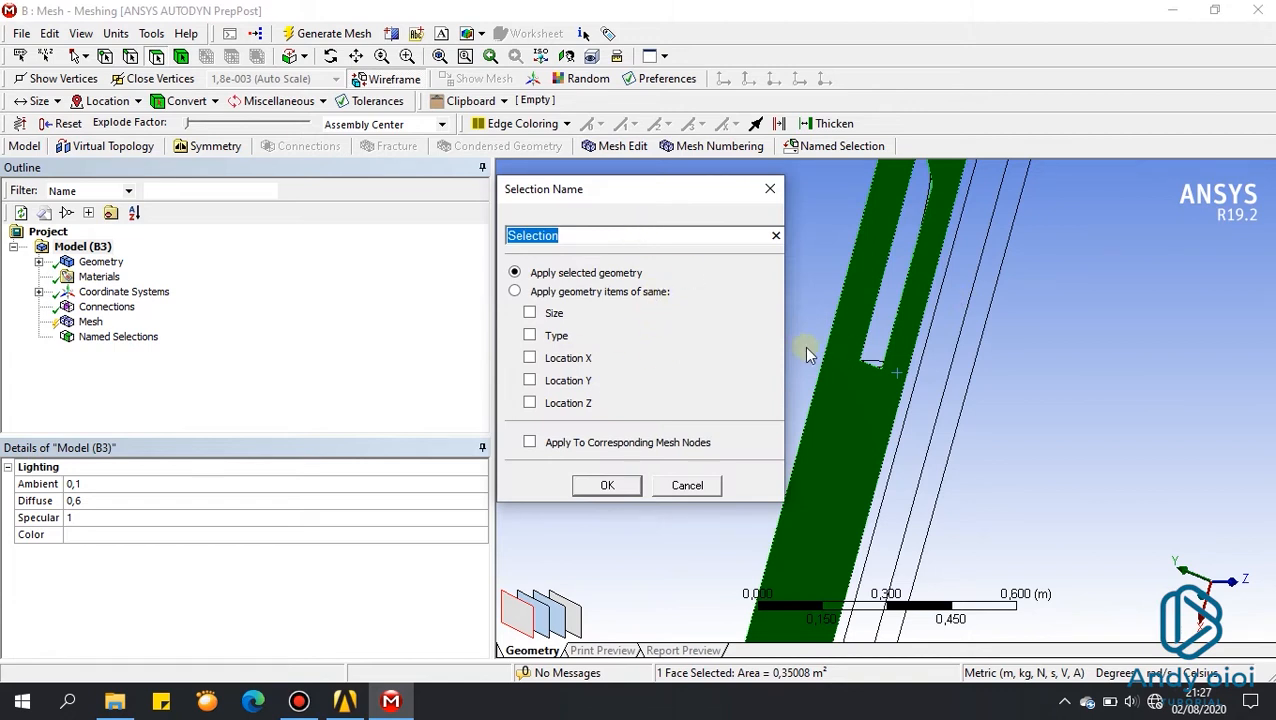
text(symmetry)
key(Return)
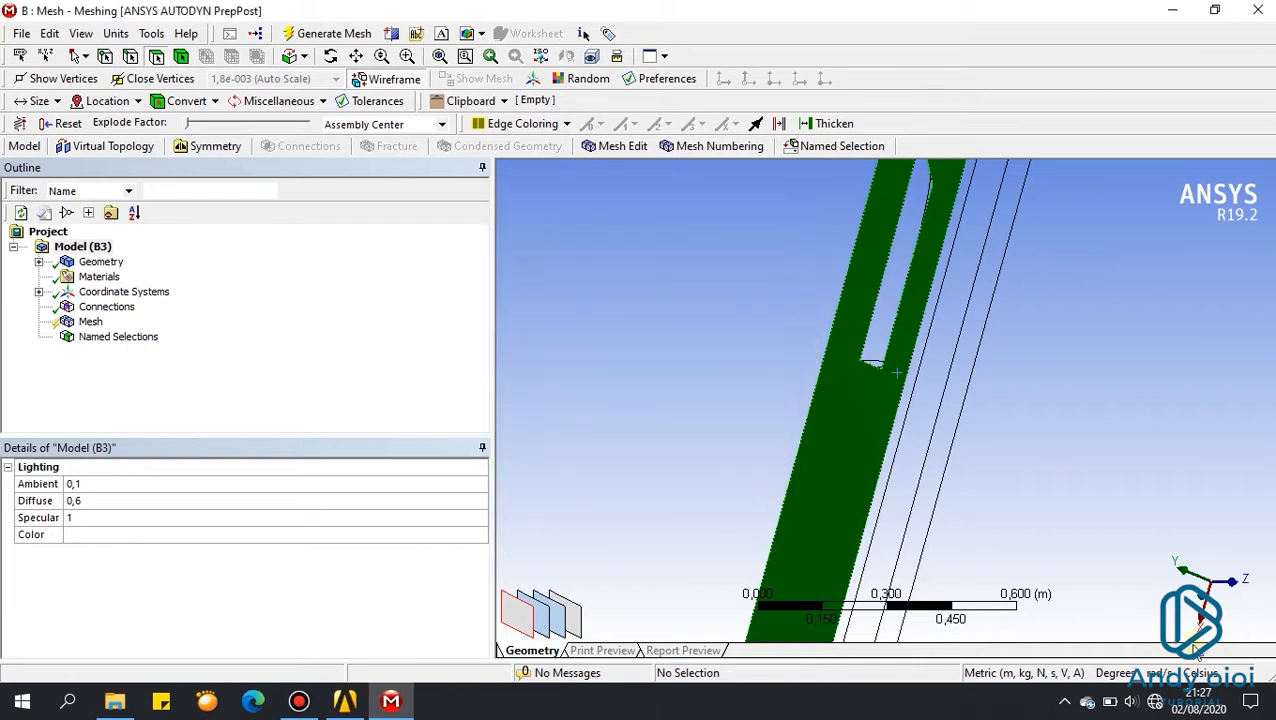
Step: Box-select all the hull faces in a view along the Y axis and create a named selection "kapal" from them
click(1183, 572)
ctrl+middle_drag(1102, 305, 1071, 476)
click(85, 56)
click(110, 98)
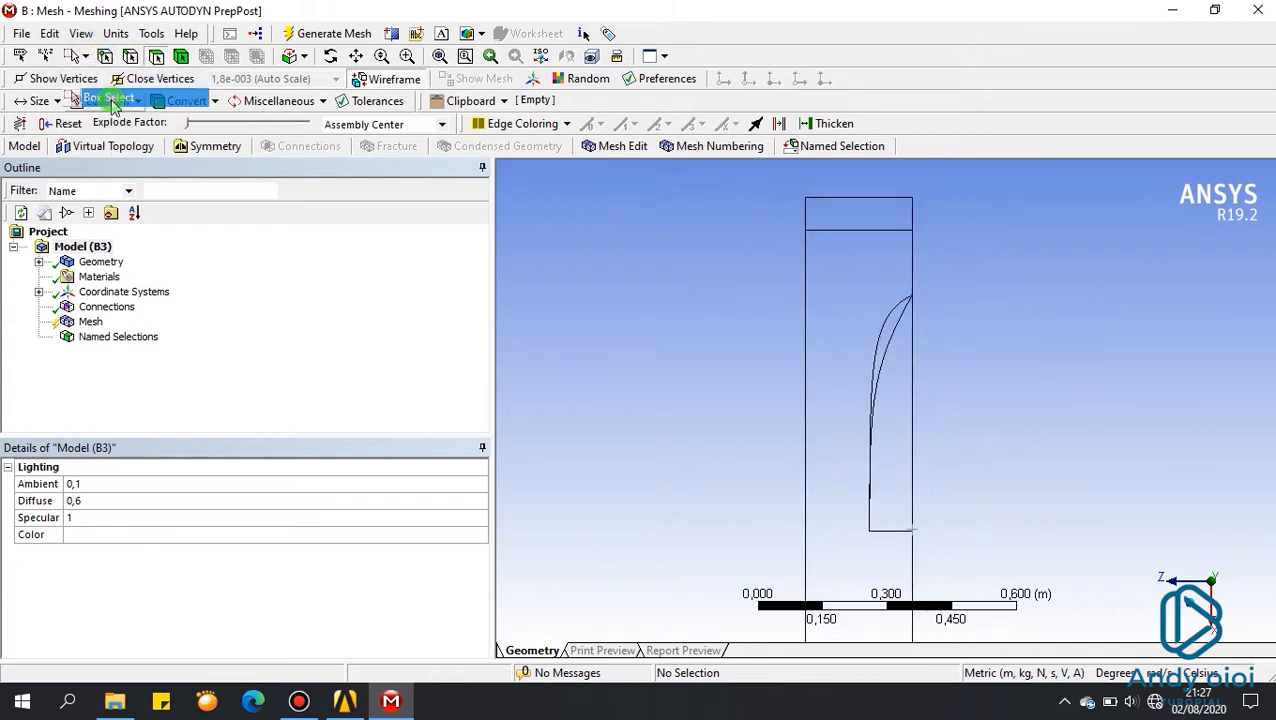
drag(781, 285, 1040, 585)
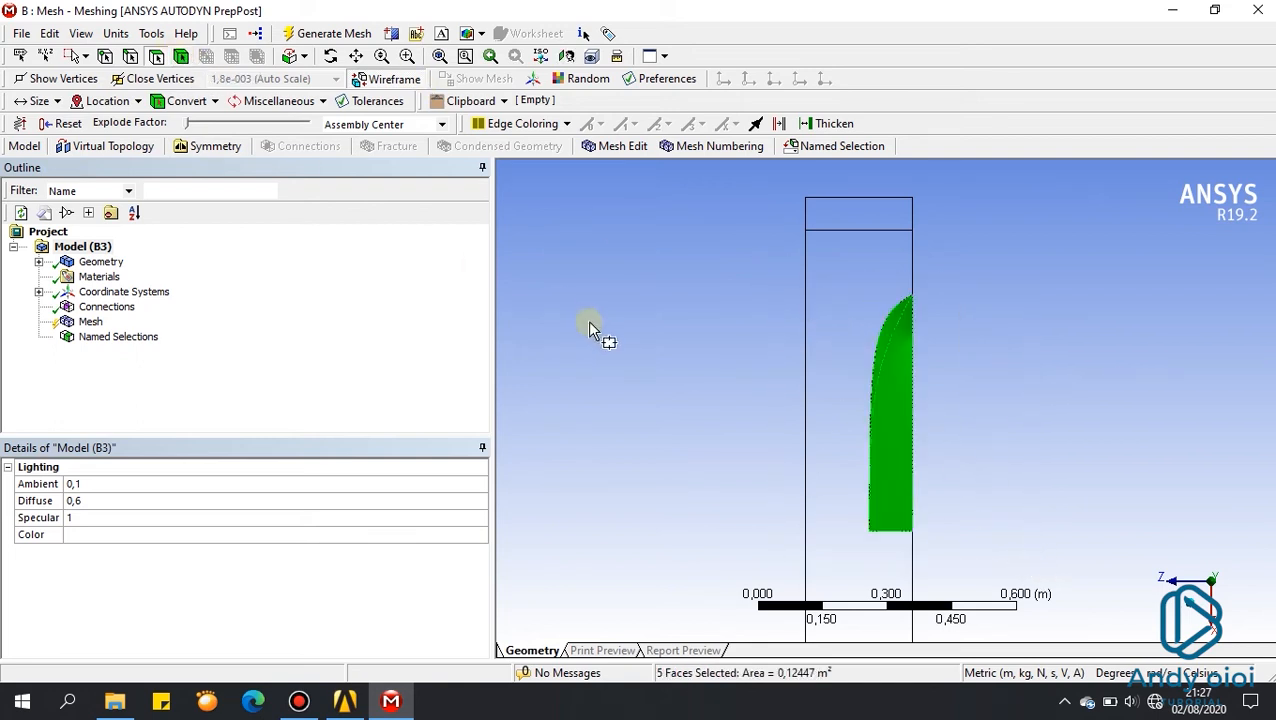
right_click(598, 332)
click(640, 624)
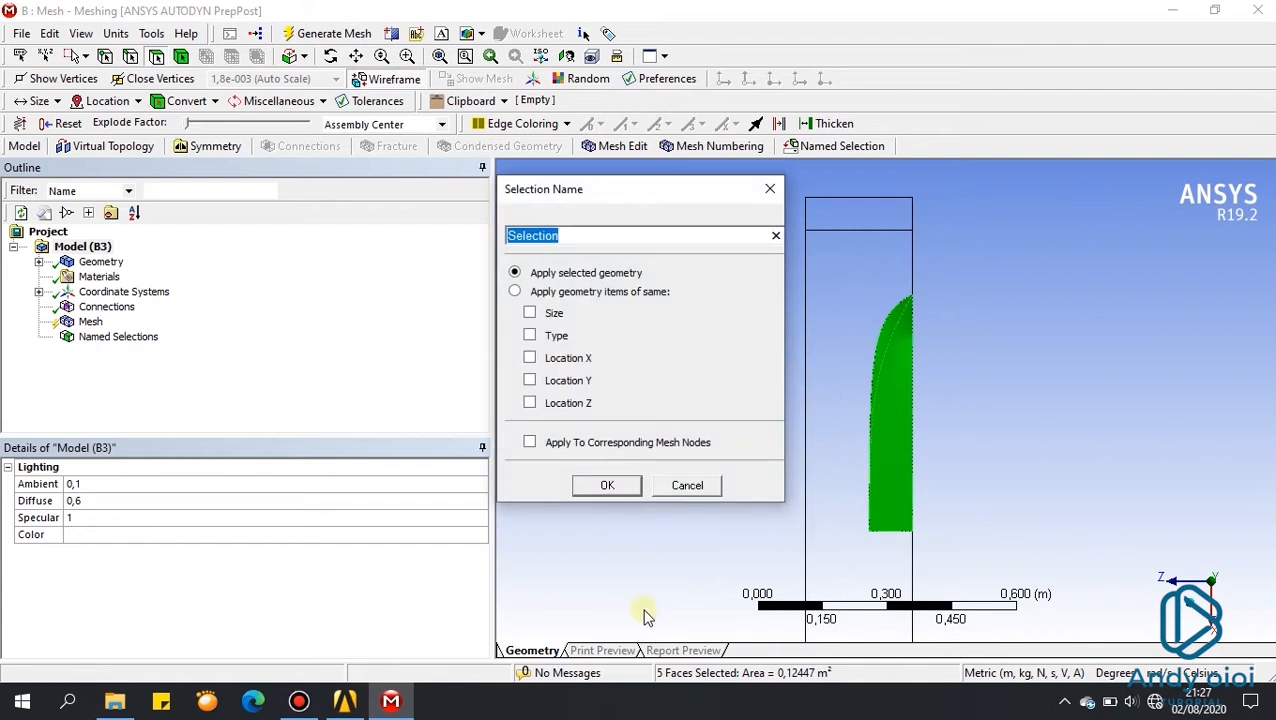
text(hu)
key(Return)
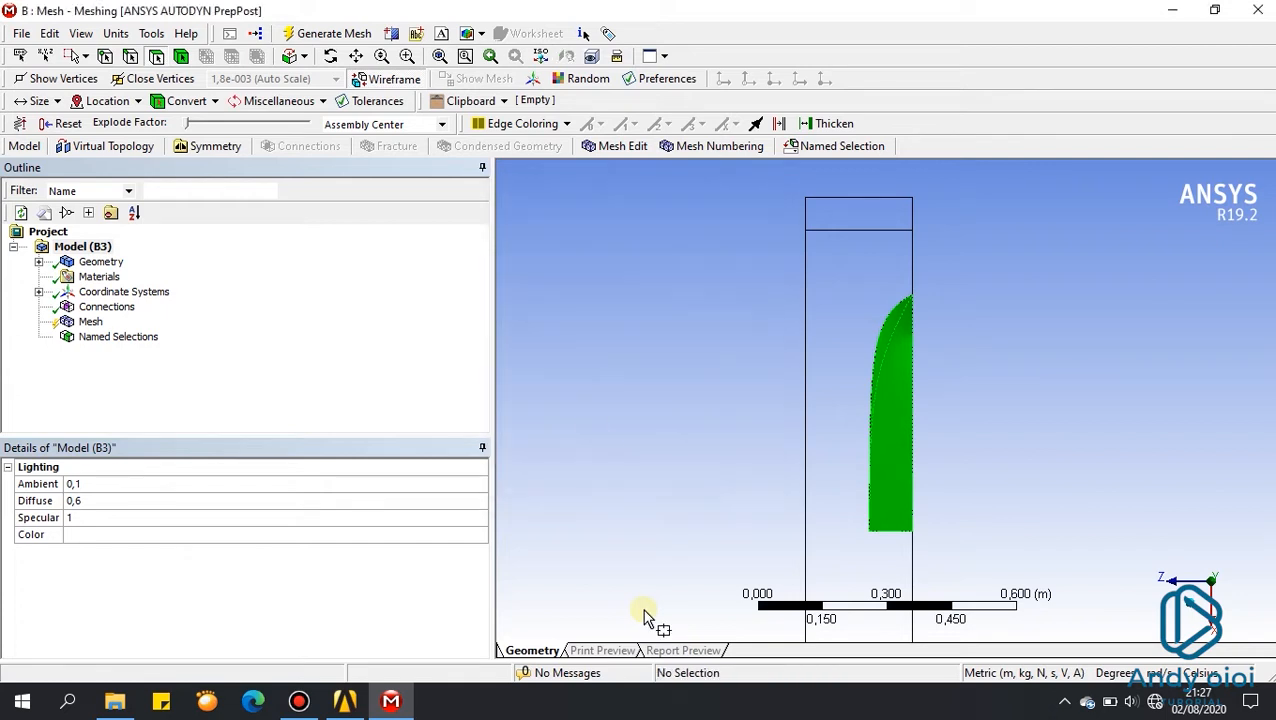
Step: Expand the named selections and check which faces belong to outlet, inlet, symmetry and kapal
click(38, 337)
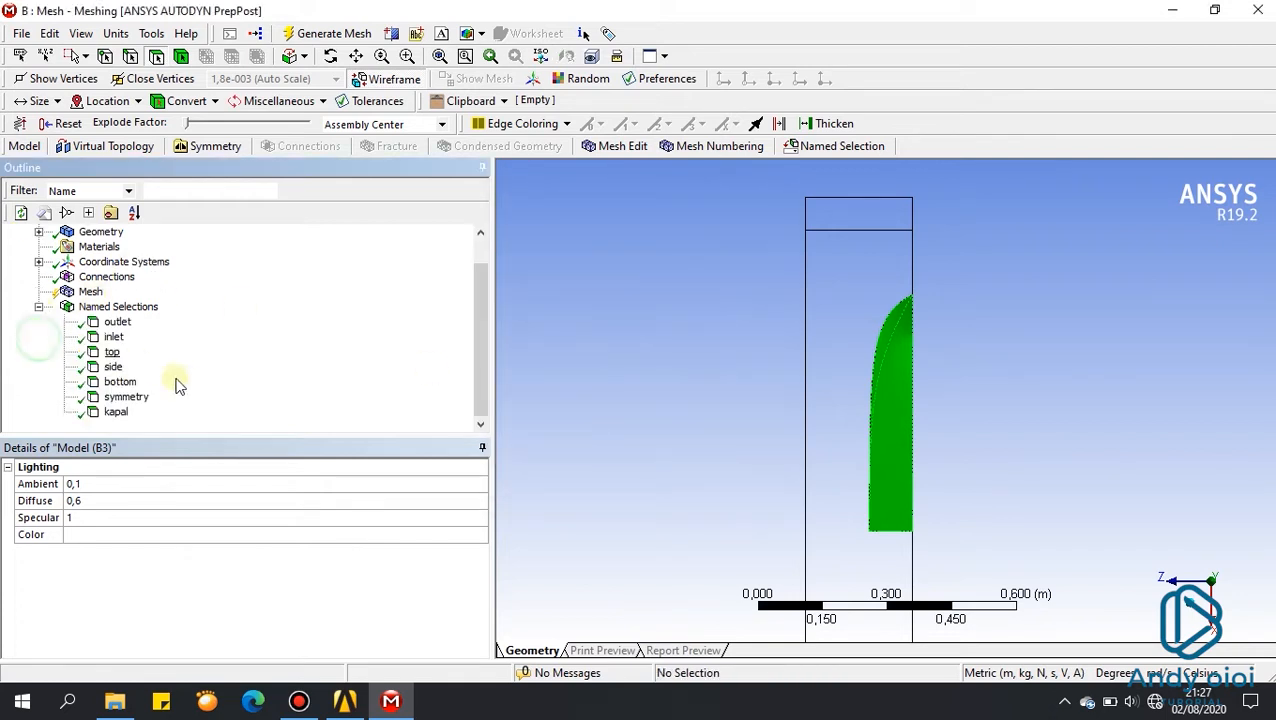
click(116, 322)
scroll(706, 440, down, 4)
middle_drag(706, 437, 760, 350)
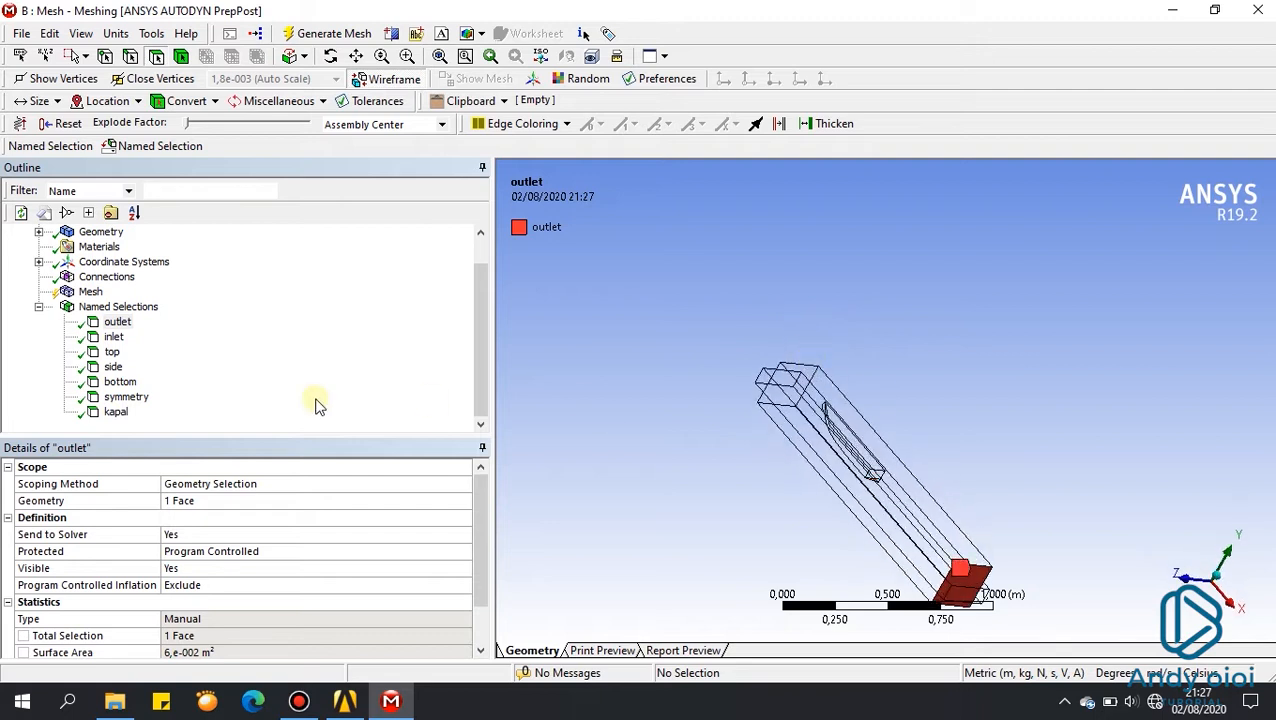
click(114, 337)
middle_drag(648, 390, 546, 447)
click(126, 397)
middle_drag(686, 490, 563, 522)
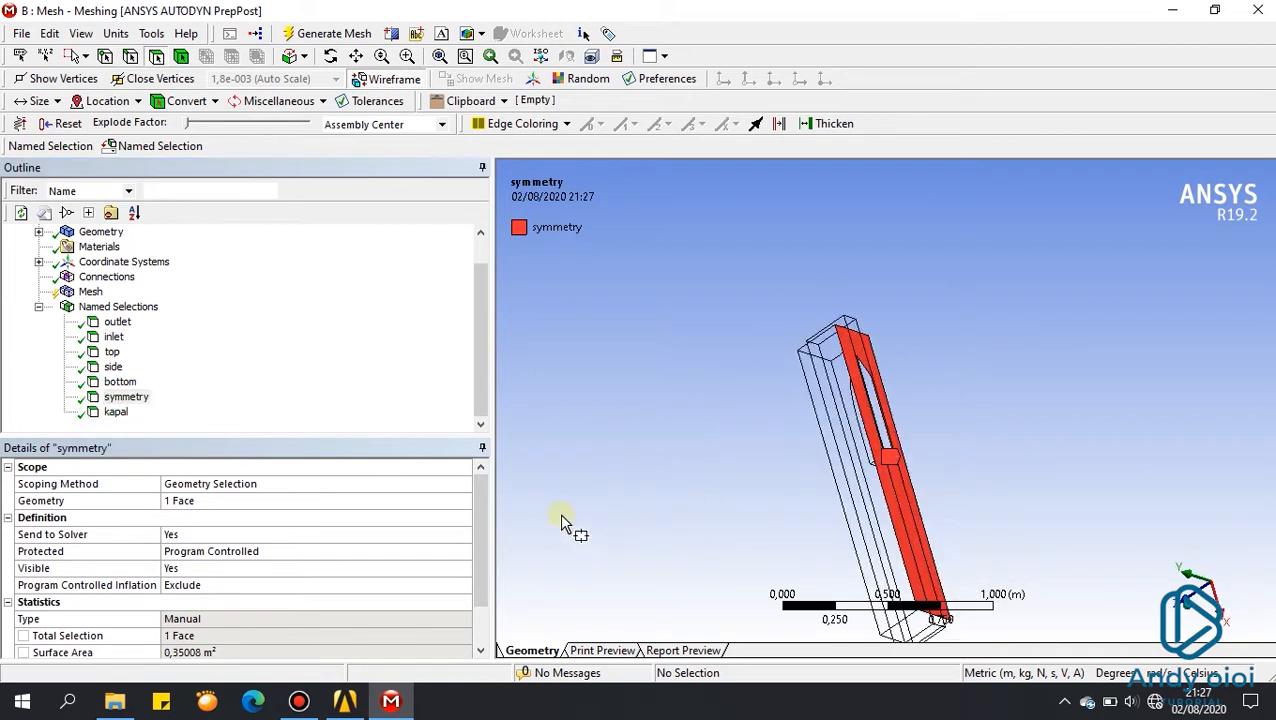
click(115, 411)
middle_drag(684, 402, 720, 330)
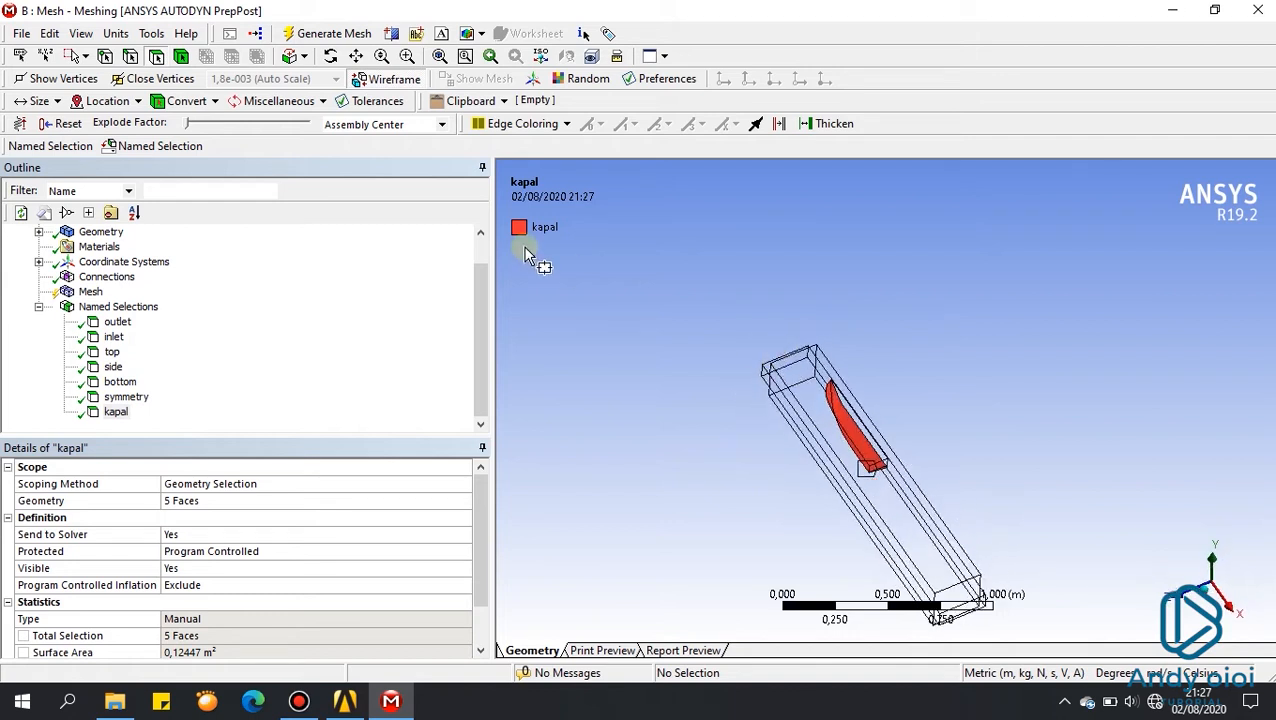
Step: Inspect the domain as shaded solids, then return to the wireframe display showing the hull selection
click(395, 80)
mouse_move(624, 478)
middle_down()
mouse_move(652, 433)
mouse_move(710, 401)
mouse_move(686, 426)
middle_up()
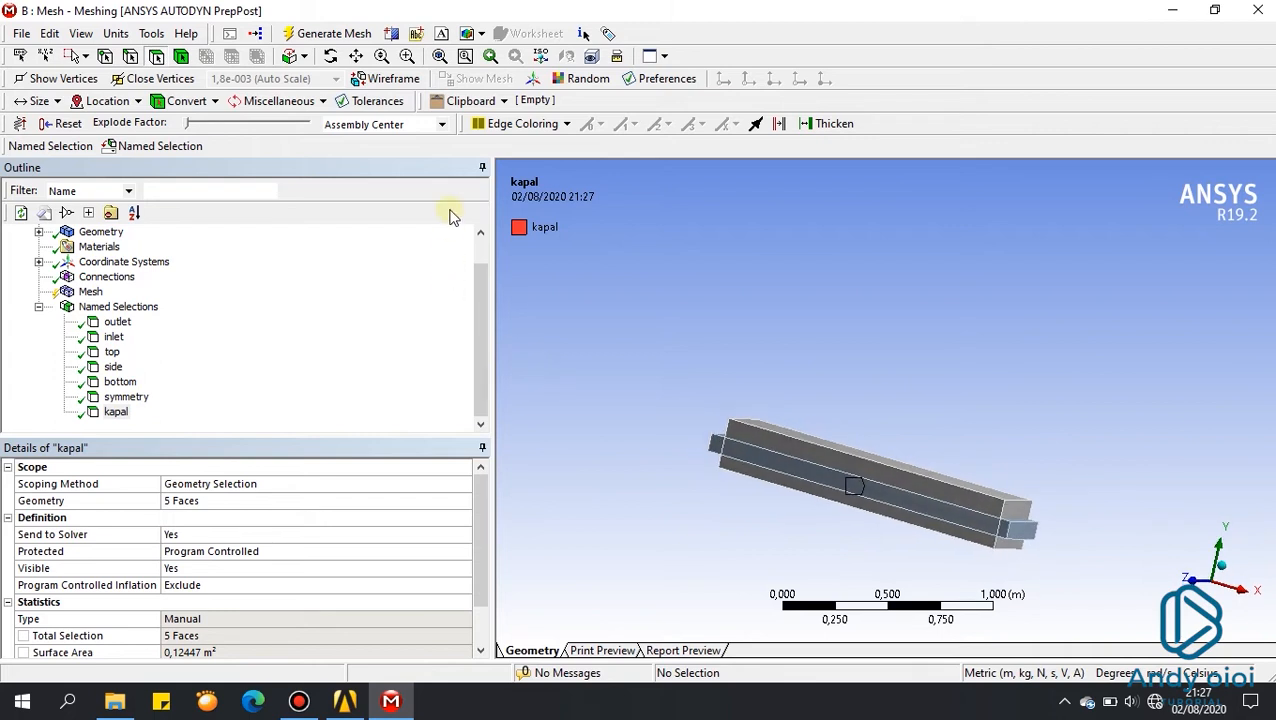
click(397, 85)
middle_drag(970, 455, 948, 483)
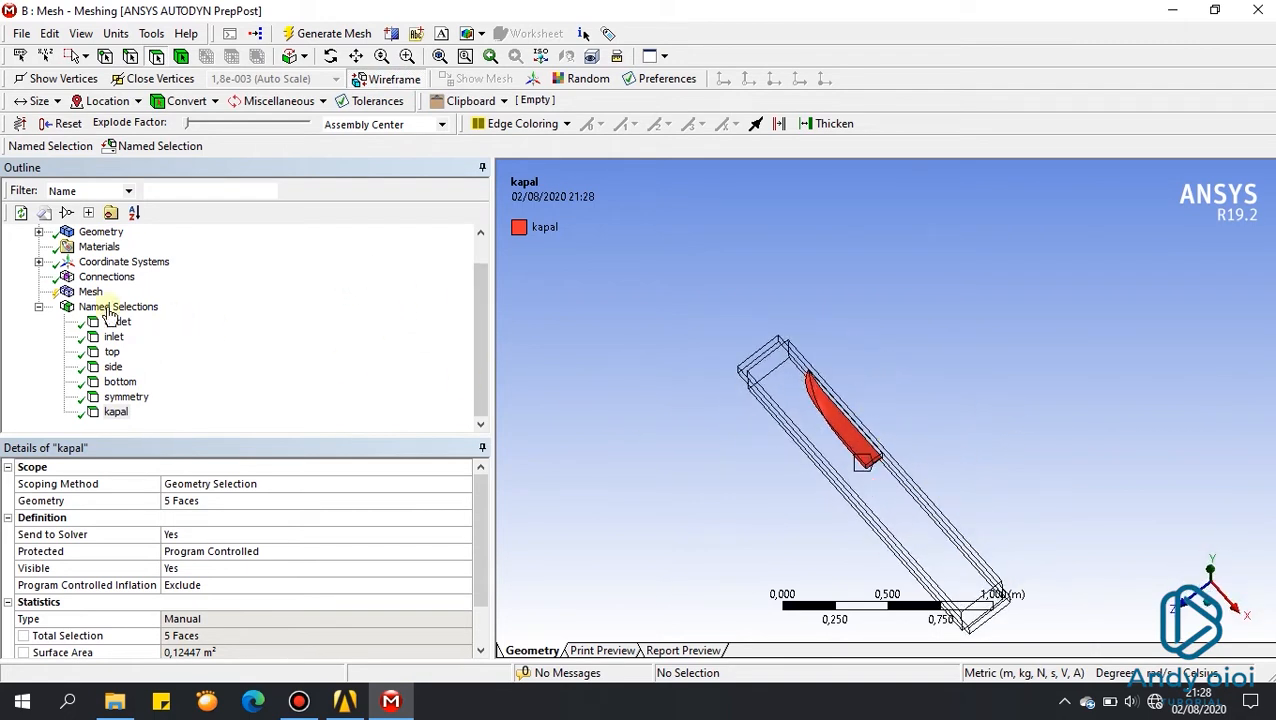
Step: Set the mesh's physics preference to CFD
click(68, 294)
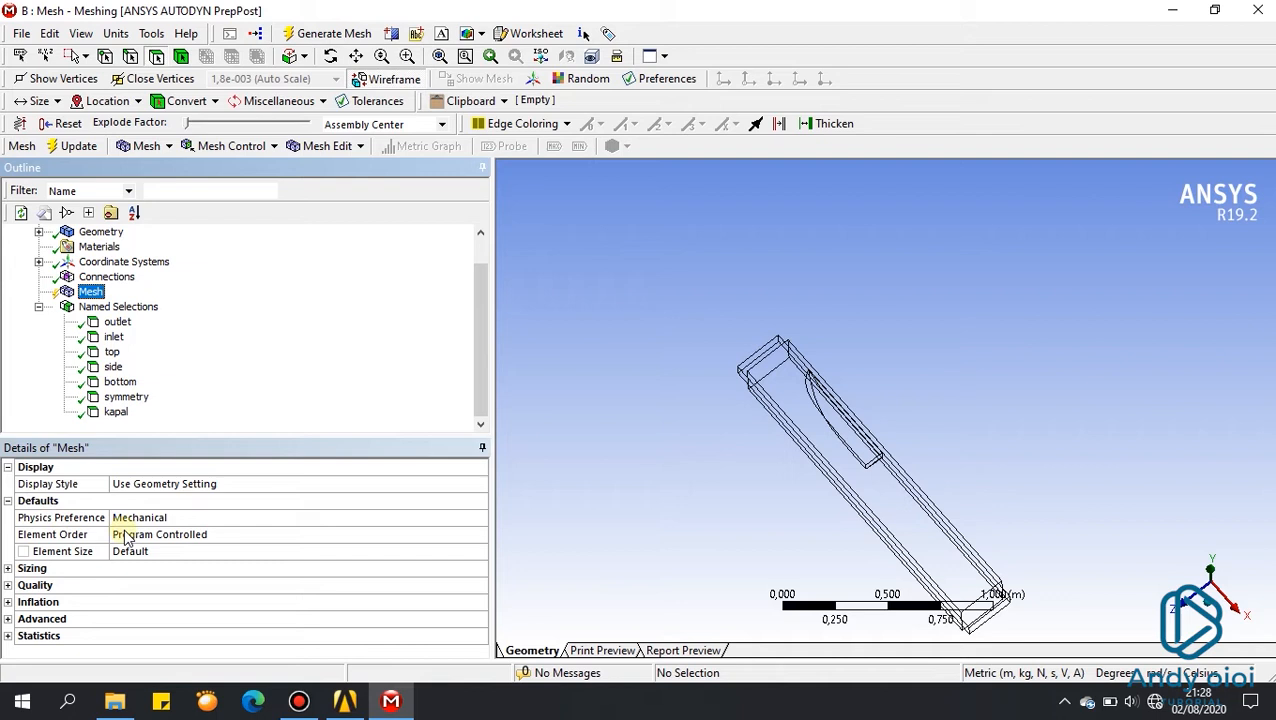
click(176, 519)
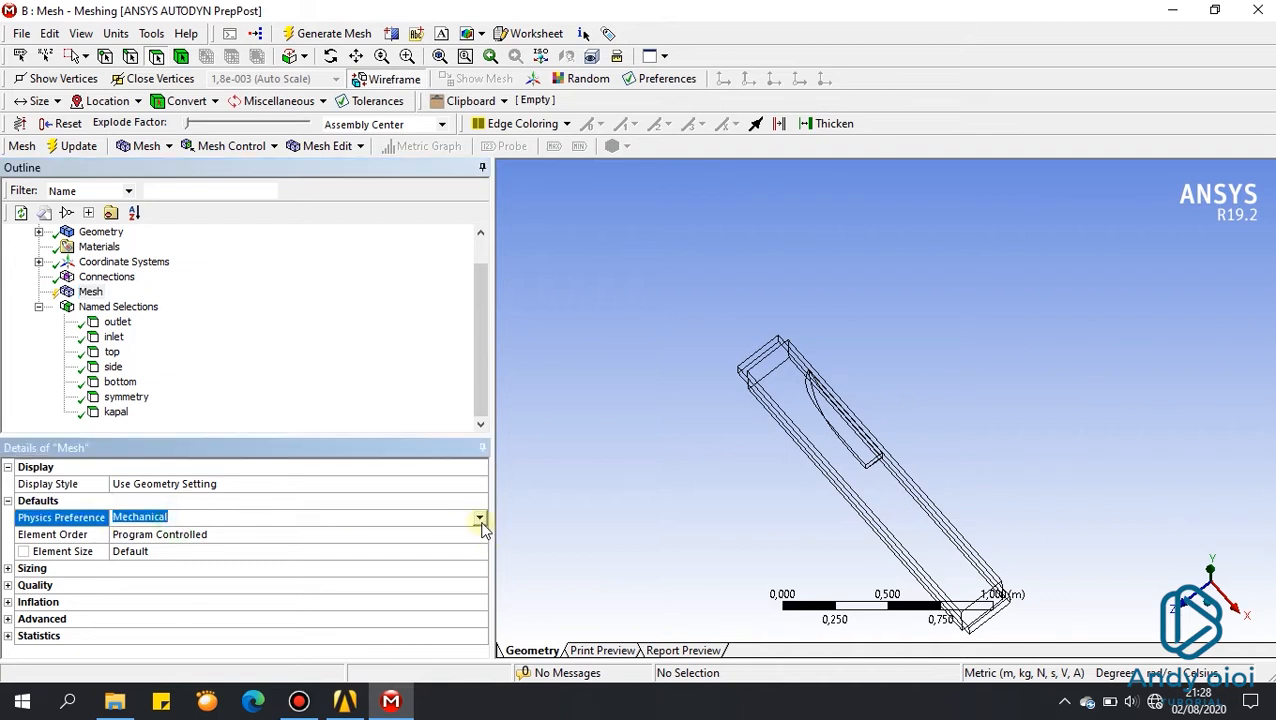
click(480, 520)
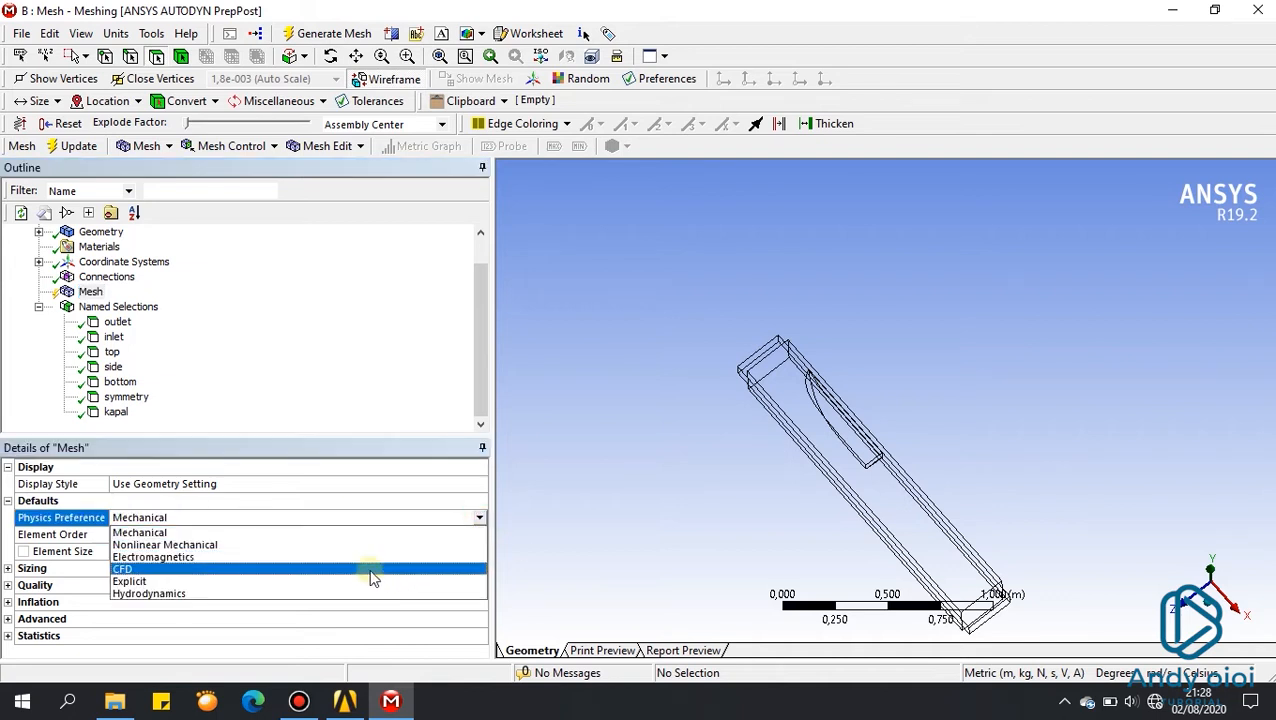
click(372, 570)
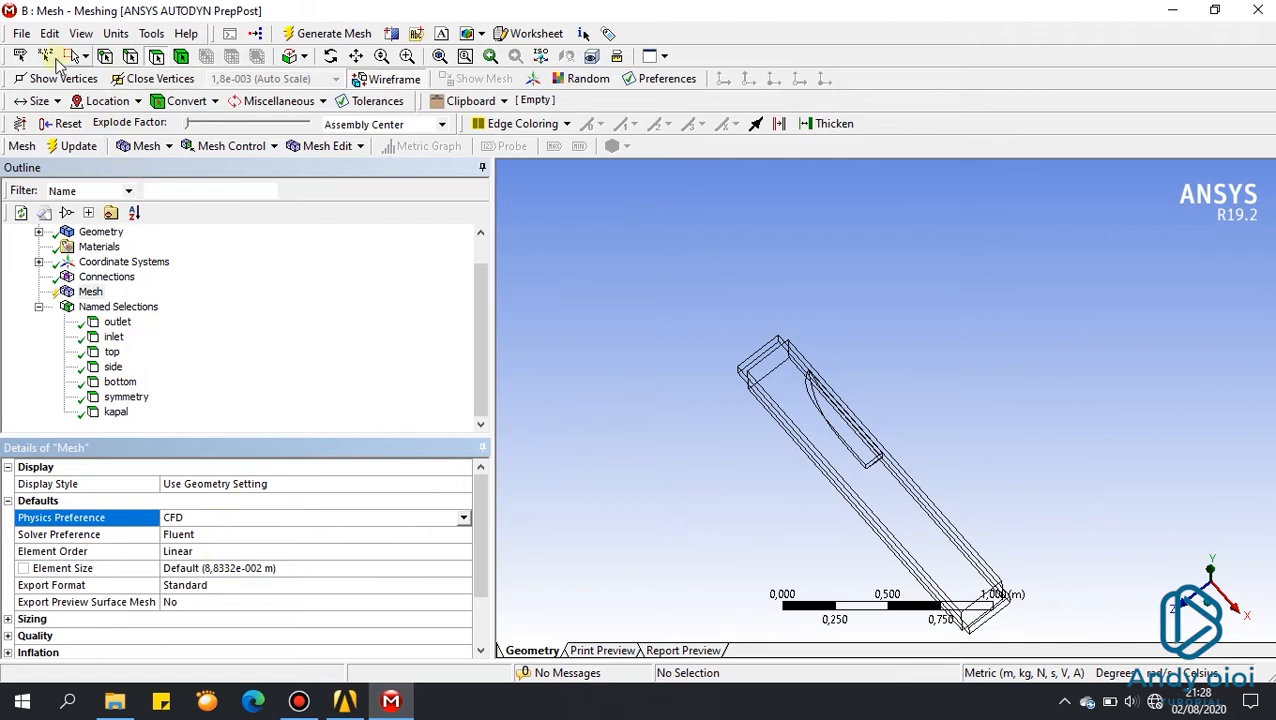
Step: Switch to single selection with the body filter and insert a Sizing control under Mesh
click(84, 56)
click(100, 86)
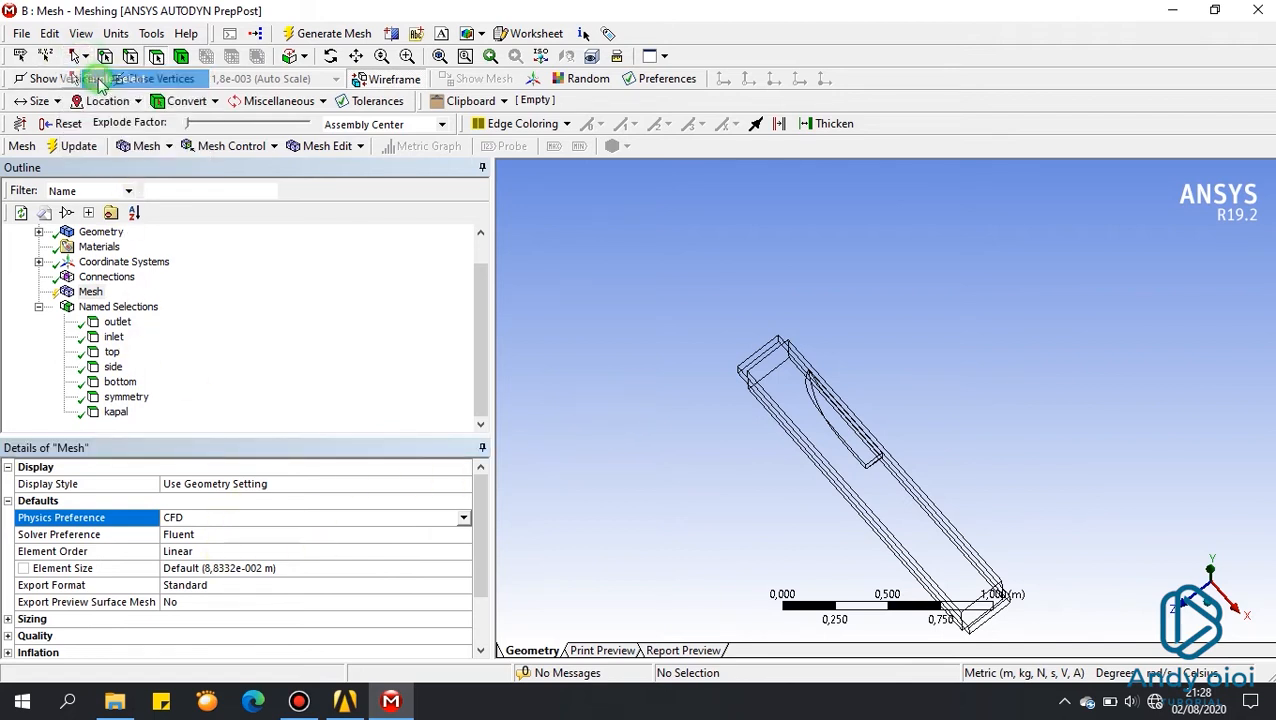
click(189, 57)
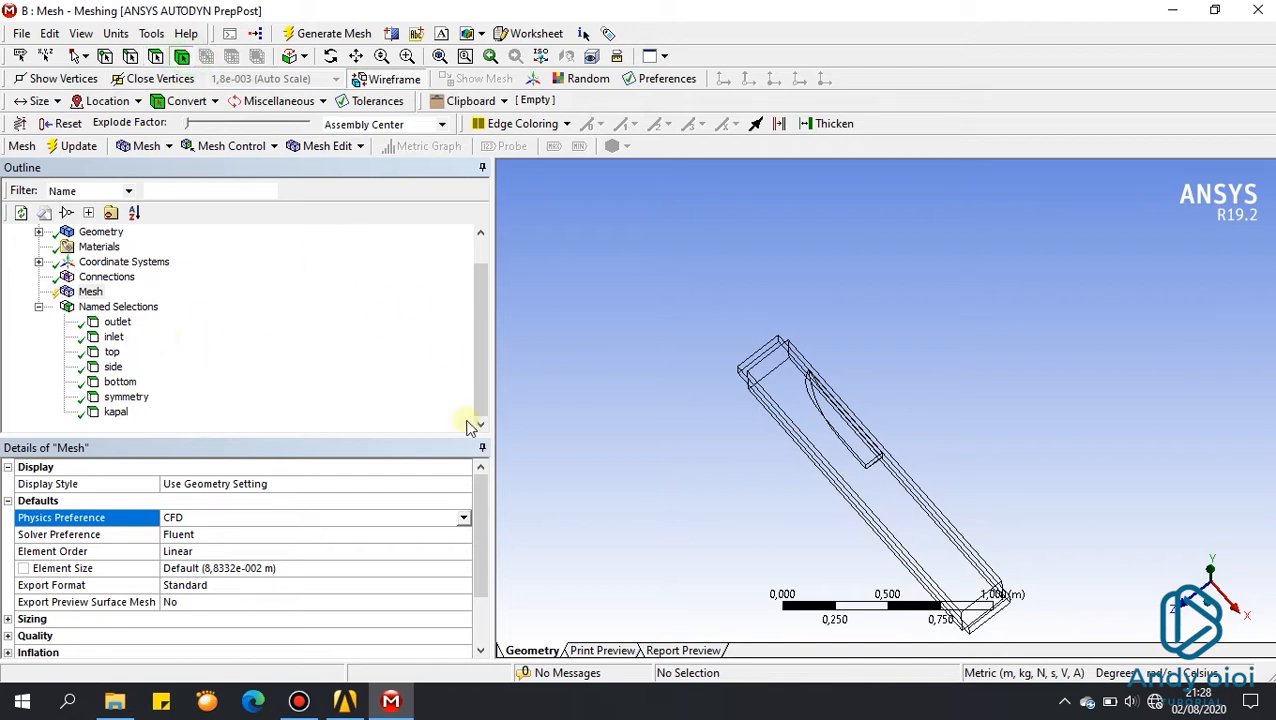
right_click(67, 294)
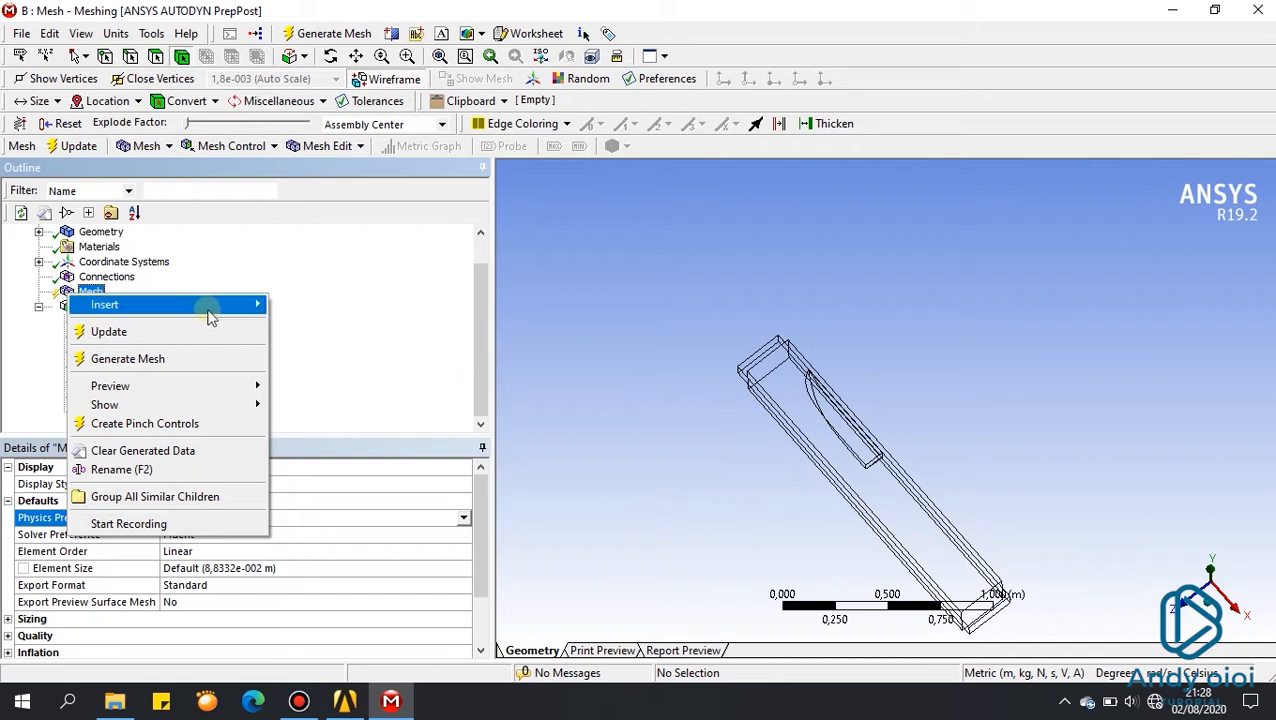
mouse_move(205, 316)
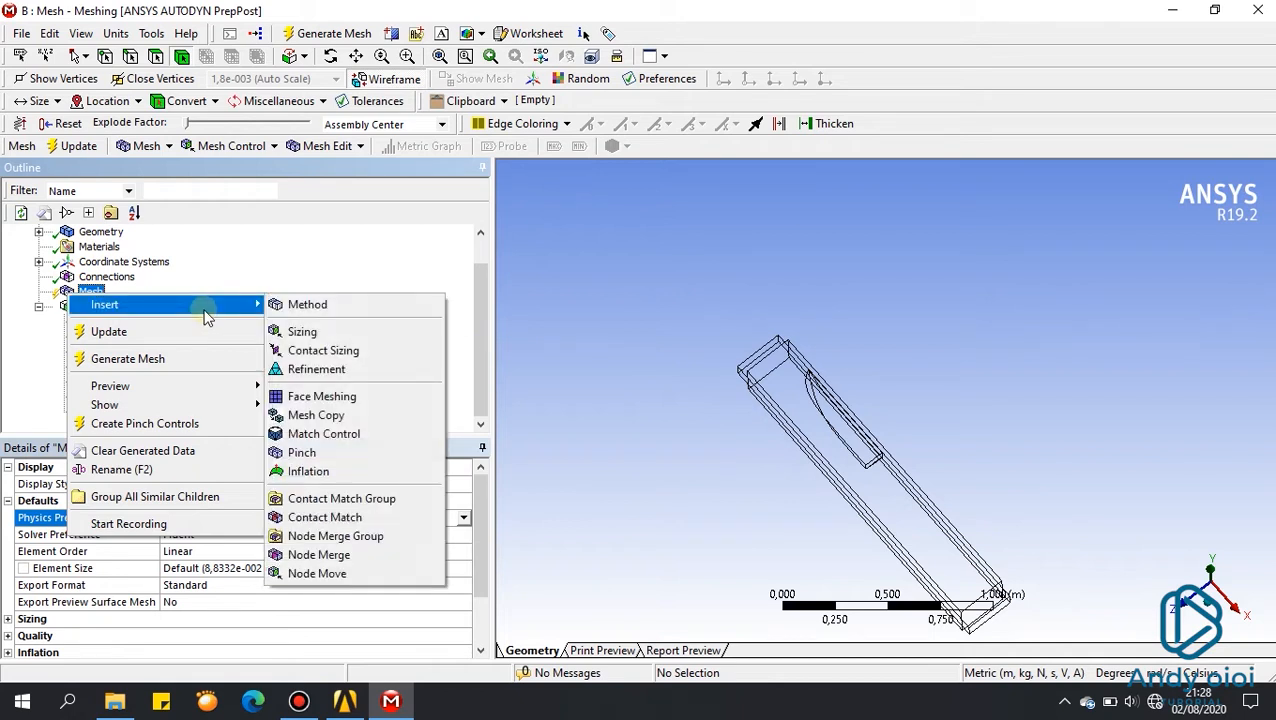
click(91, 292)
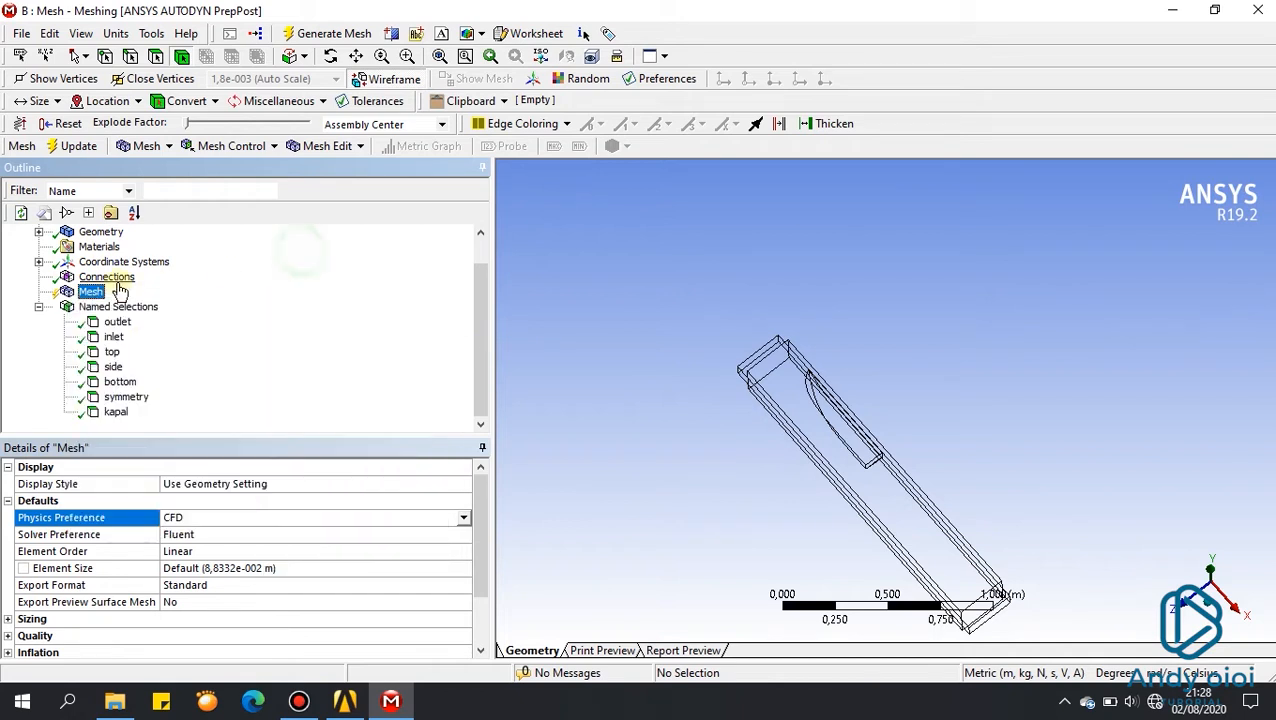
right_click(96, 297)
mouse_move(174, 316)
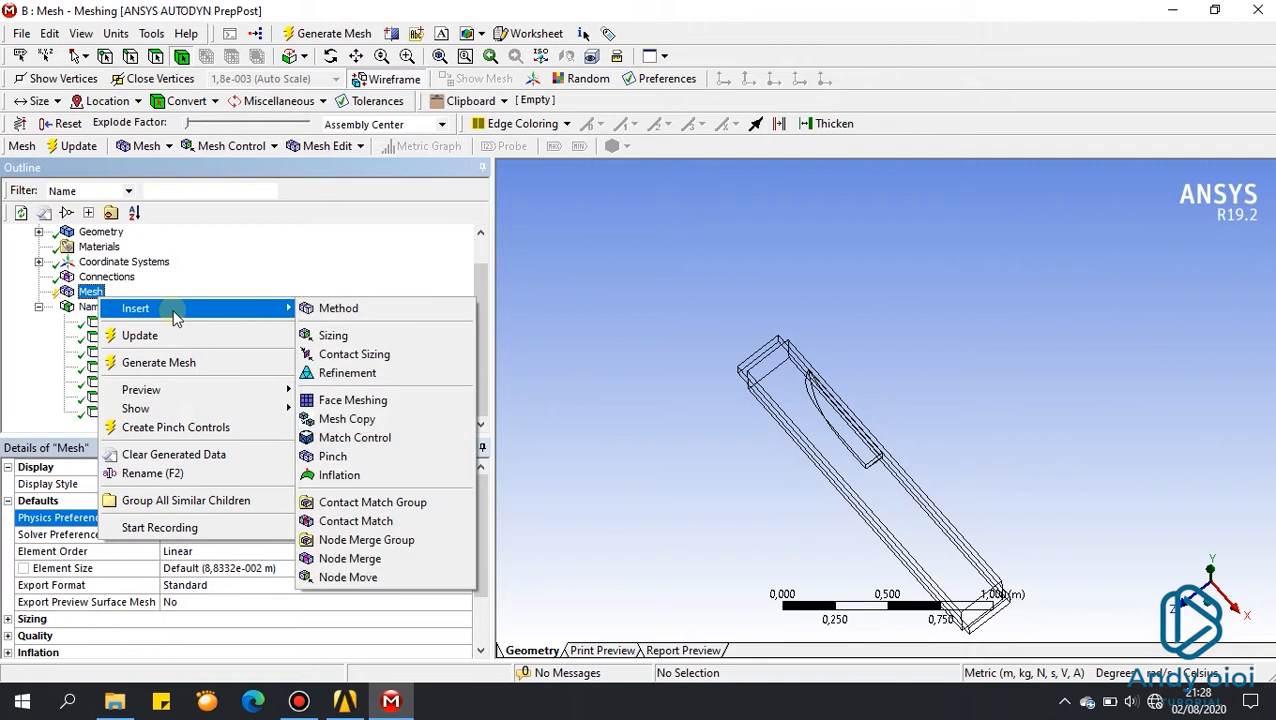
click(345, 336)
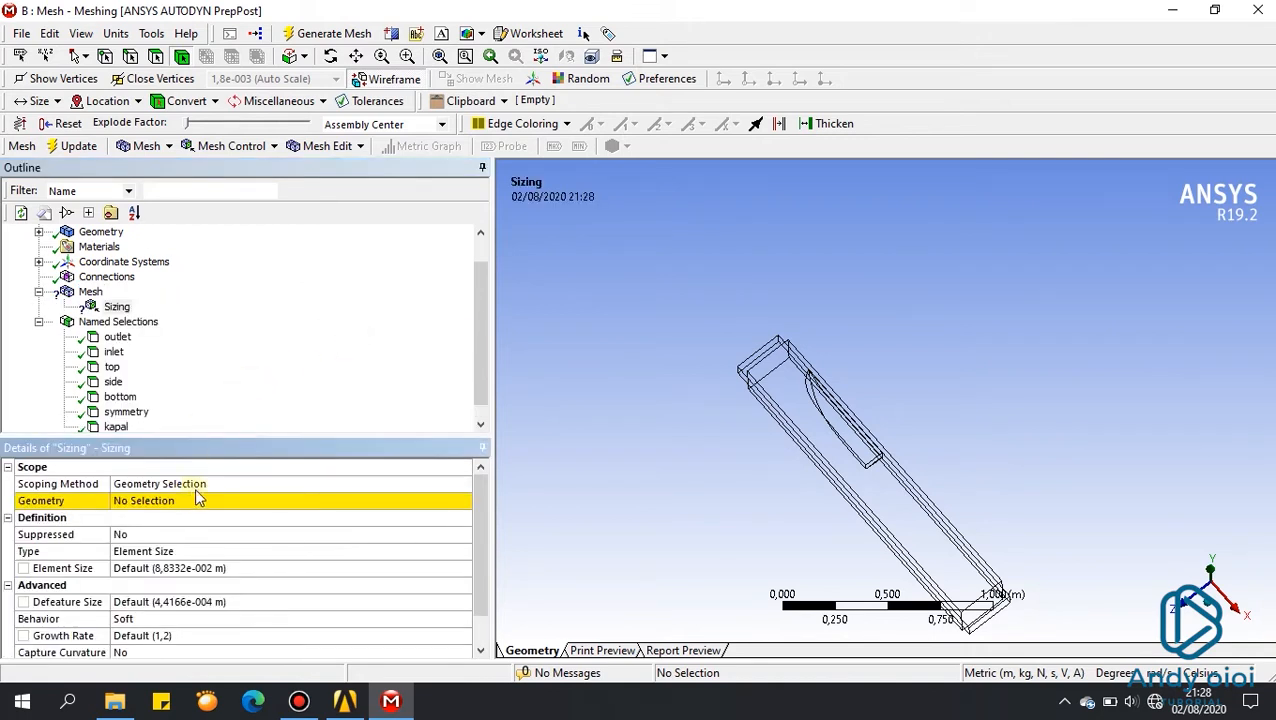
middle_drag(808, 566, 646, 527)
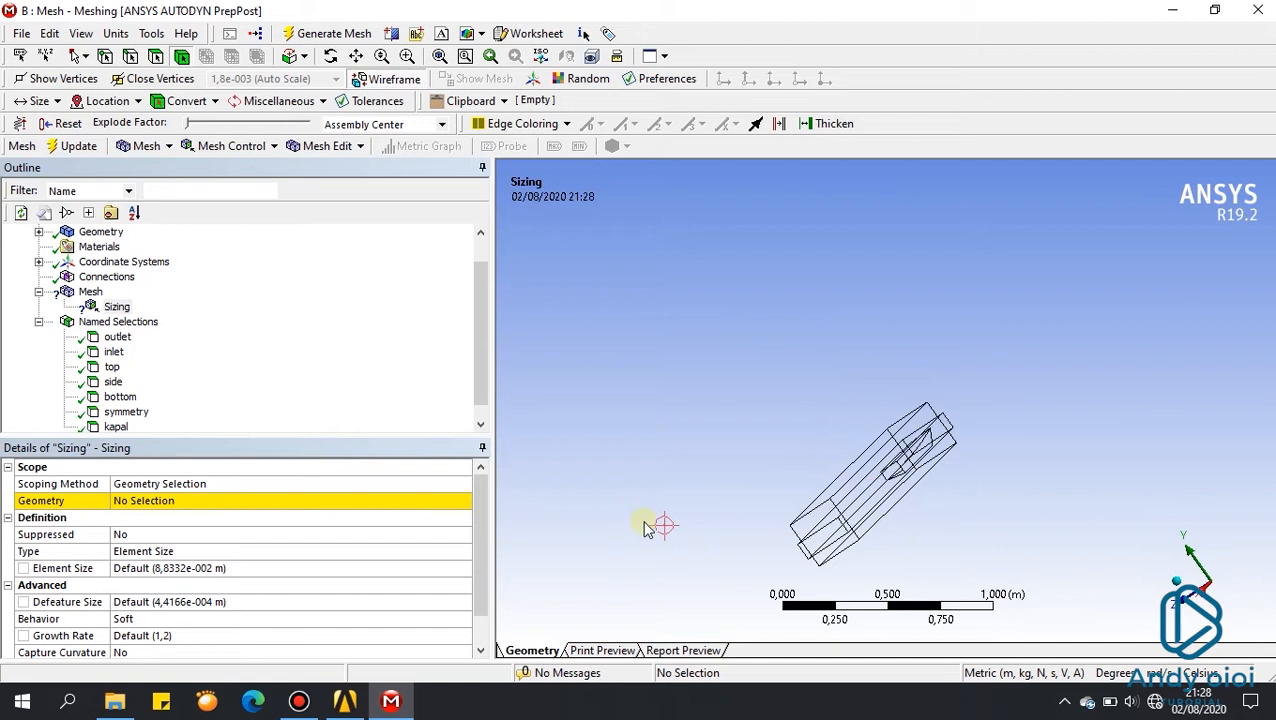
Step: Scope the new sizing control to the large flow domain body surrounding the hull
click(832, 504)
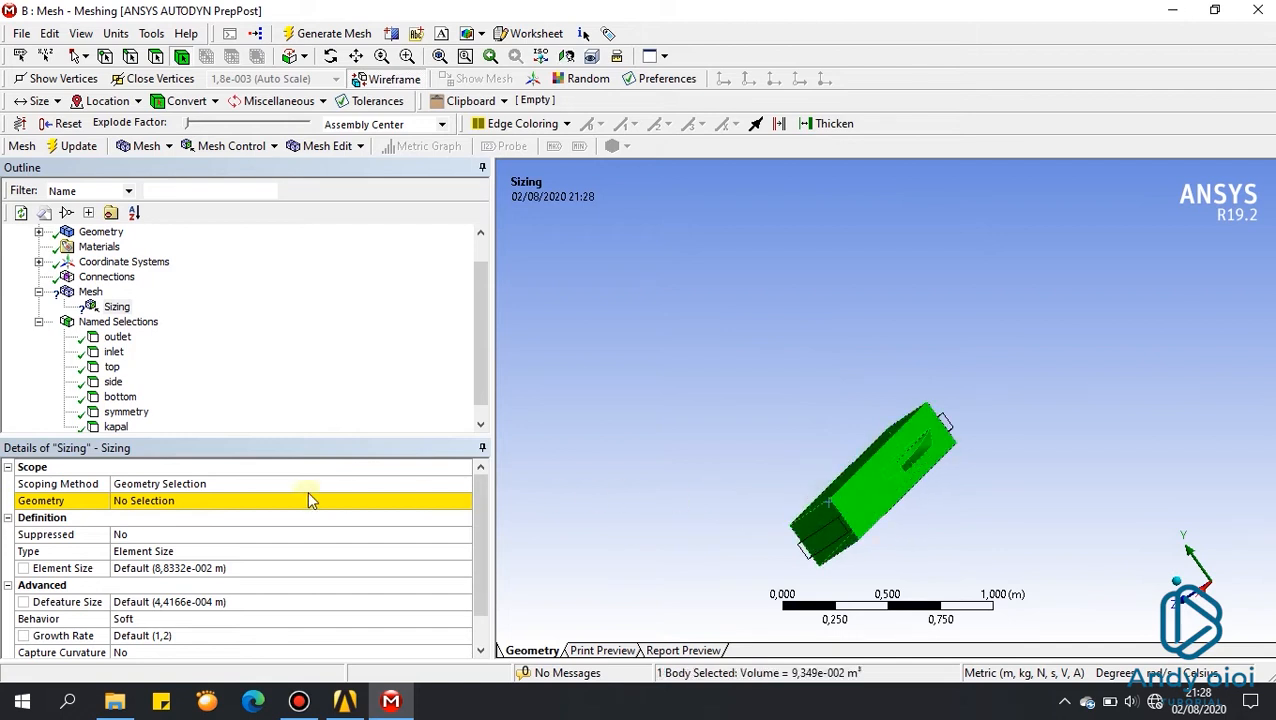
click(165, 505)
click(219, 500)
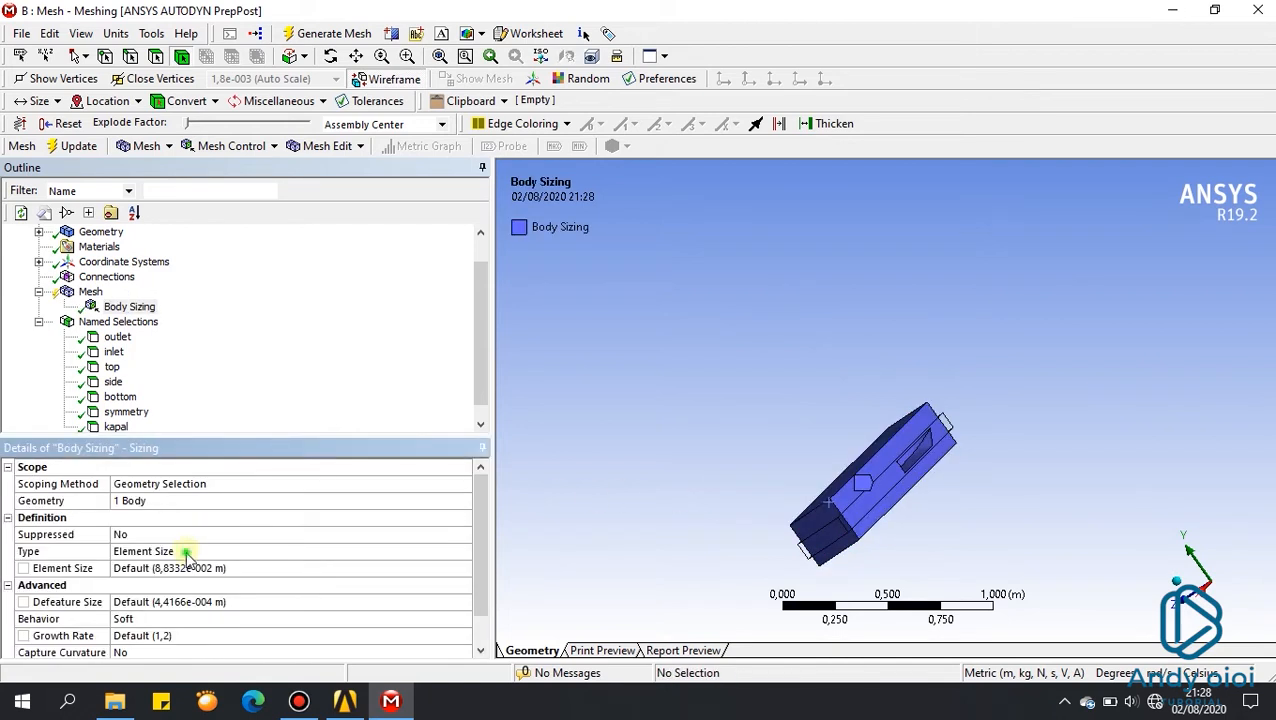
Step: Change the sizing type to Body of Influence and assign the long narrow box body enclosing the hull as the influence body
click(186, 553)
click(464, 553)
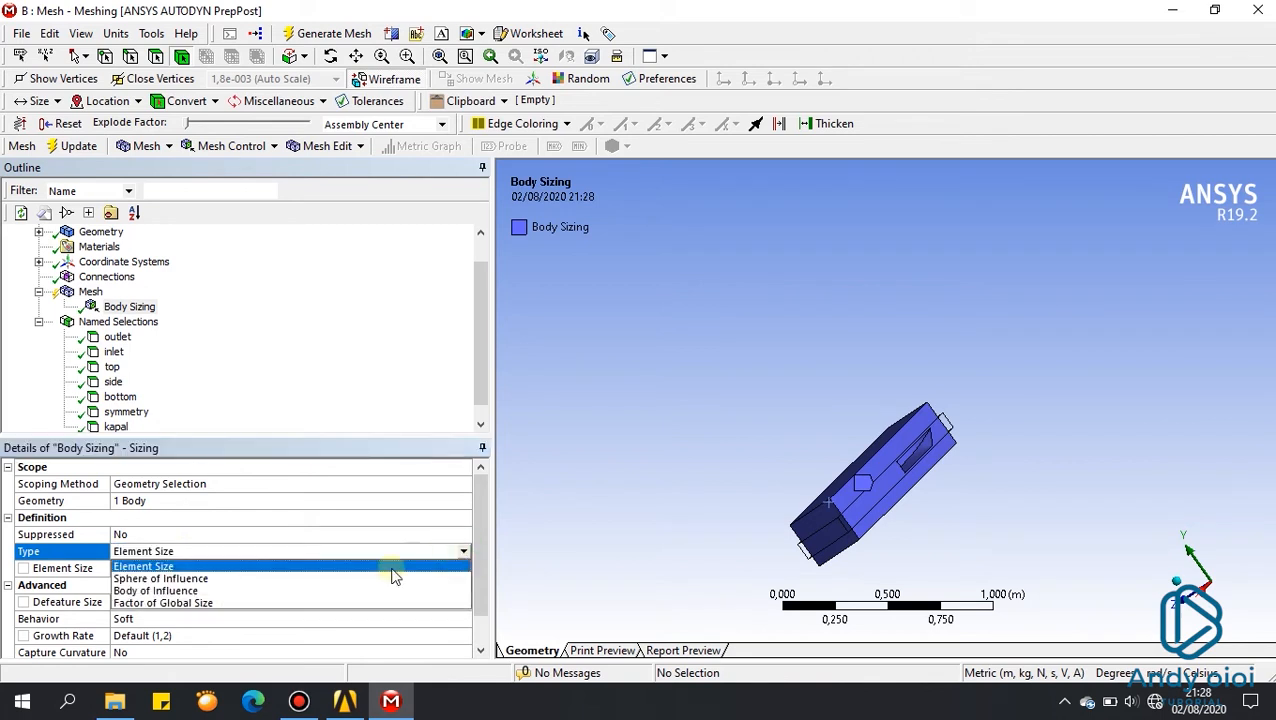
click(362, 591)
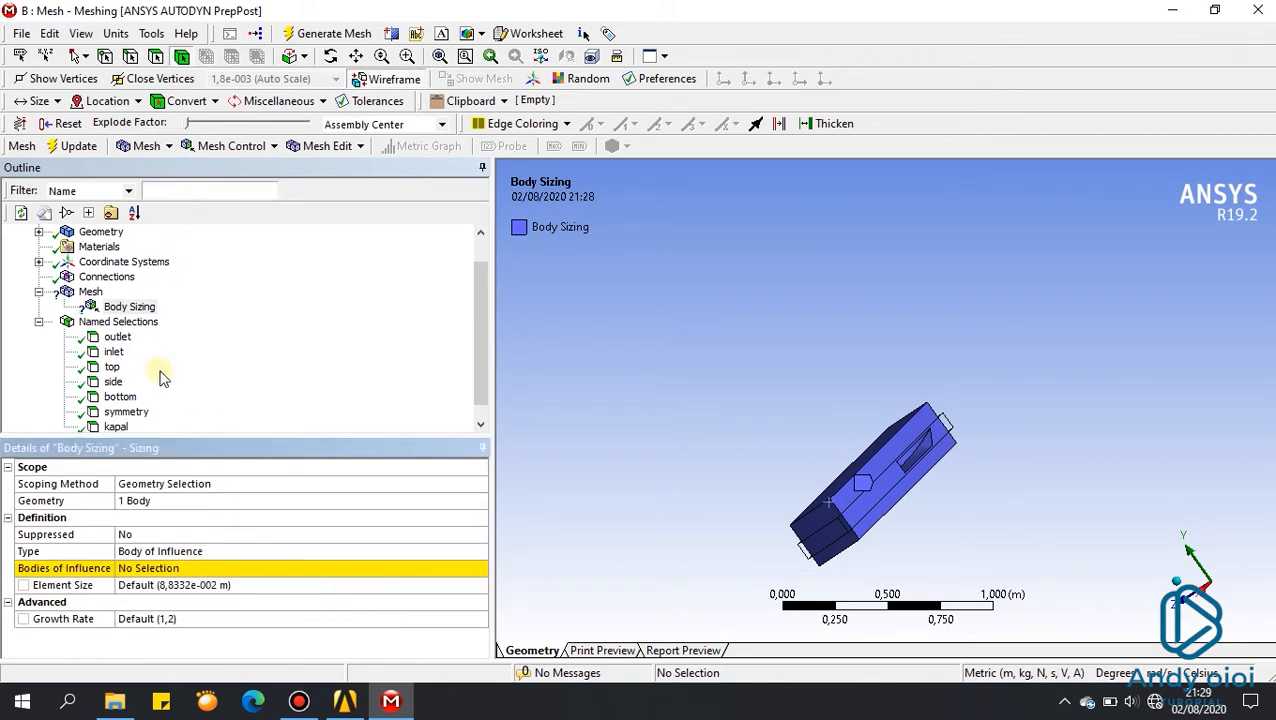
click(164, 571)
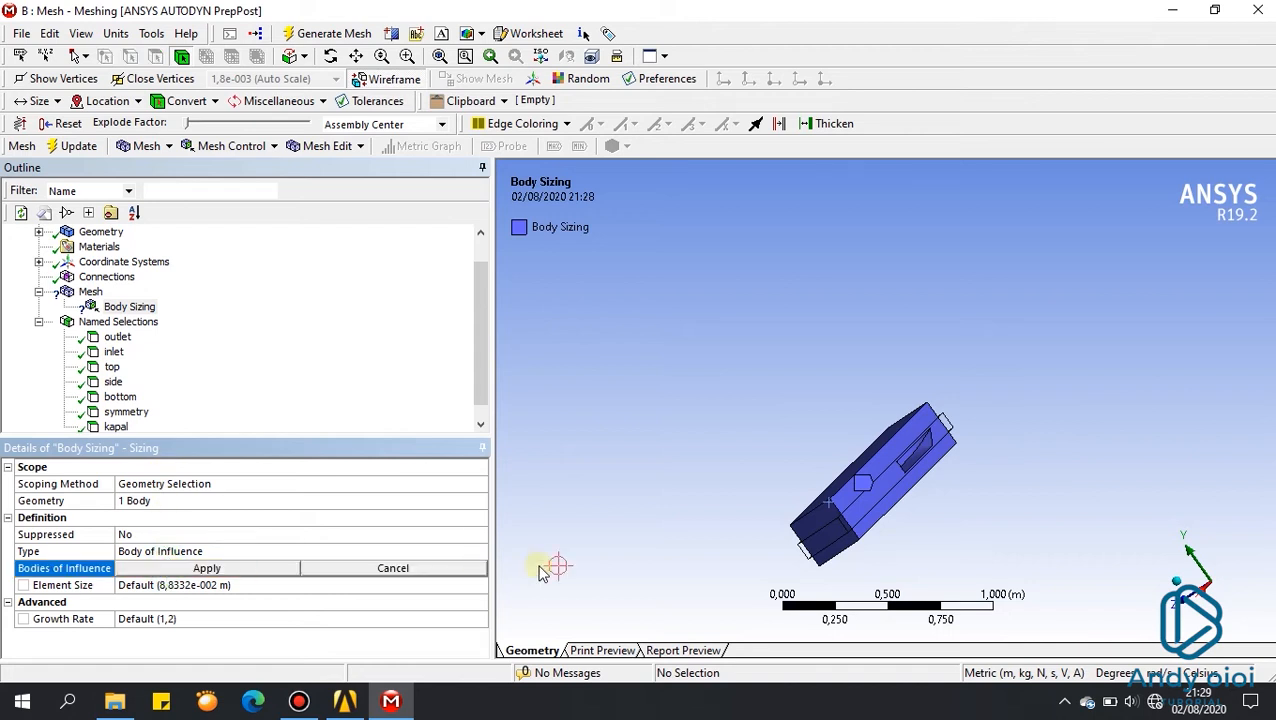
click(824, 530)
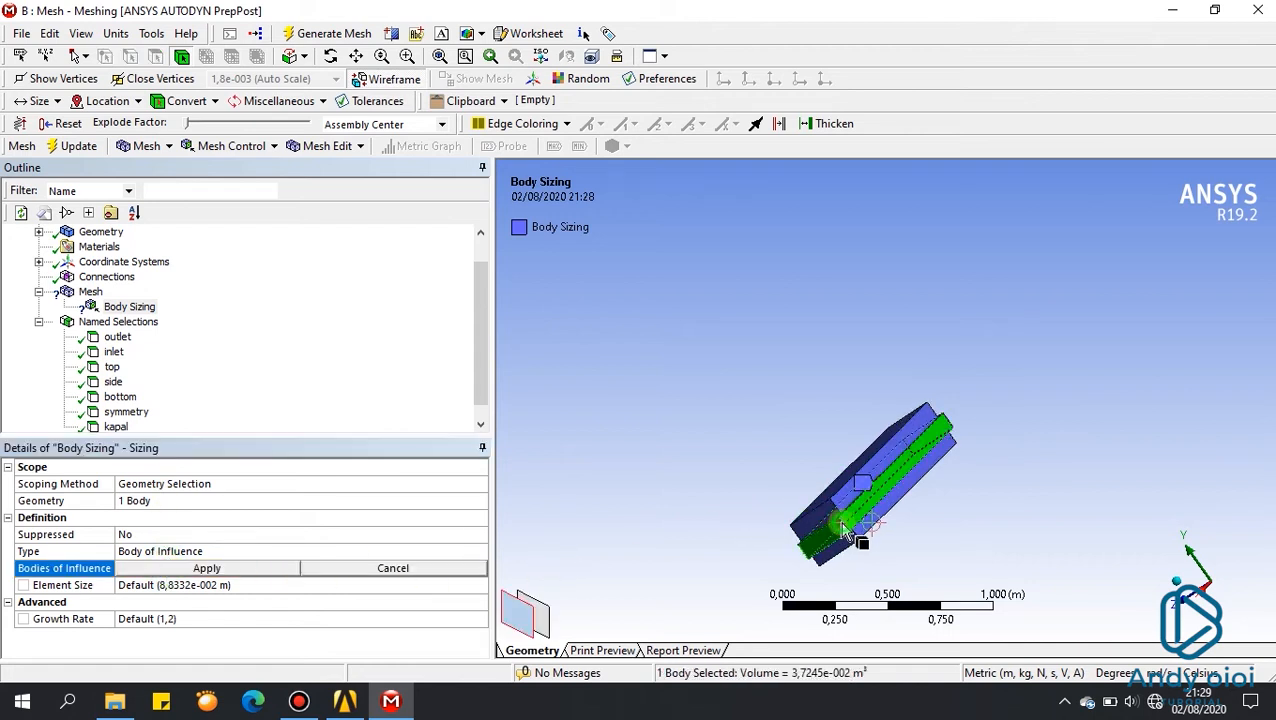
click(208, 568)
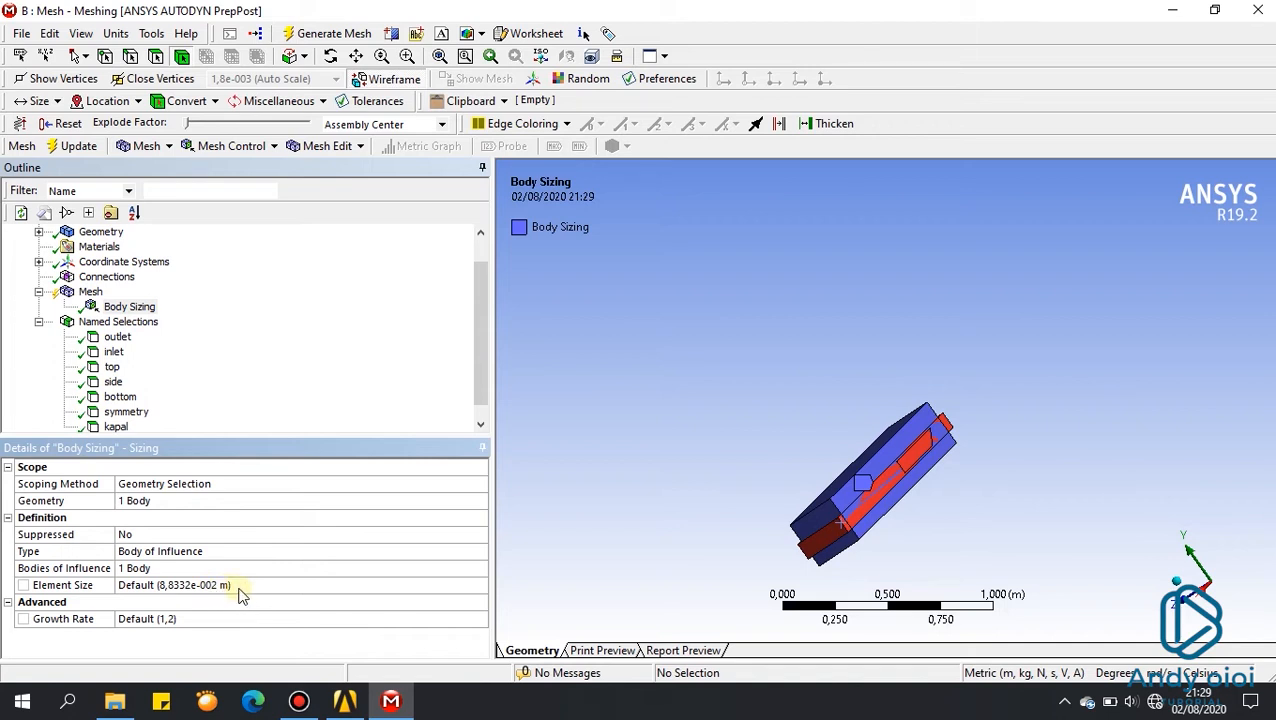
Step: Set the body sizing's element size to 0,1 m and compare it with the global mesh element size
click(223, 583)
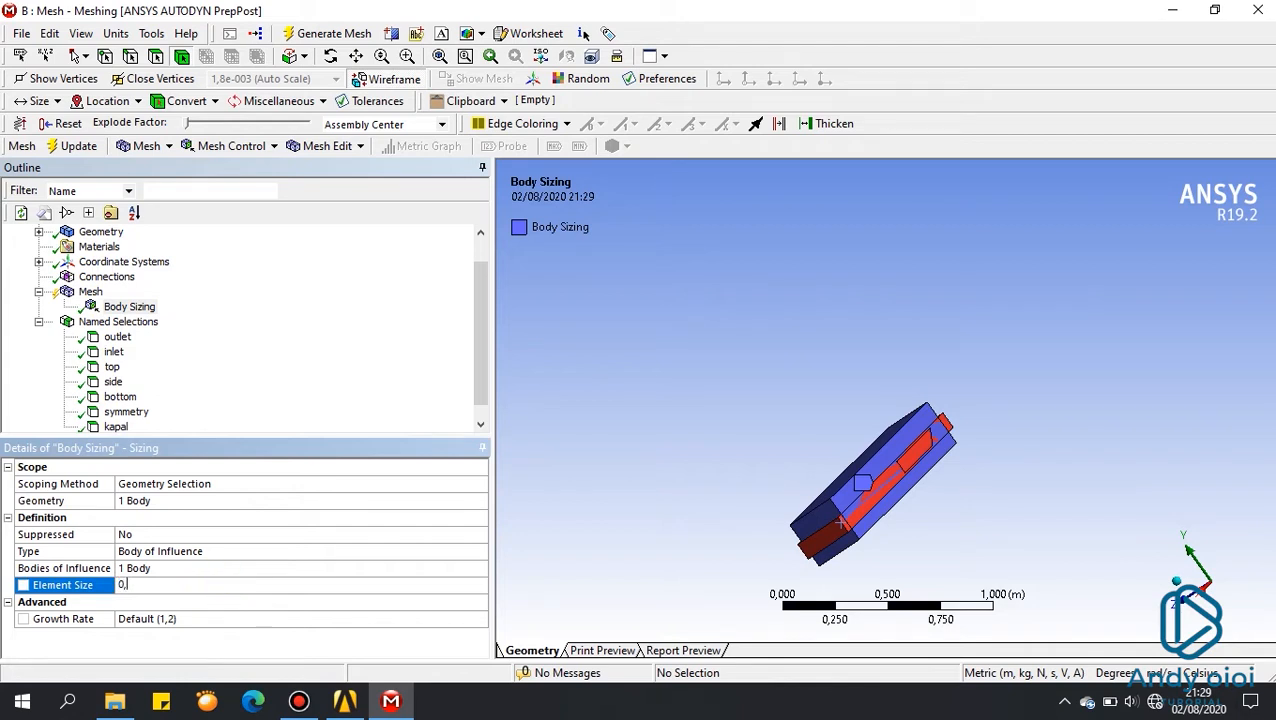
key(Return)
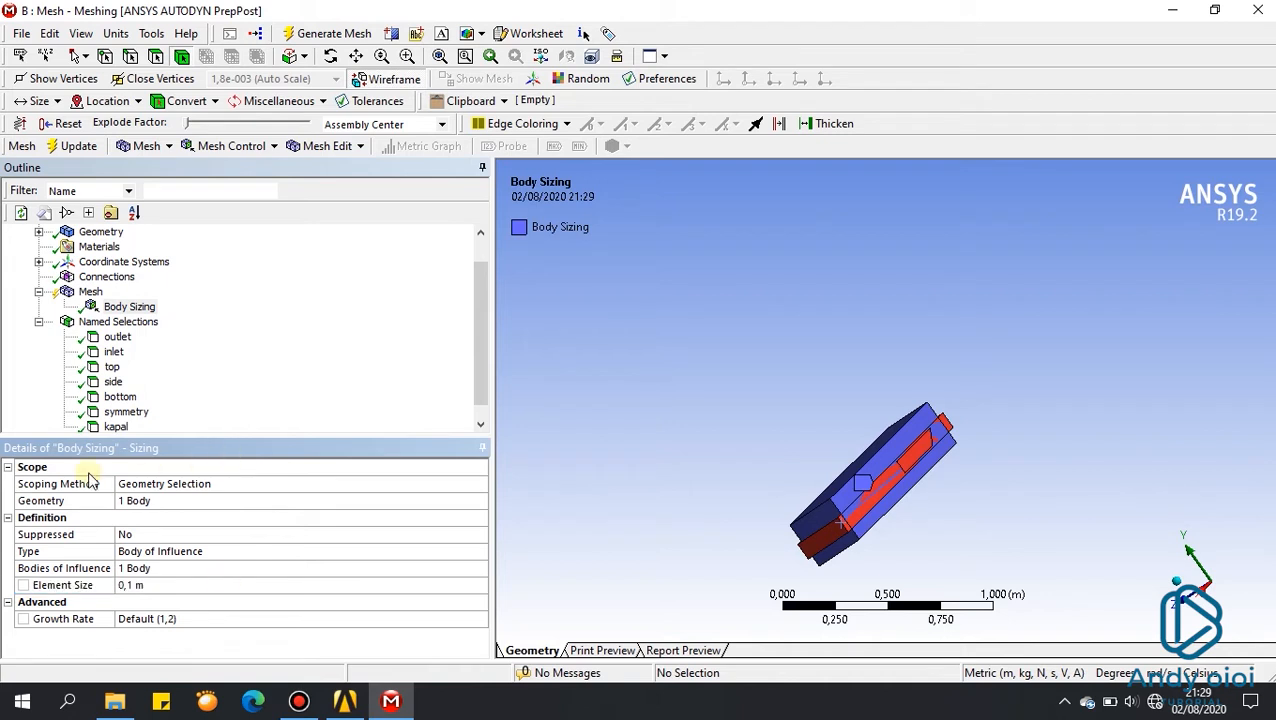
click(90, 291)
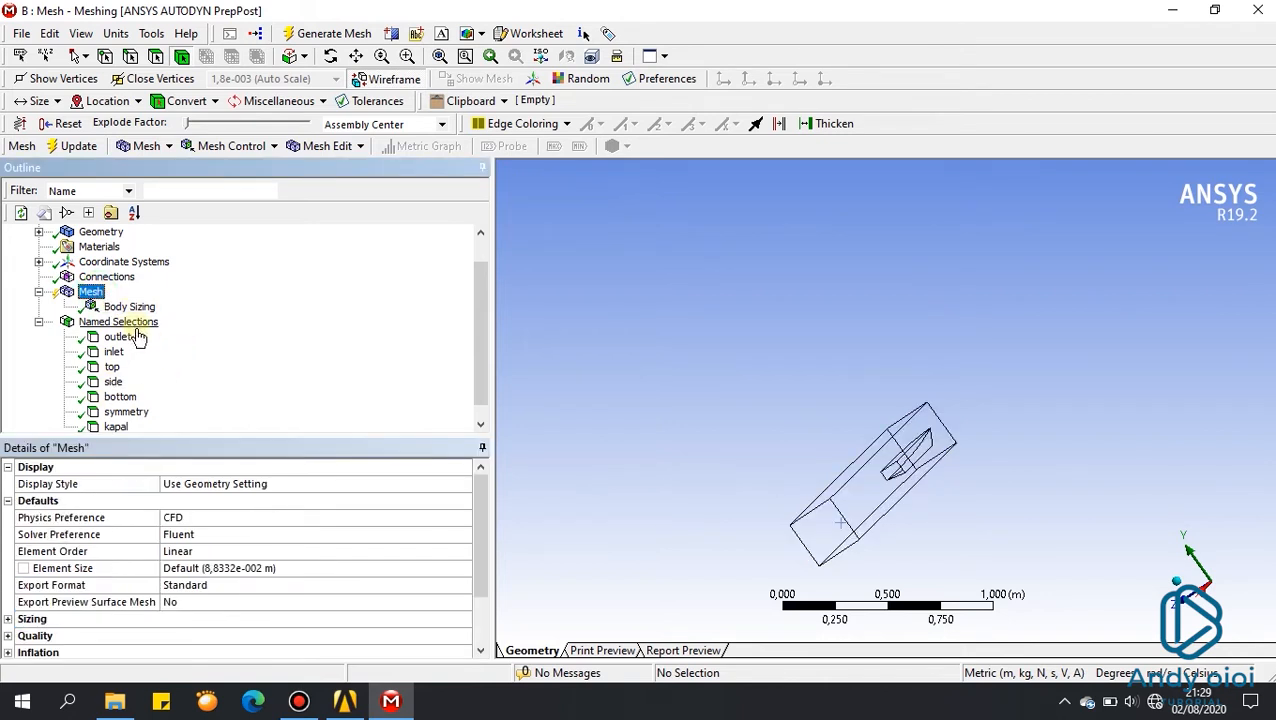
click(129, 306)
Step: Reduce the body sizing's element size to 0,05 m, using a decimal comma
click(162, 586)
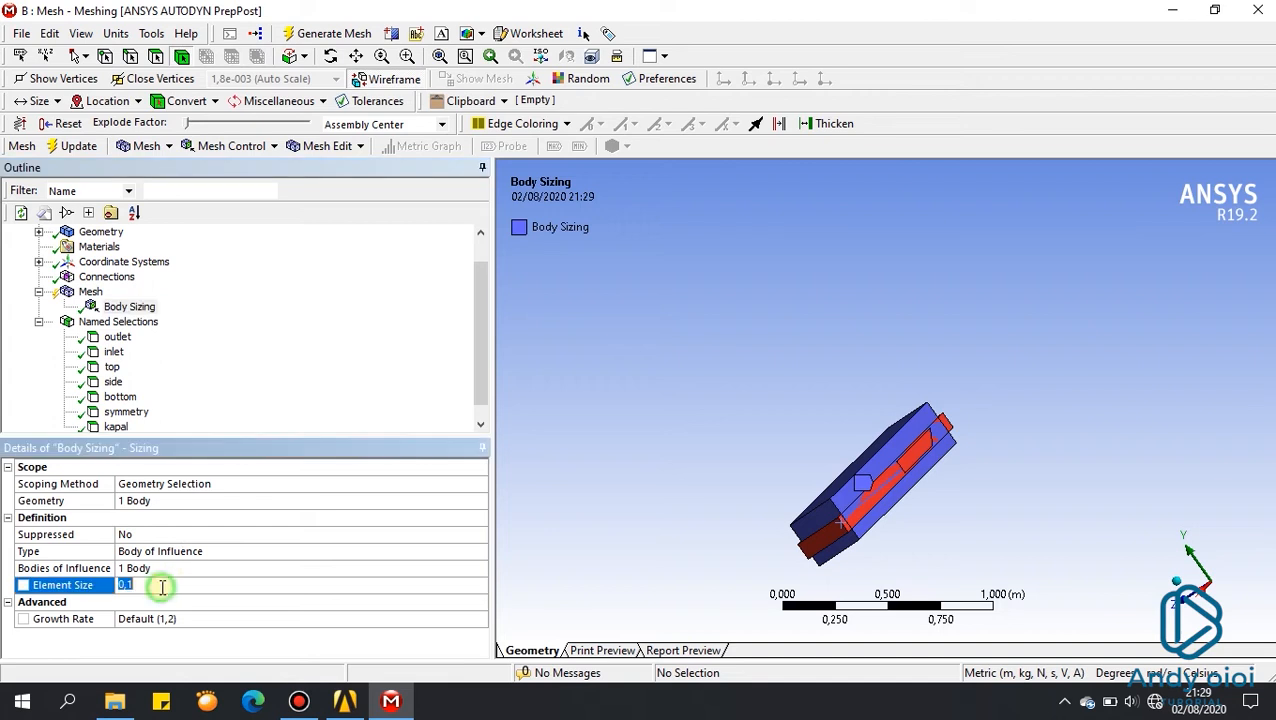
click(127, 586)
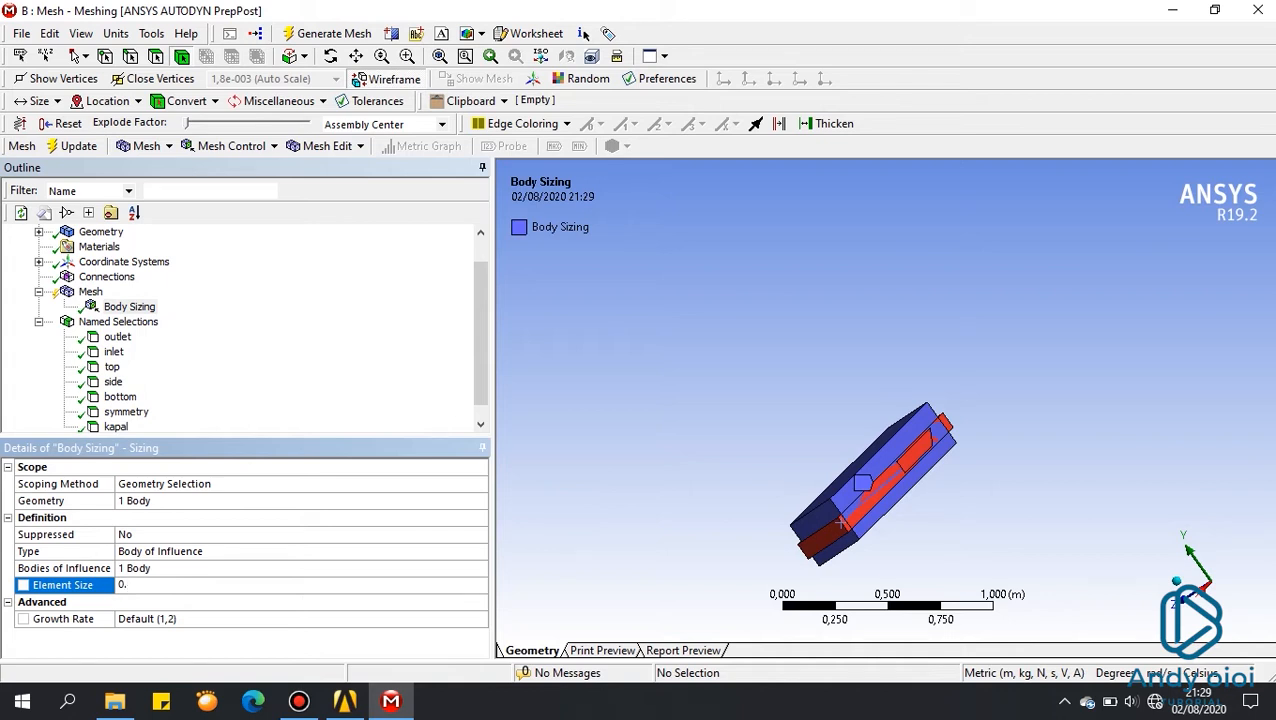
text(5)
click(147, 570)
click(692, 447)
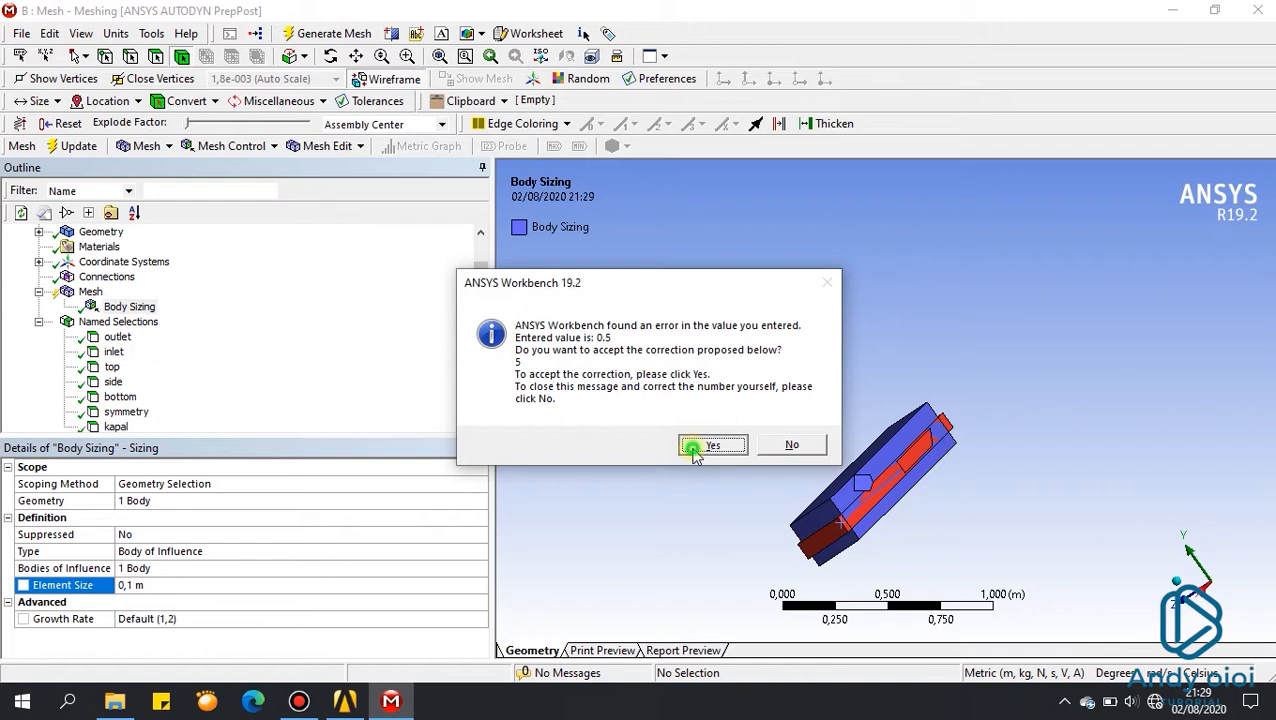
click(192, 587)
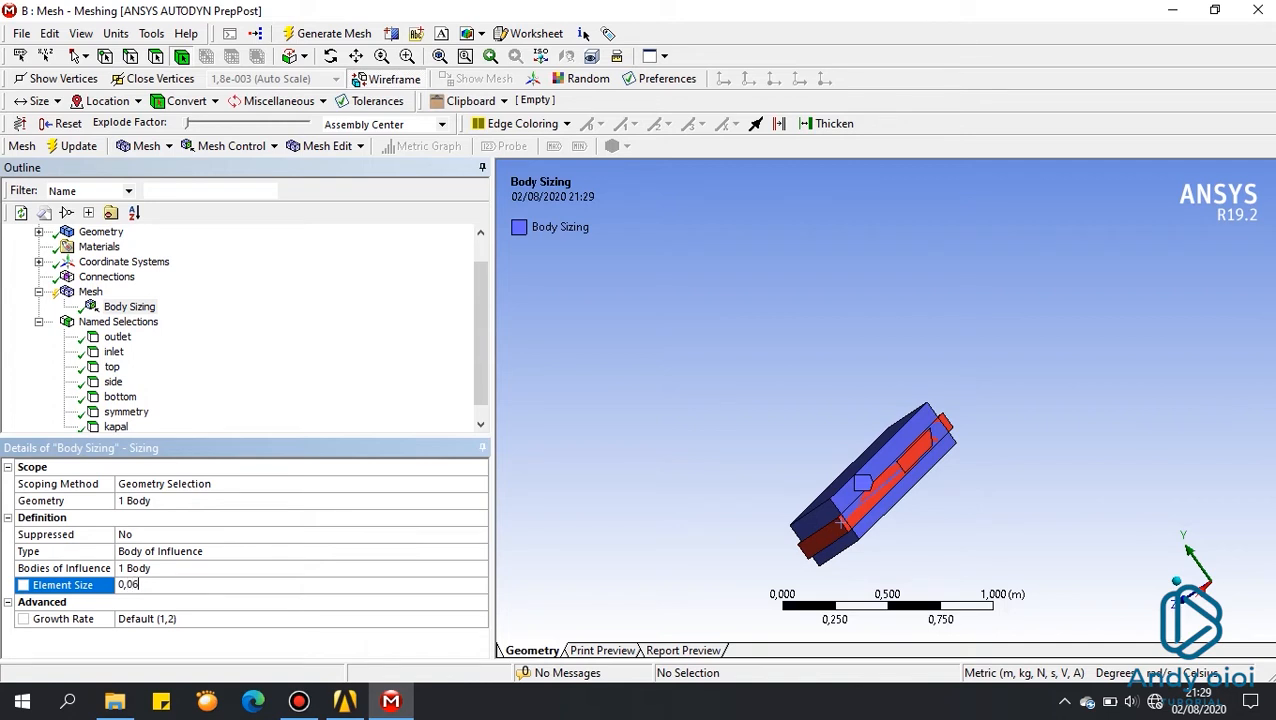
key(Return)
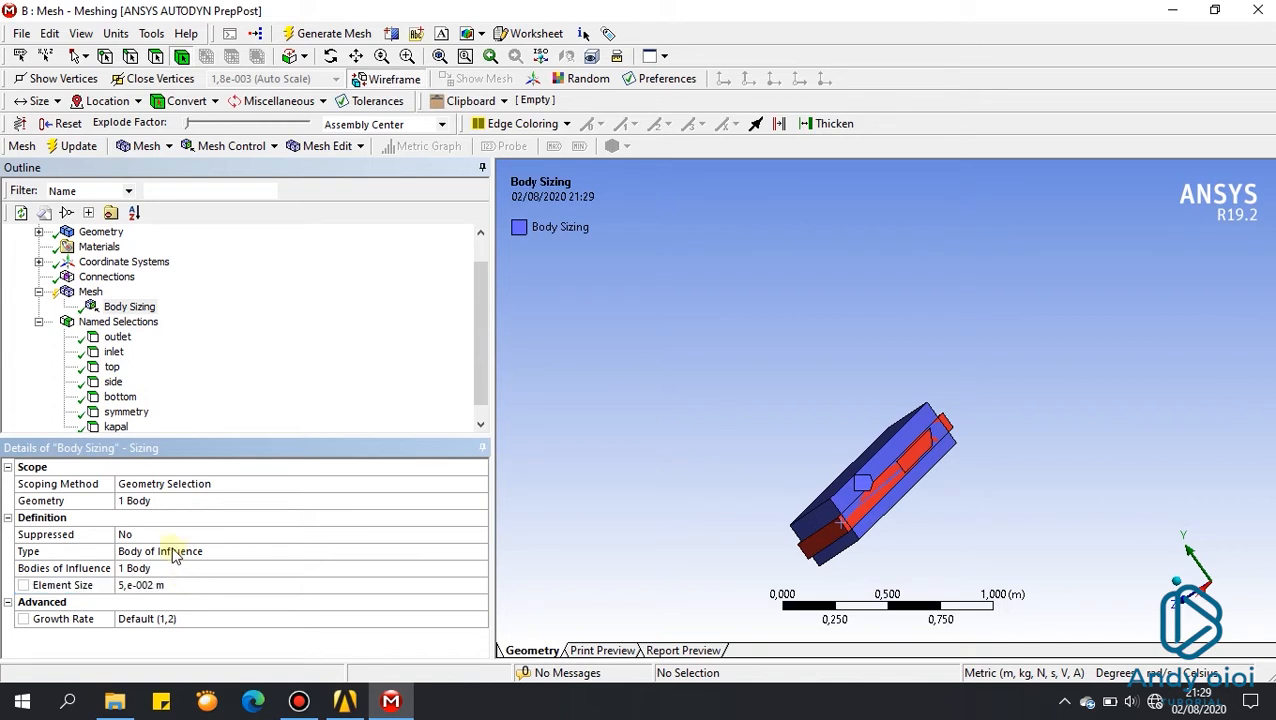
Step: Update the mesh with the 0,05 m body sizing and inspect the elements around the hull up close
click(88, 292)
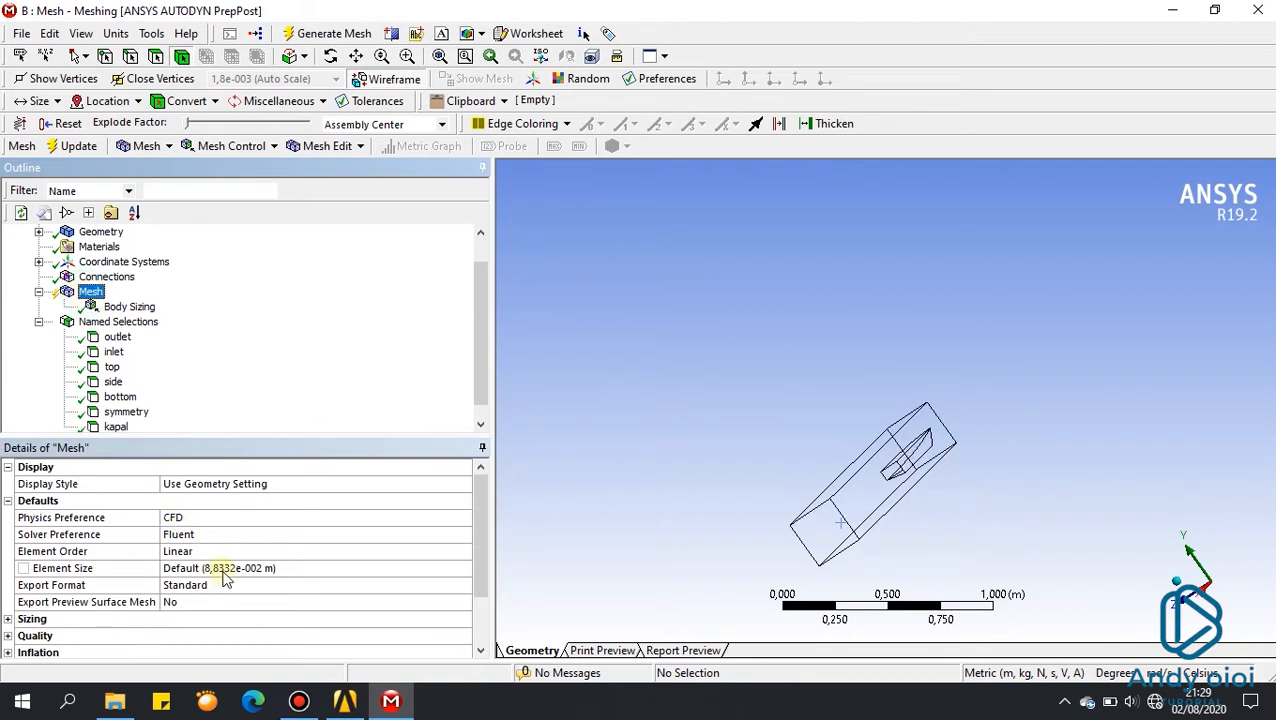
click(125, 306)
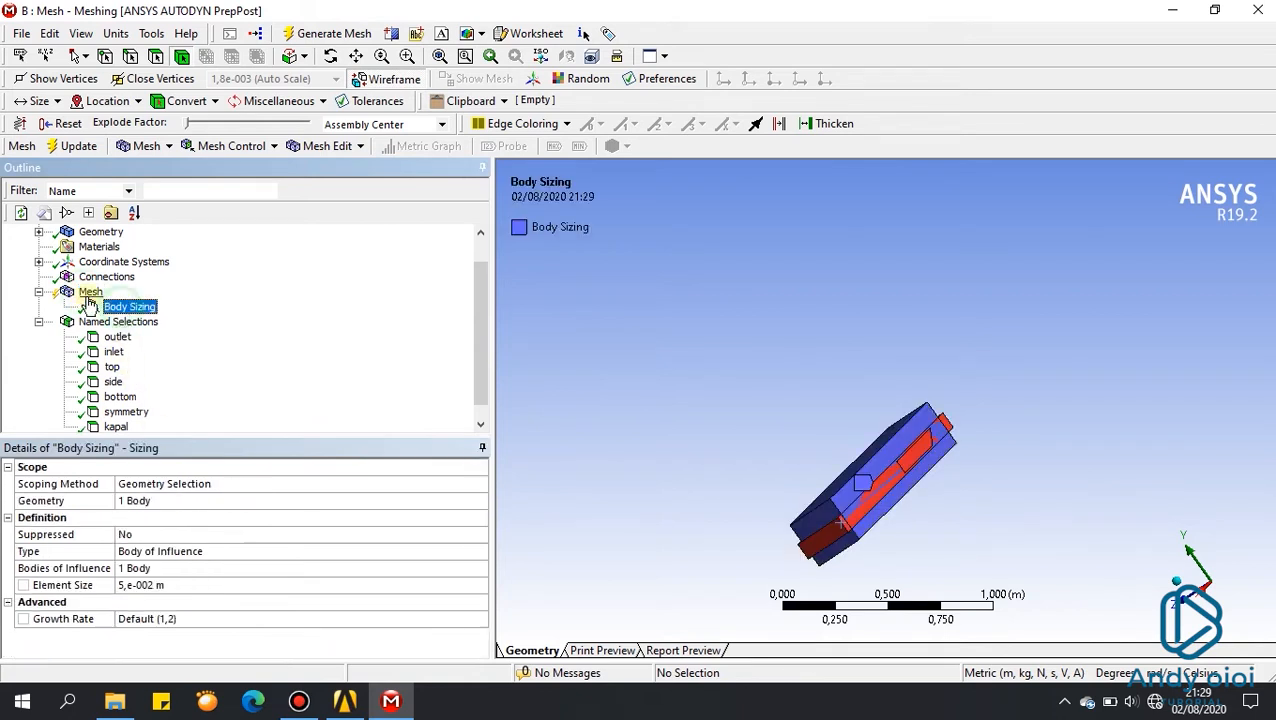
click(78, 147)
click(80, 146)
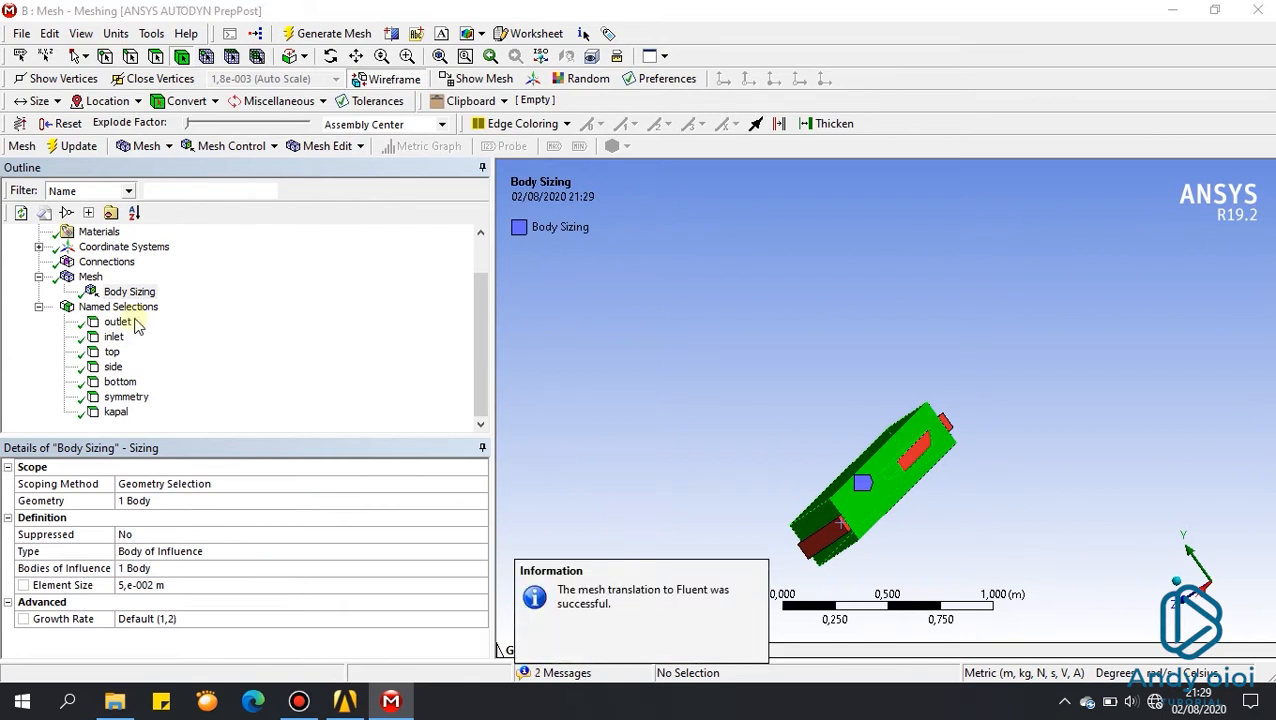
click(90, 277)
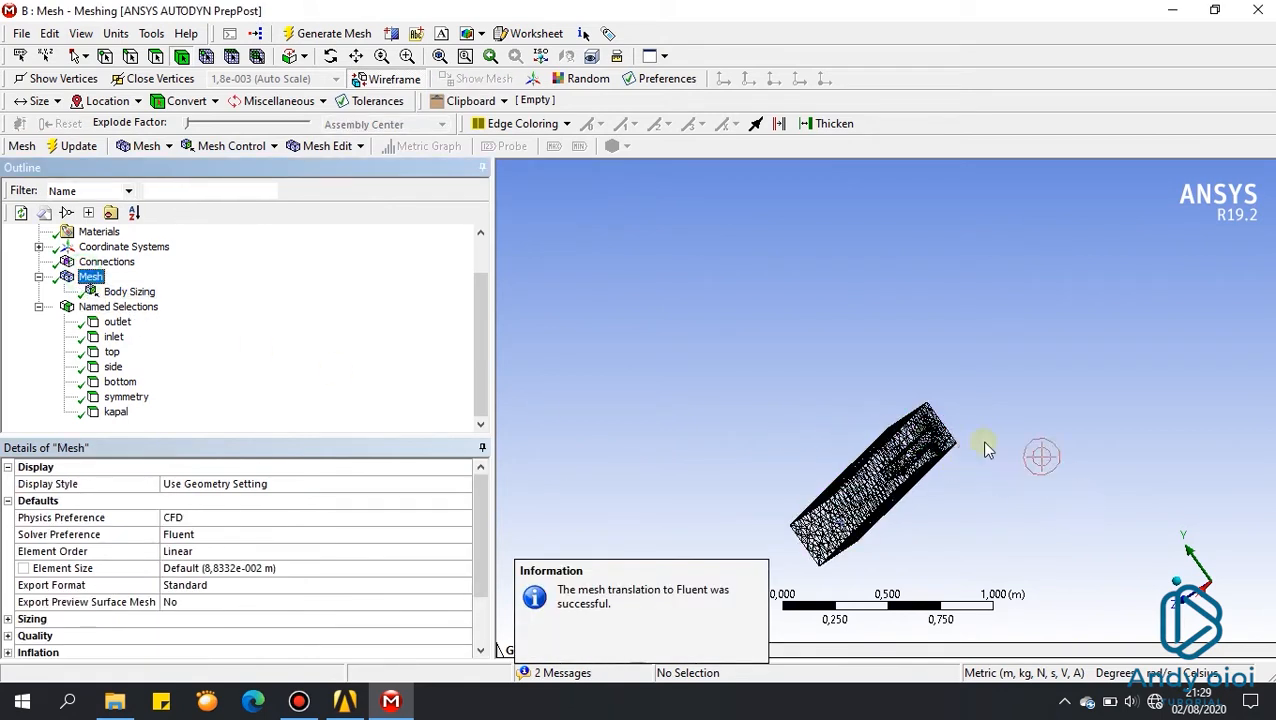
scroll(983, 447, up, 2)
scroll(923, 461, up, 5)
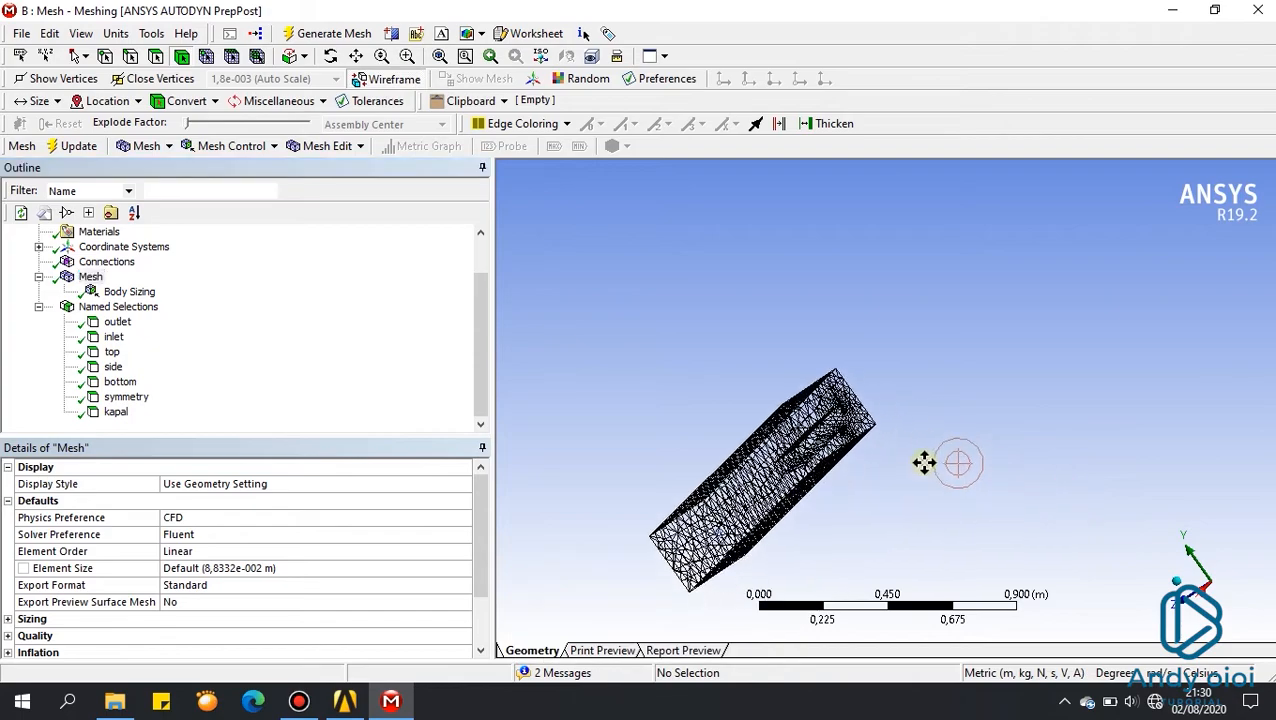
middle_drag(903, 405, 866, 365)
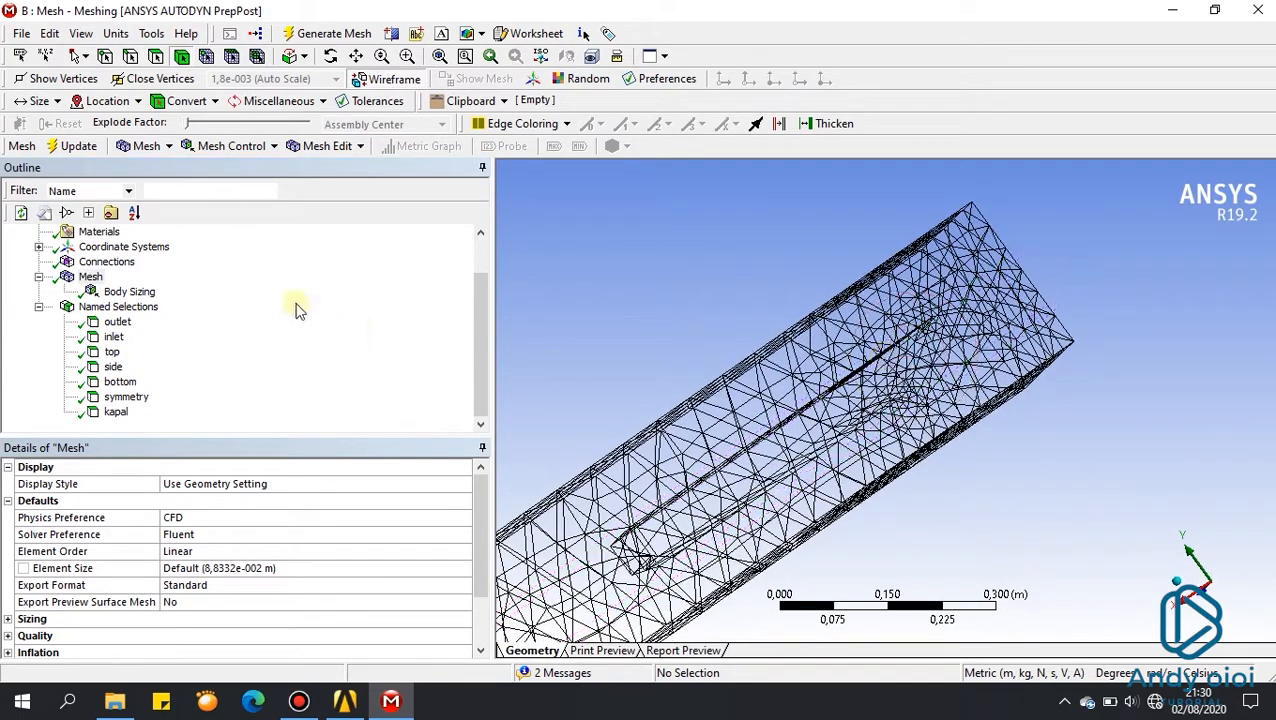
Step: Refine the body sizing's element size to 0,01 m, update the mesh and inspect it around the hull
click(129, 291)
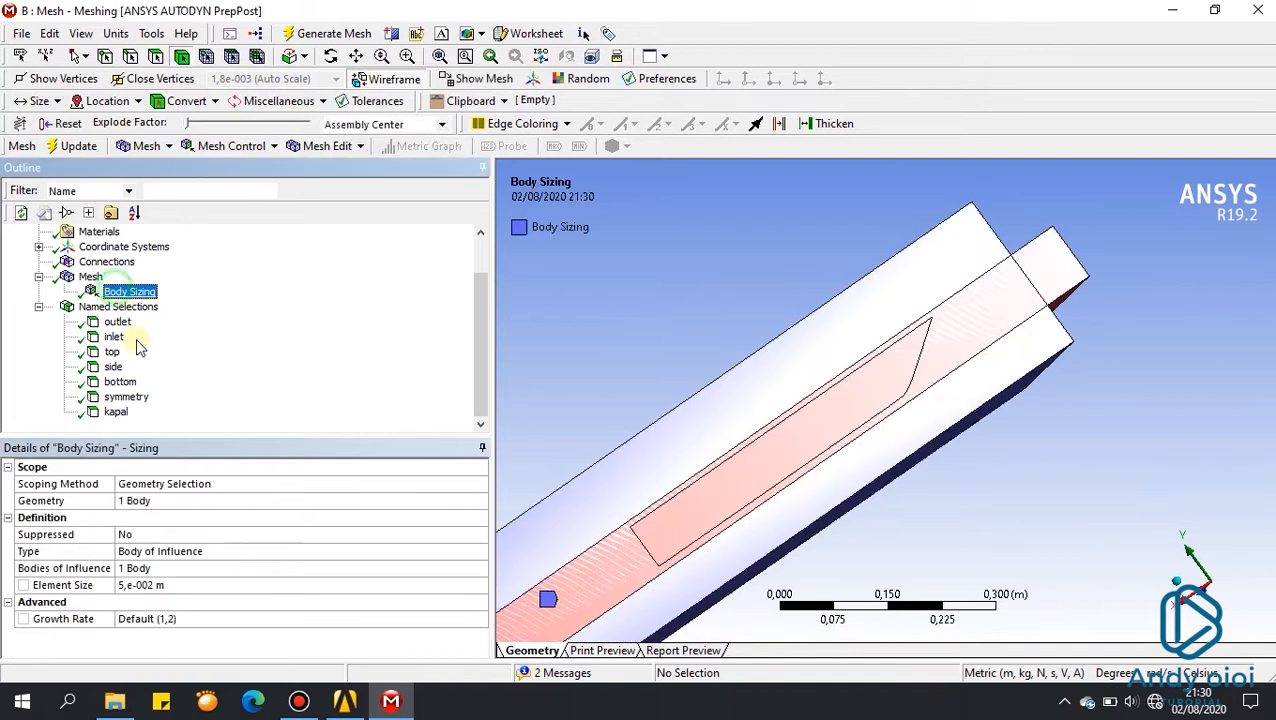
click(163, 585)
text(0,051)
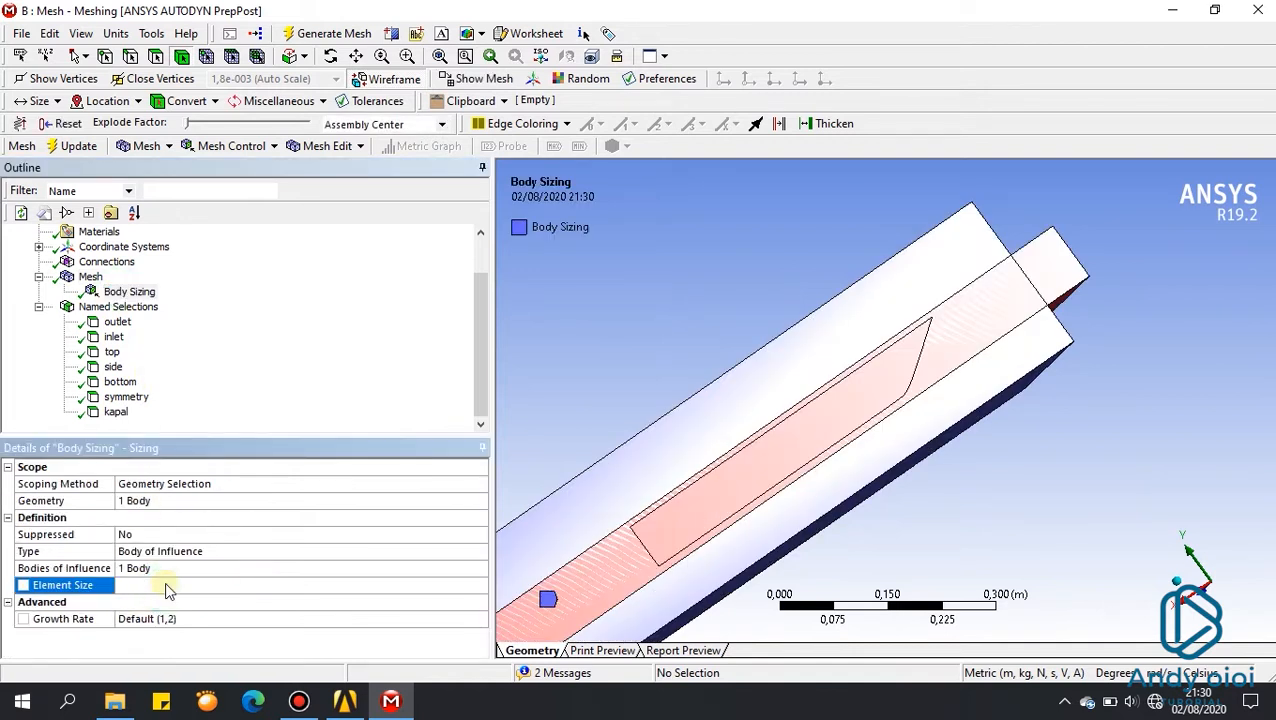
key(Return)
click(78, 146)
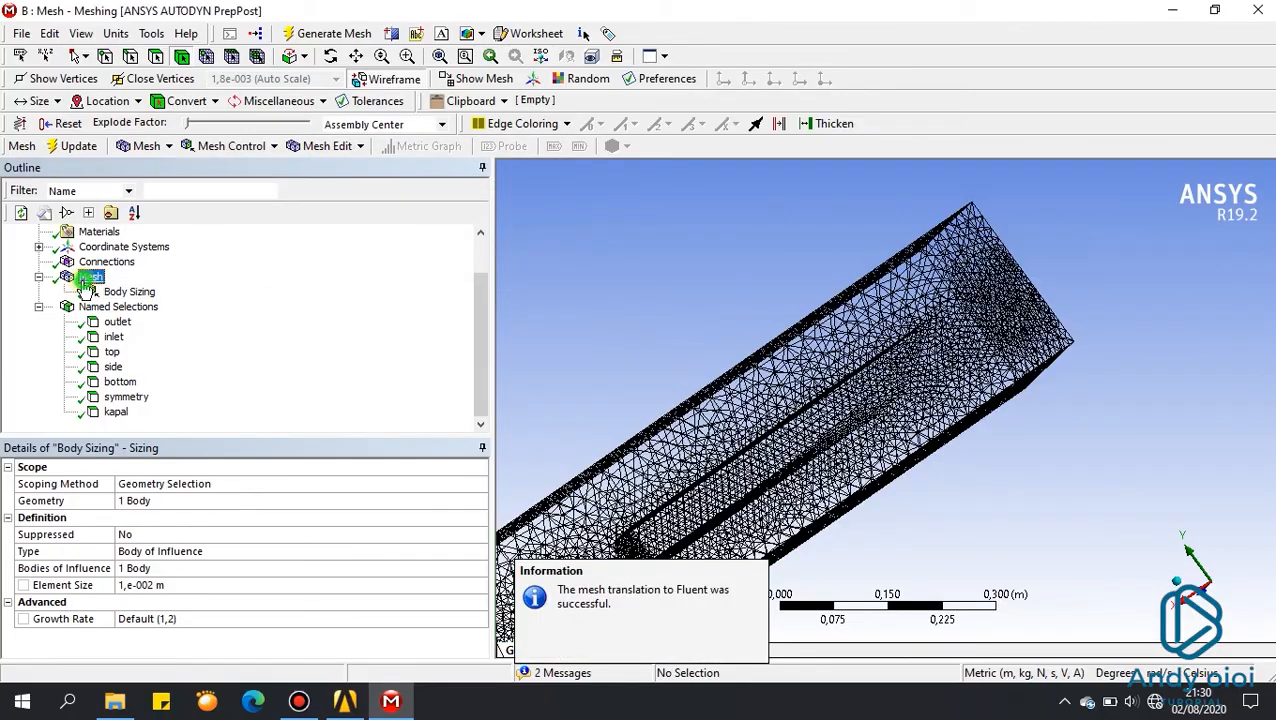
mouse_move(1040, 370)
middle_down()
mouse_move(957, 404)
mouse_move(1042, 368)
middle_up()
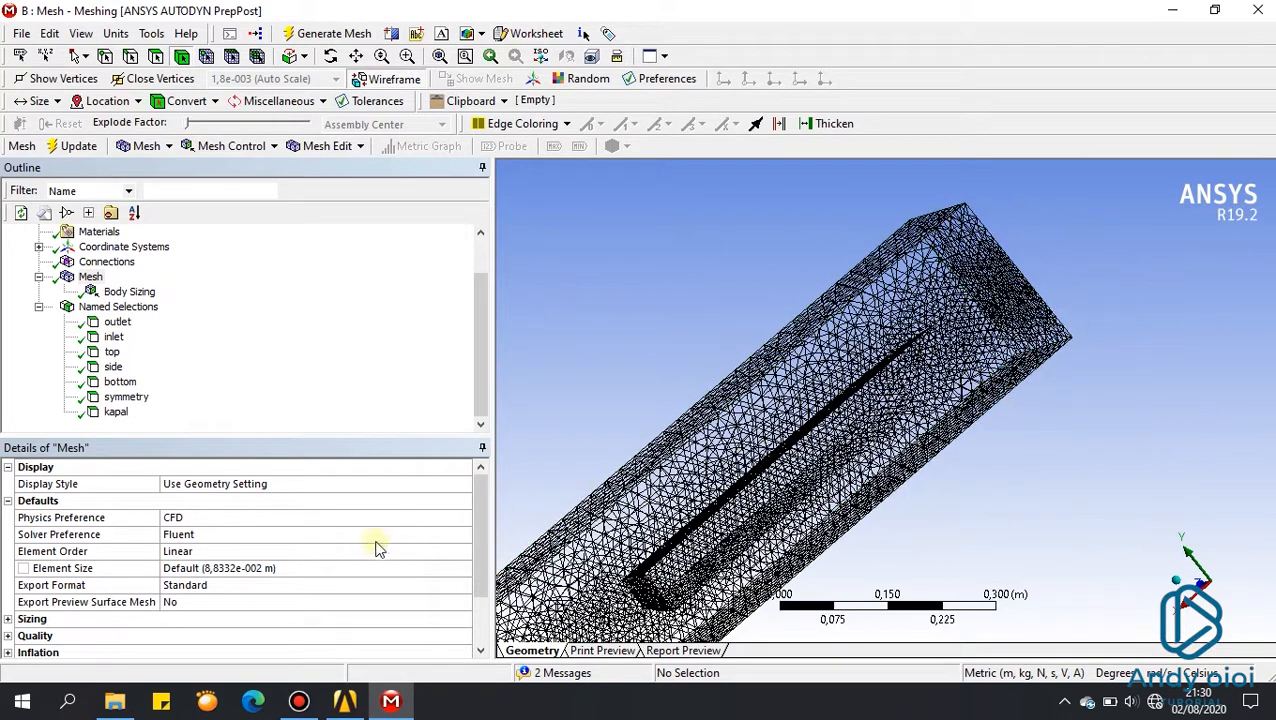
Step: Refine the body sizing's element size to 0,008 m, update the mesh and examine the hull region
click(129, 291)
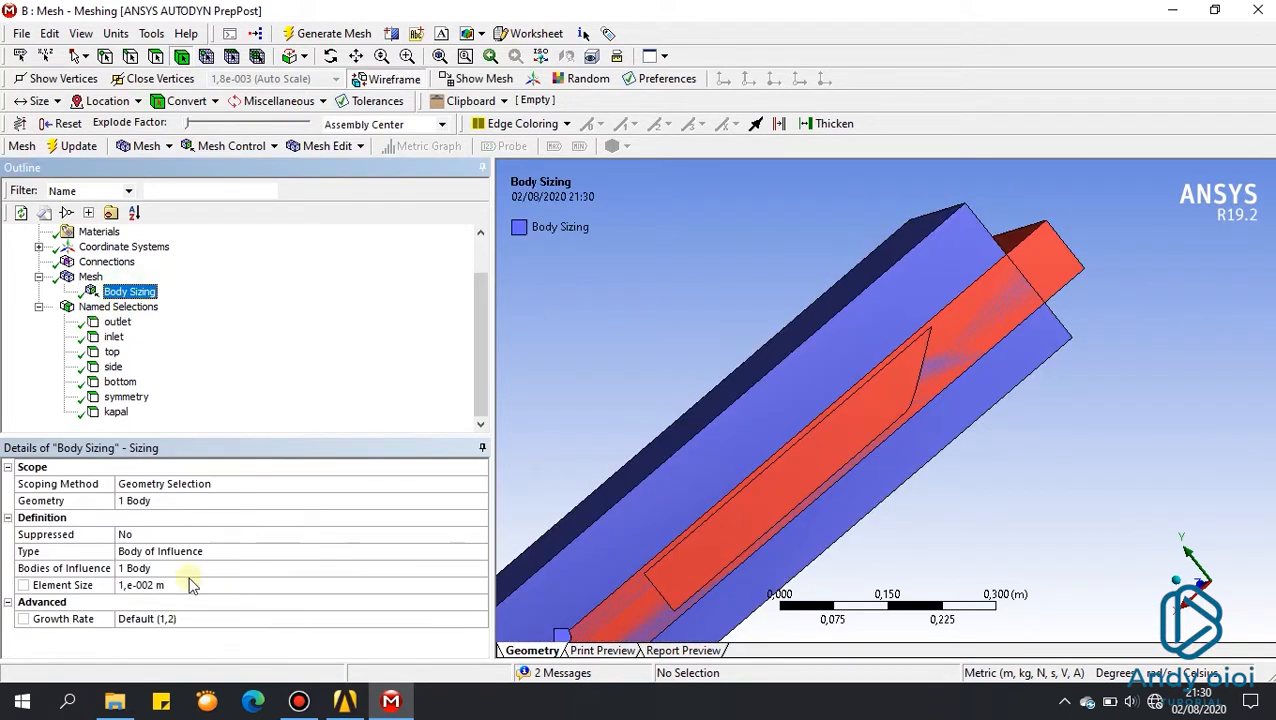
click(190, 585)
text(0,01)
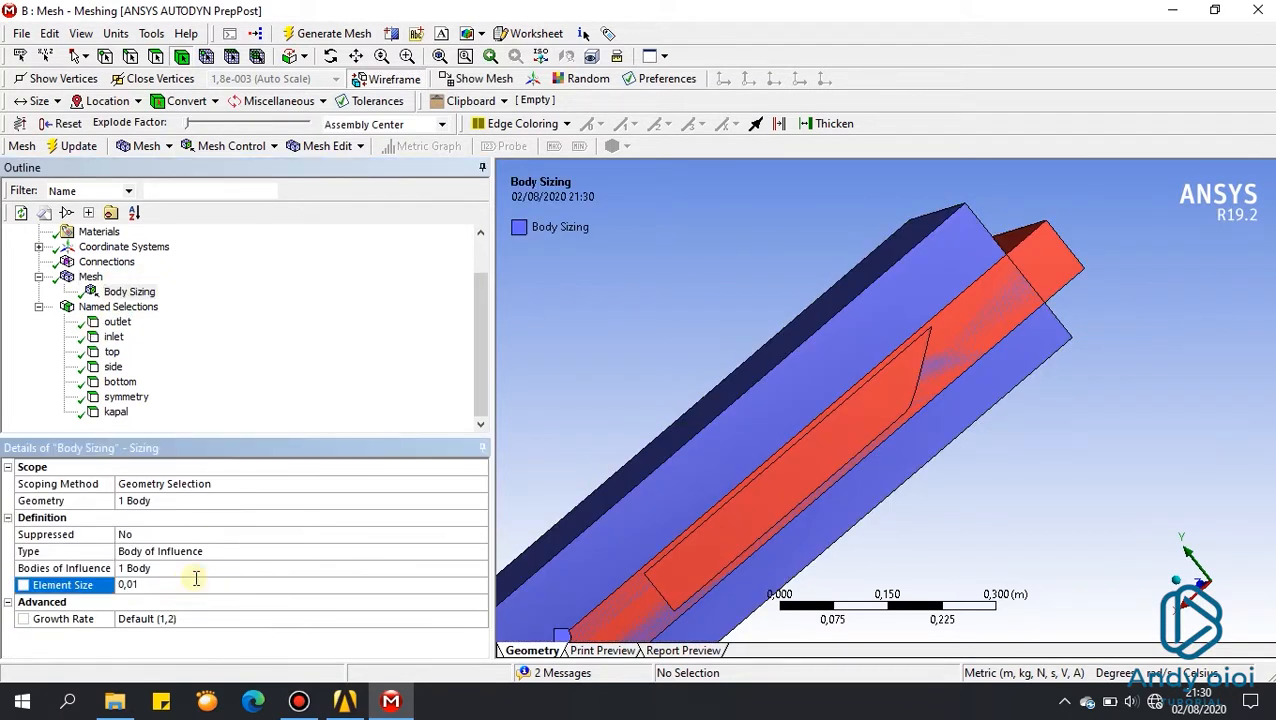
text(8)
key(Return)
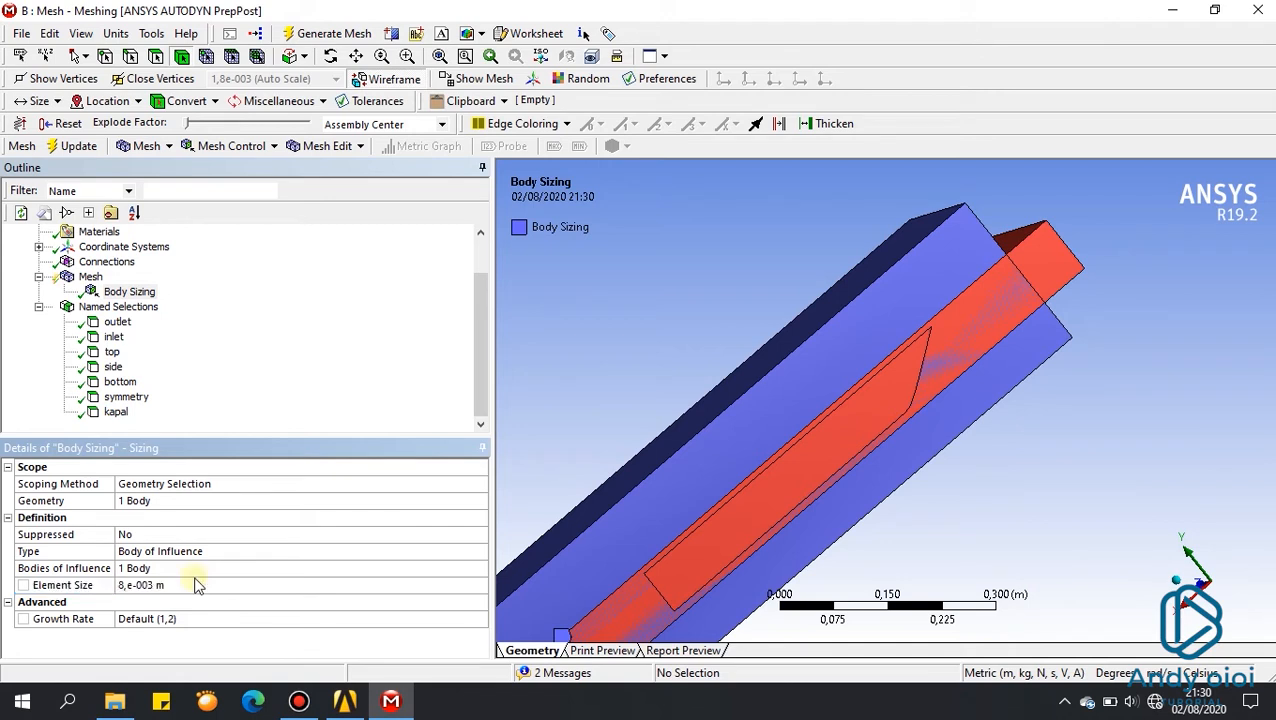
click(78, 146)
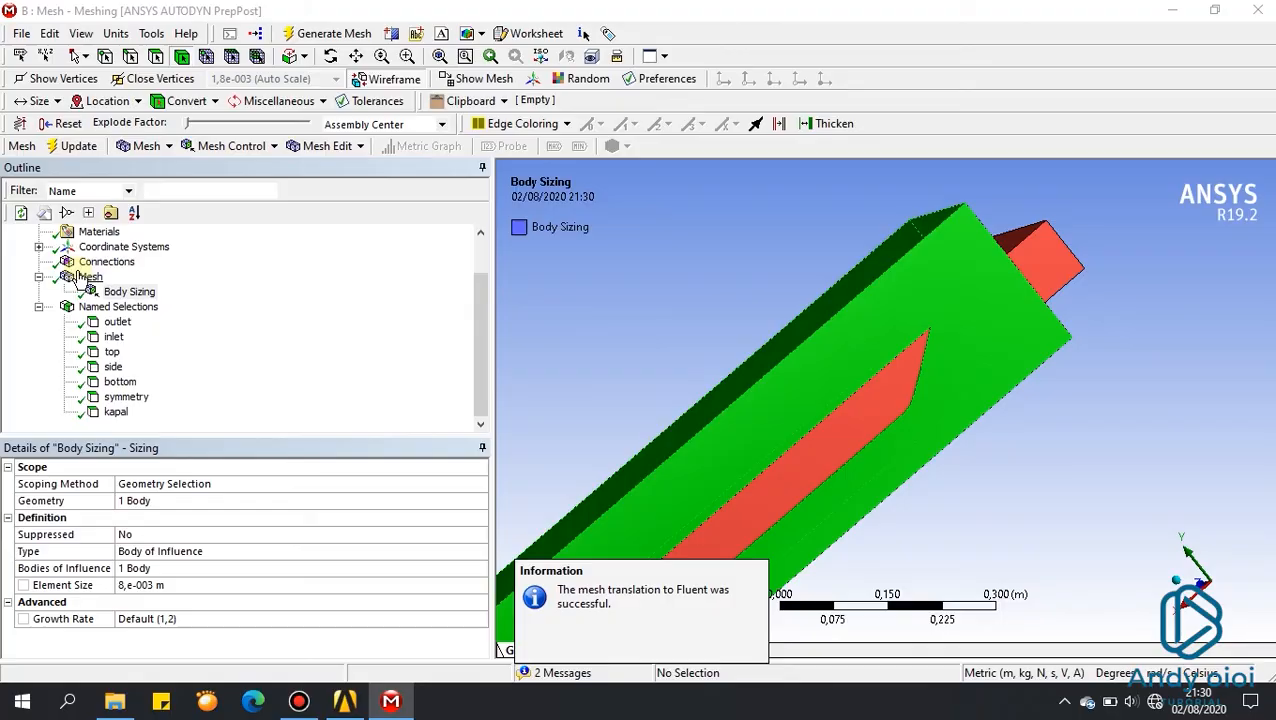
click(90, 277)
middle_drag(913, 362, 930, 400)
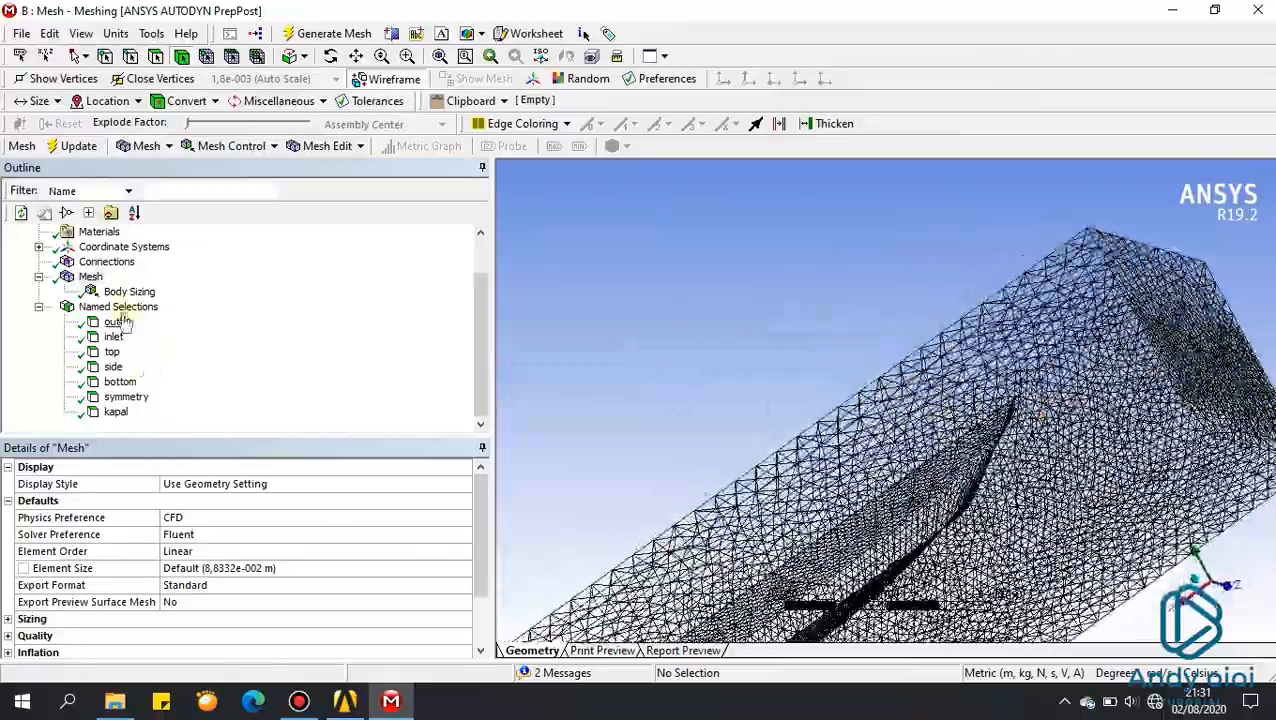
Step: Set the body sizing's element size to 0,007 m
click(129, 291)
click(170, 585)
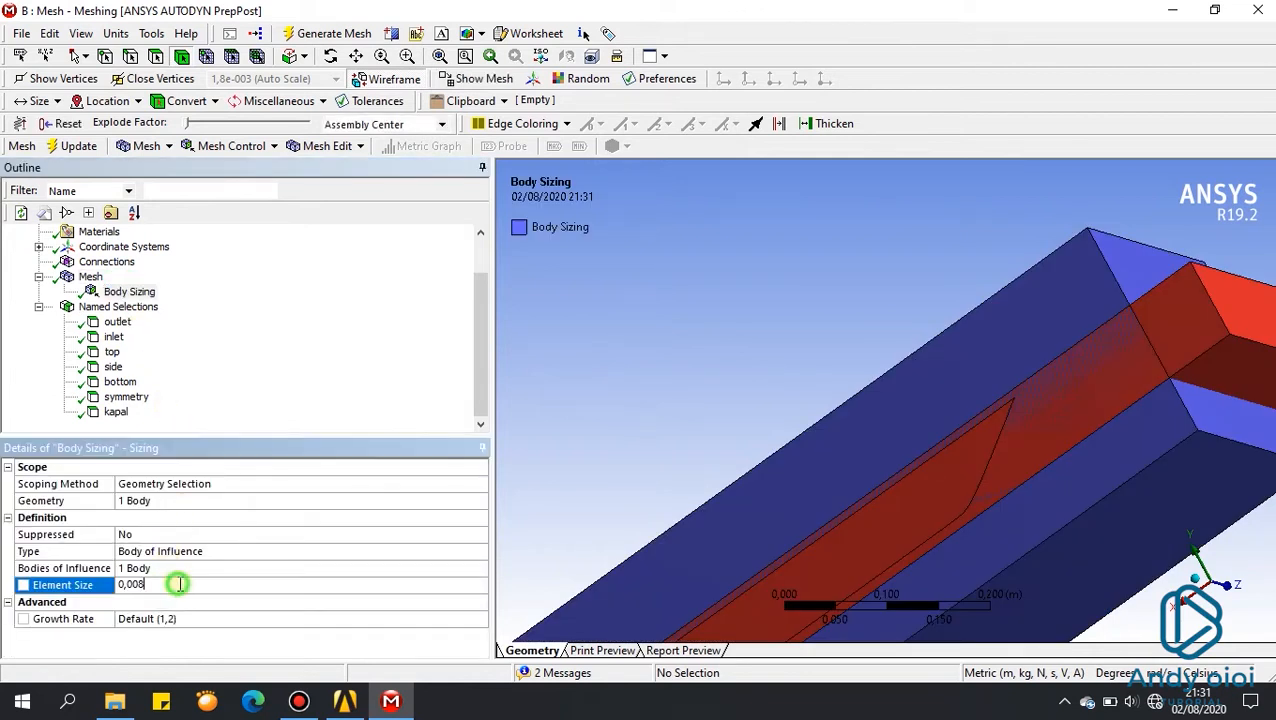
key(BackSpace)
text(7)
key(Return)
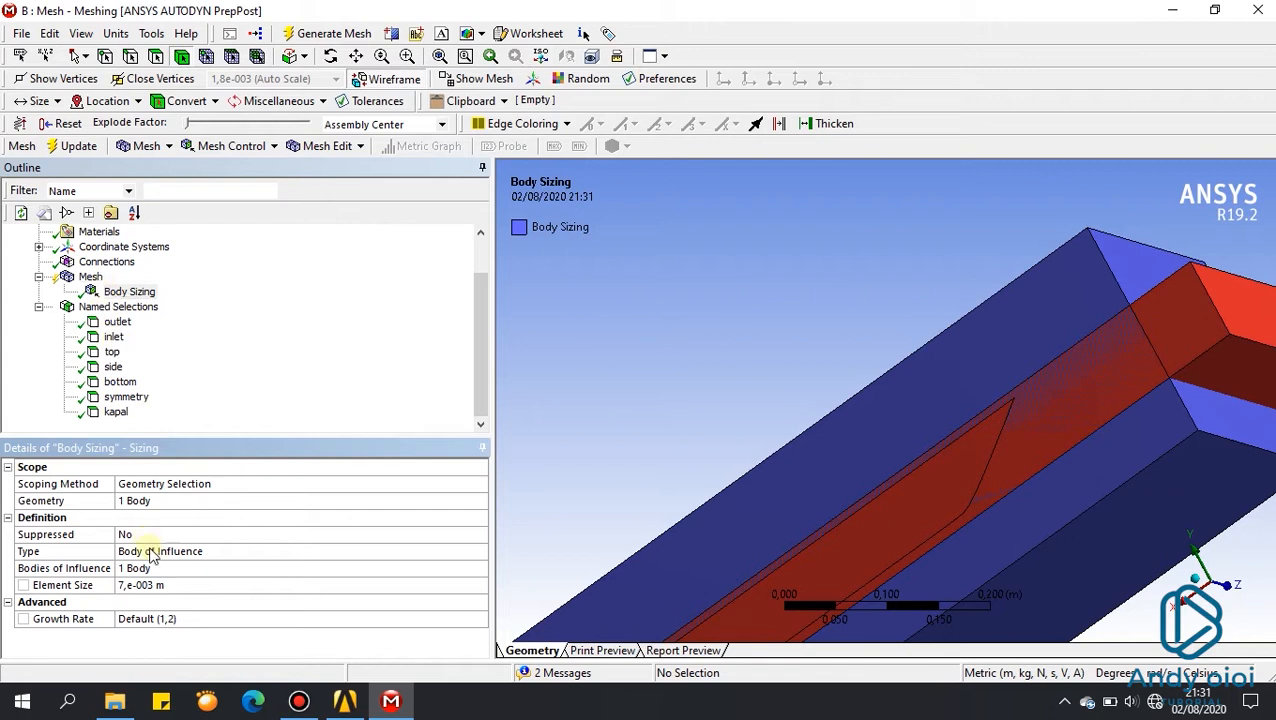
Step: Set the body sizing's element size to 0,006 m and update the mesh
click(172, 585)
click(184, 582)
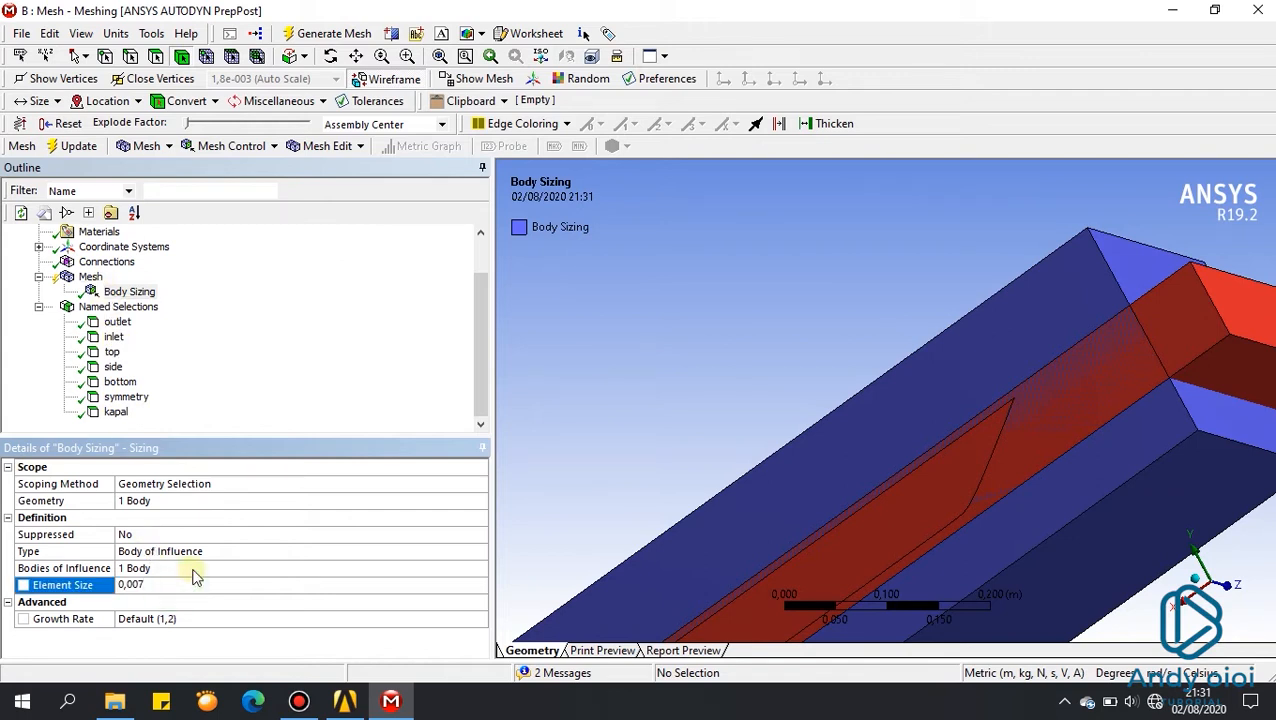
text(6)
key(Return)
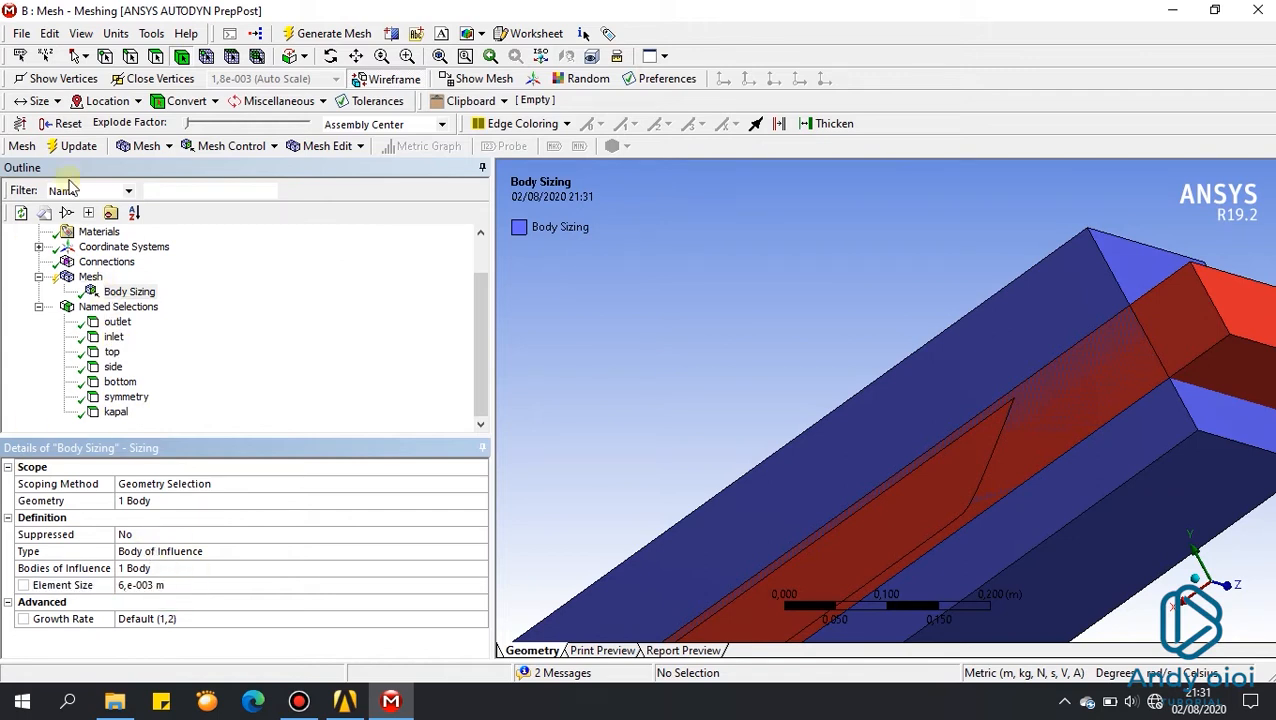
click(78, 147)
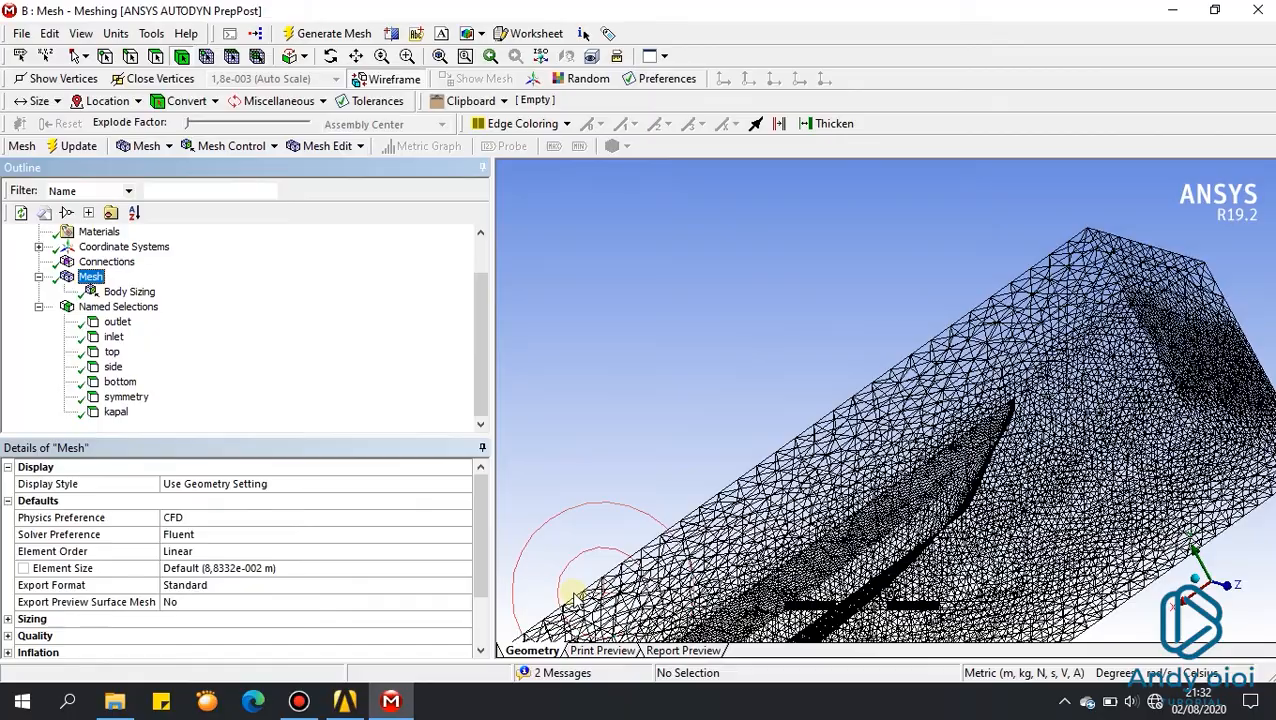
Step: Examine the refined mesh and its quality settings, and check the node and element statistics
middle_drag(749, 433, 849, 412)
scroll(24, 602, down, 2)
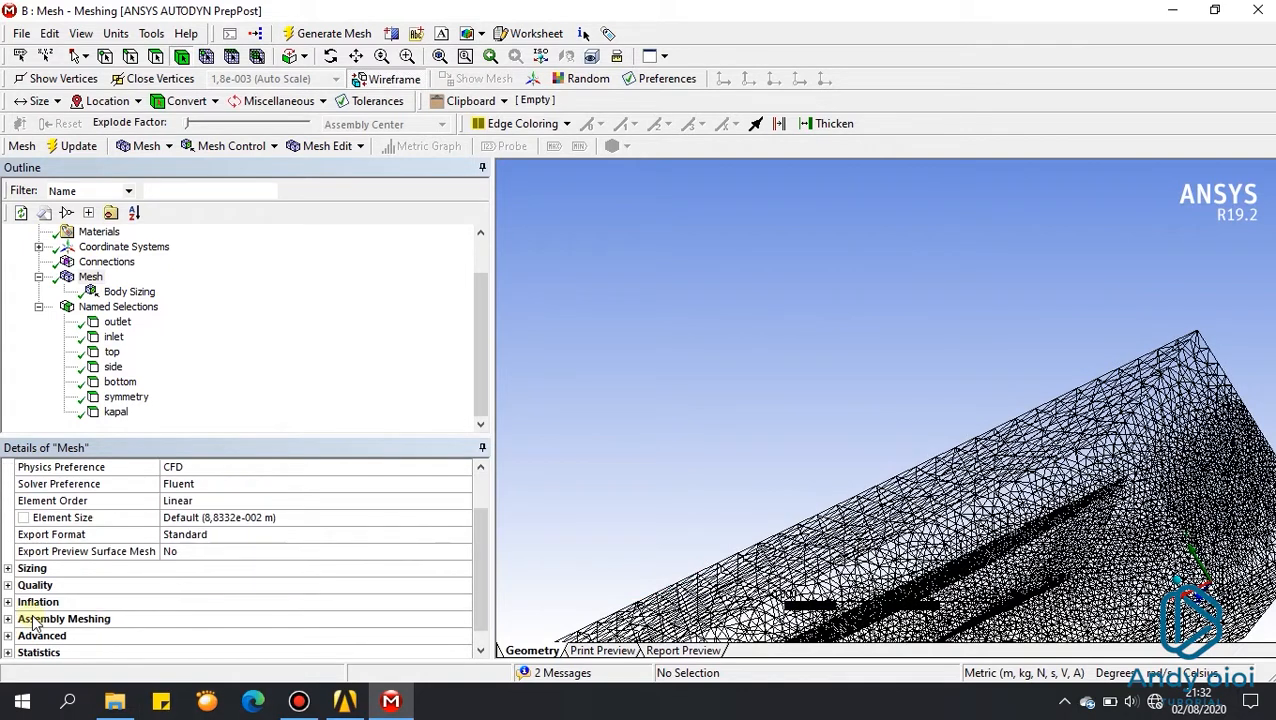
click(8, 585)
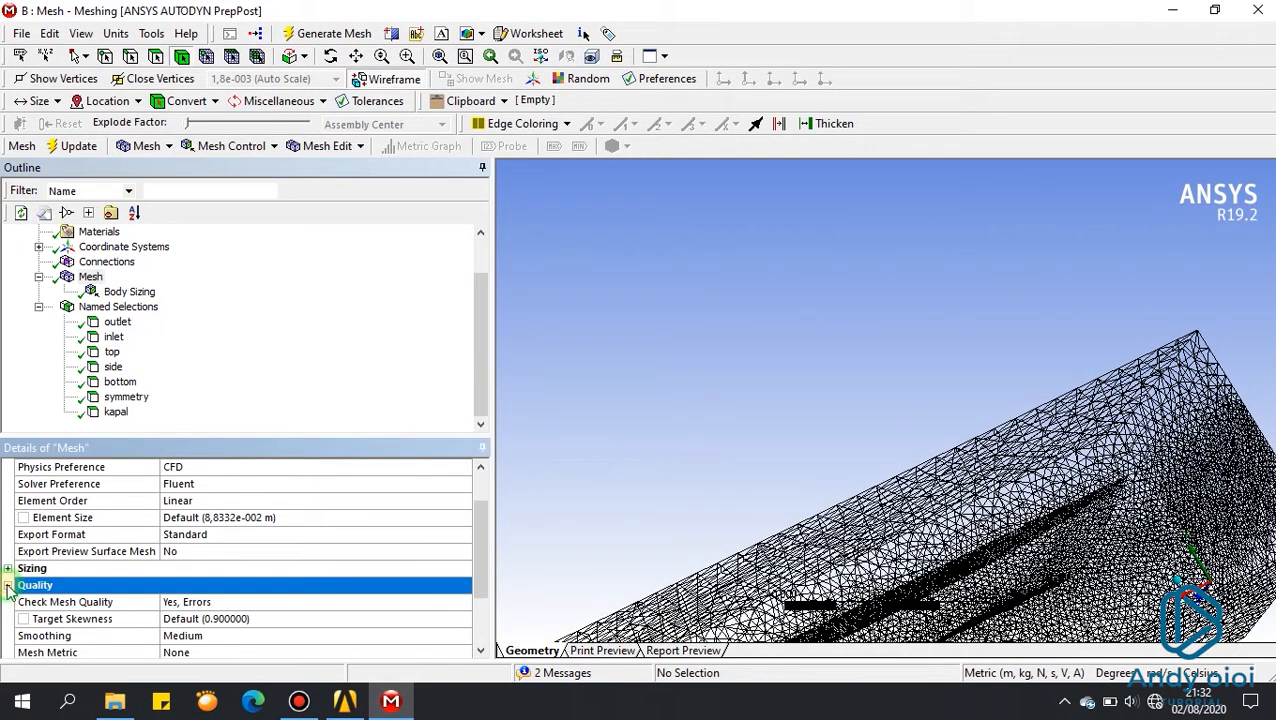
scroll(122, 615, down, 2)
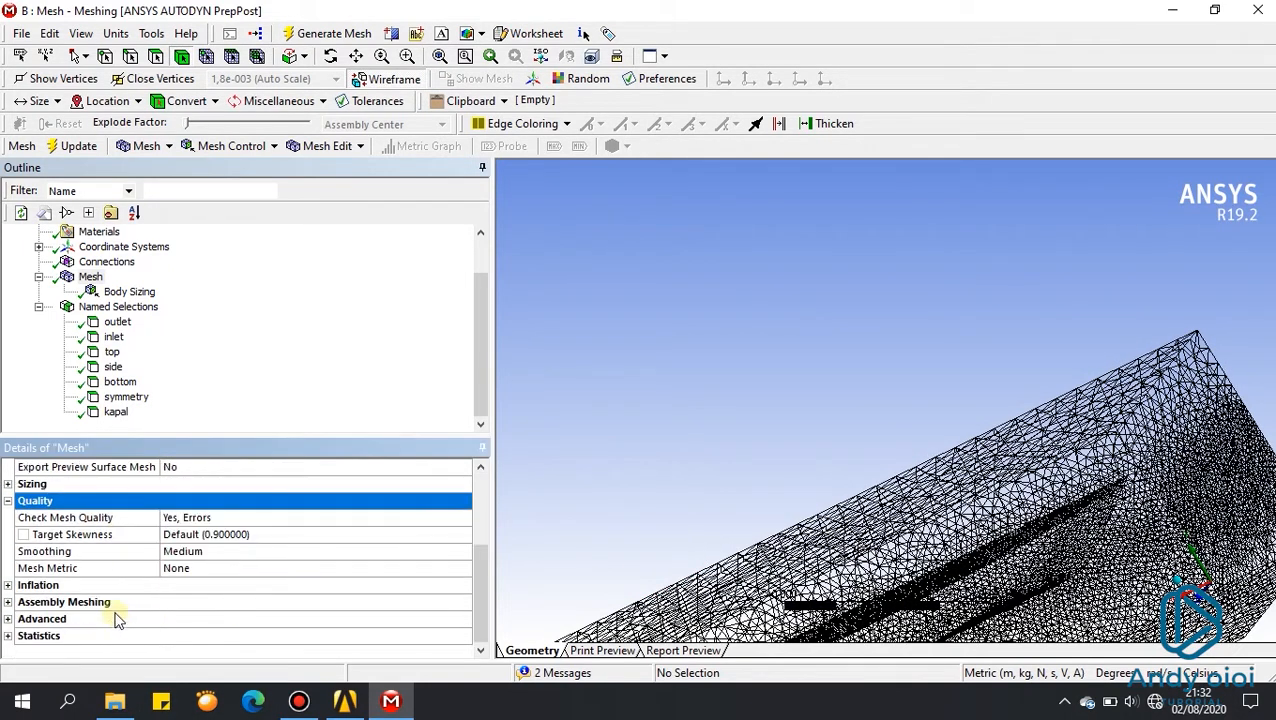
click(8, 501)
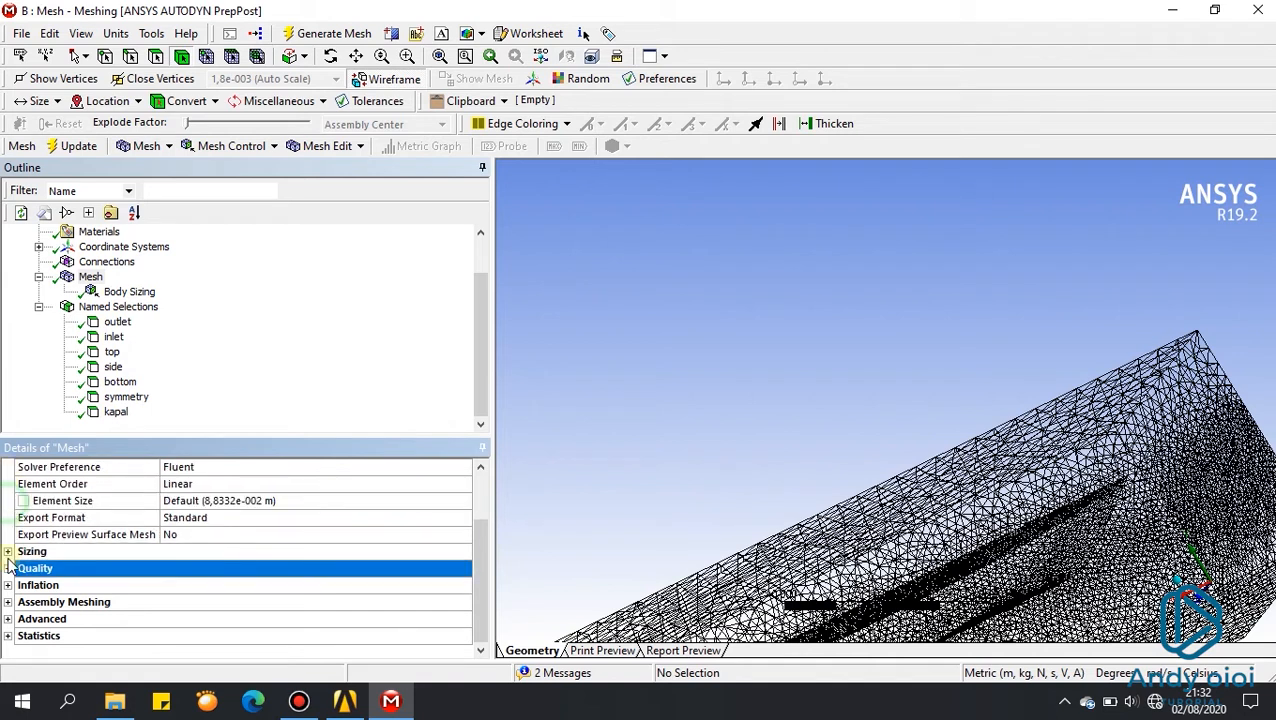
click(5, 637)
click(8, 636)
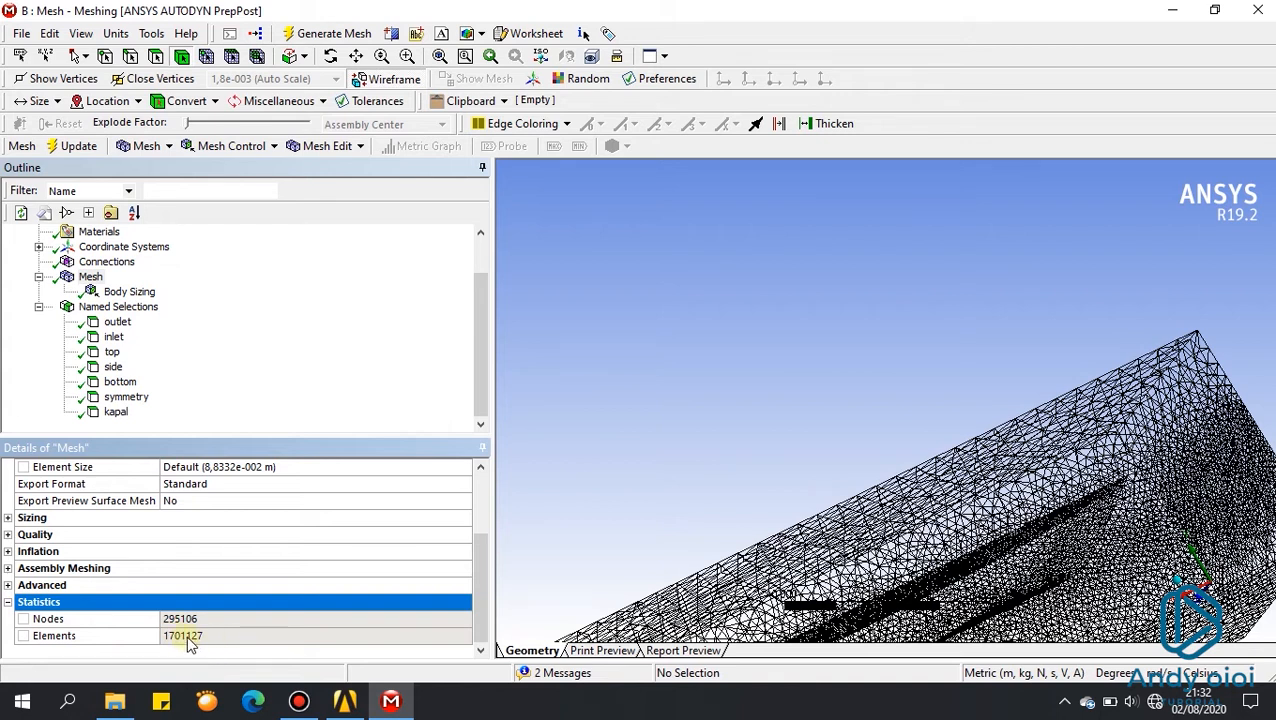
middle_drag(994, 390, 960, 380)
Step: Add a sizing control to the mesh, scoped to the named selection kapal
click(89, 280)
right_click(89, 285)
mouse_move(163, 298)
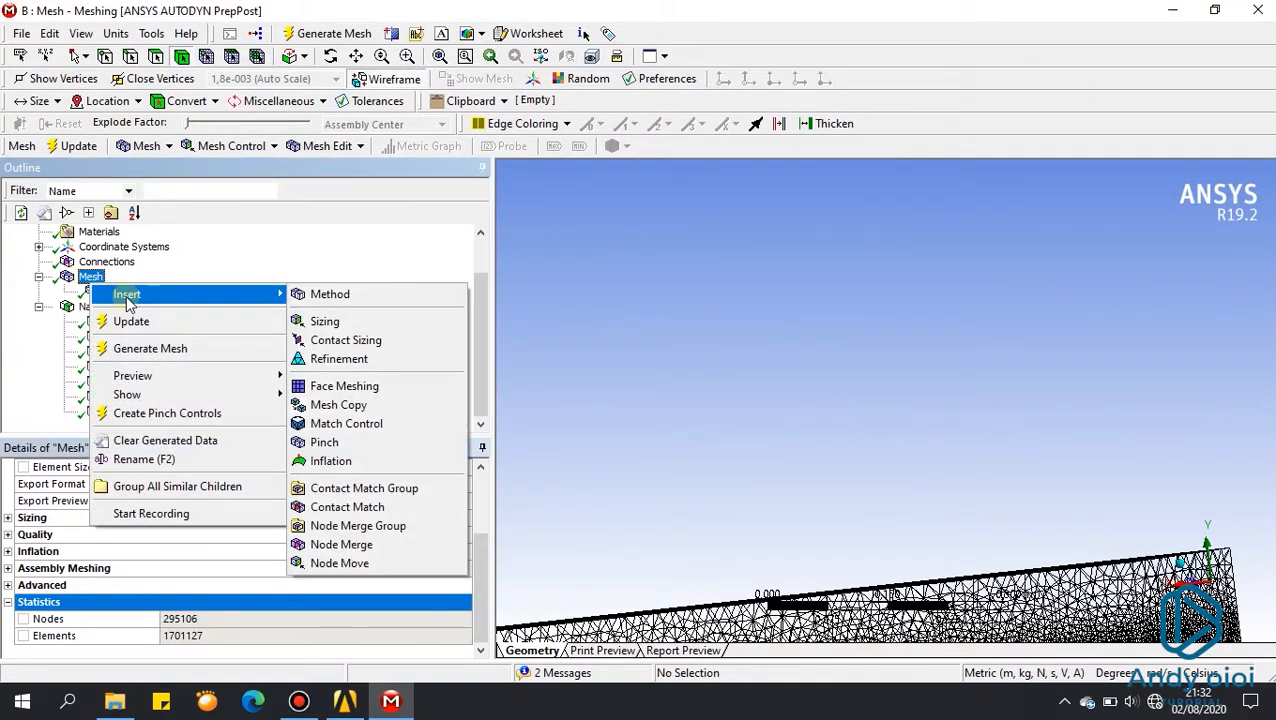
click(345, 325)
click(284, 486)
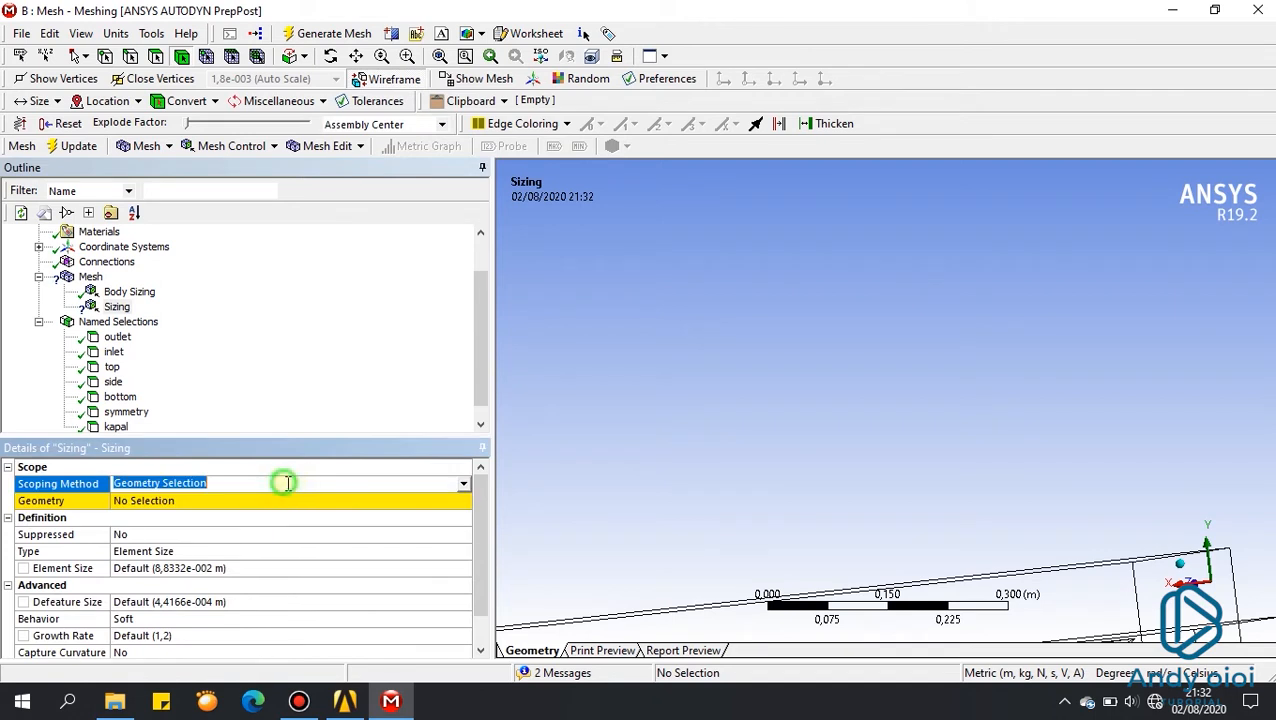
click(466, 485)
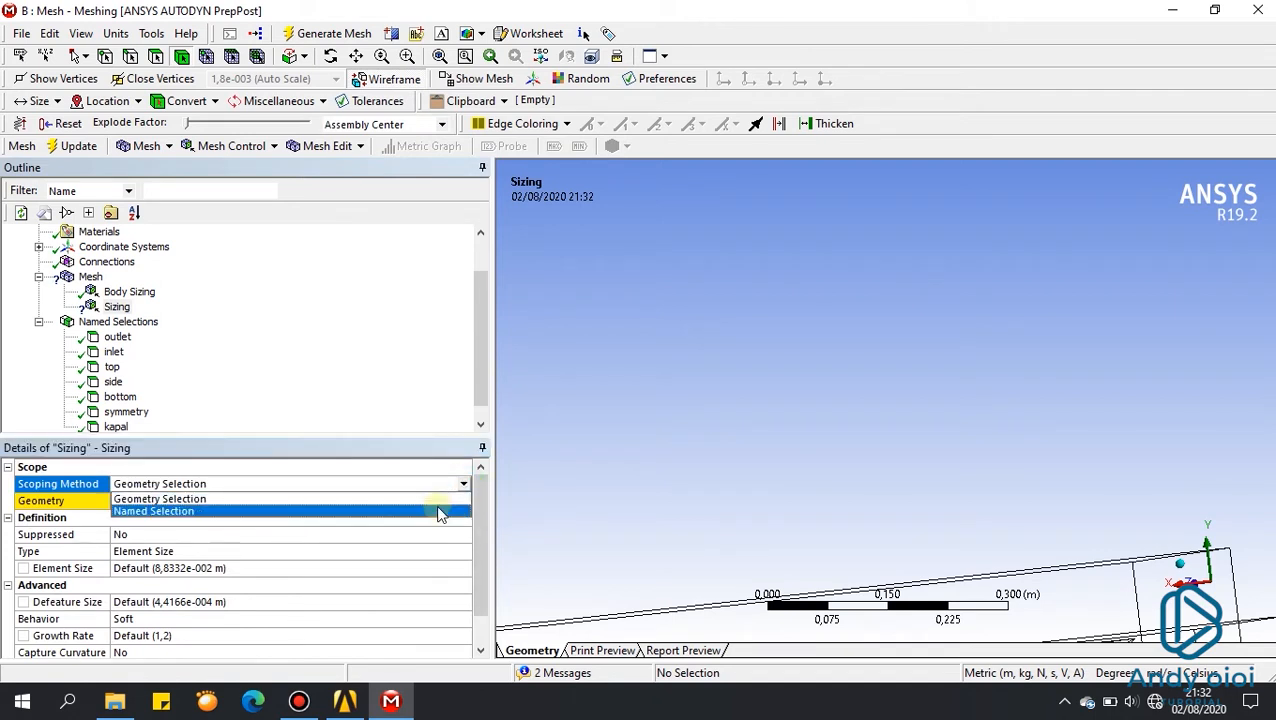
click(440, 511)
click(228, 503)
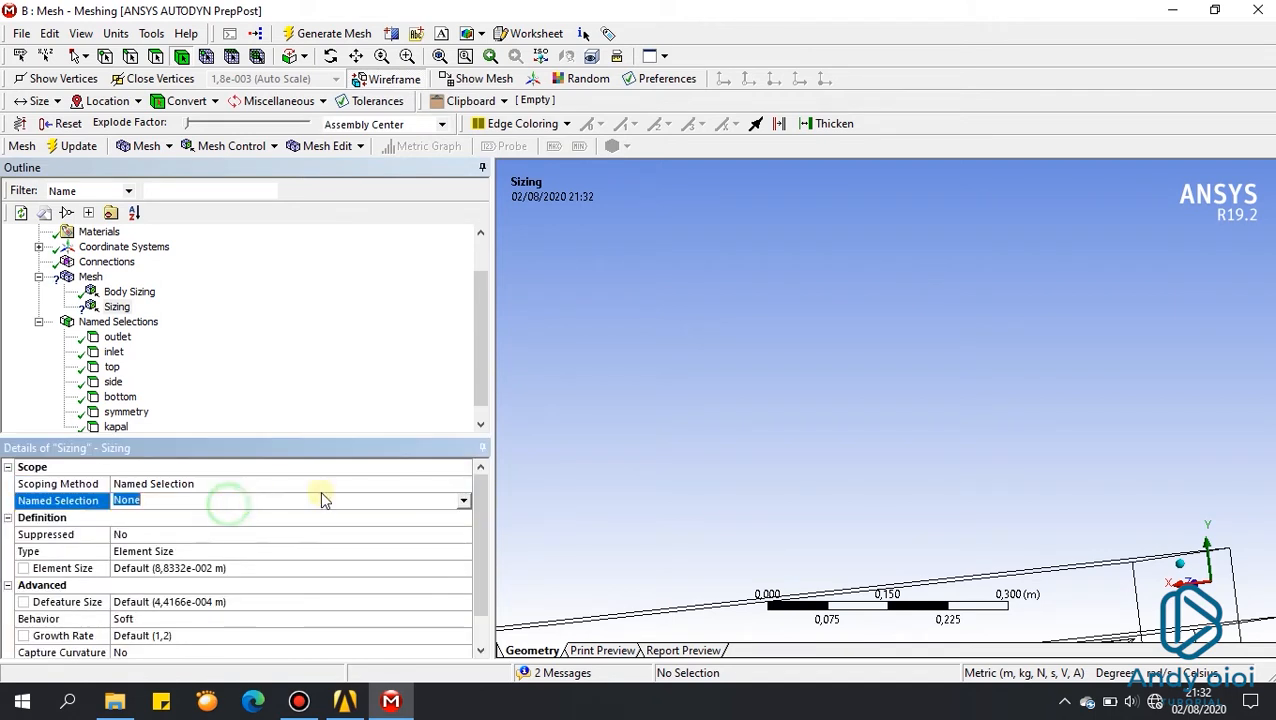
click(464, 500)
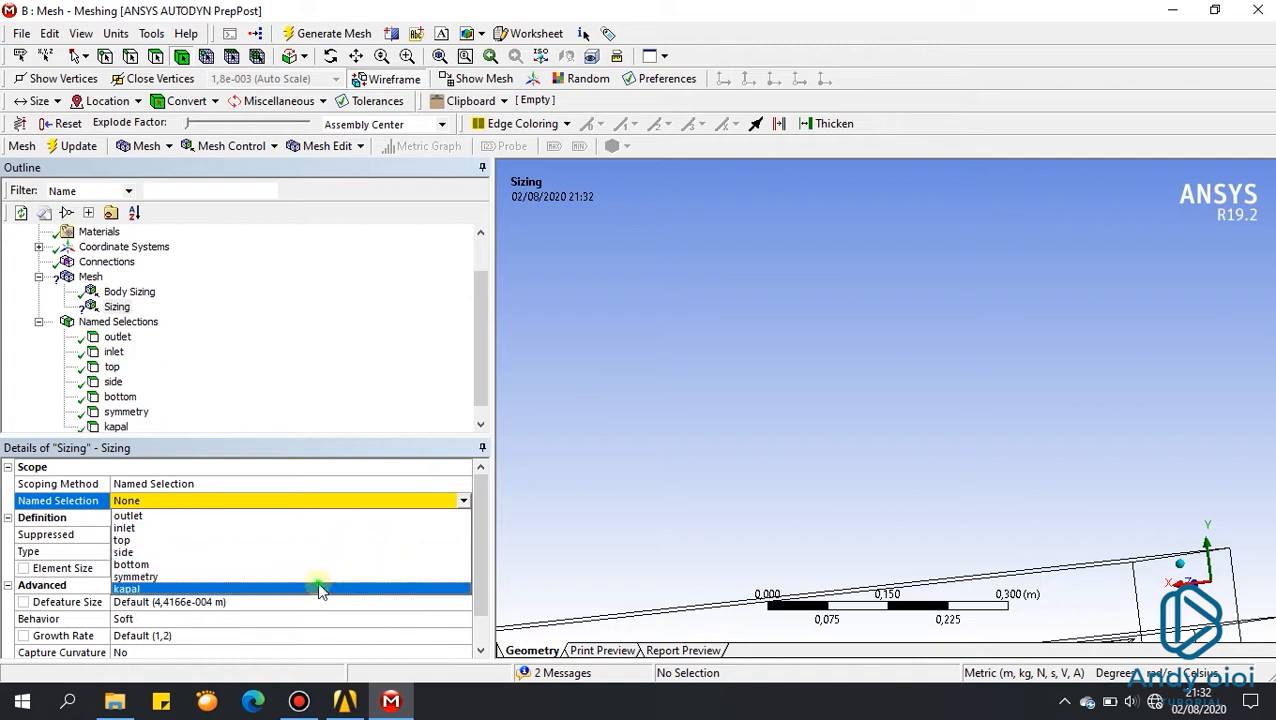
click(318, 588)
Step: Set the kapal face sizing's element size to 0,0055 m and update the mesh
click(240, 570)
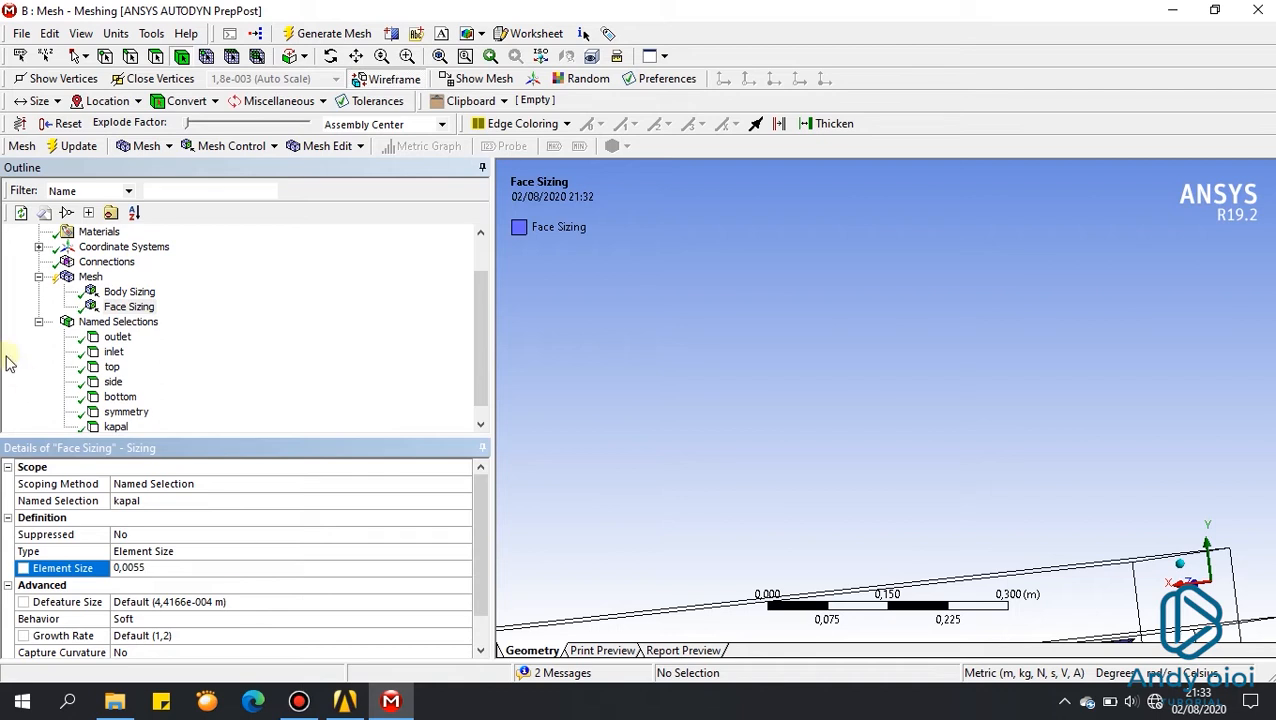
key(Return)
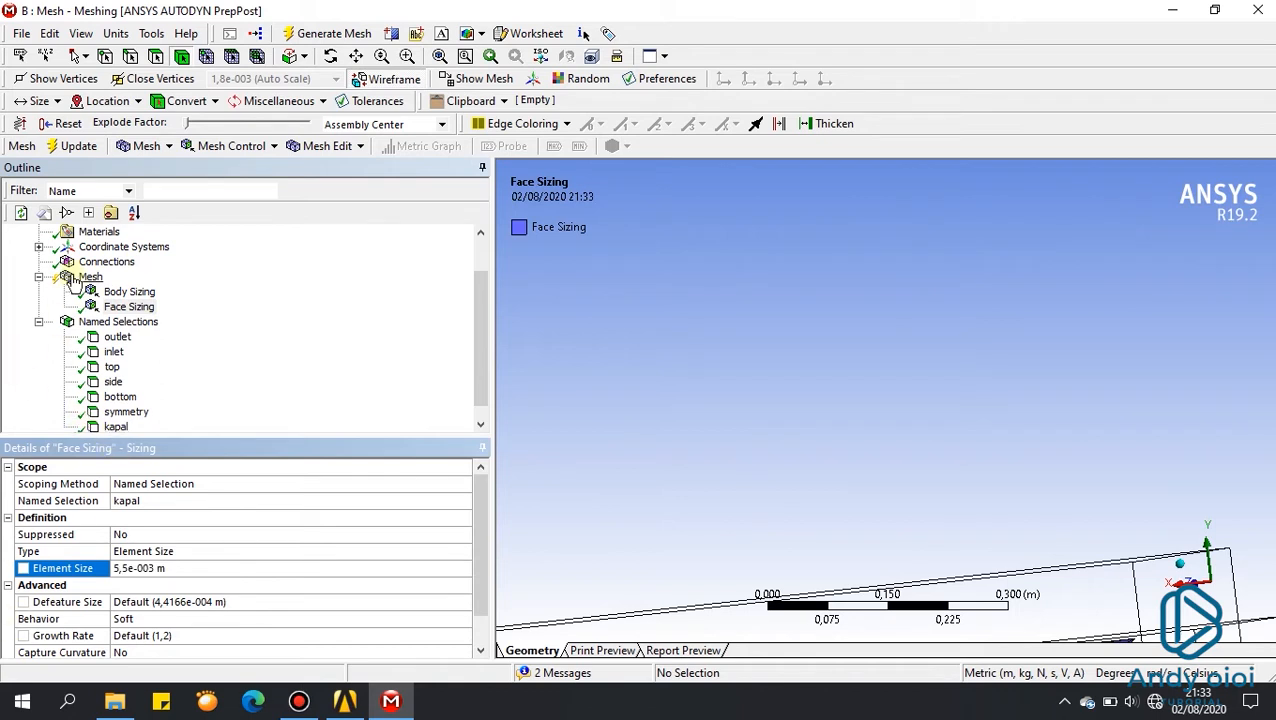
click(74, 279)
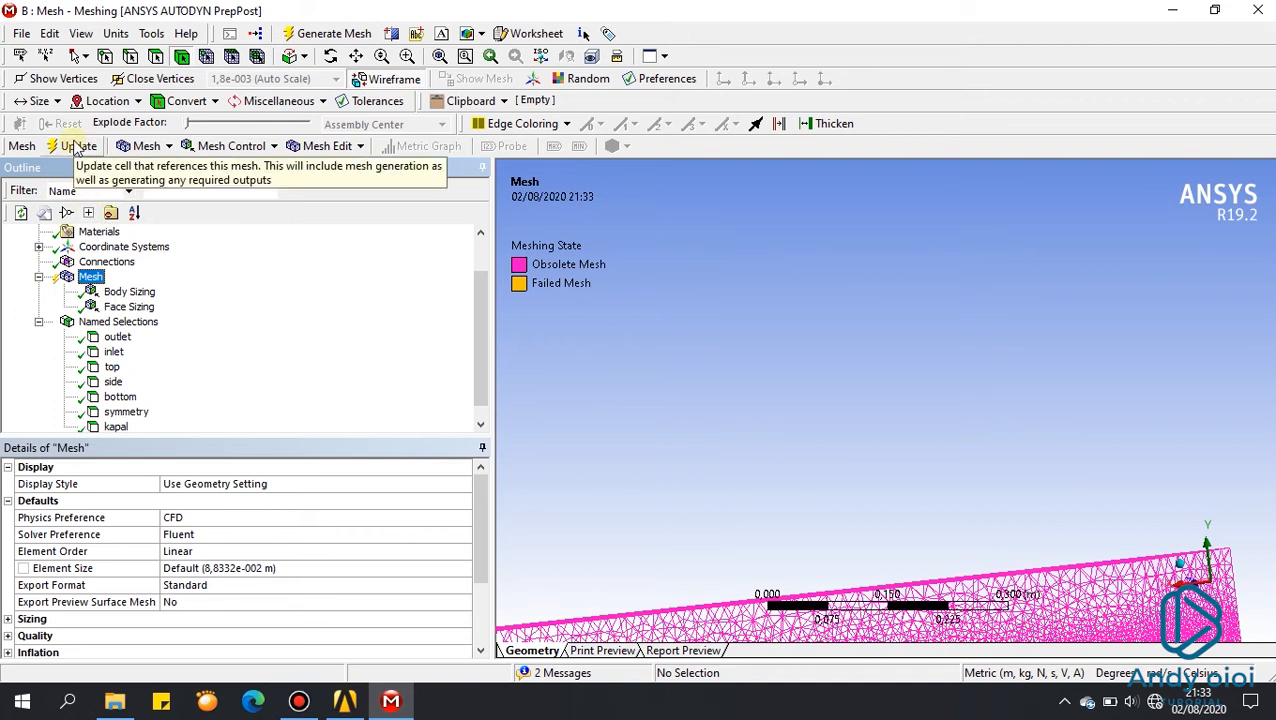
click(76, 146)
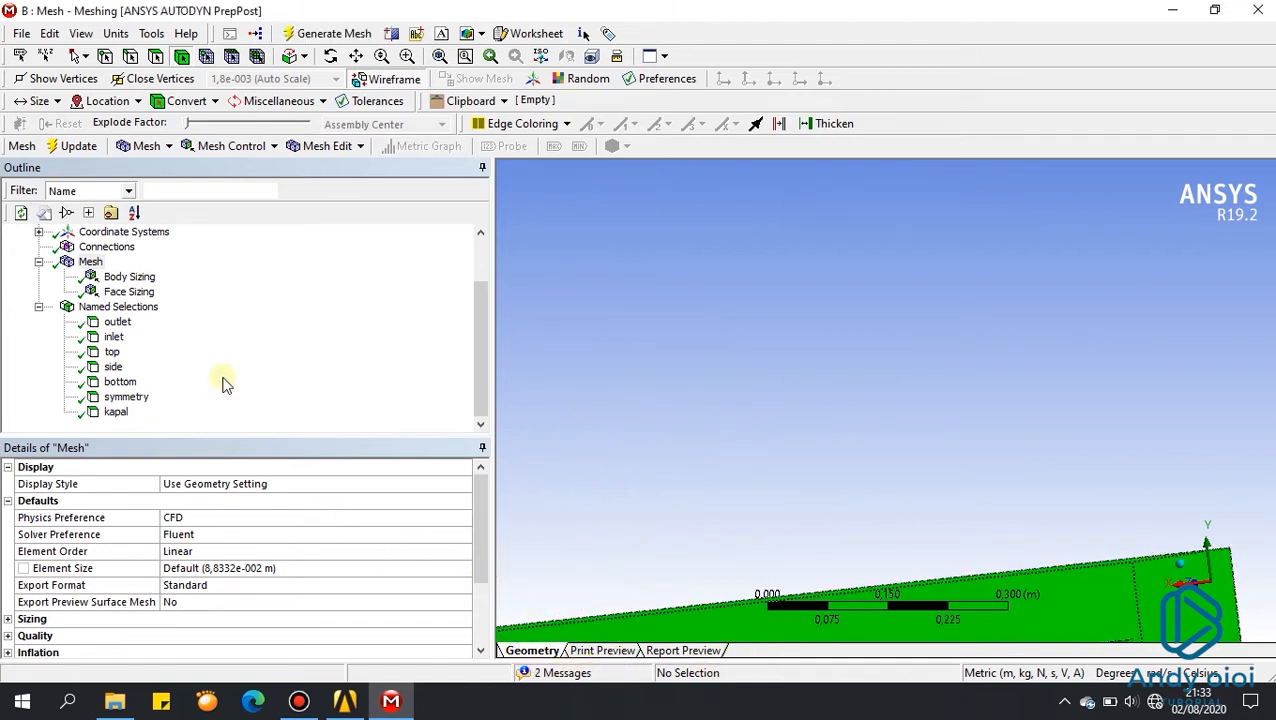
Step: Check the updated mesh's node and element statistics and inspect the mesh around the domain
click(129, 276)
click(90, 261)
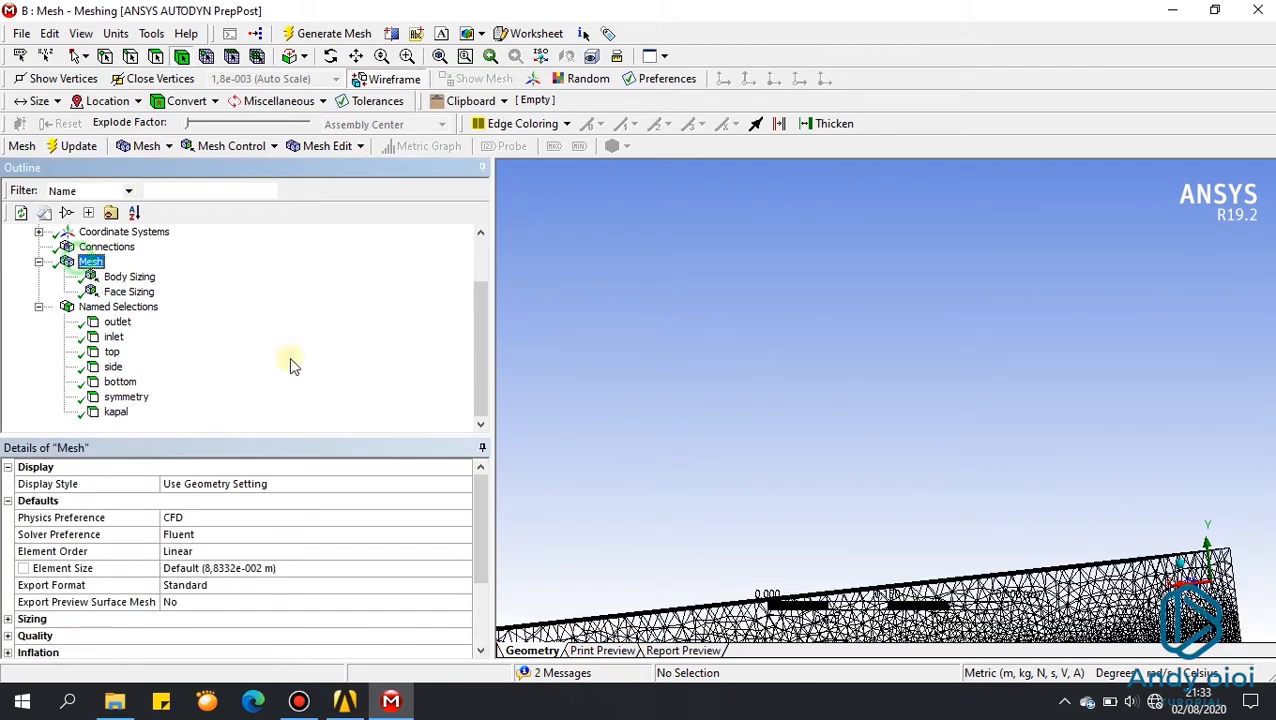
middle_drag(681, 308, 735, 427)
scroll(84, 640, down, 2)
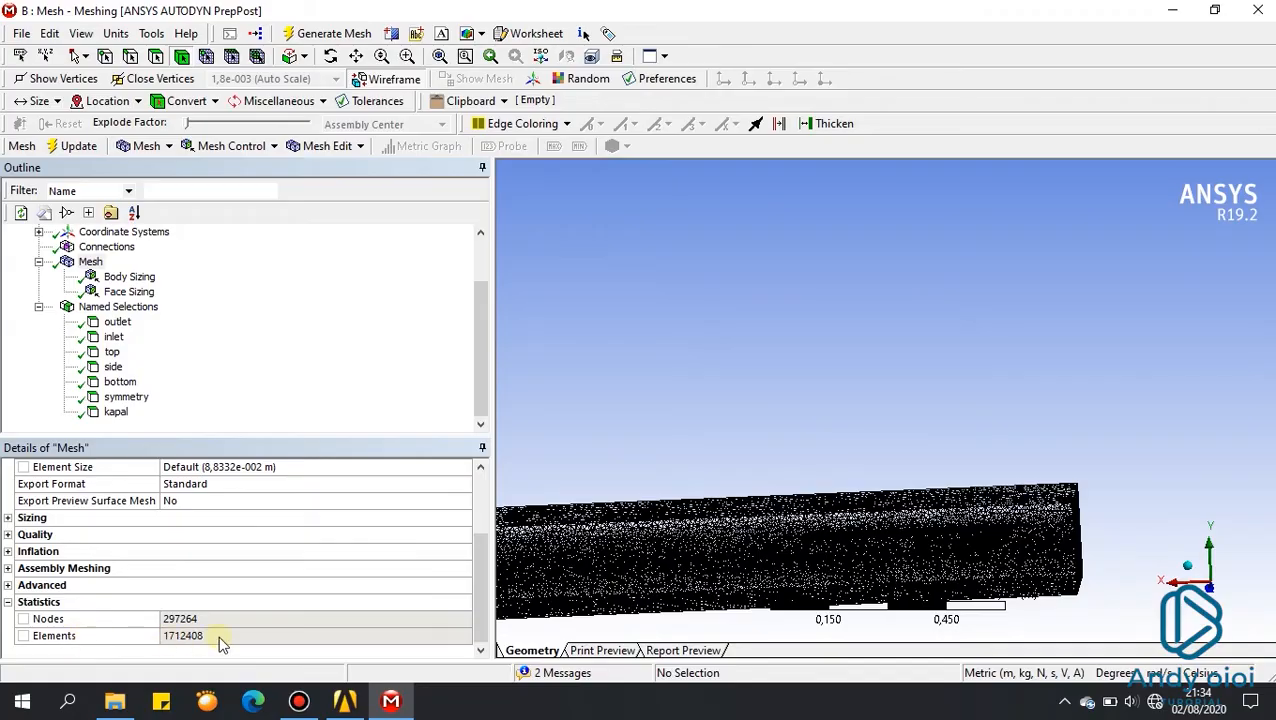
scroll(860, 545, up, 5)
ctrl+middle_drag(882, 532, 895, 292)
shift+middle_drag(1037, 511, 1097, 313)
Step: Save the Workbench project as "kapal symulasi" in the folder Vidio > symulasi > kapal on drive E
key(ctrl+s)
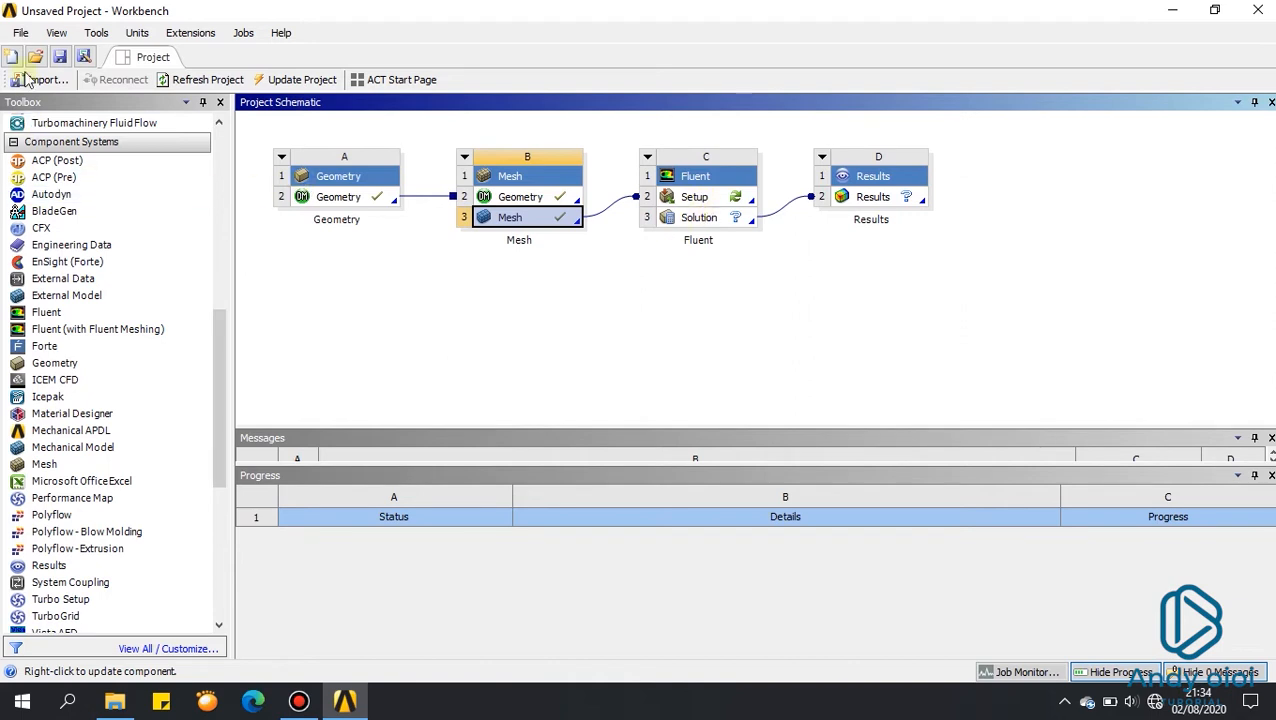
click(59, 57)
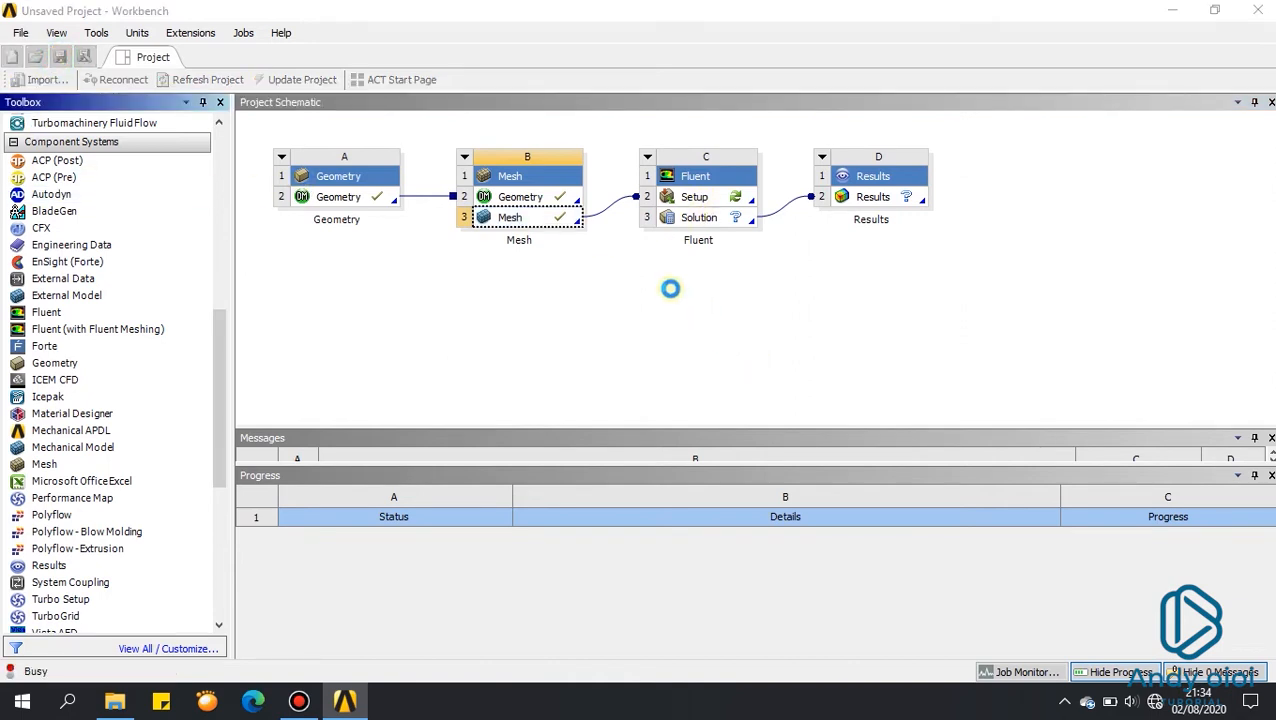
scroll(230, 250, down, 4)
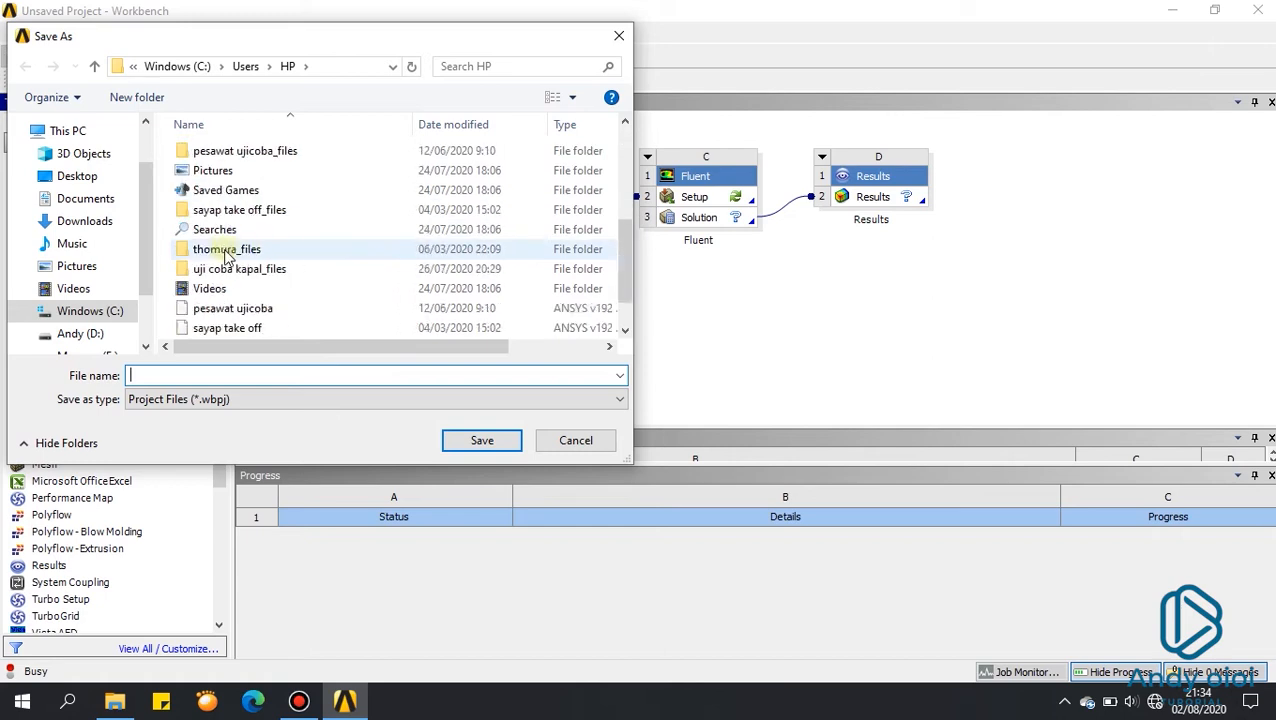
scroll(105, 345, down, 2)
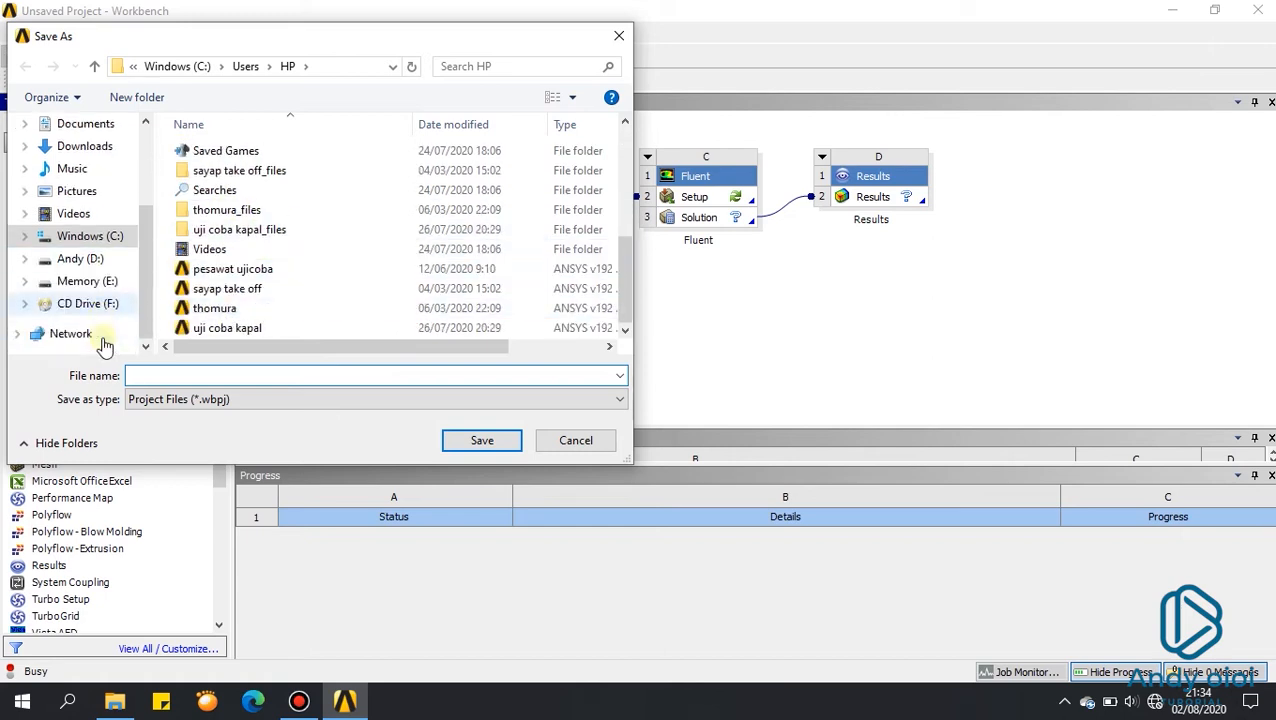
click(80, 281)
scroll(268, 293, down, 2)
double_click(251, 288)
scroll(365, 205, down, 1)
scroll(365, 205, down, 1)
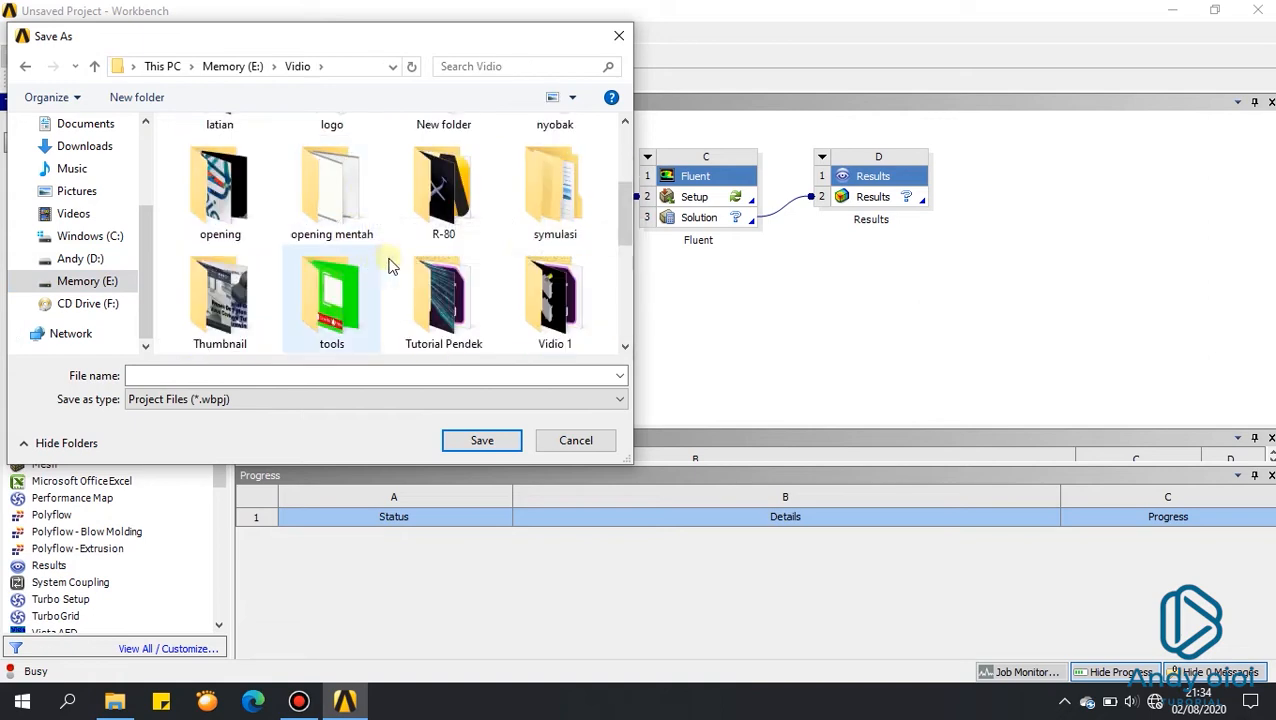
double_click(510, 195)
double_click(239, 162)
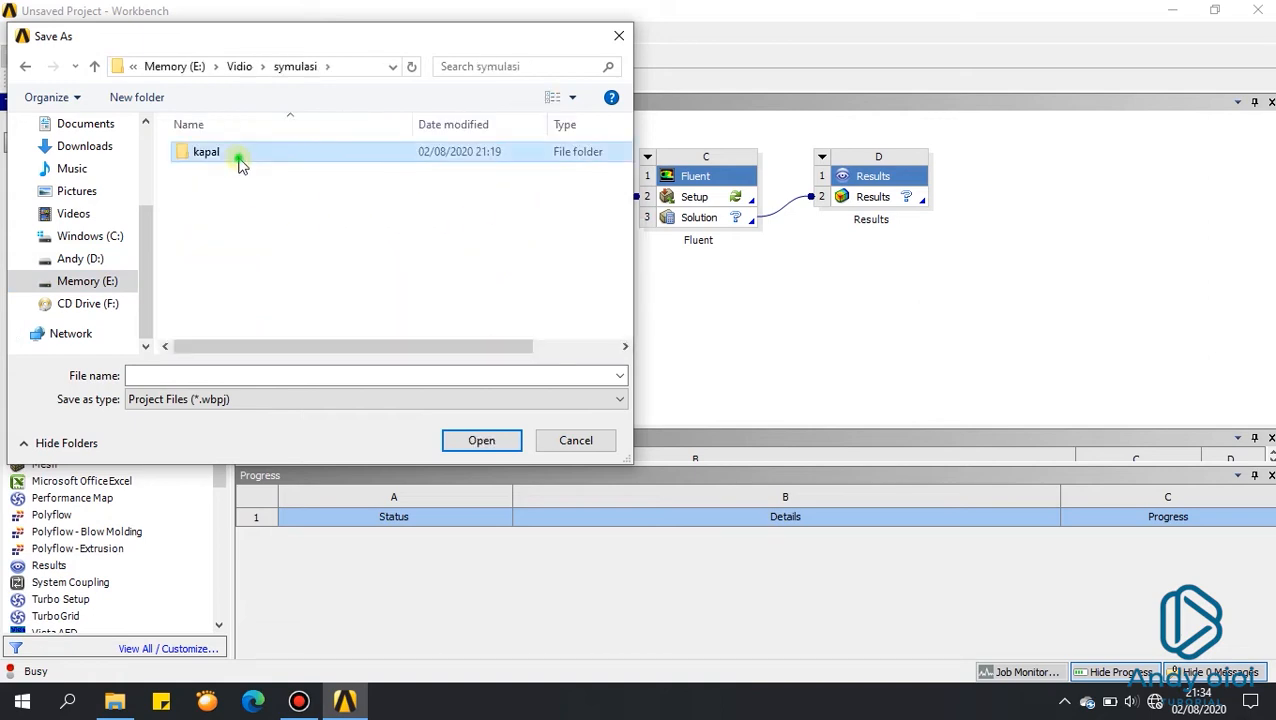
click(242, 373)
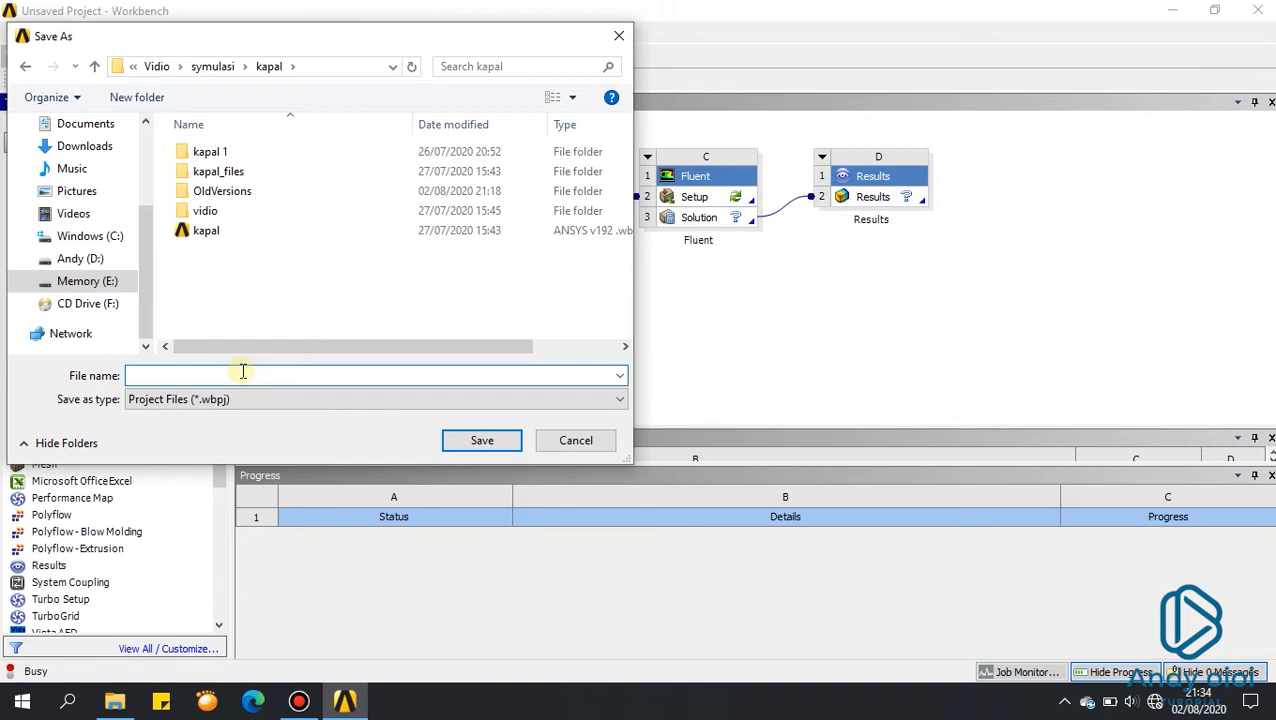
text(kapal symulasi)
key(Return)
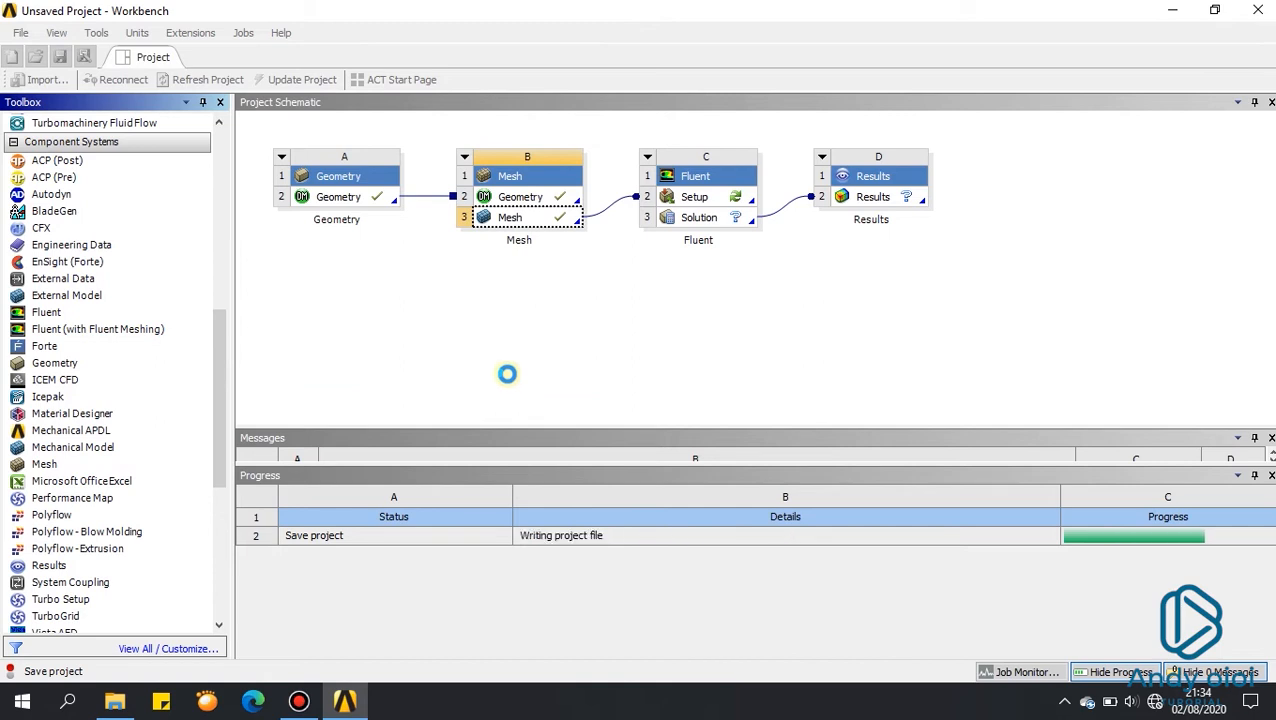
Step: Open the Fluent system's Setup cell for editing to bring up the Fluent Launcher
click(697, 197)
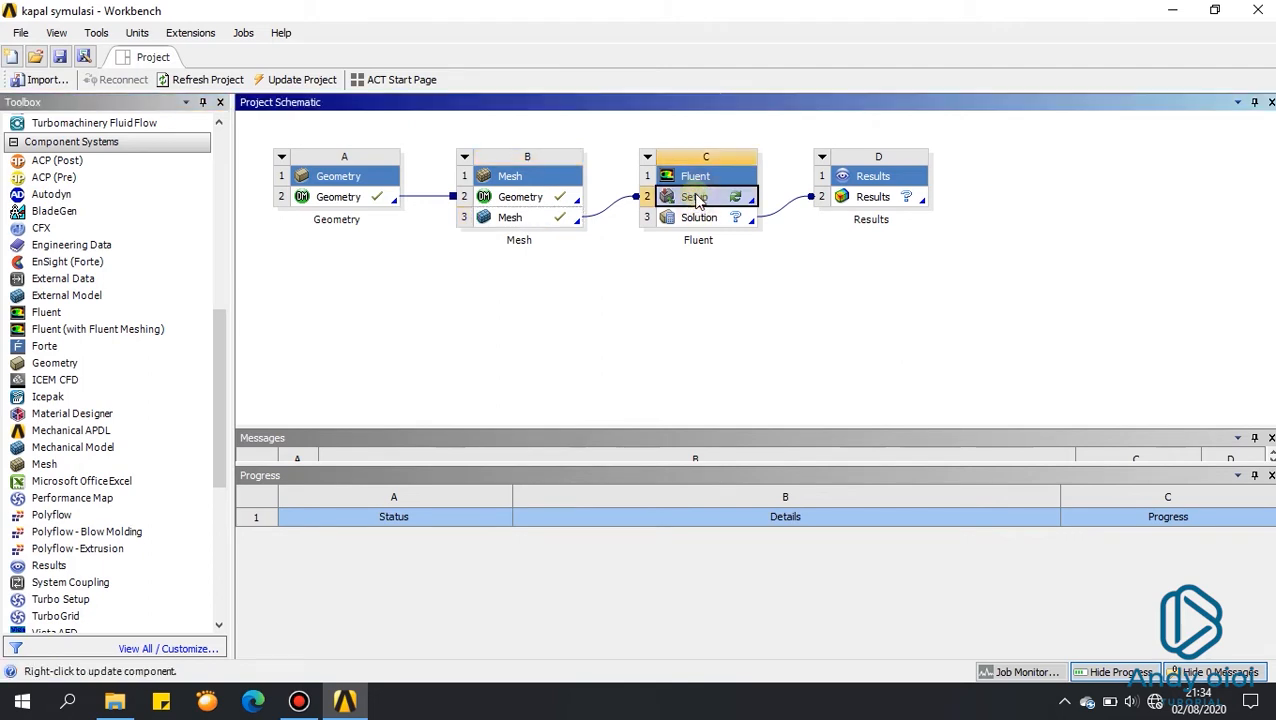
right_click(695, 196)
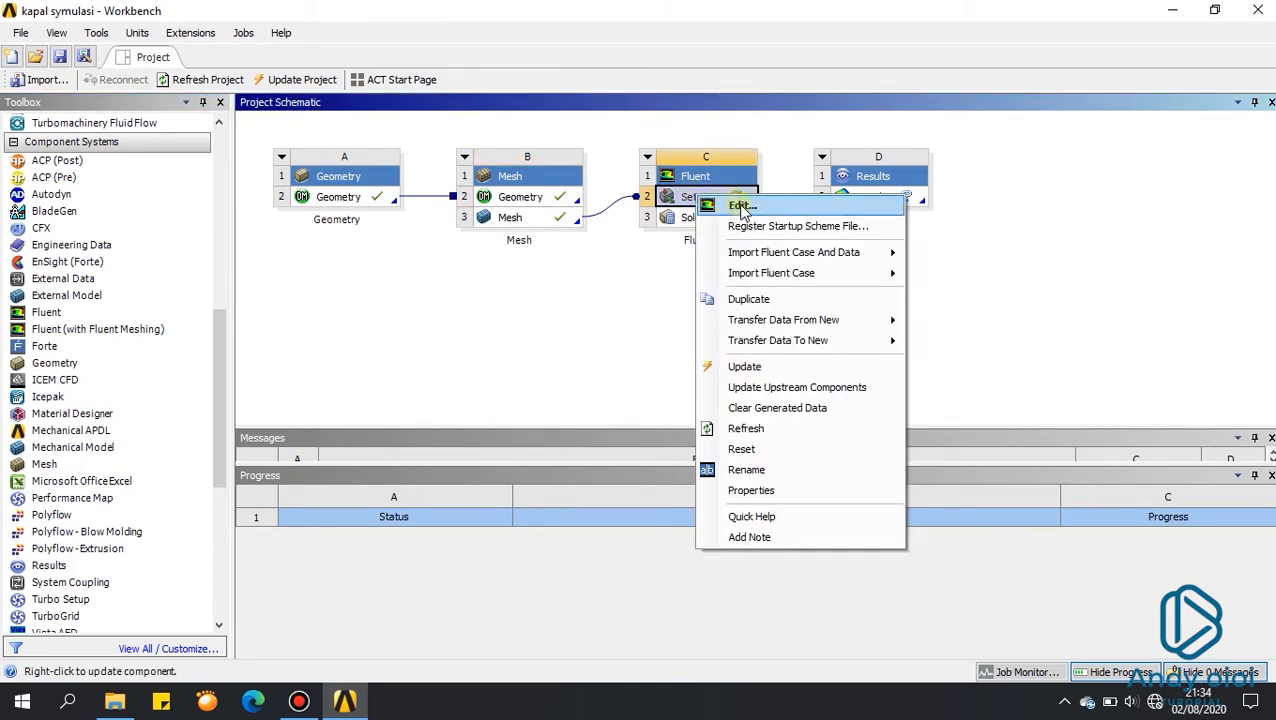
click(740, 202)
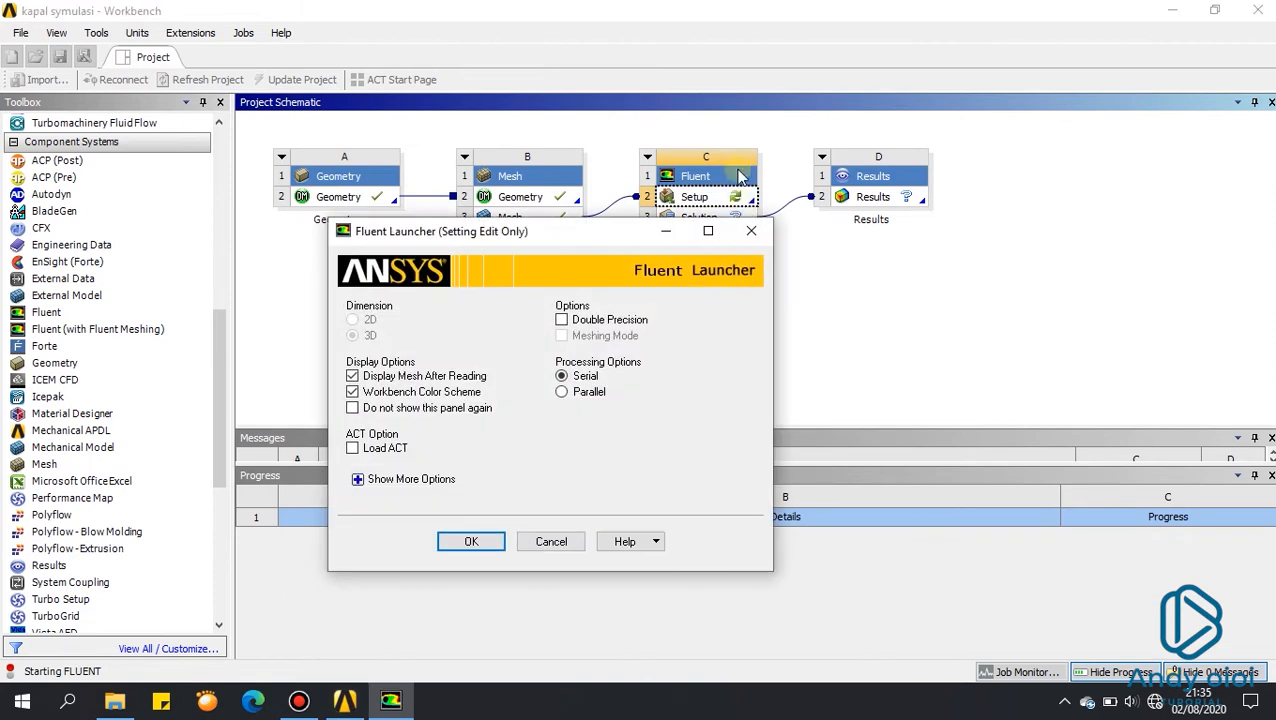
Step: Open Task Manager, check the CPU's core and logical processor counts, and return to Workbench
right_click(678, 703)
click(758, 620)
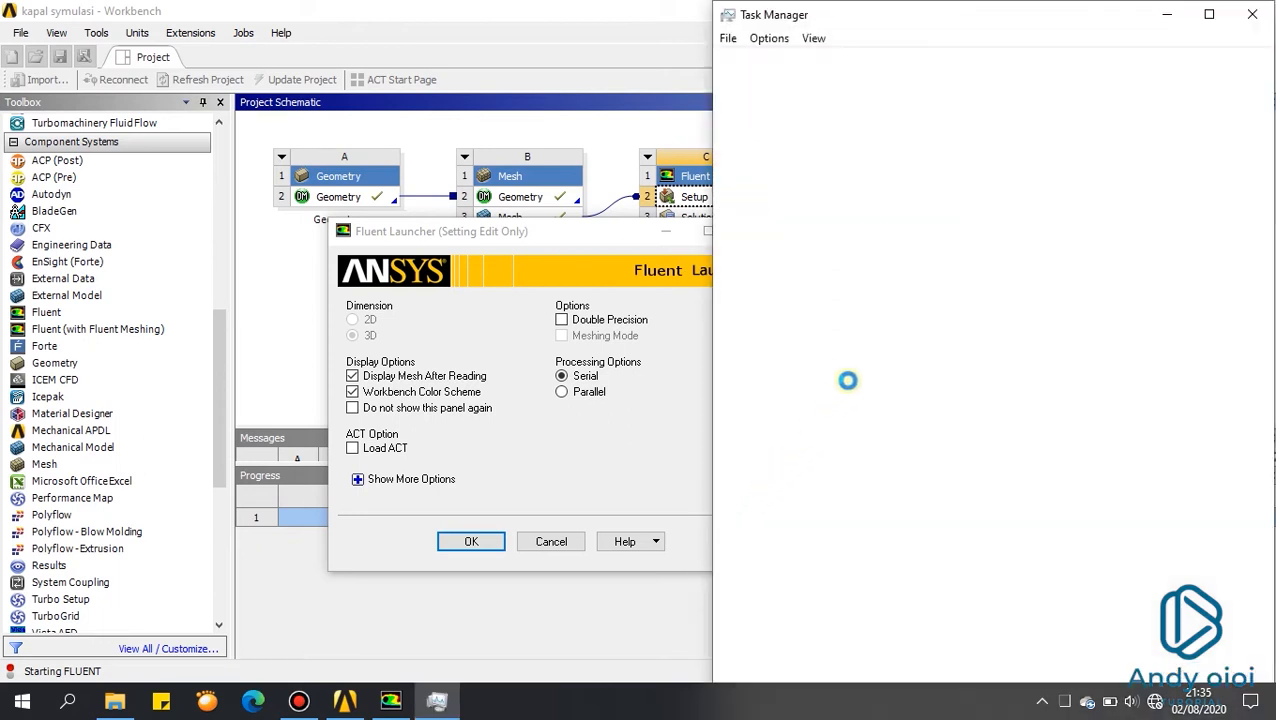
click(770, 40)
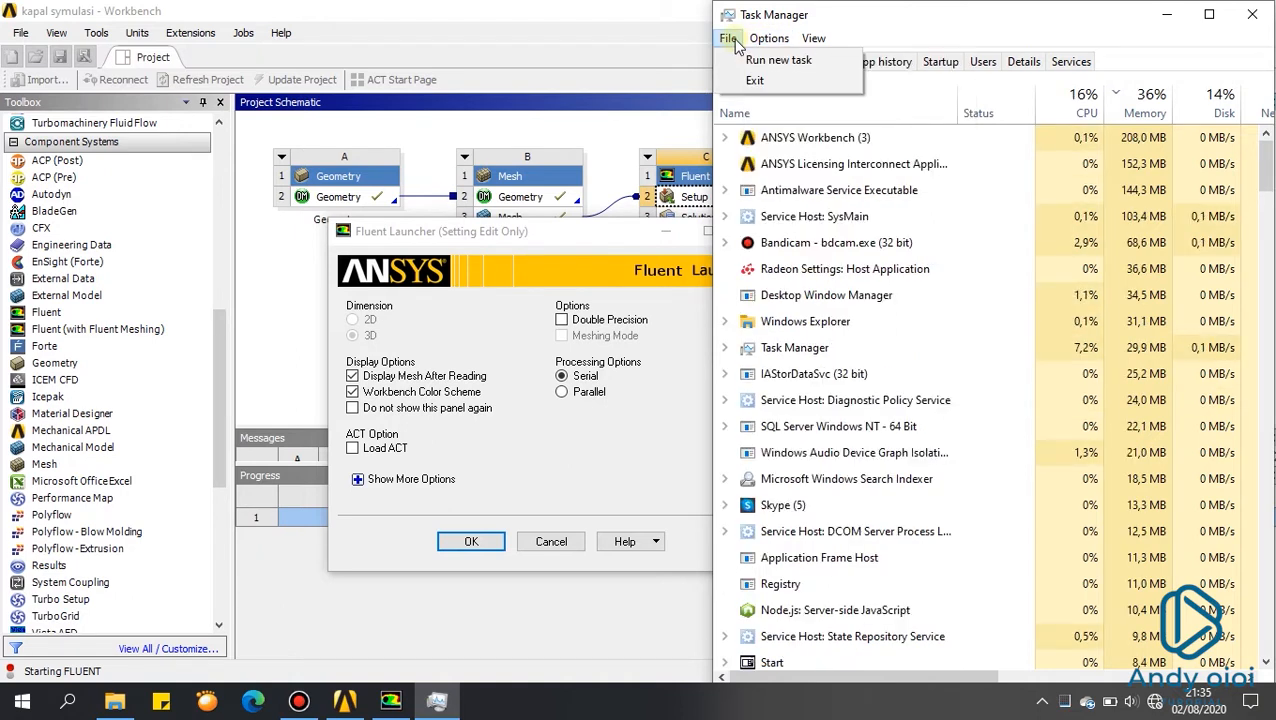
click(975, 25)
click(811, 61)
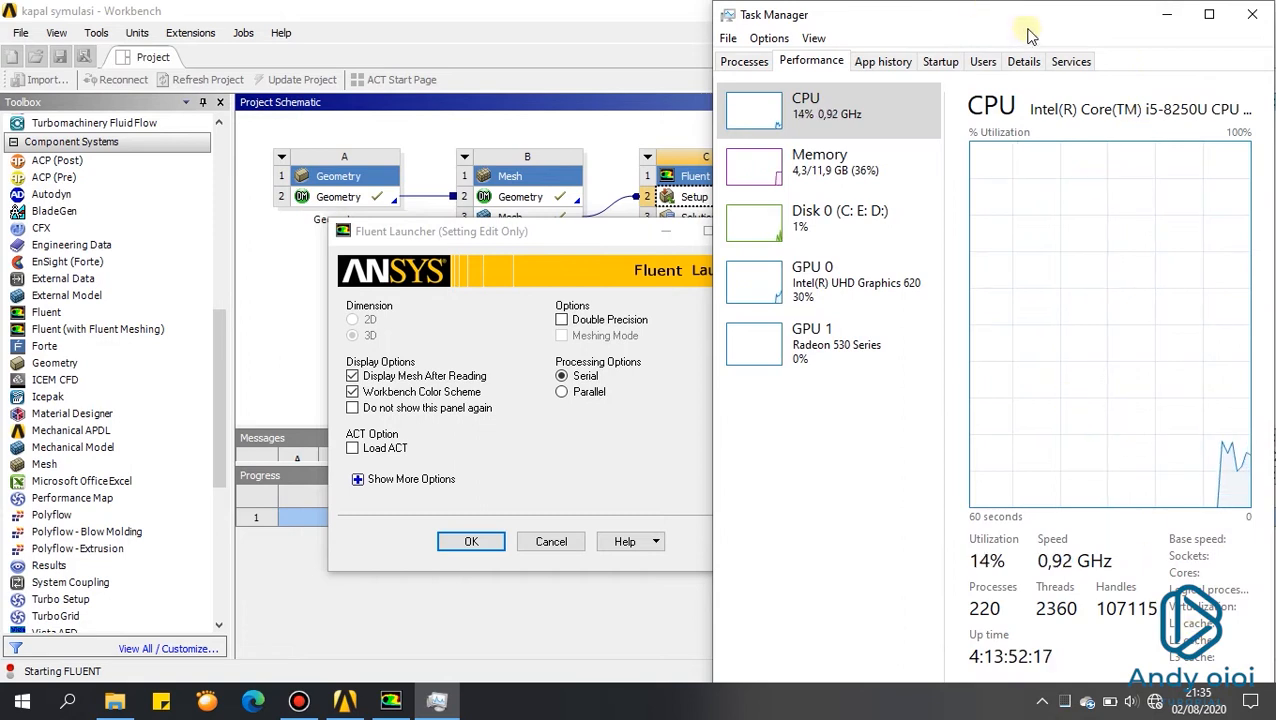
drag(1028, 32, 705, 22)
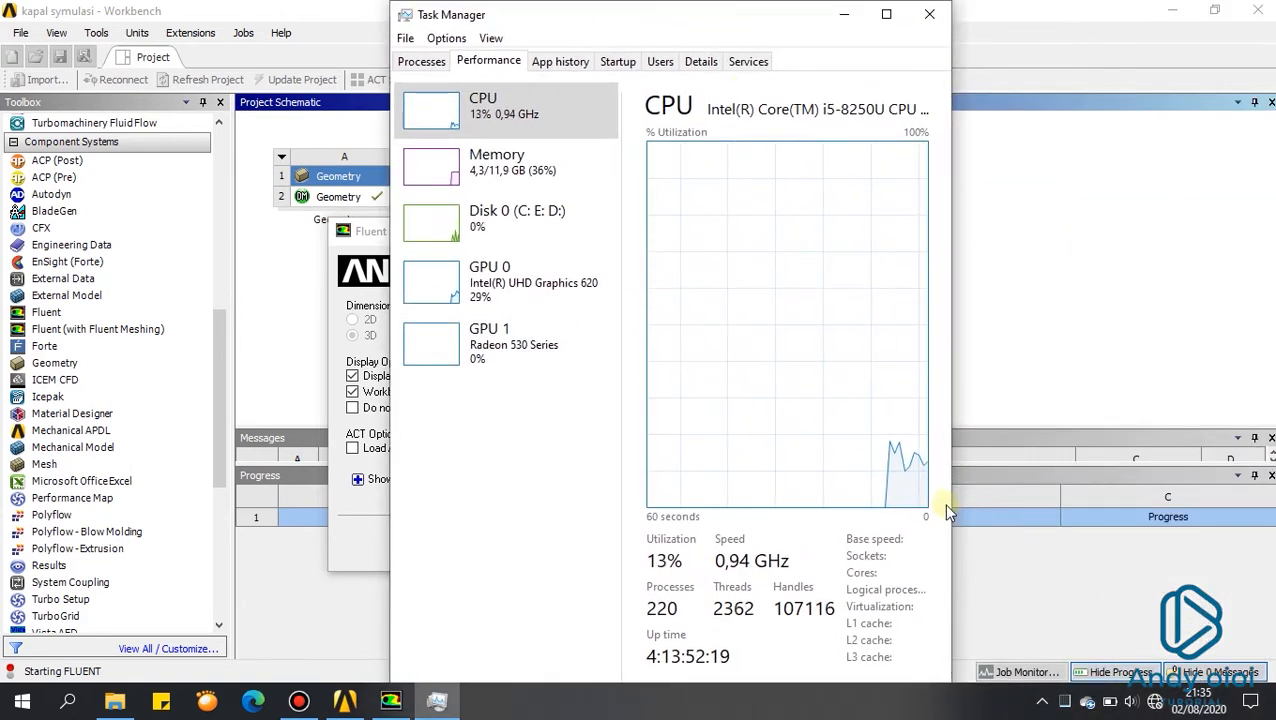
drag(952, 498, 1094, 505)
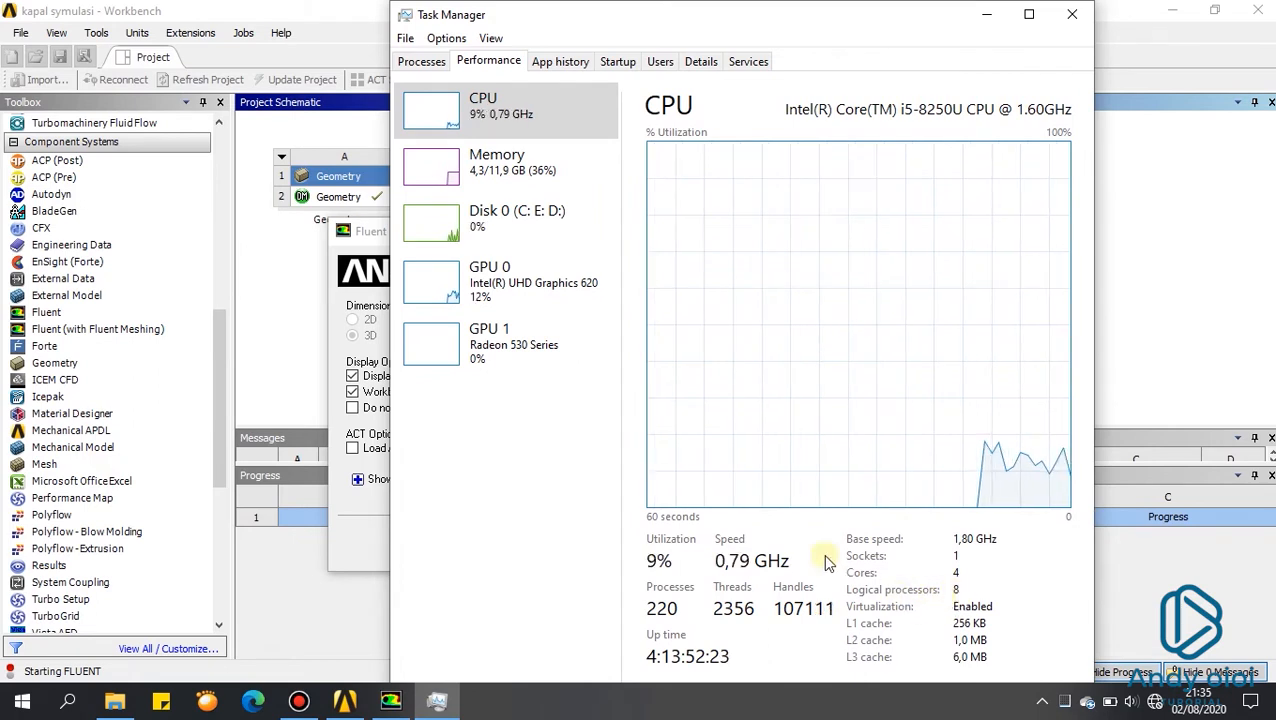
click(420, 61)
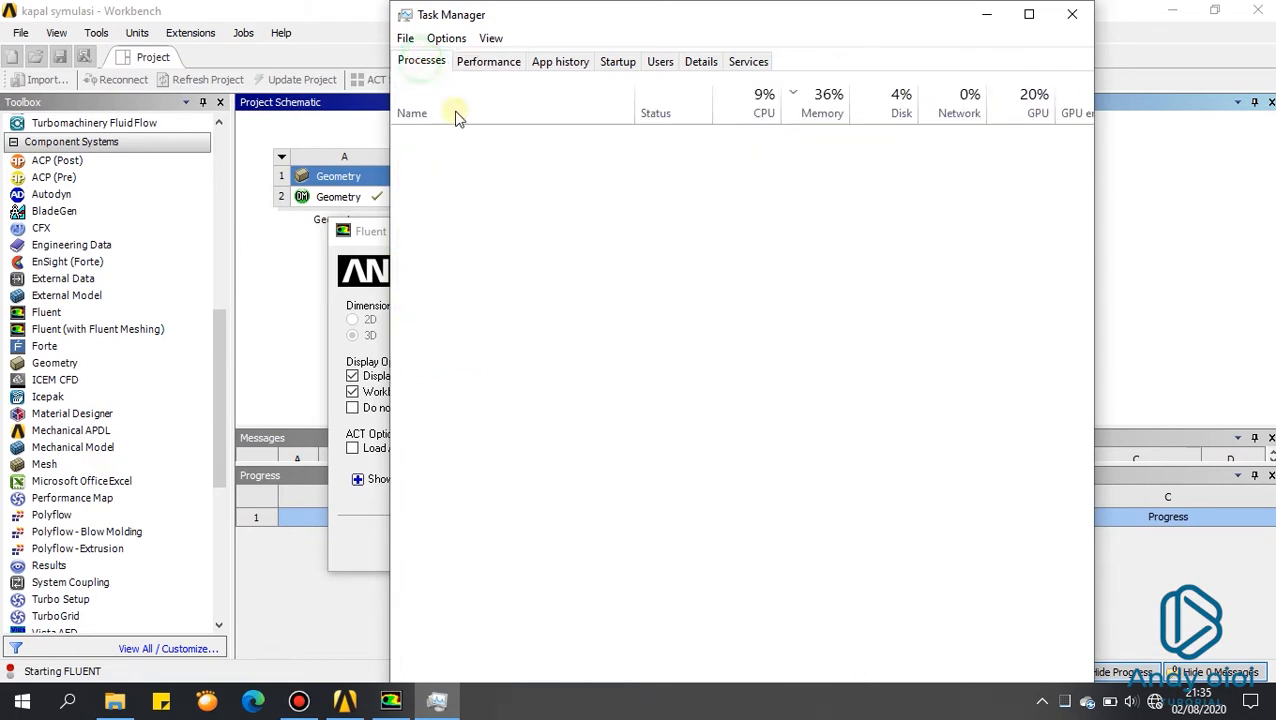
click(489, 61)
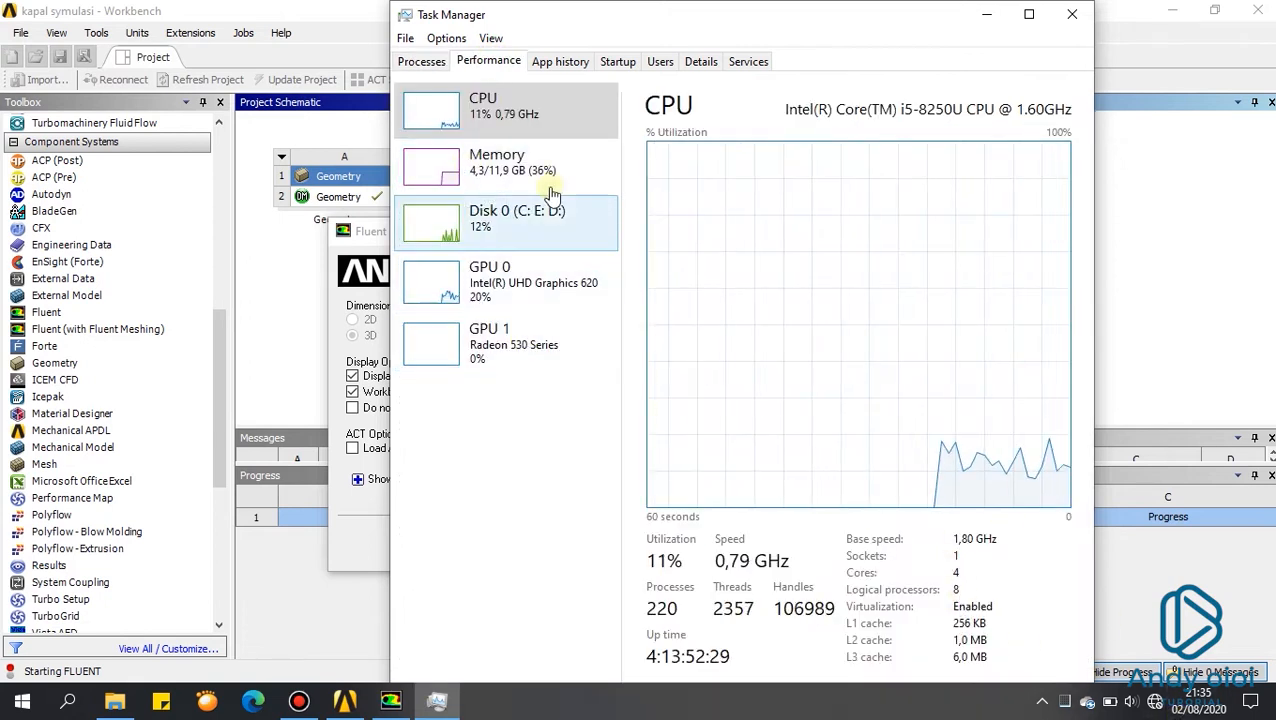
click(336, 39)
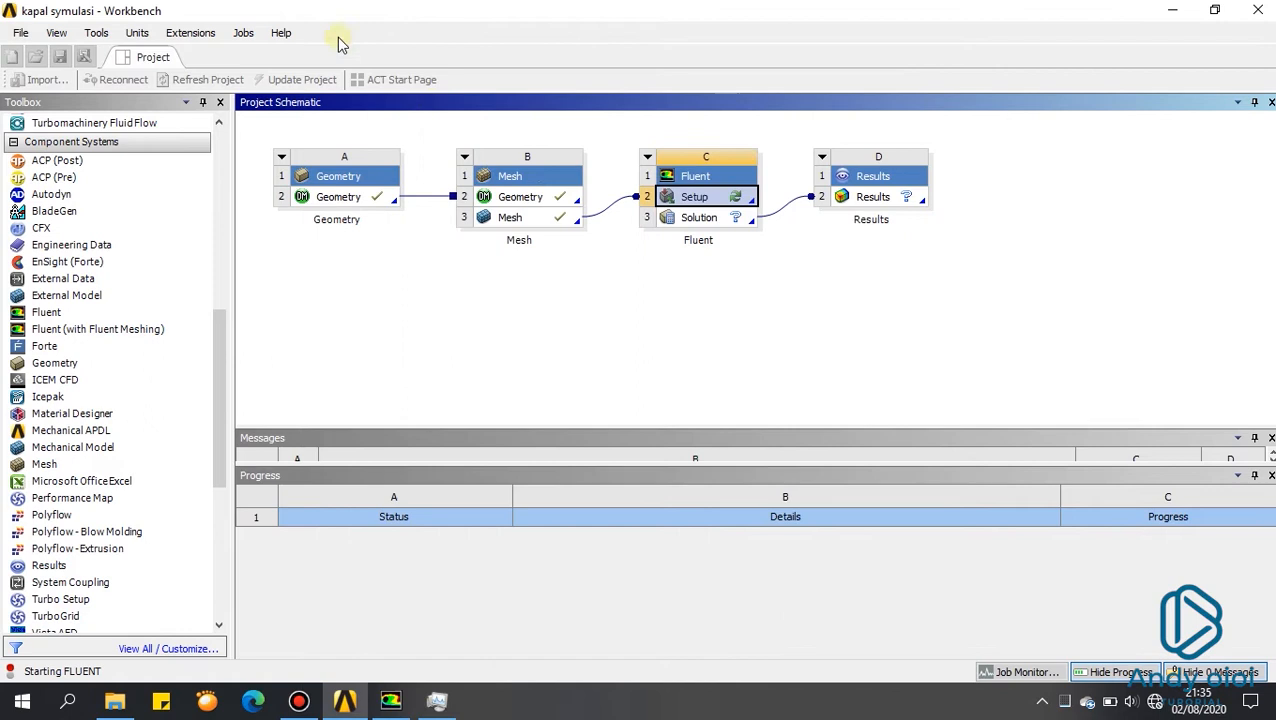
Step: Launch Fluent with parallel processing on the local machine, using 8 solver processes and 1 GPGPU per machine
click(405, 701)
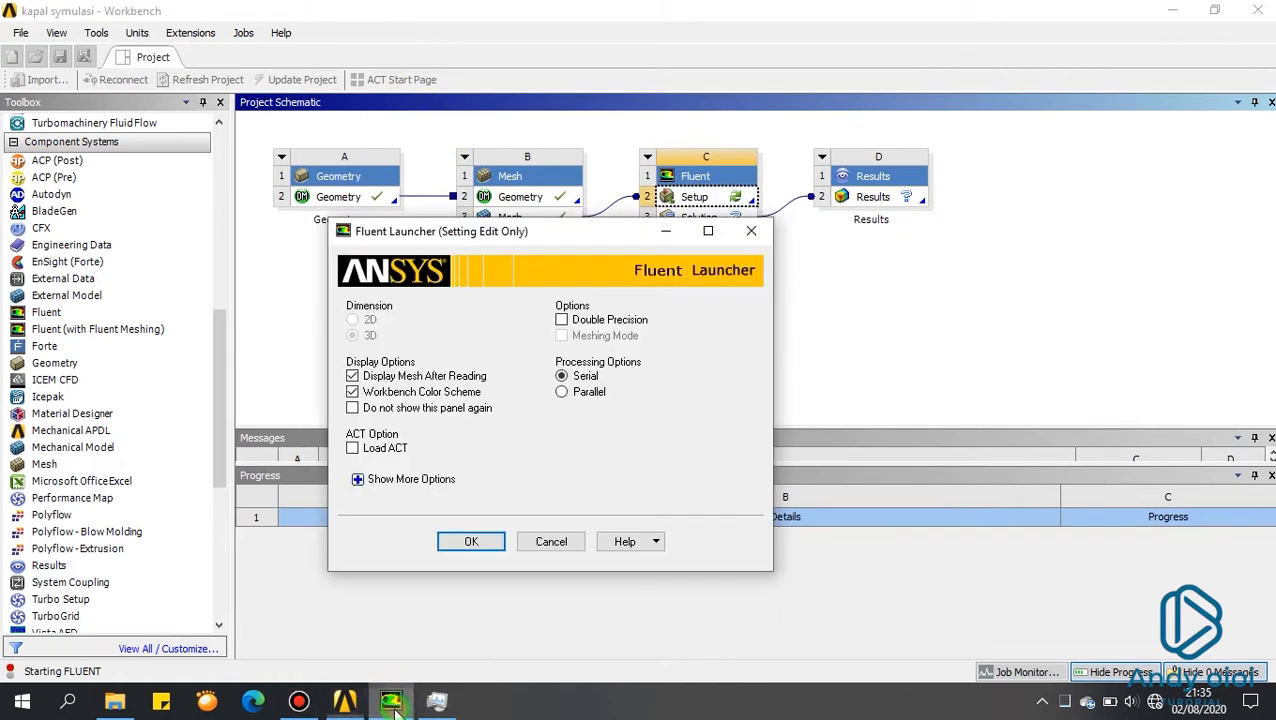
click(562, 392)
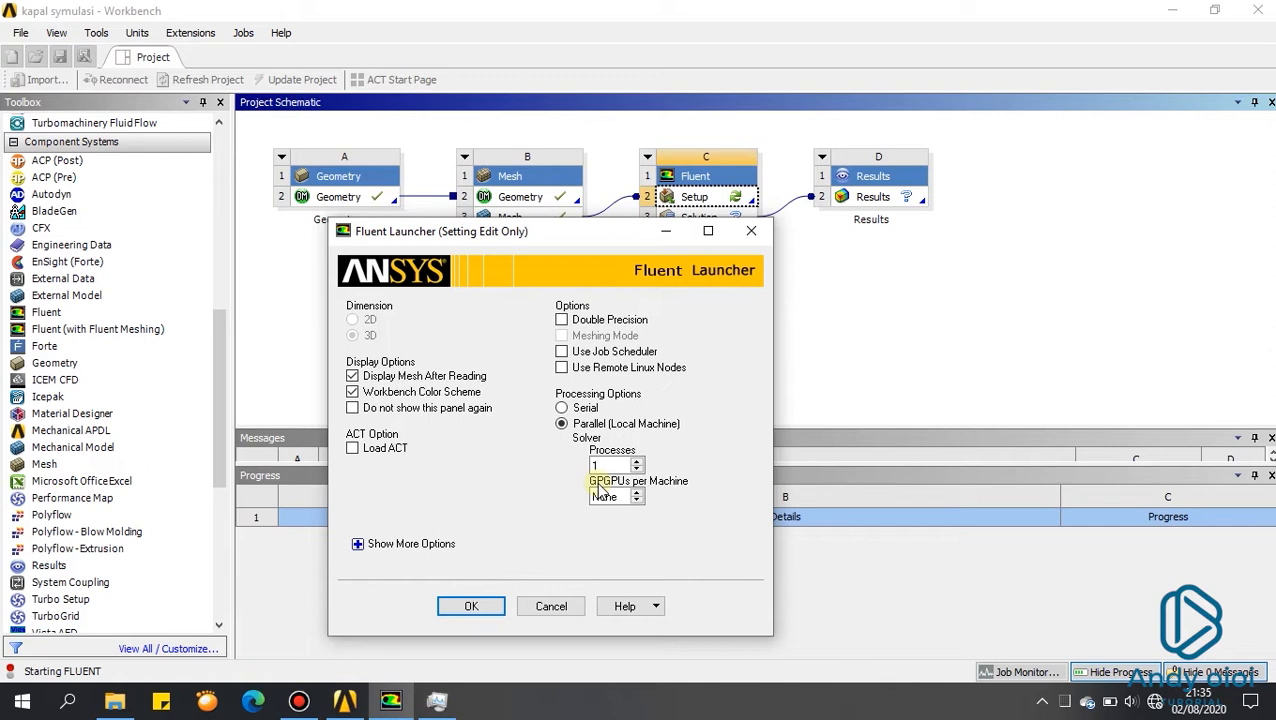
mouse_move(433, 704)
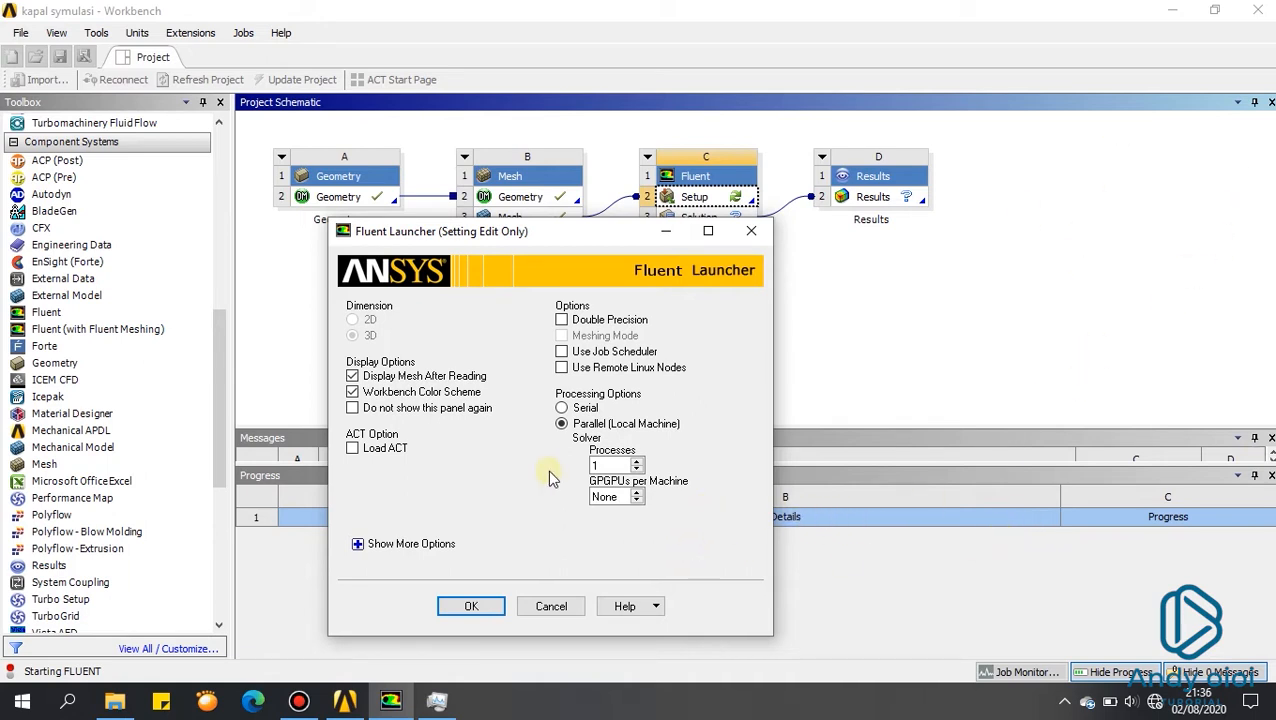
drag(611, 464, 523, 460)
text(8)
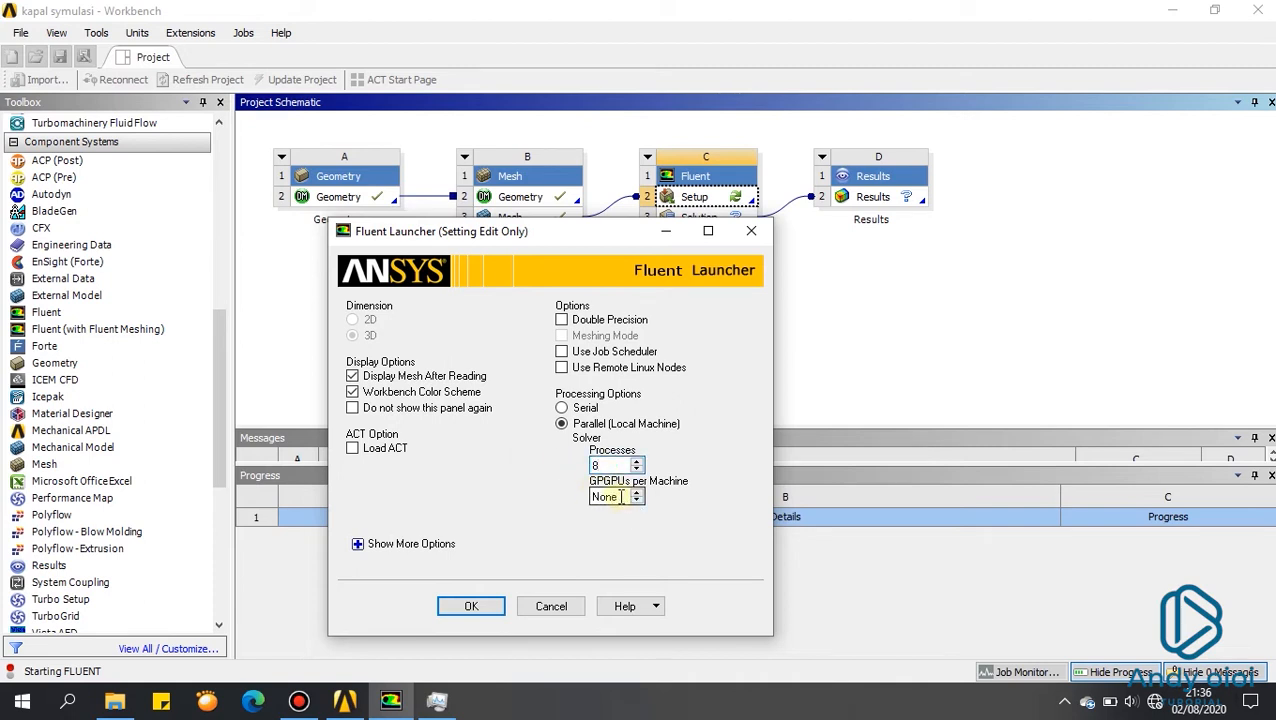
drag(620, 496, 520, 506)
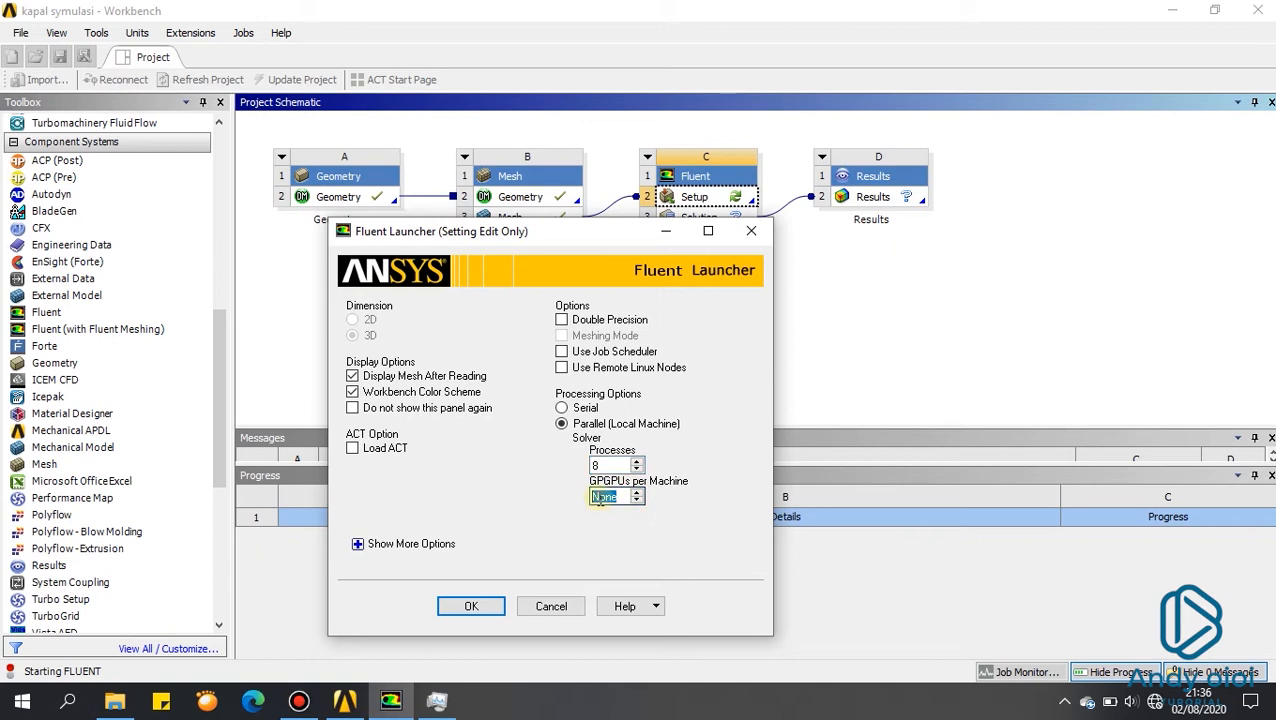
text(1)
click(486, 610)
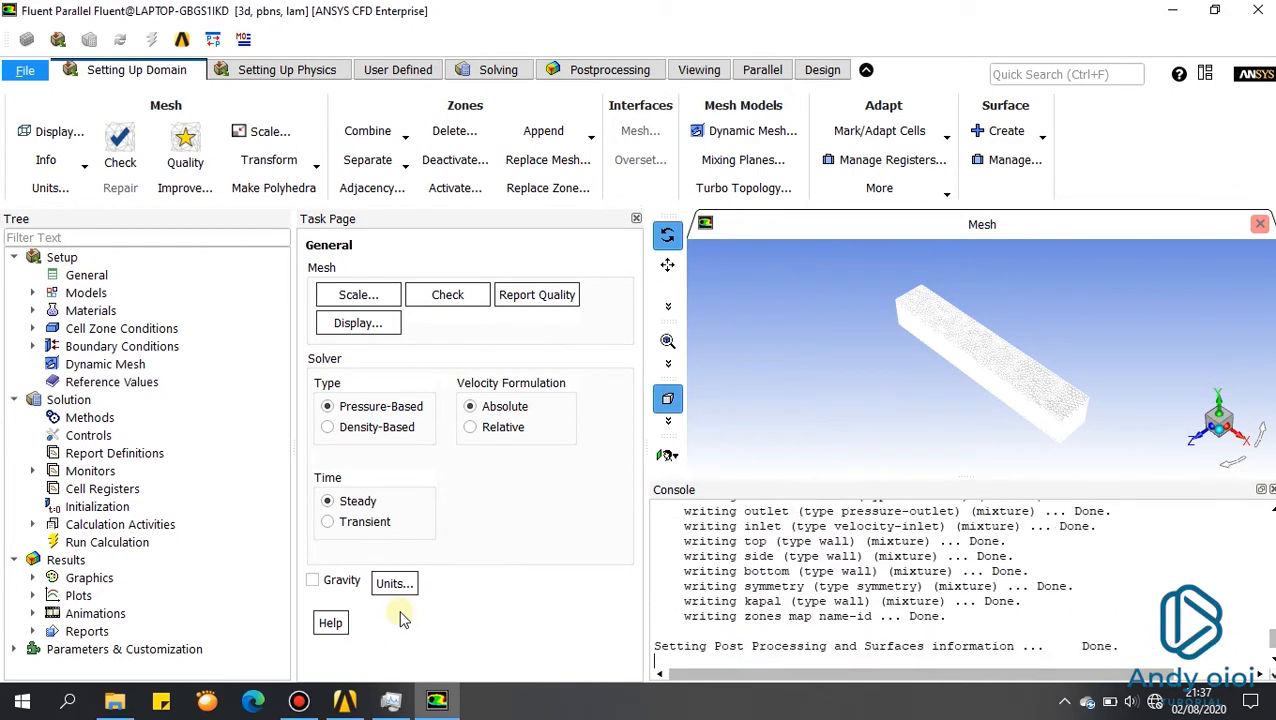
Step: Enable gravity in the general settings and set the Y gravitational acceleration to -9.81 m/s2
click(313, 581)
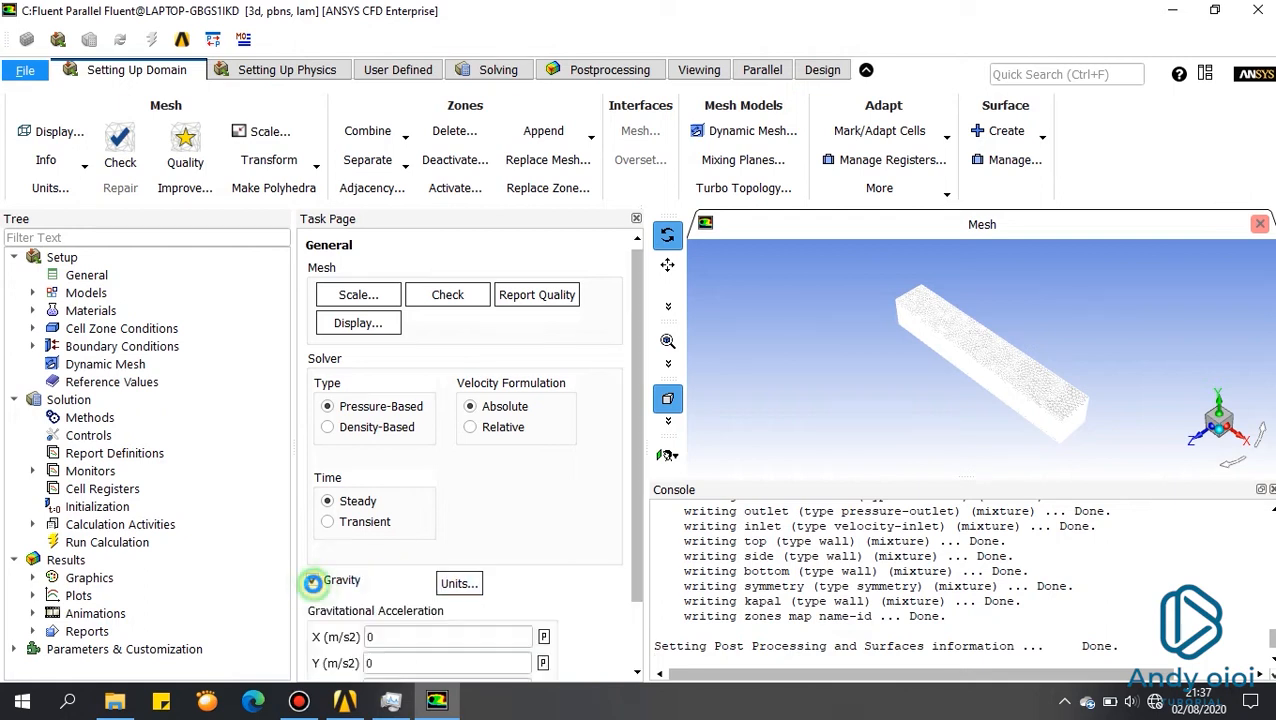
scroll(559, 527, down, 2)
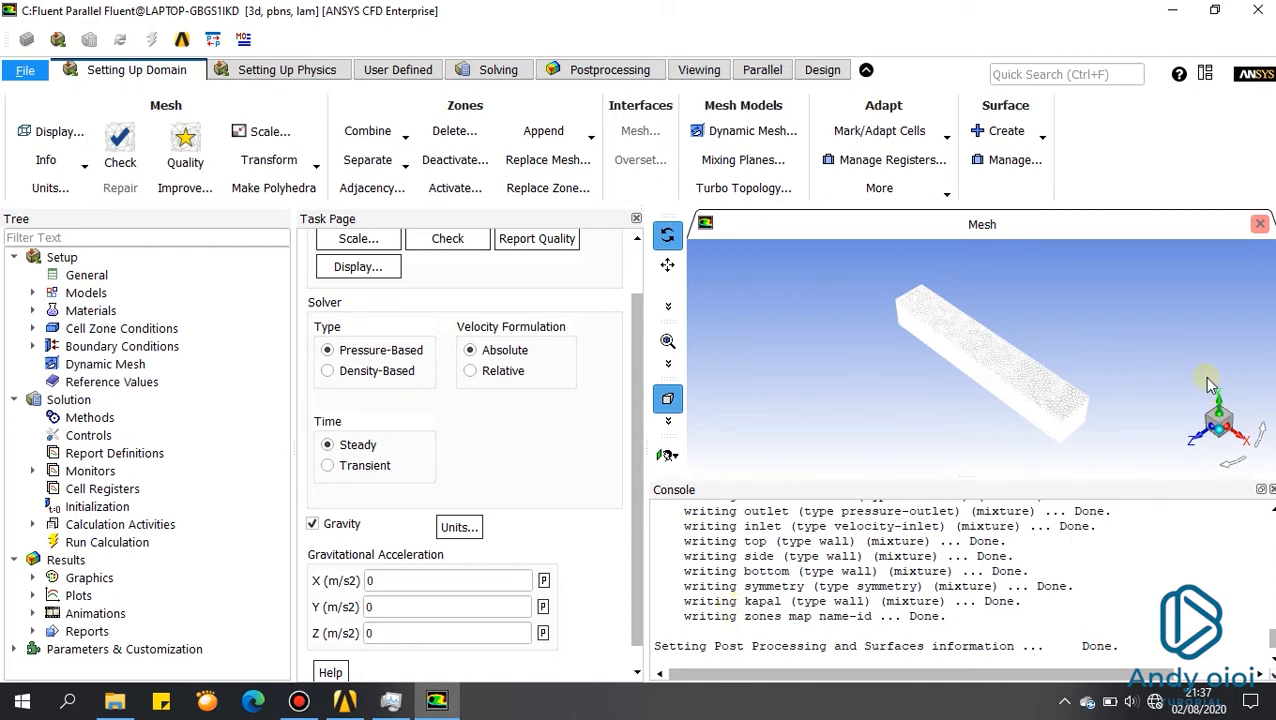
click(427, 607)
text(-)
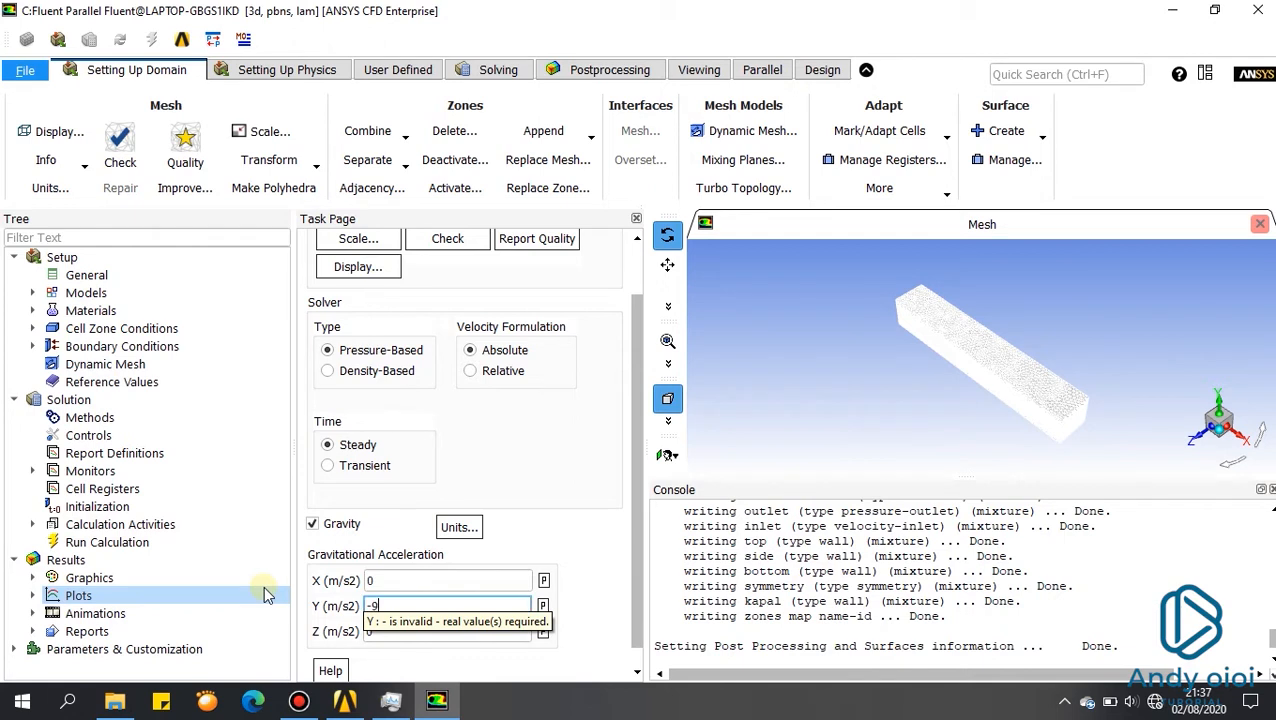
text(9)
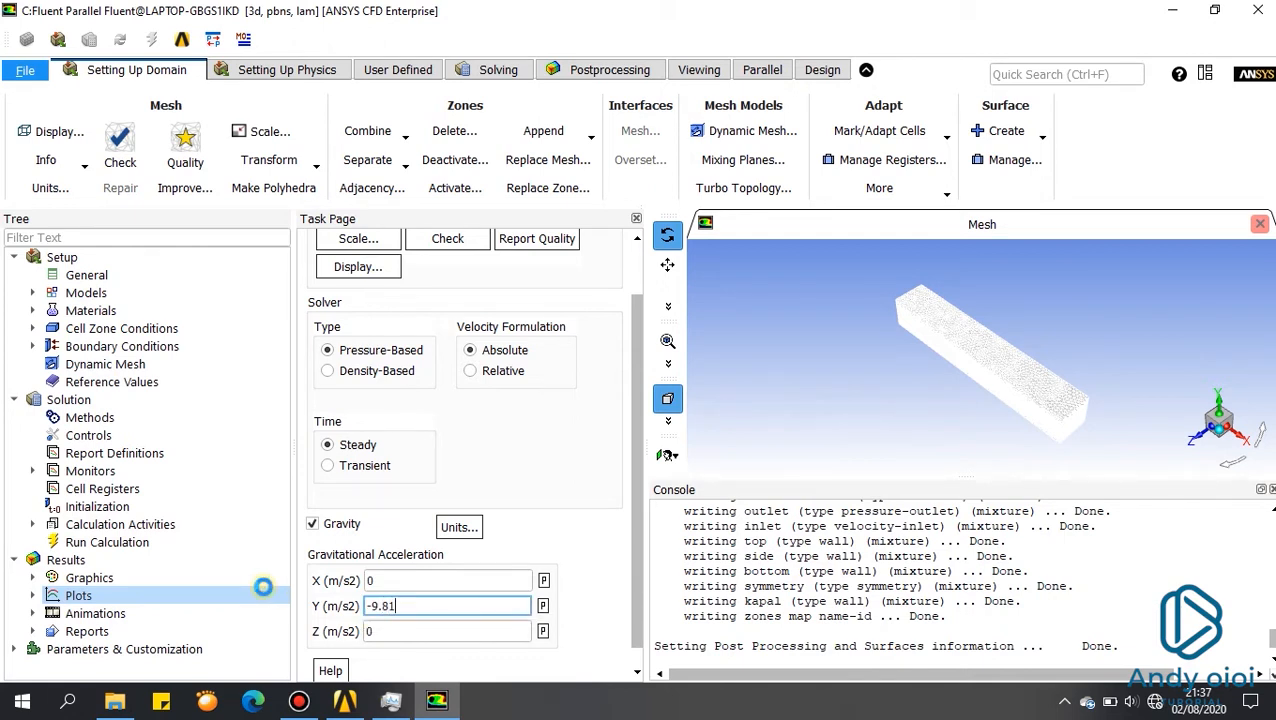
Step: Set the viscous model to standard k-epsilon (2 eqn)
double_click(137, 296)
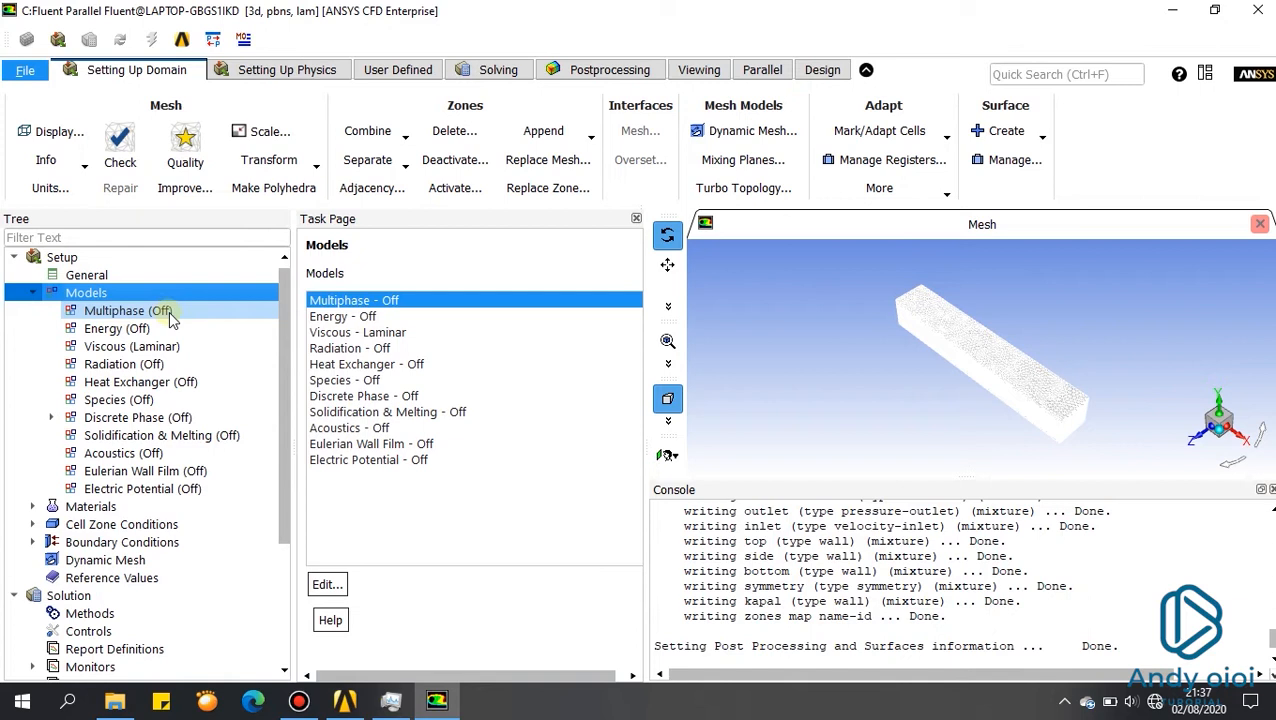
click(172, 346)
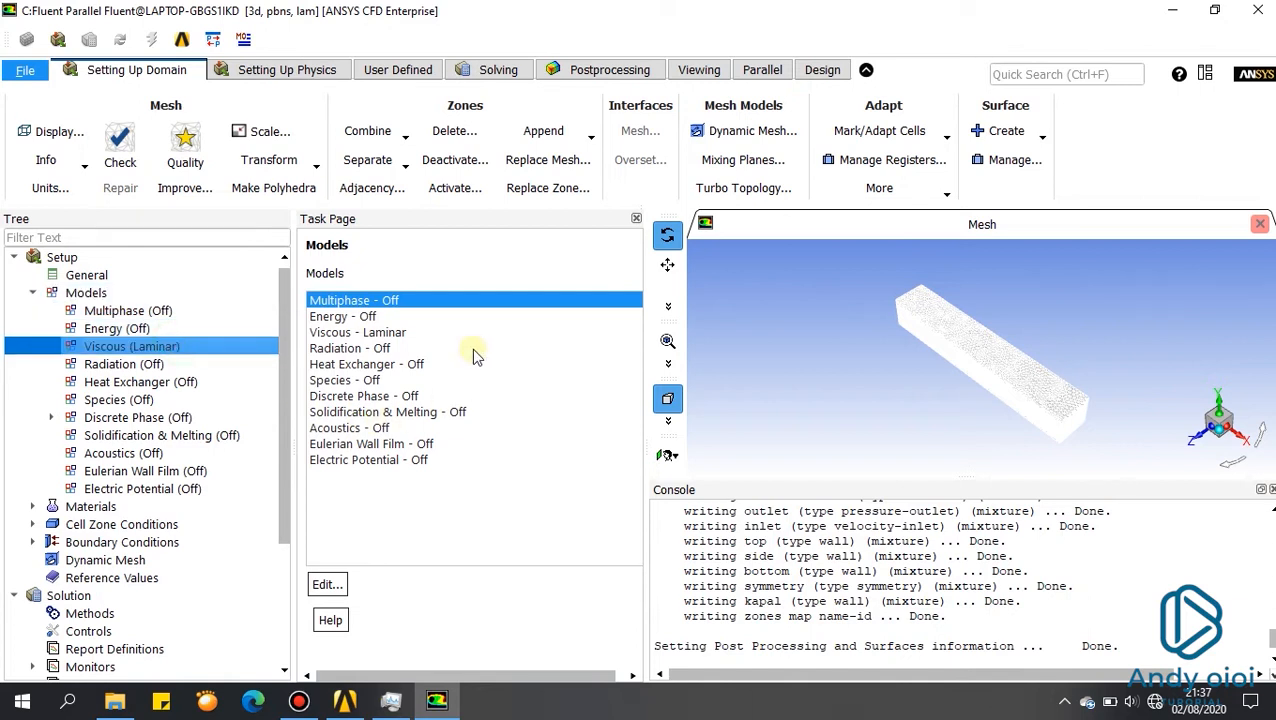
double_click(440, 332)
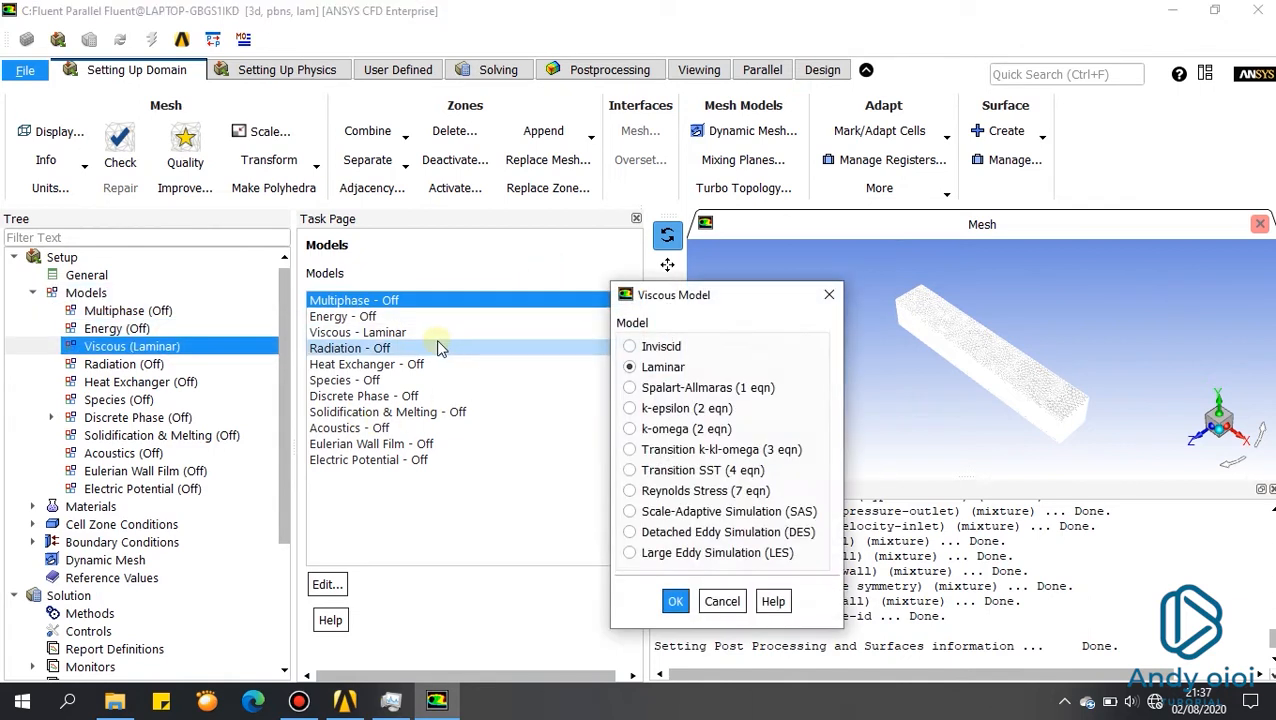
click(662, 408)
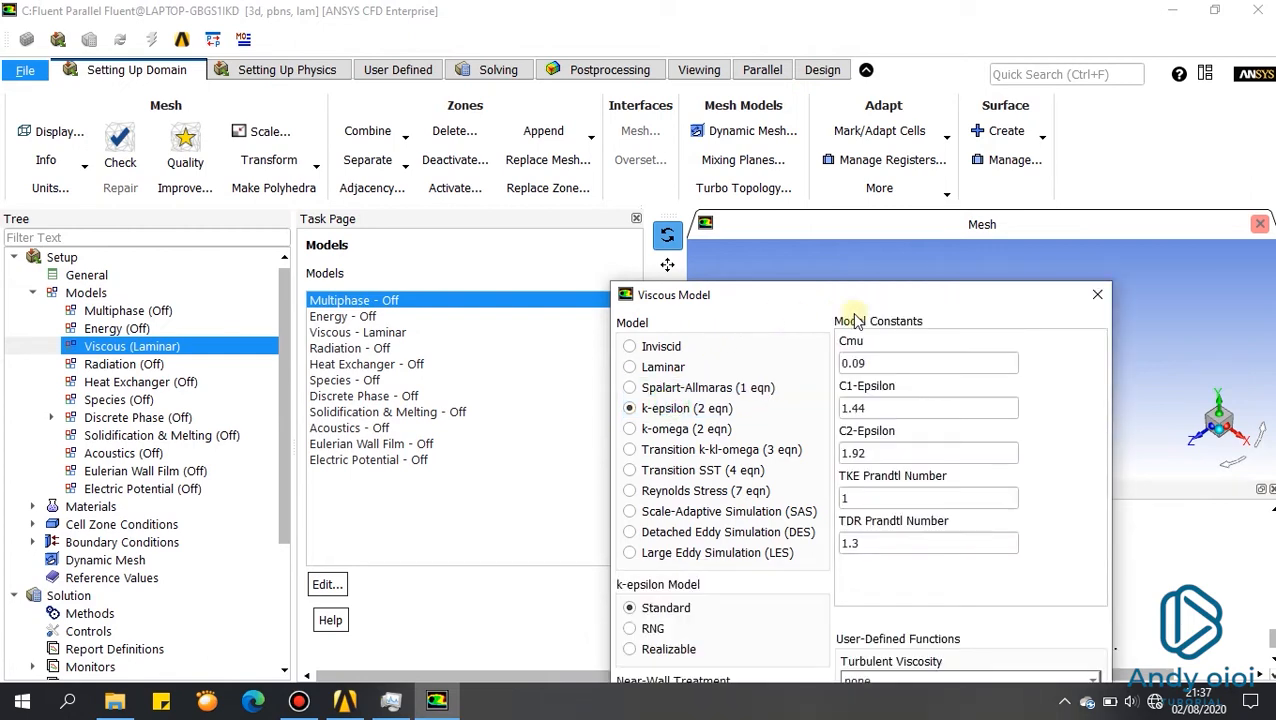
drag(864, 298, 778, 56)
click(711, 550)
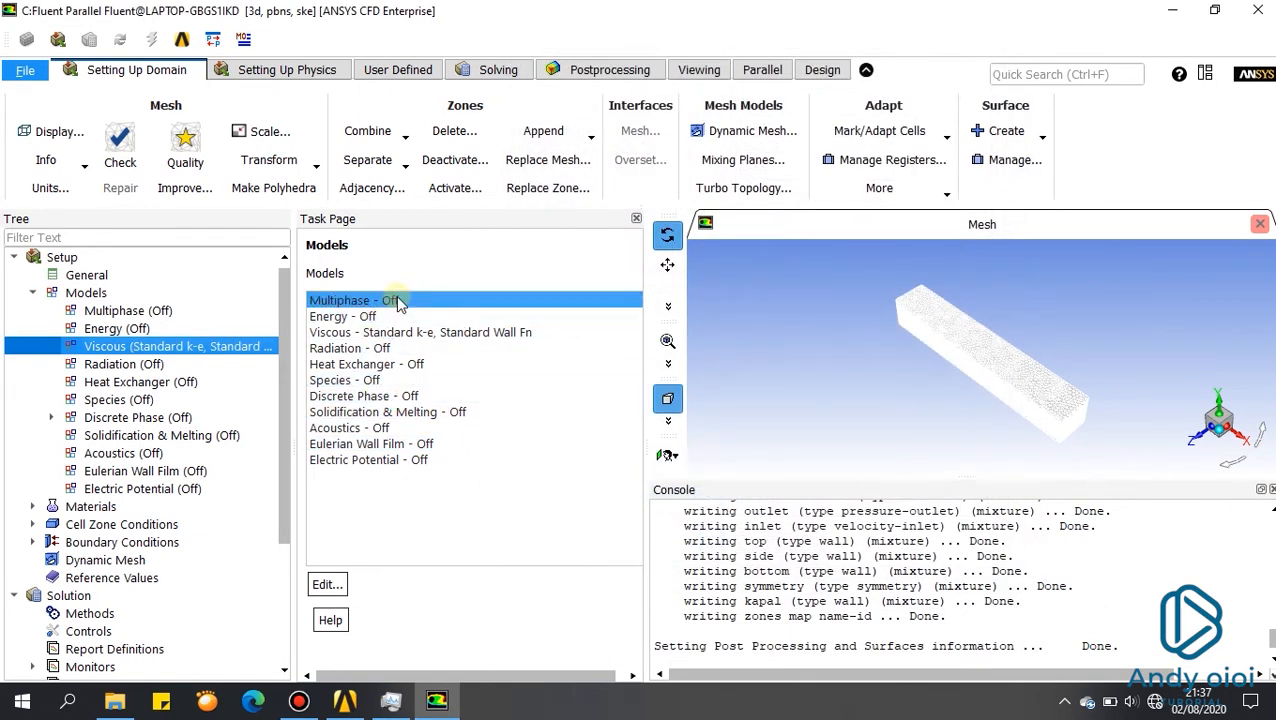
Step: Set the multiphase model to Volume of Fluid with Open Channel Flow, implicit formulation and implicit body force
double_click(396, 300)
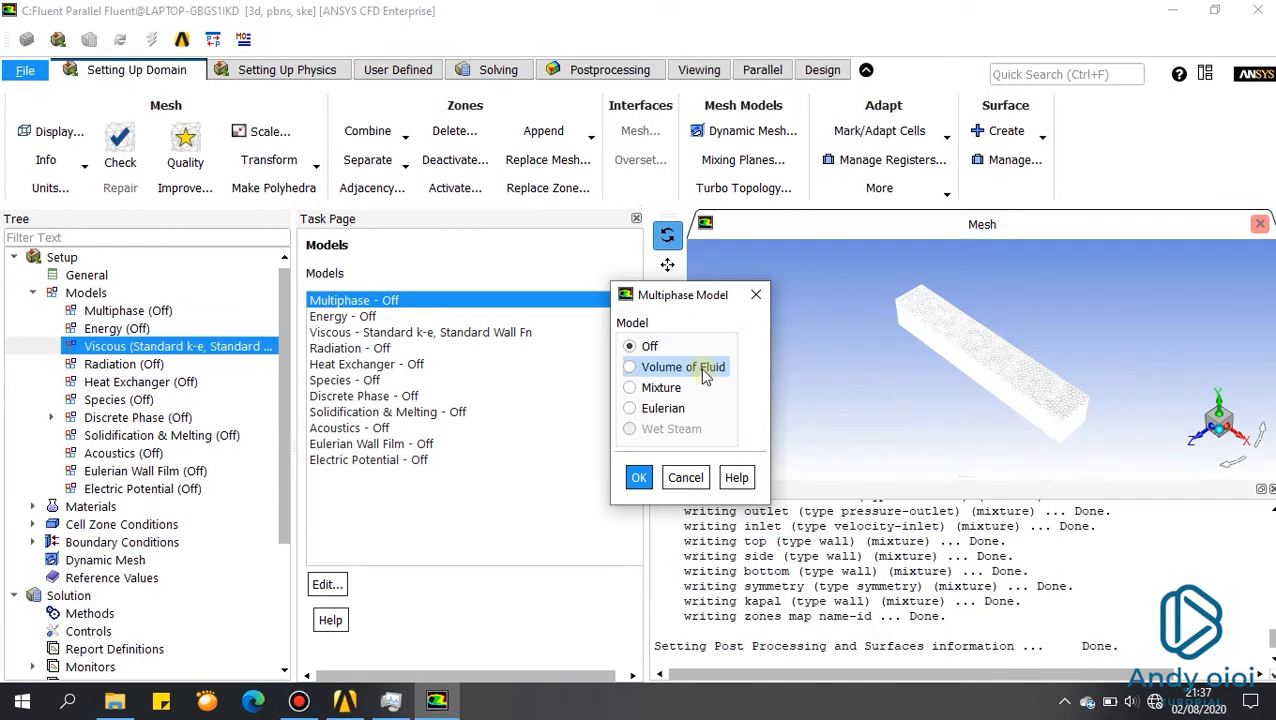
click(703, 370)
drag(792, 294, 702, 64)
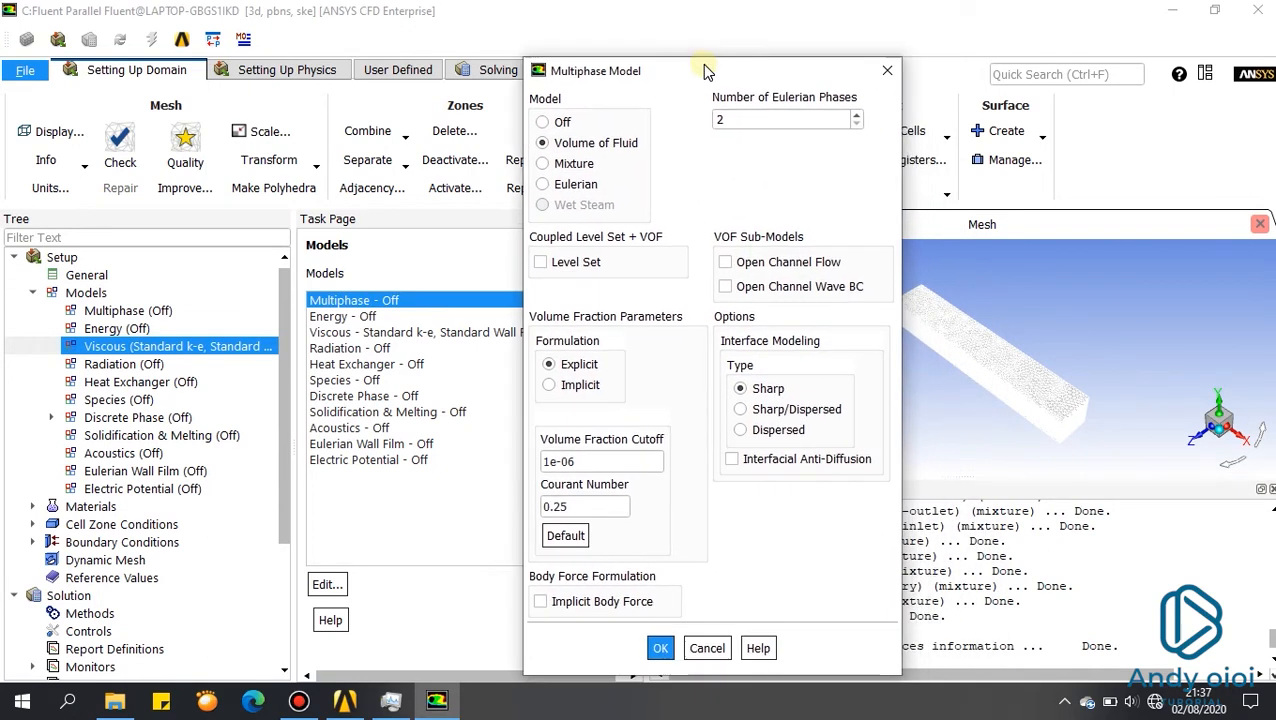
click(725, 262)
click(666, 385)
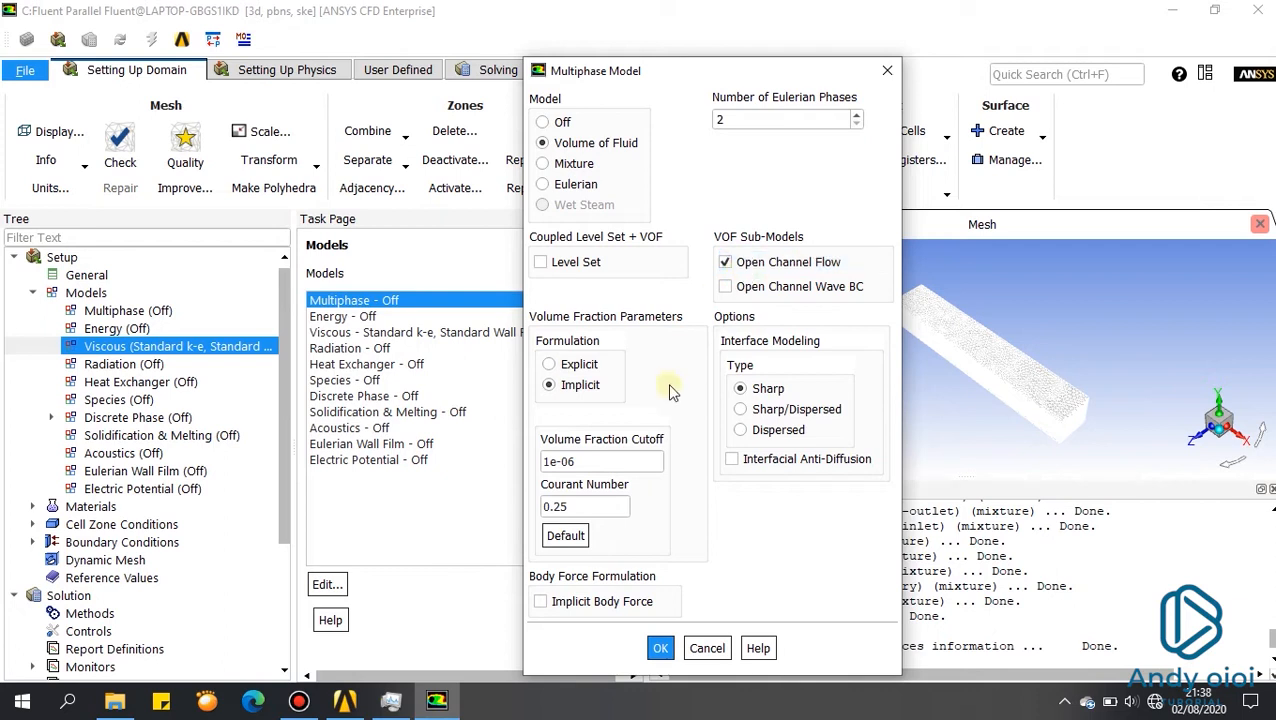
click(541, 601)
click(661, 648)
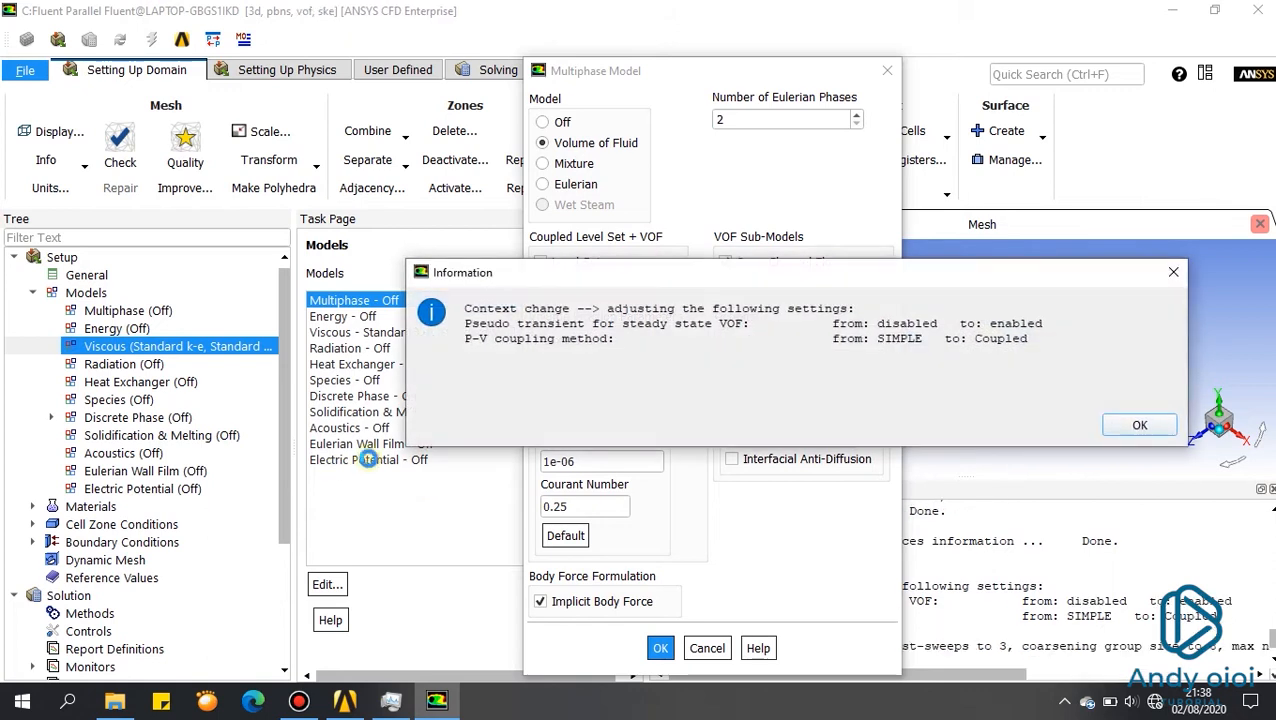
click(1140, 426)
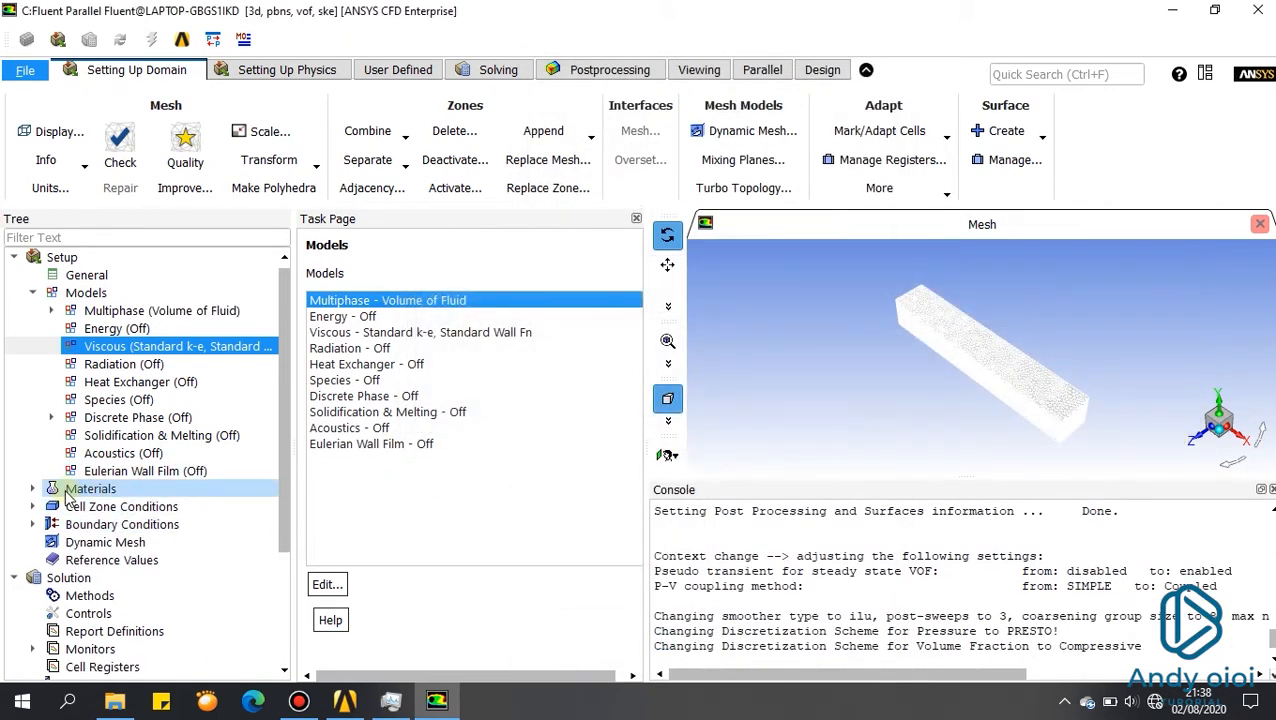
Step: Copy the fluid material water-liquid (h2o<l>) from the Fluent database into the case materials
double_click(104, 494)
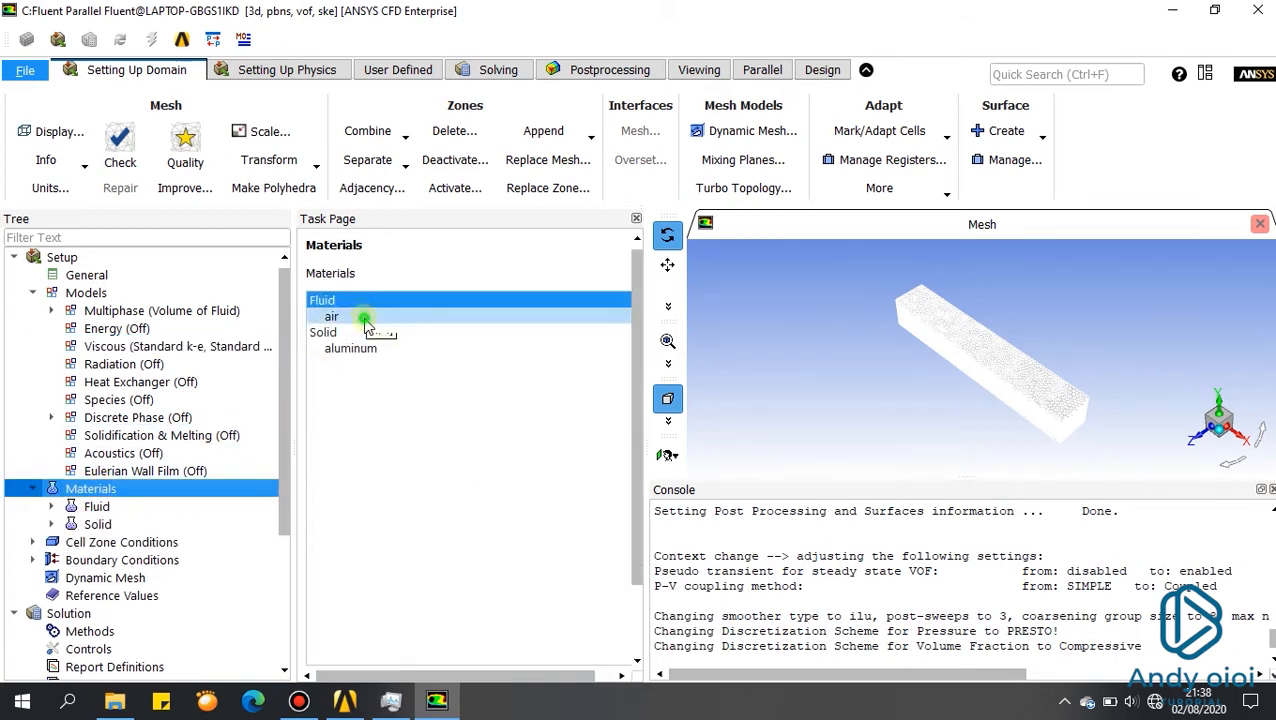
double_click(364, 318)
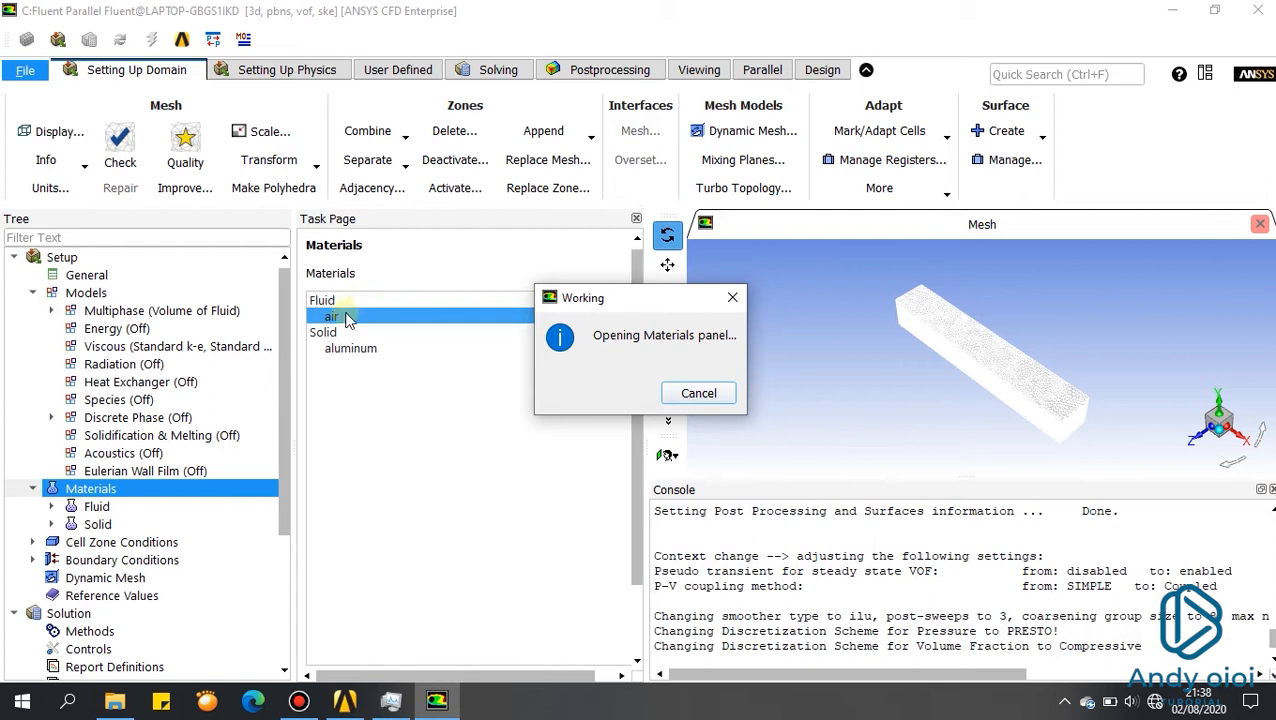
drag(885, 290, 503, 123)
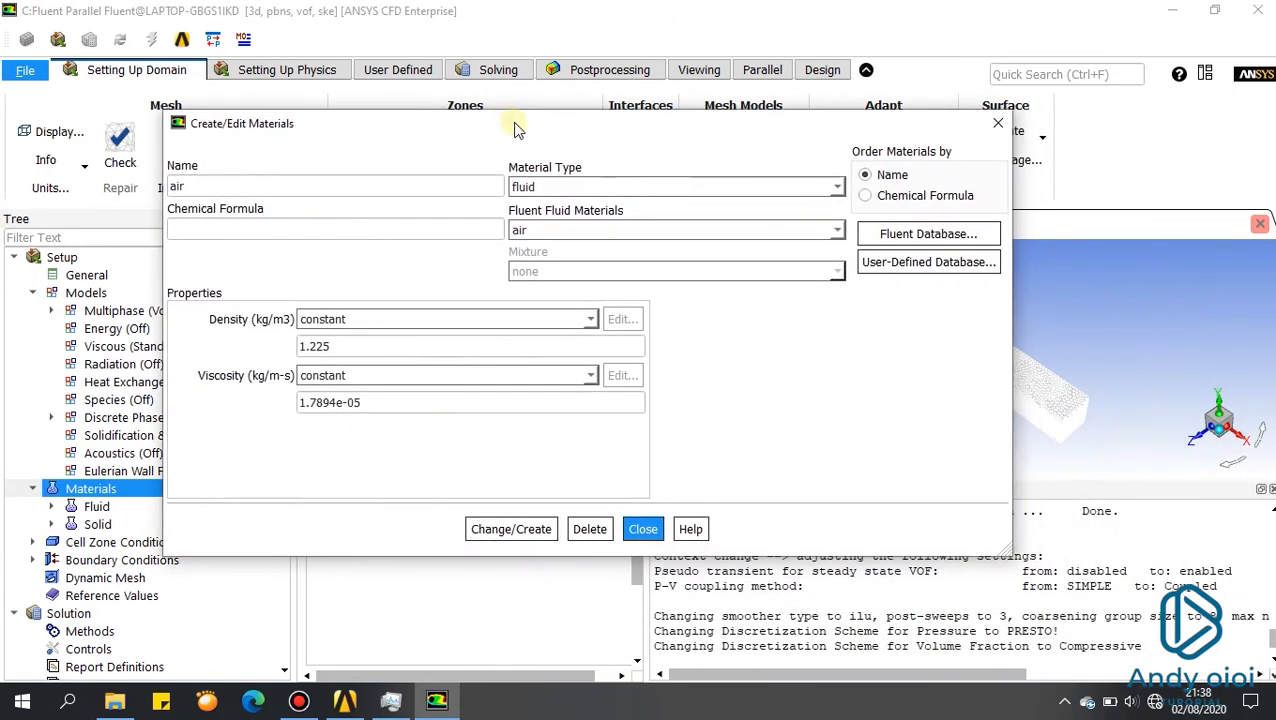
click(910, 240)
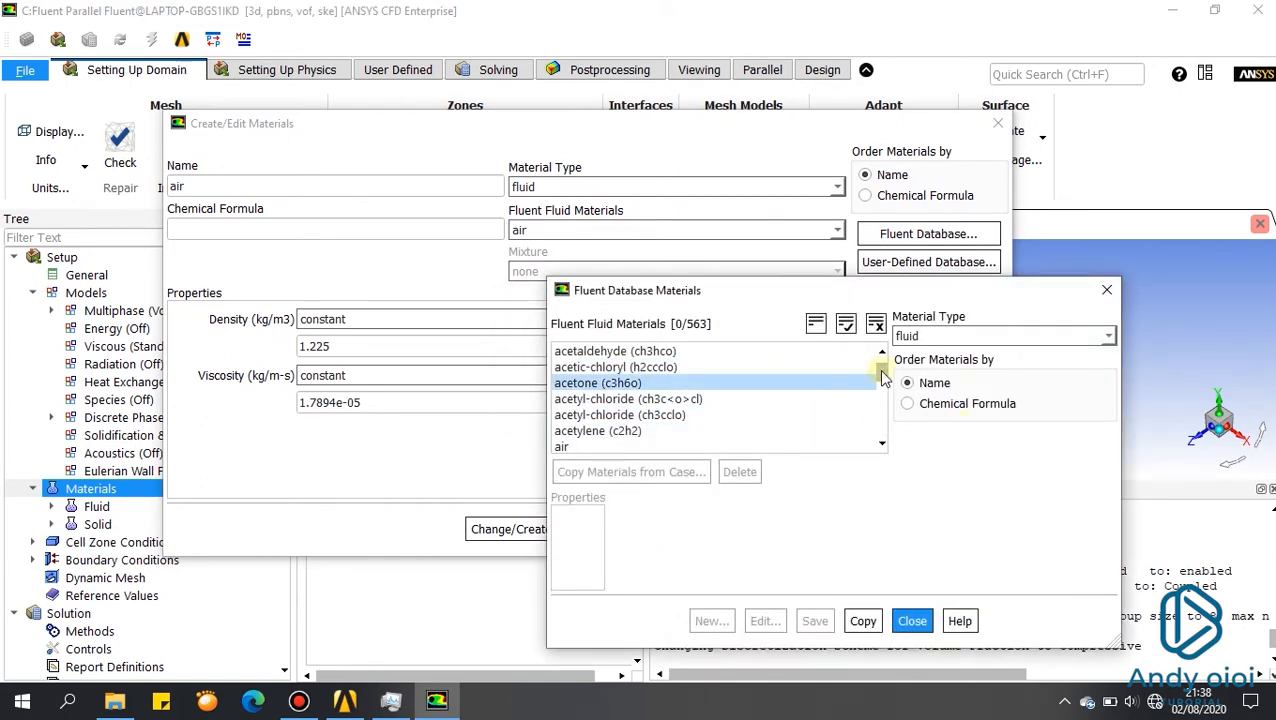
drag(879, 373, 890, 444)
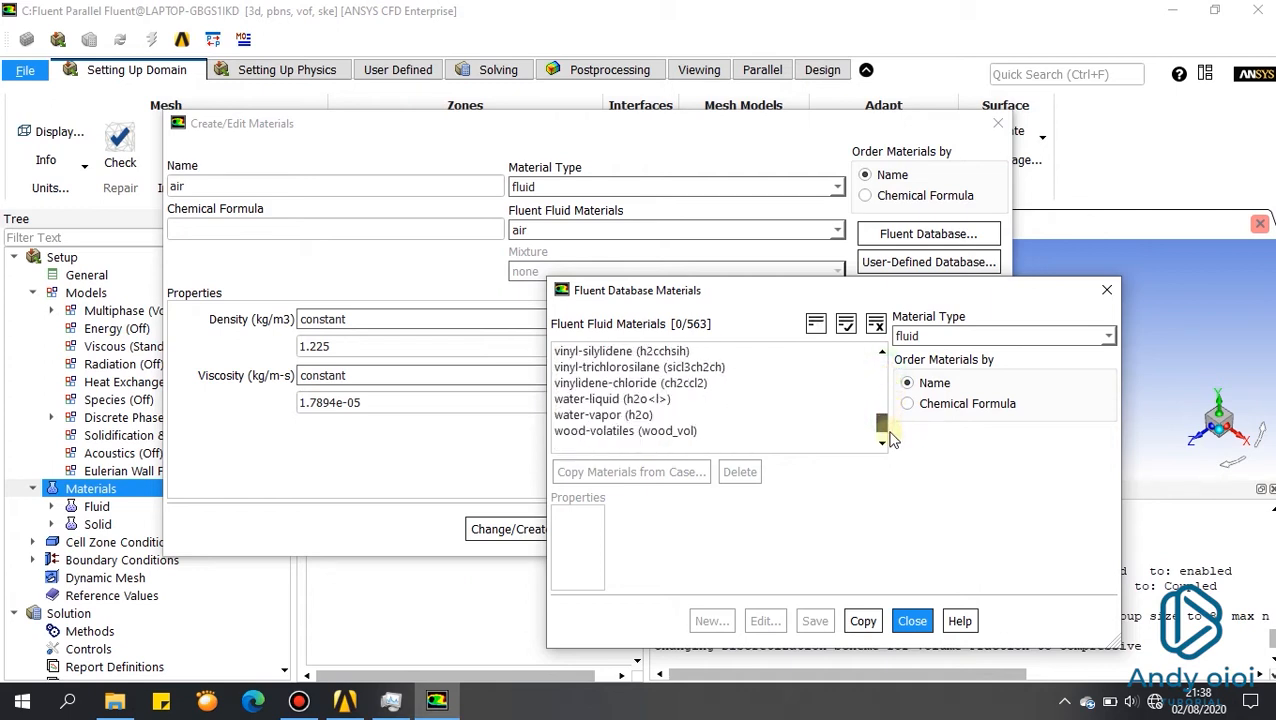
click(700, 401)
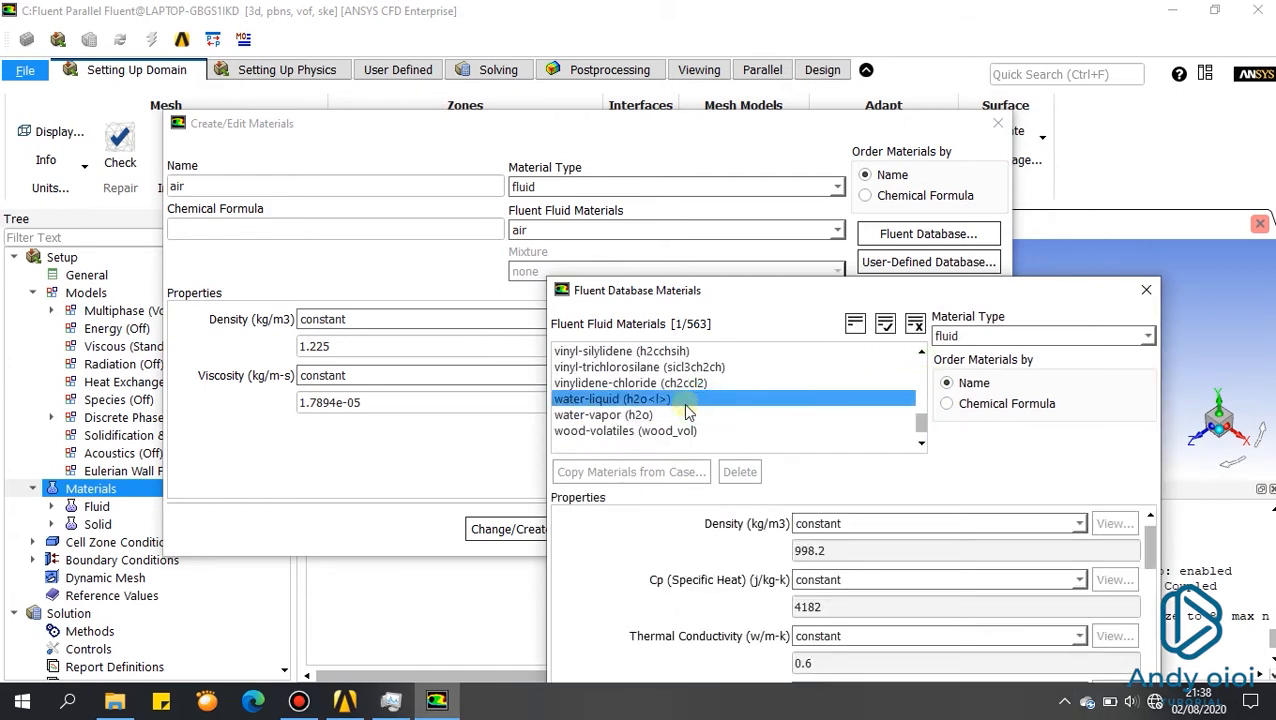
drag(887, 290, 757, 139)
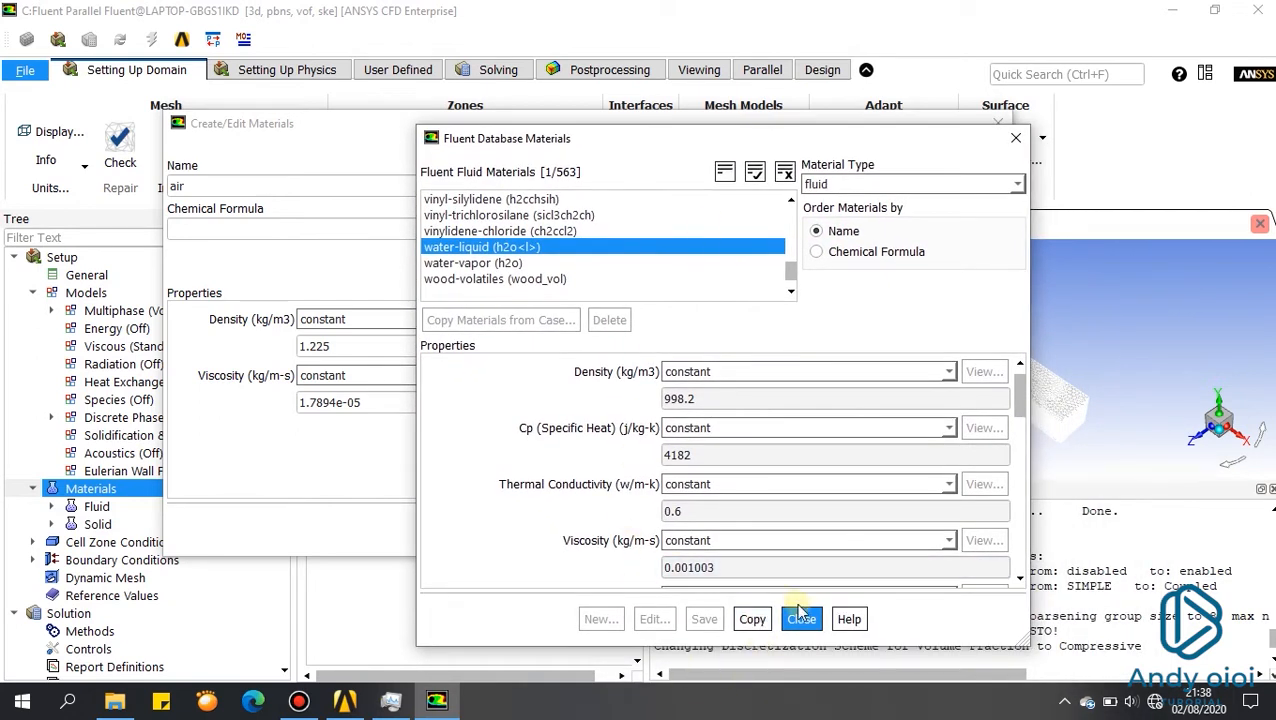
click(752, 620)
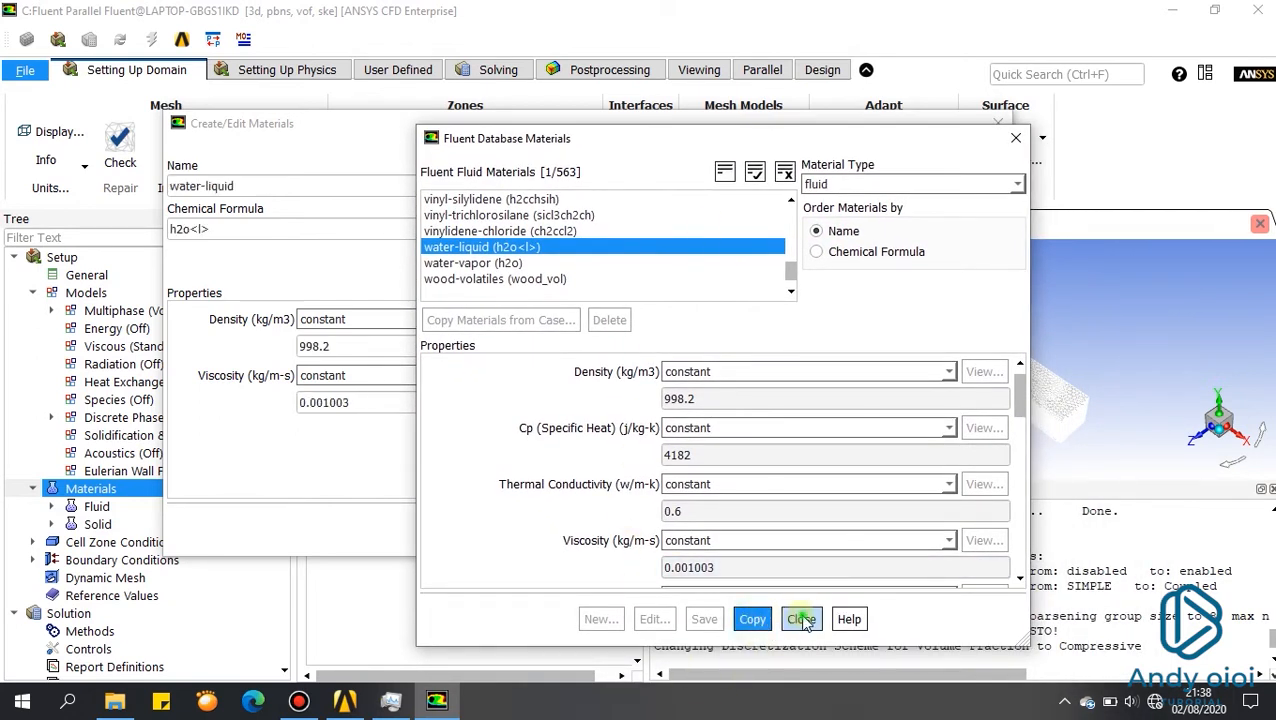
click(803, 620)
click(643, 529)
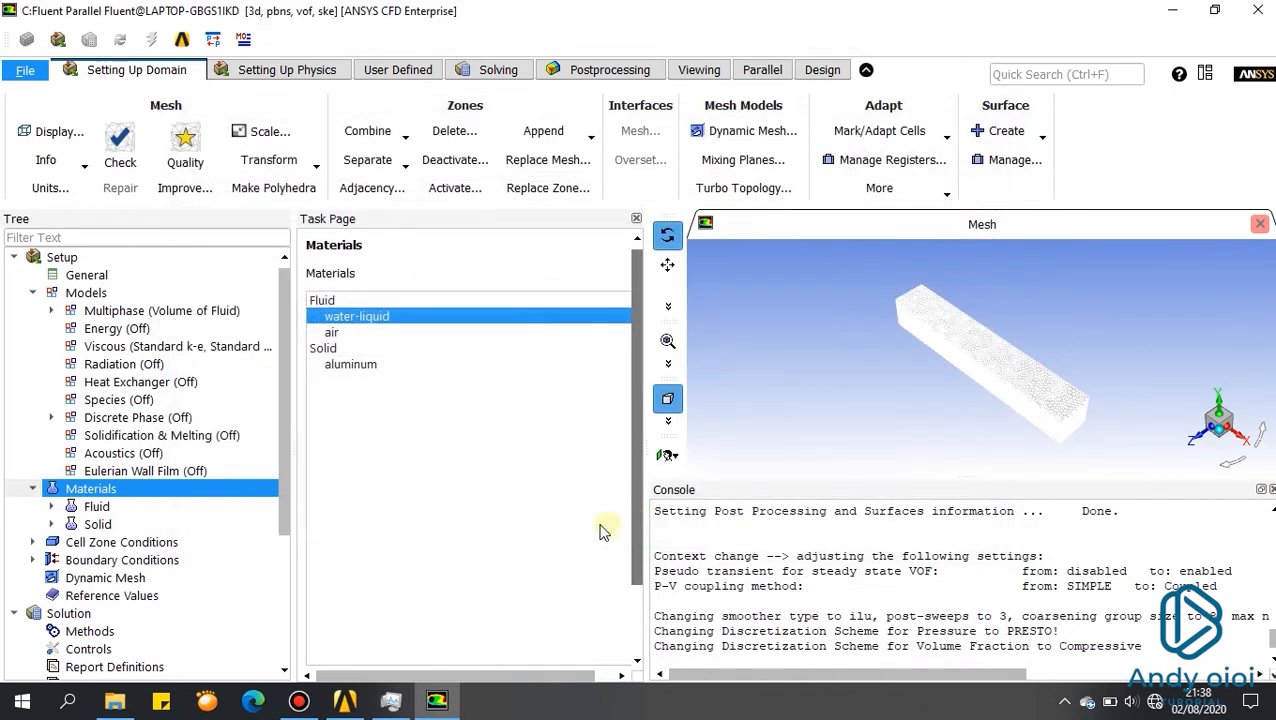
Step: Assign water-liquid as the material of the secondary phase, phase-2, and collapse the Models and Materials branches
click(52, 310)
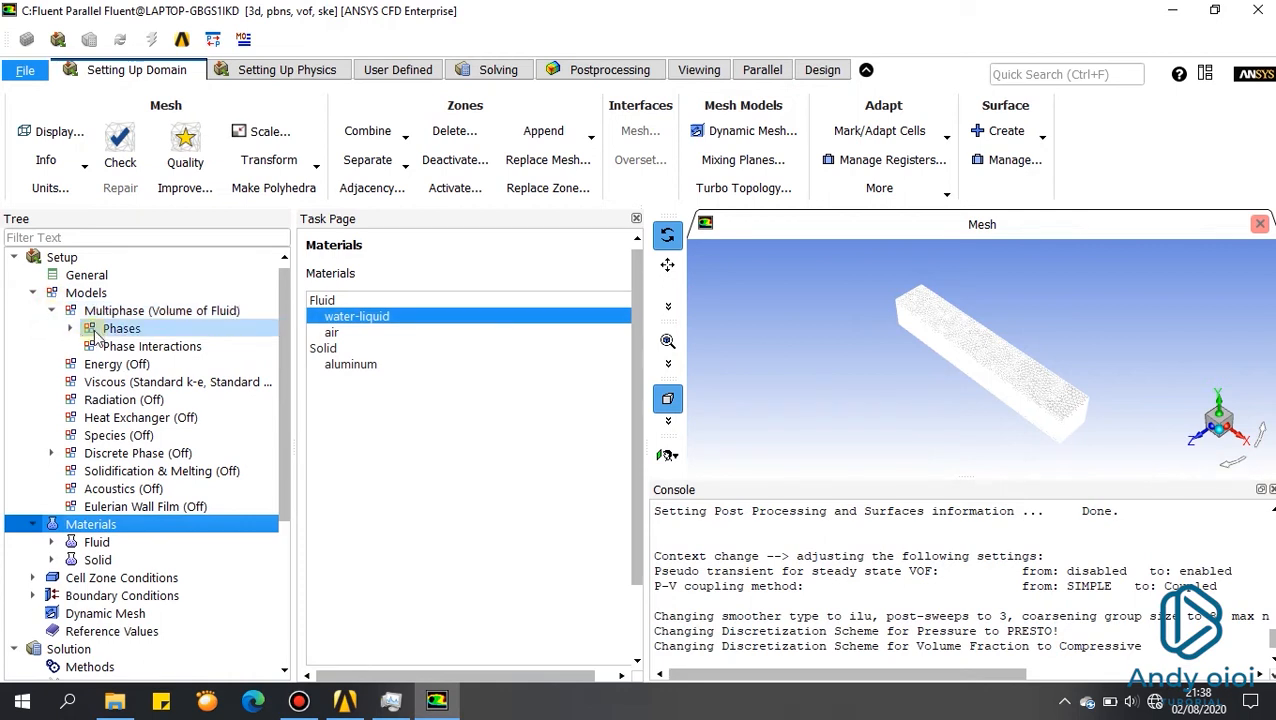
click(69, 330)
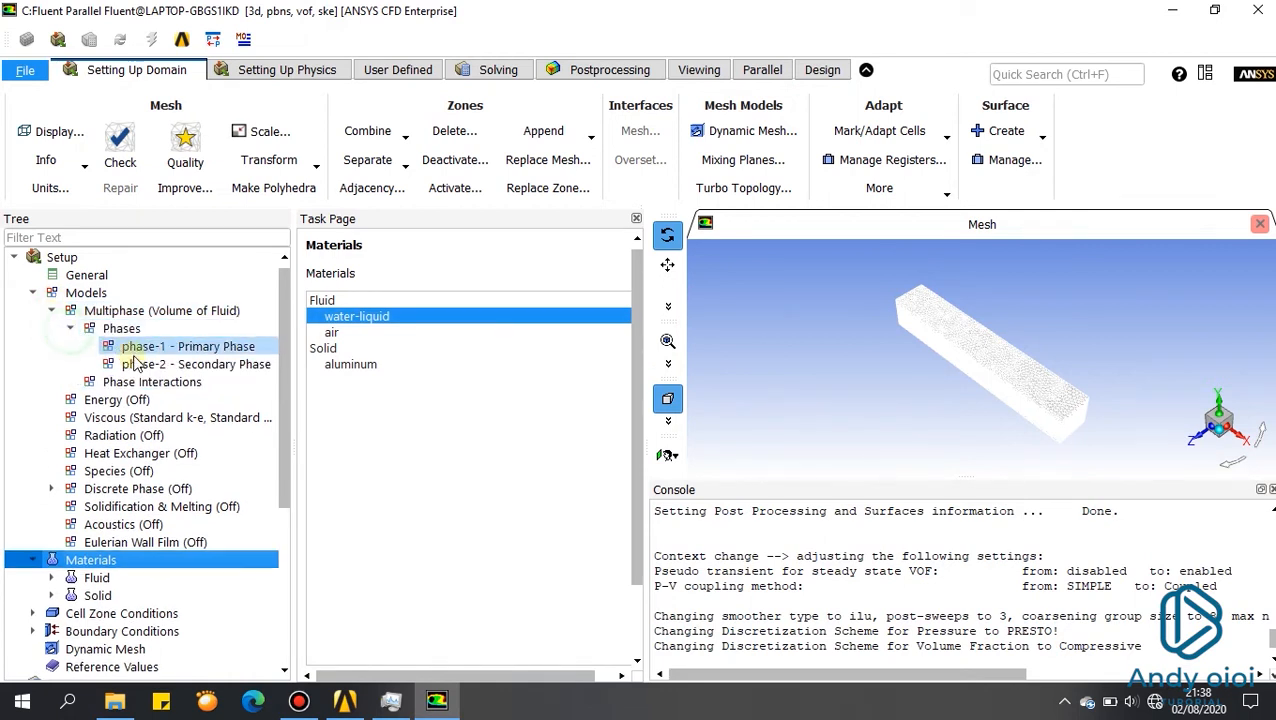
double_click(230, 365)
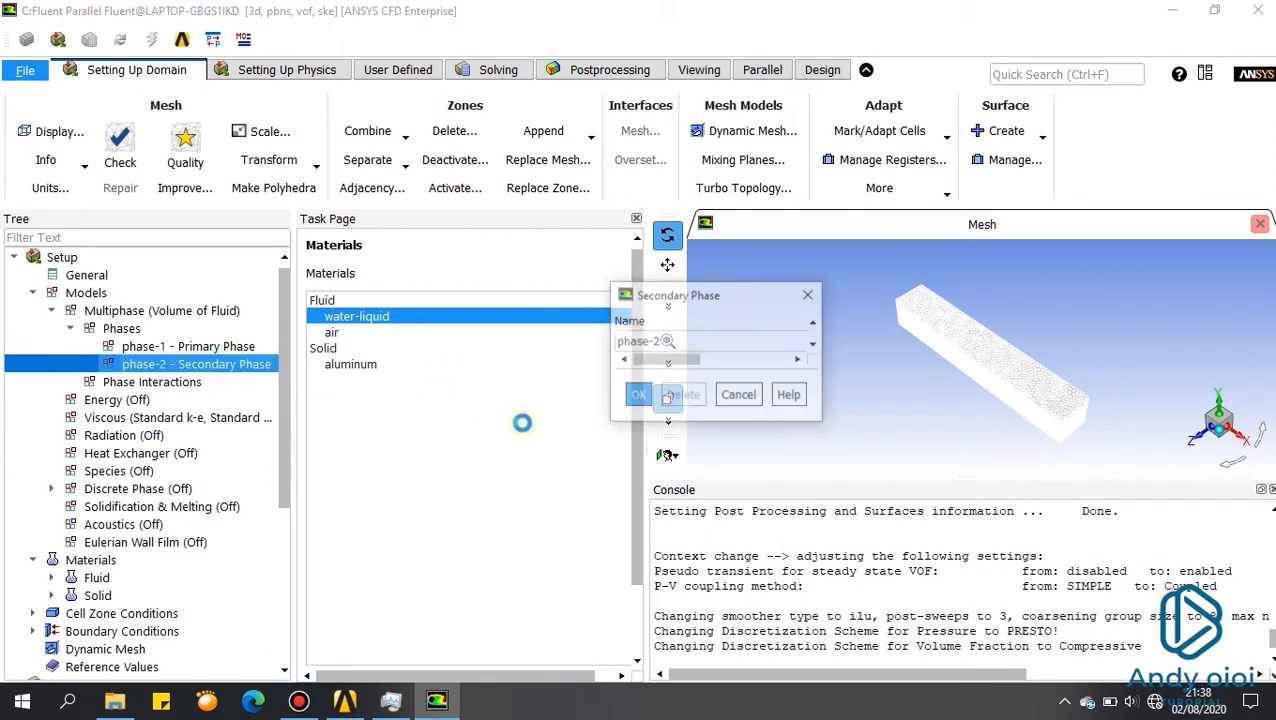
click(857, 371)
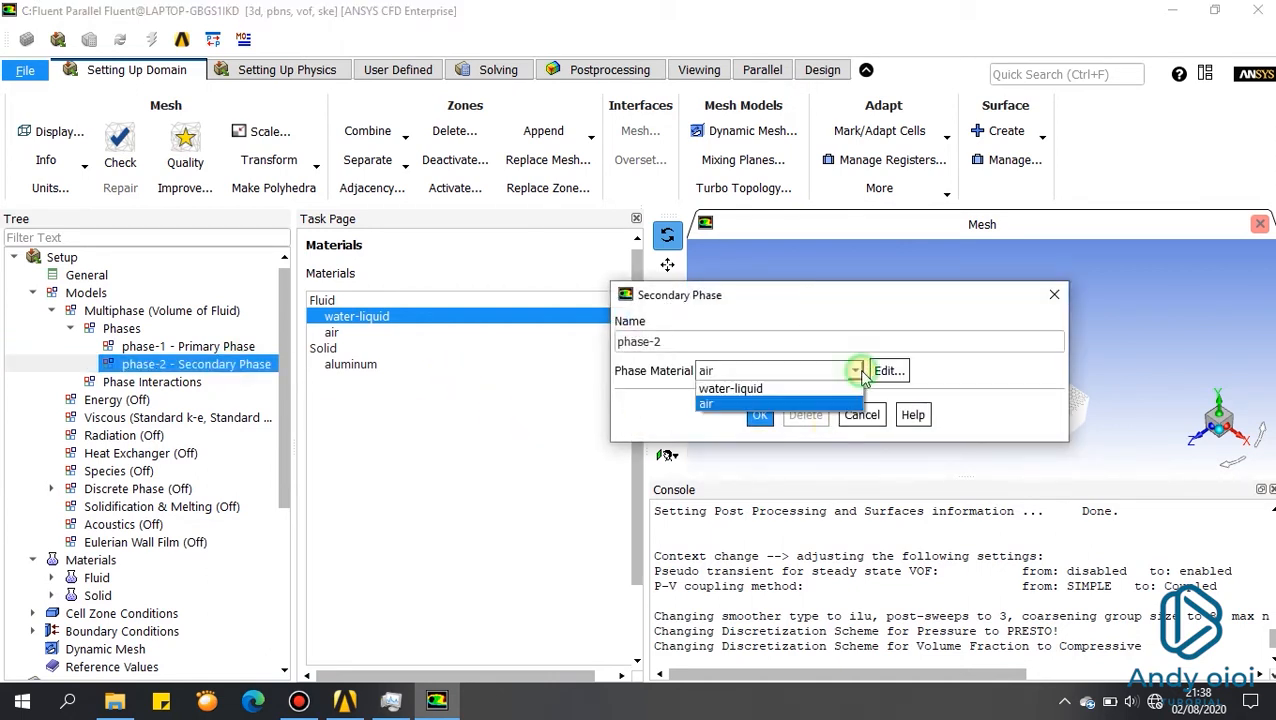
click(806, 389)
click(760, 416)
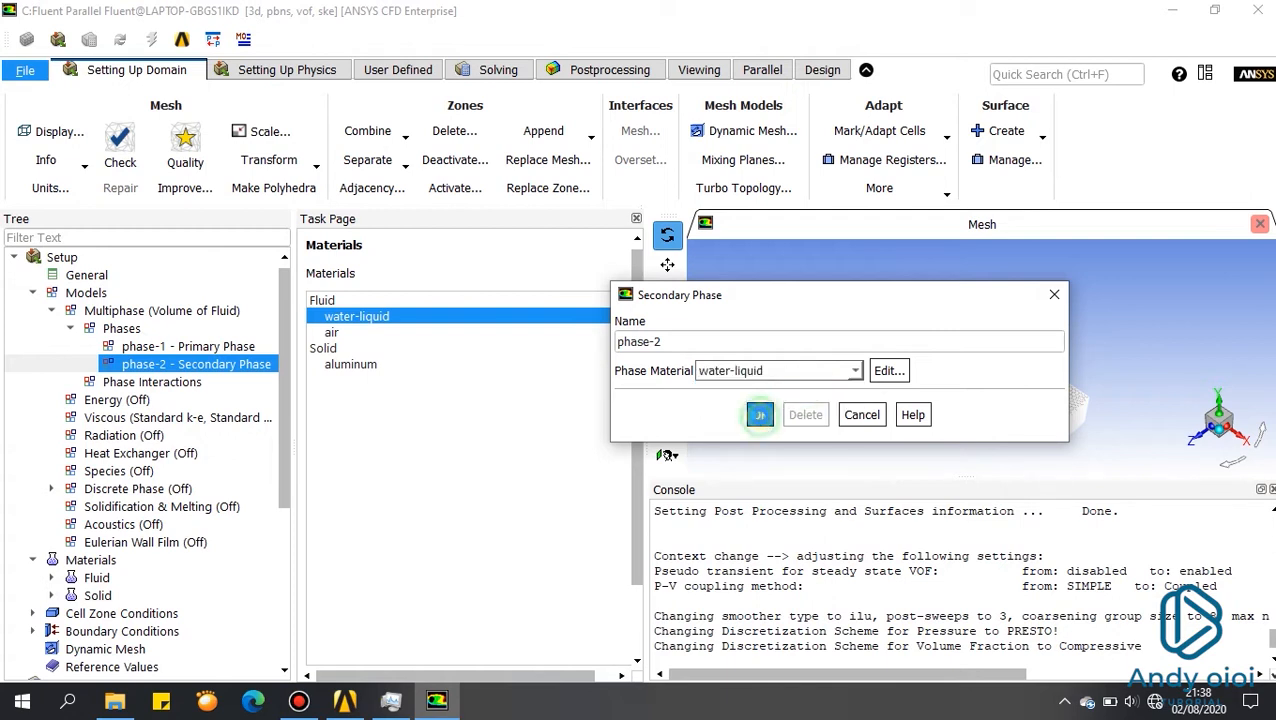
click(33, 293)
click(33, 311)
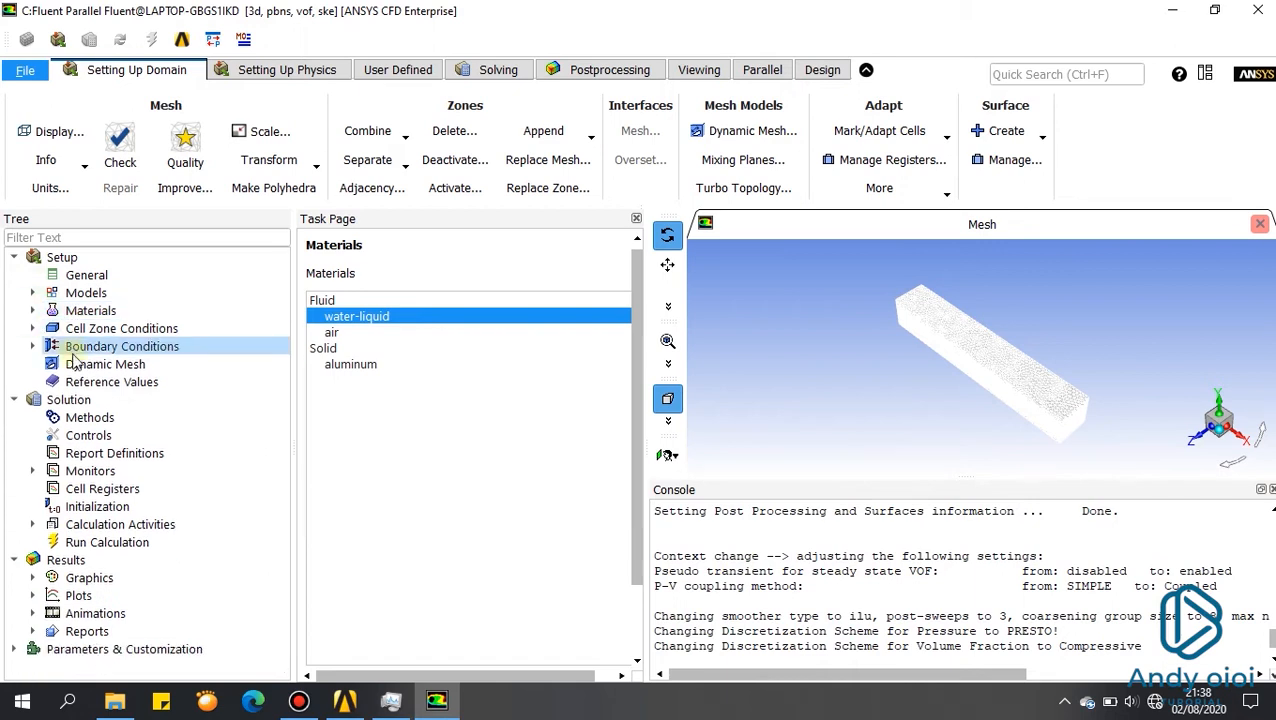
Step: Change the boundary type of the inlet zone to pressure-inlet
click(32, 346)
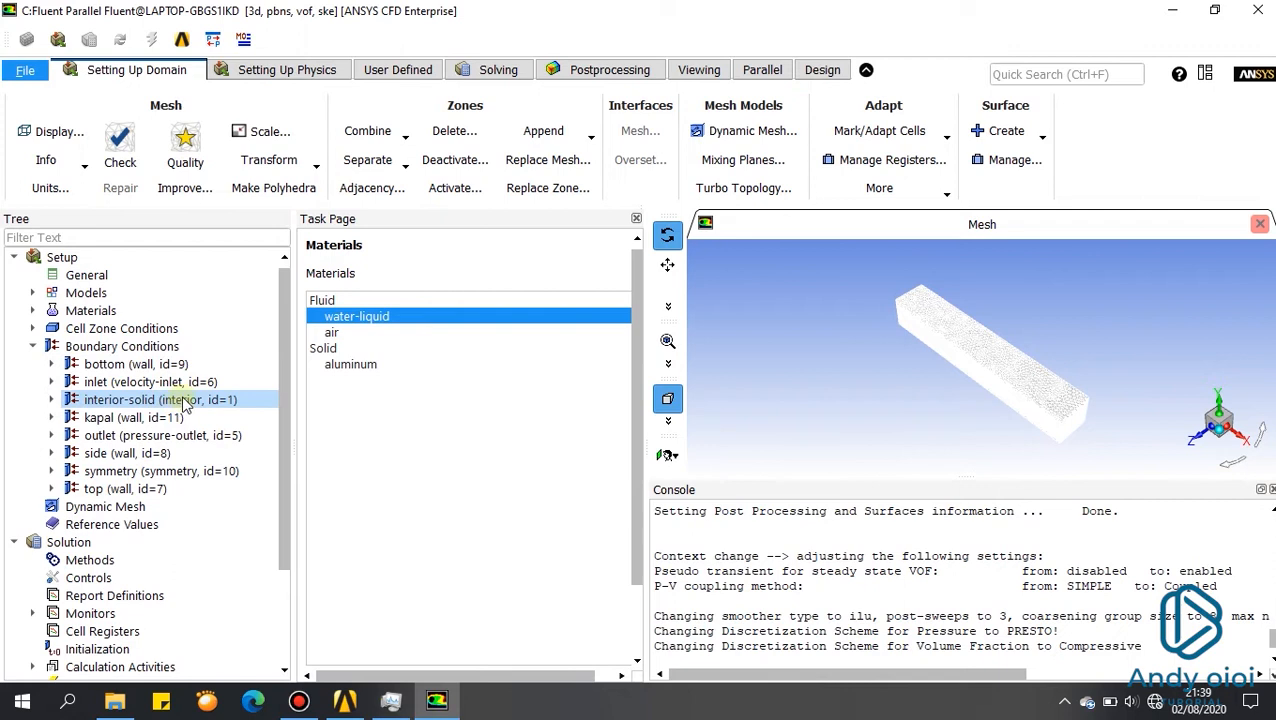
double_click(125, 346)
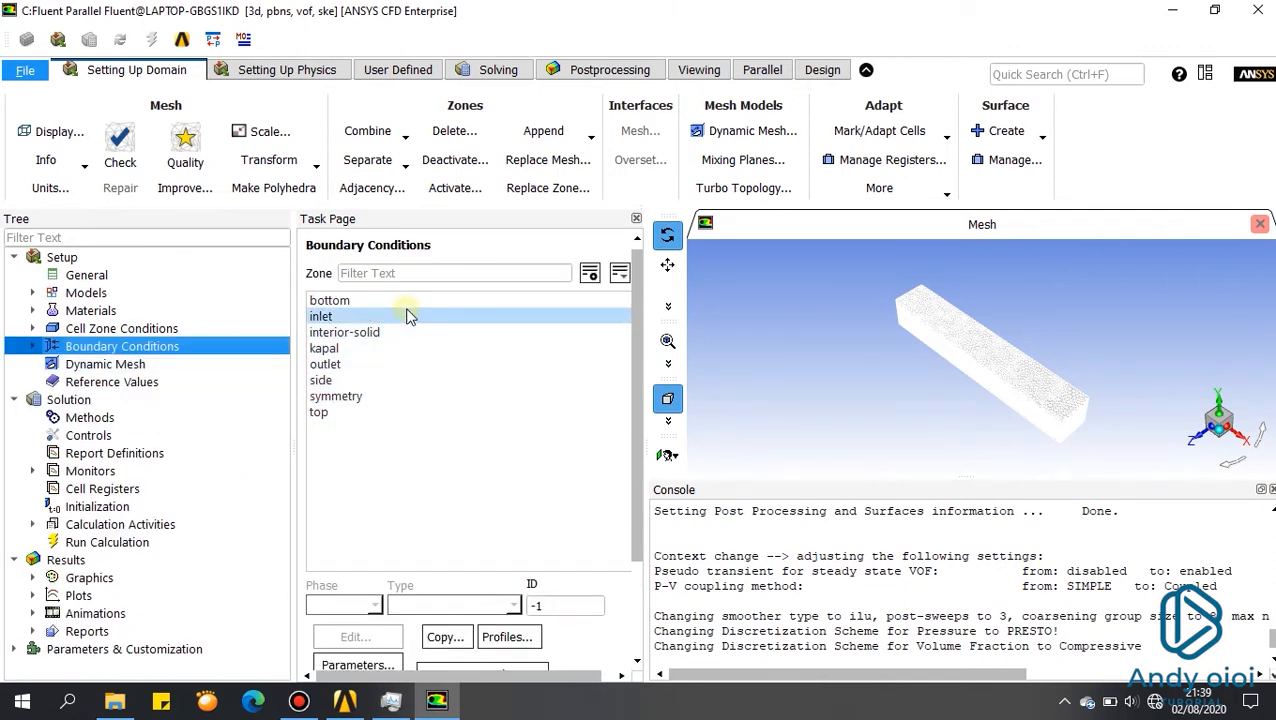
click(406, 316)
scroll(530, 578, down, 1)
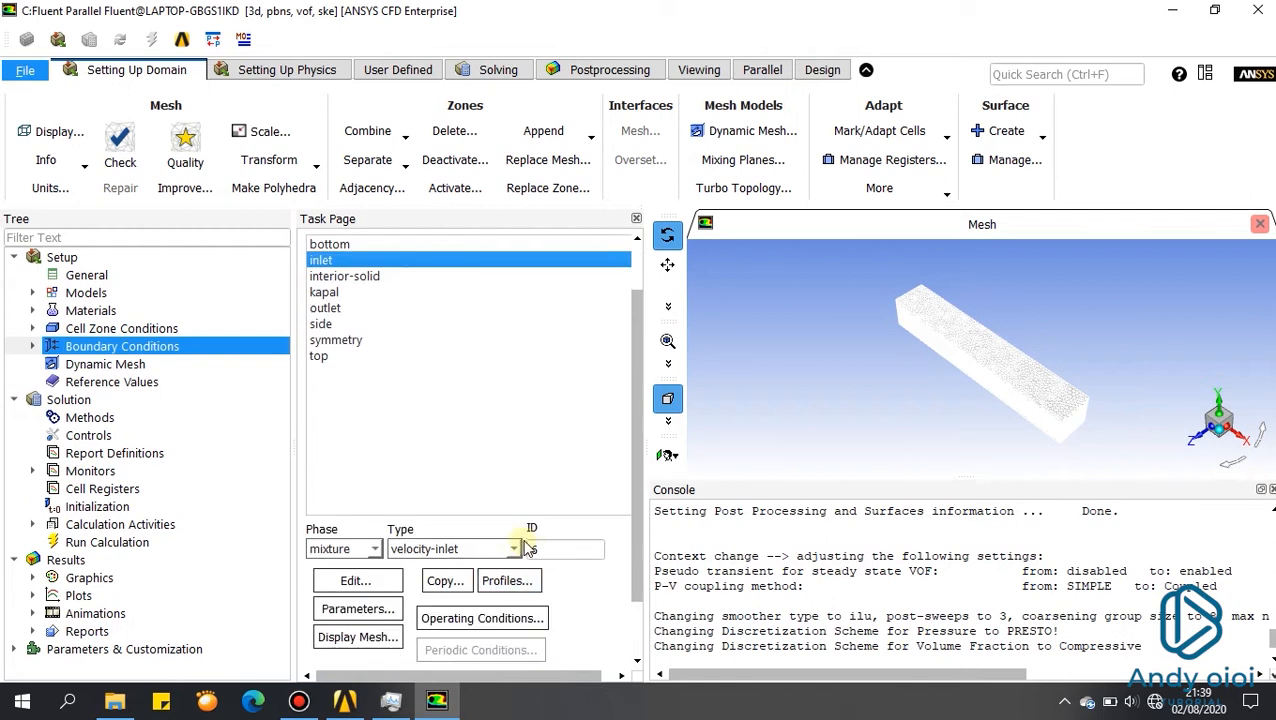
click(516, 549)
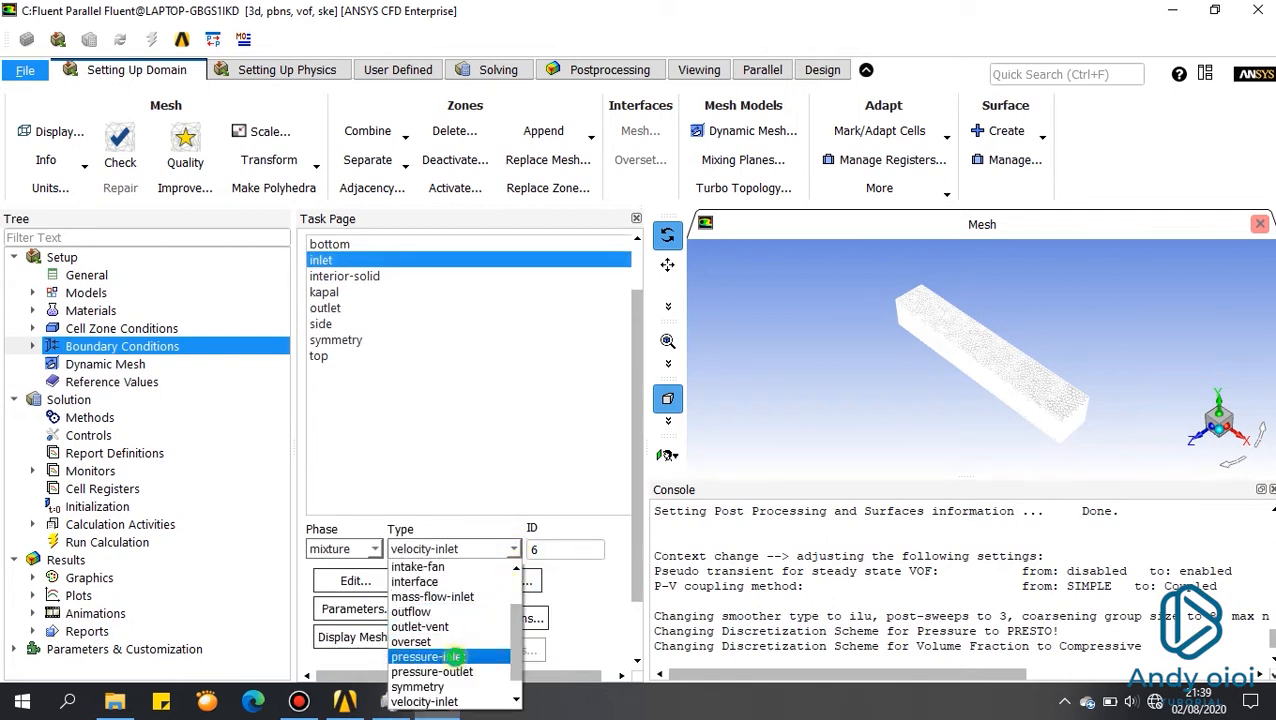
click(452, 656)
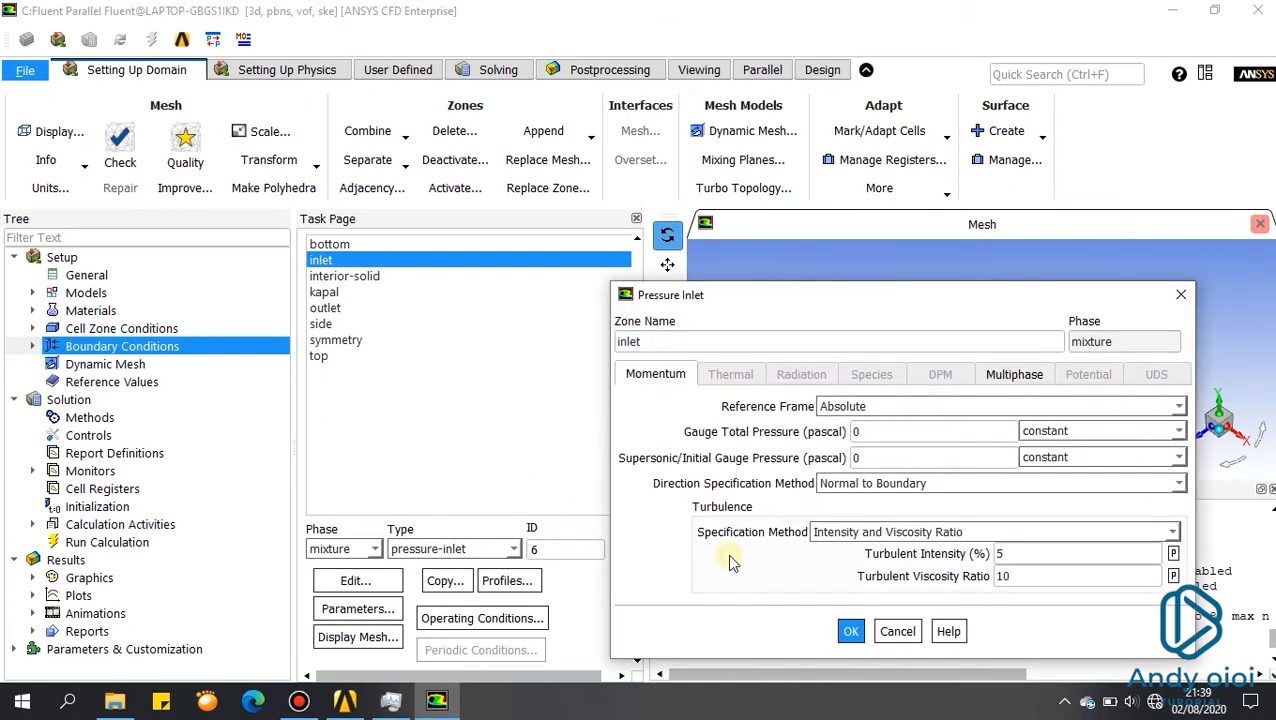
Step: Enable Open Channel in the inlet's multiphase settings and set the velocity magnitude to 2 m/s
drag(985, 298, 791, 201)
click(824, 278)
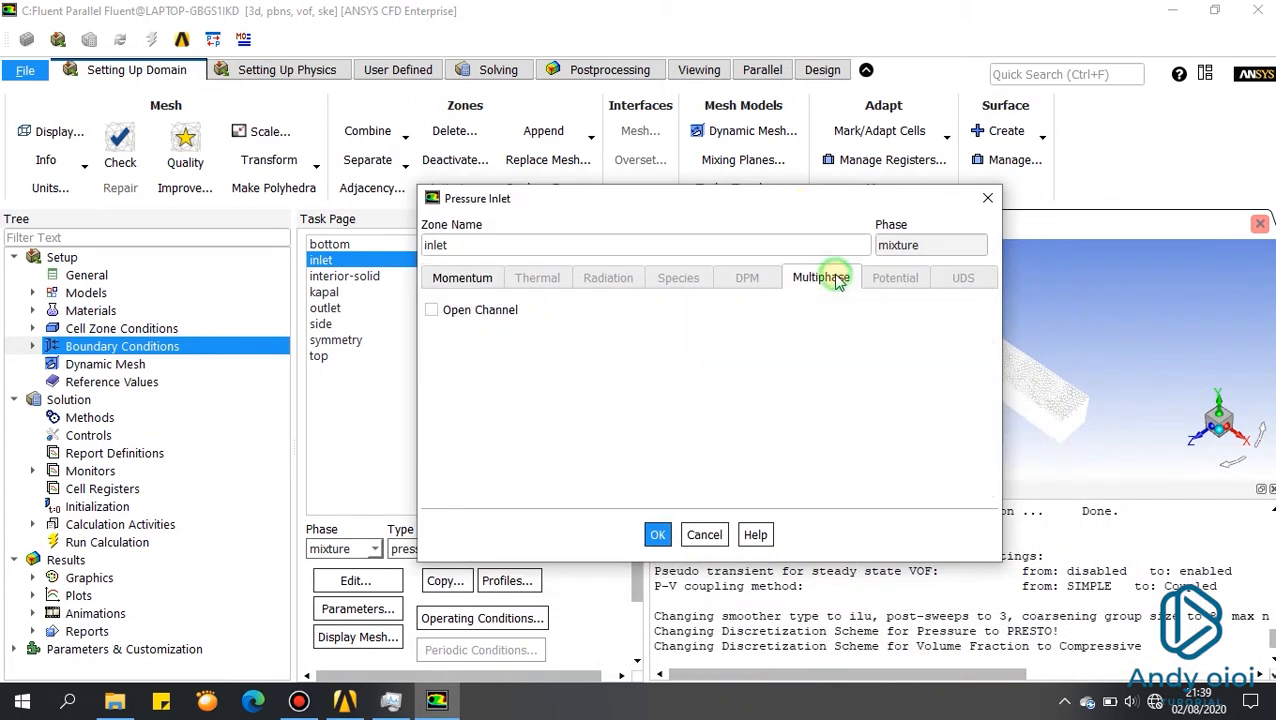
click(432, 310)
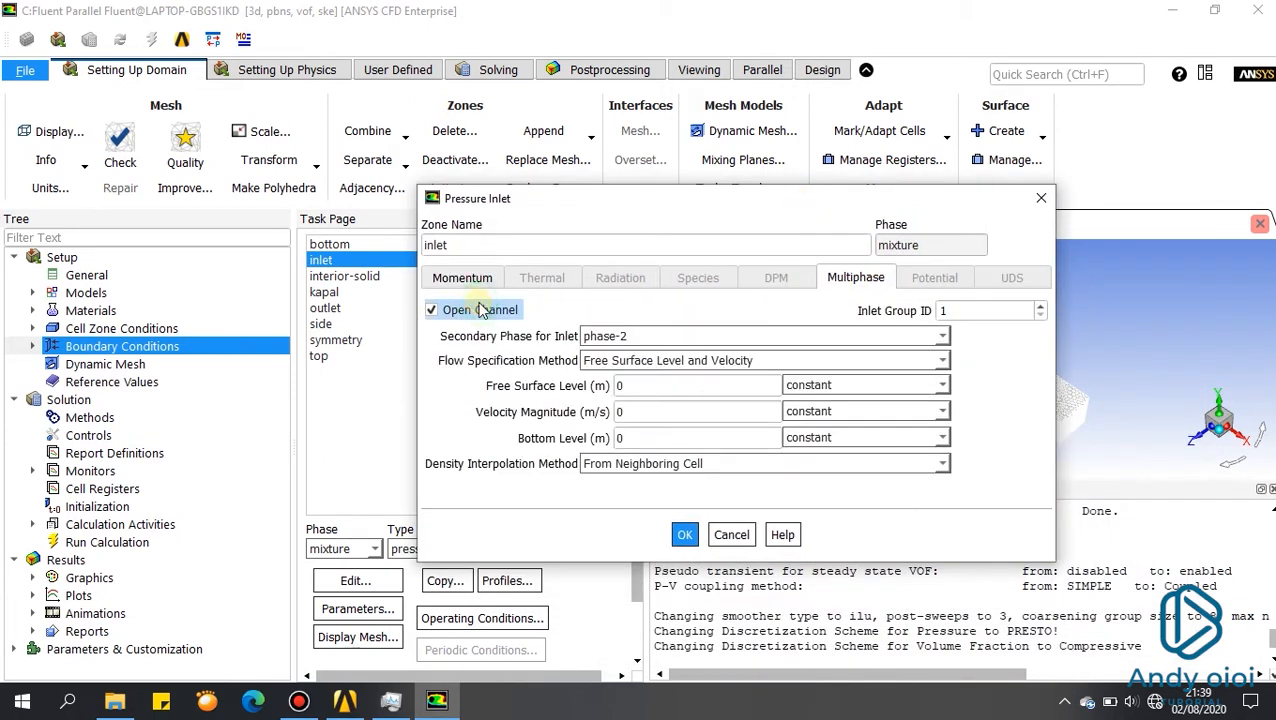
click(694, 411)
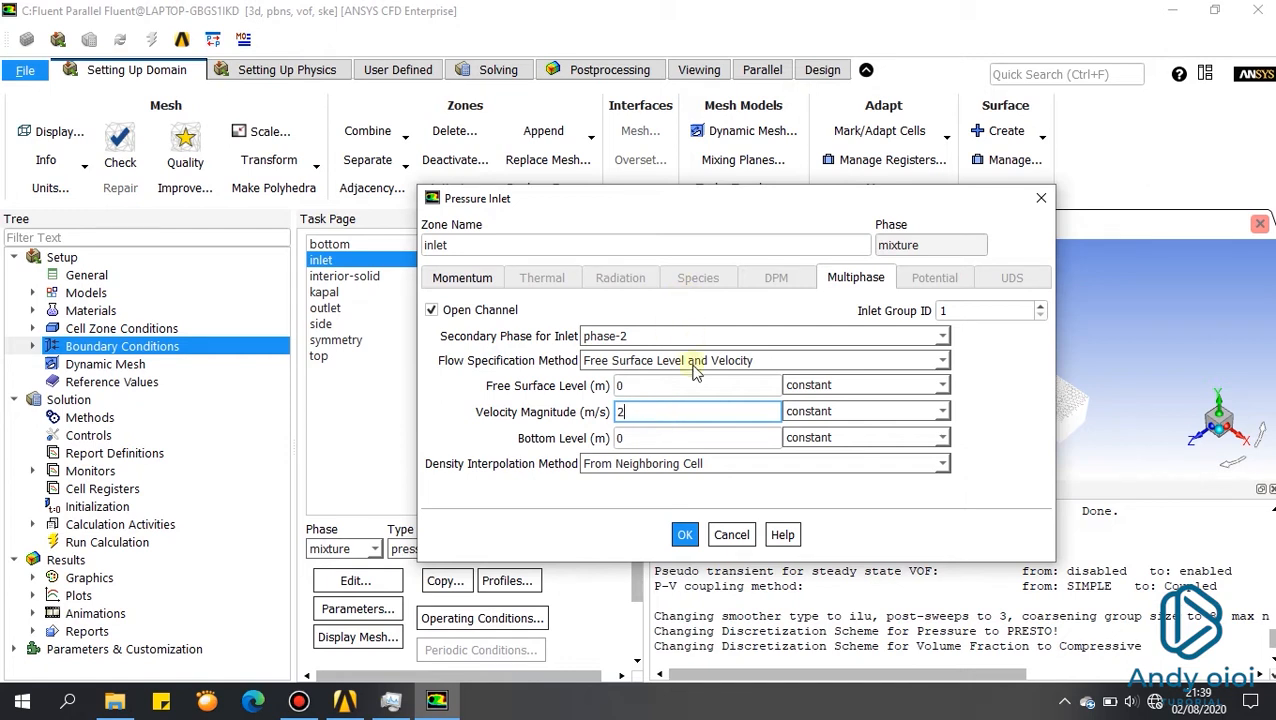
click(691, 437)
click(691, 437)
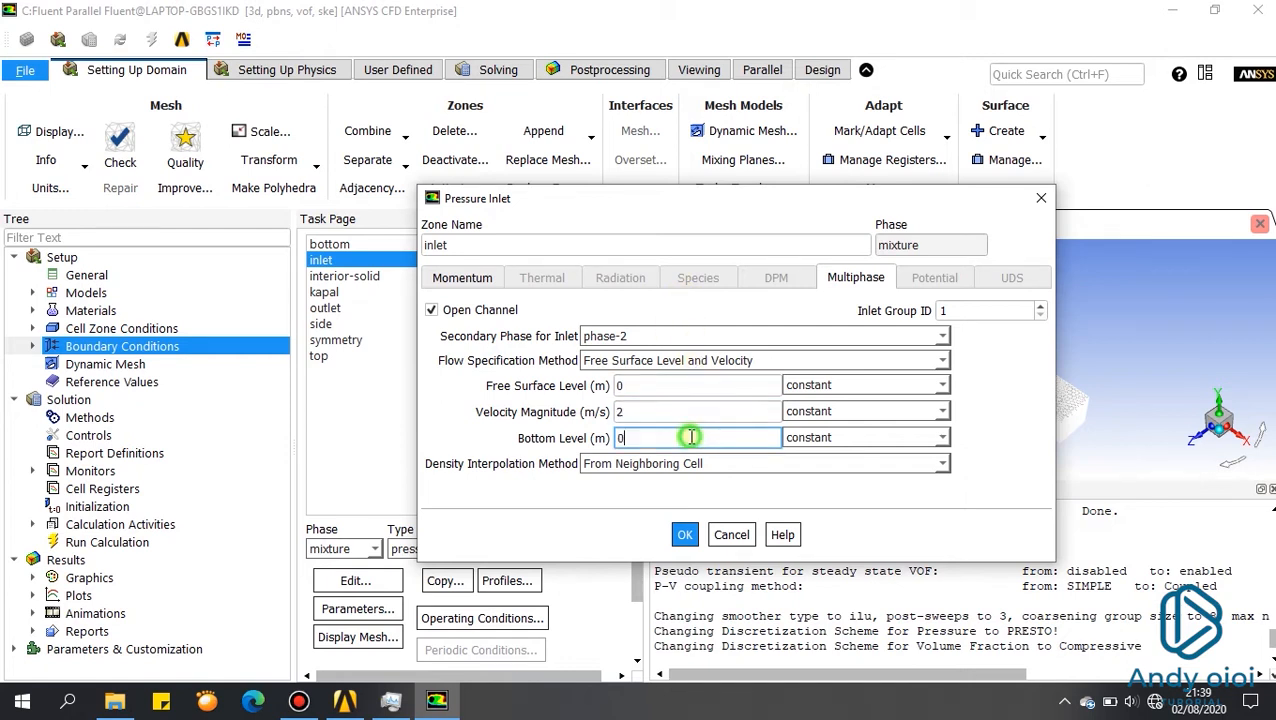
double_click(621, 437)
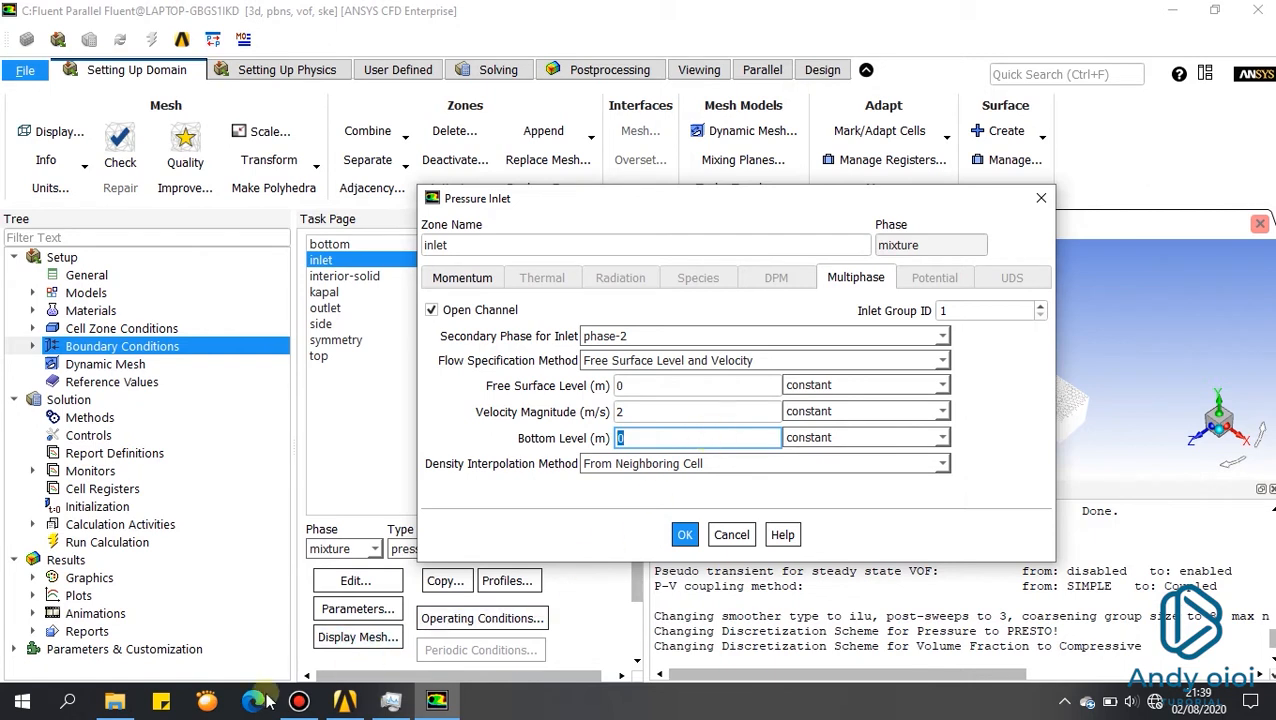
Step: Open the part hull kapal untuk simulasi in Inventor and examine the domain dimensions in Sketch14 under Extrusion1
click(112, 707)
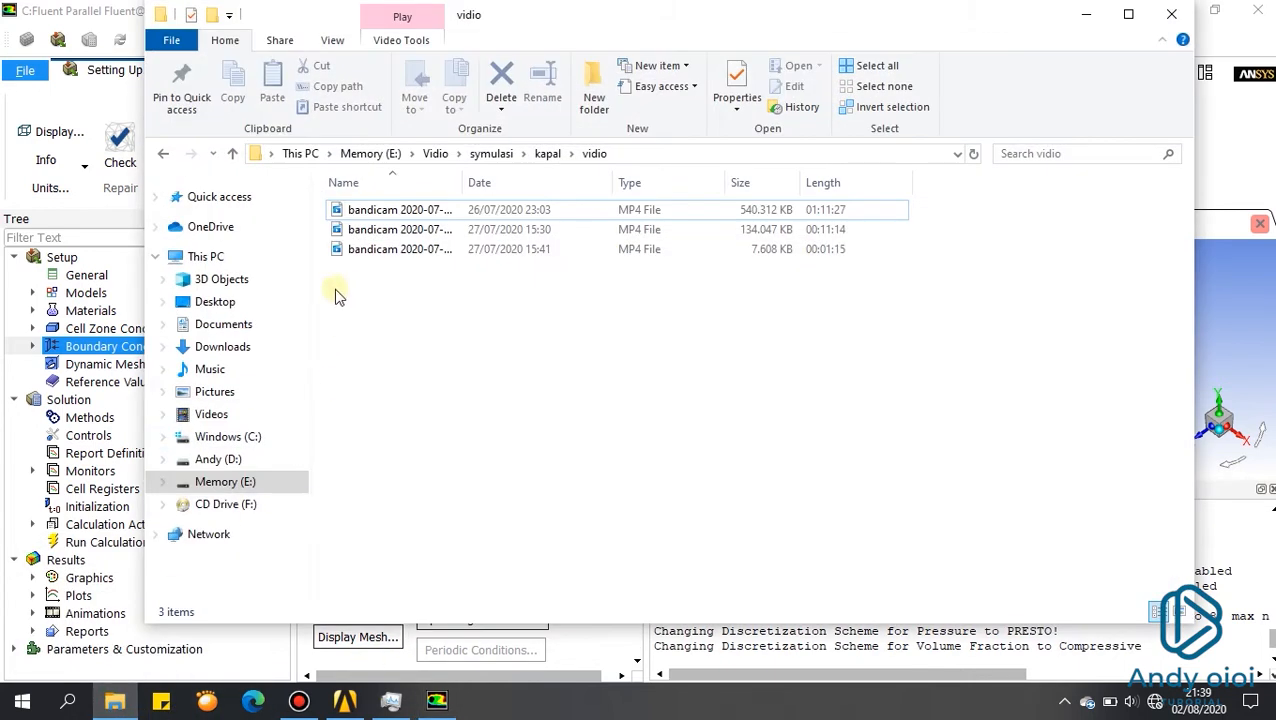
click(547, 155)
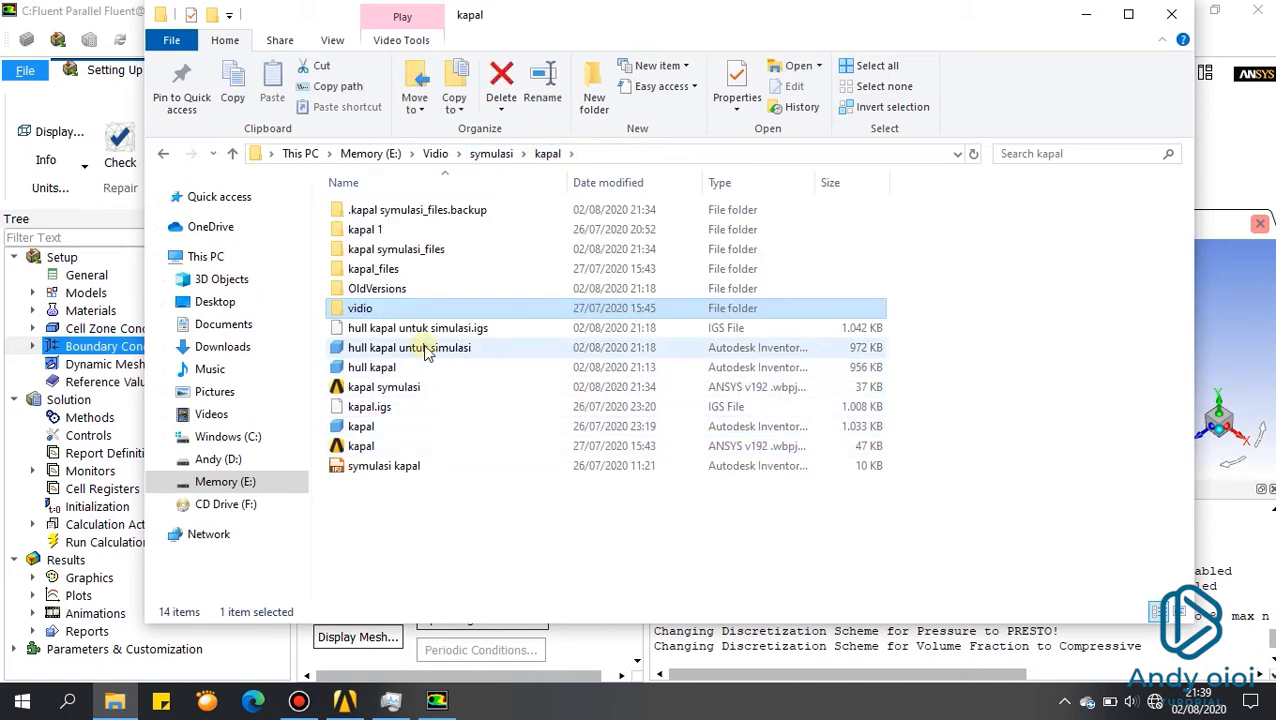
double_click(463, 350)
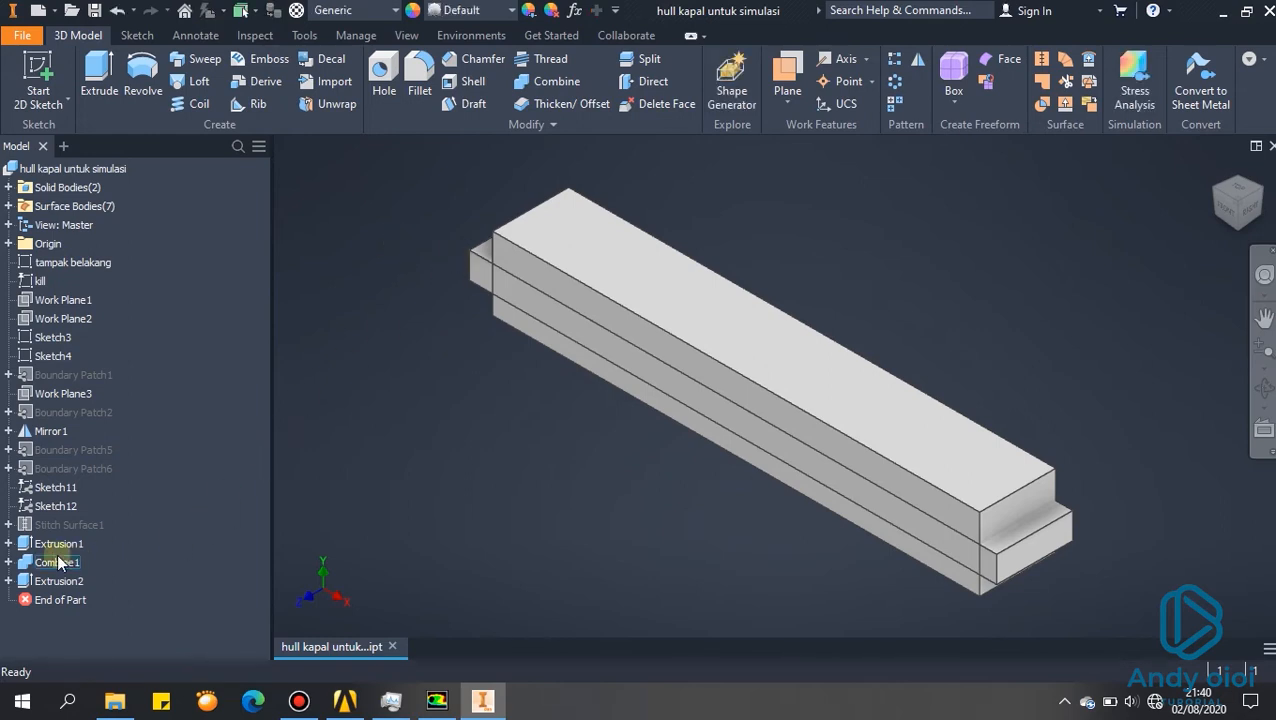
click(8, 543)
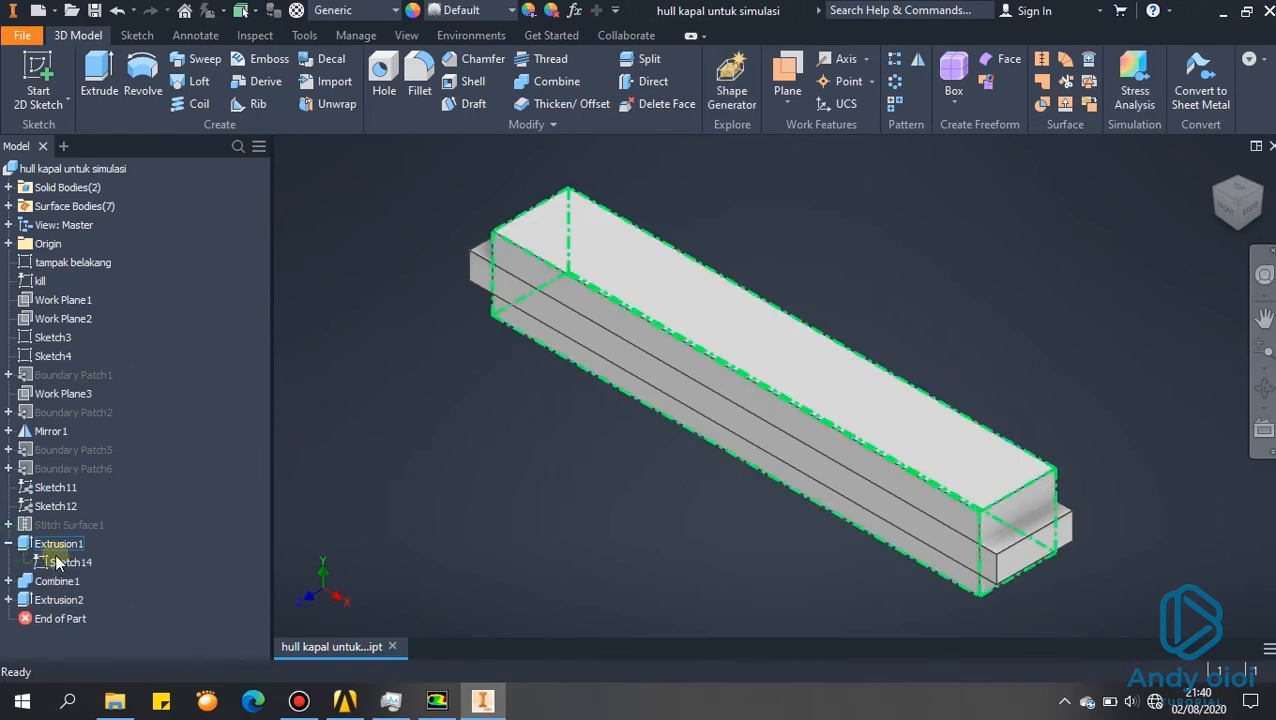
click(62, 562)
double_click(62, 562)
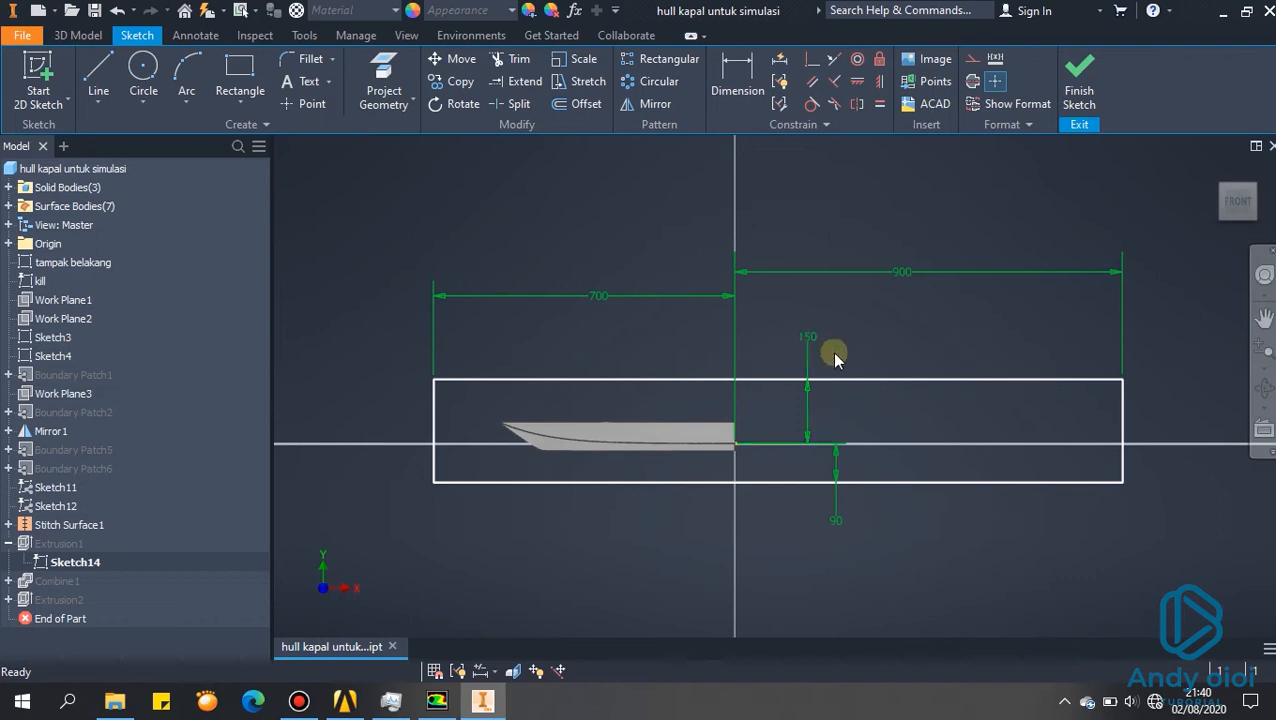
Step: Return to Fluent, set the inlet's bottom level to -0.09 m and apply the pressure inlet settings
click(437, 702)
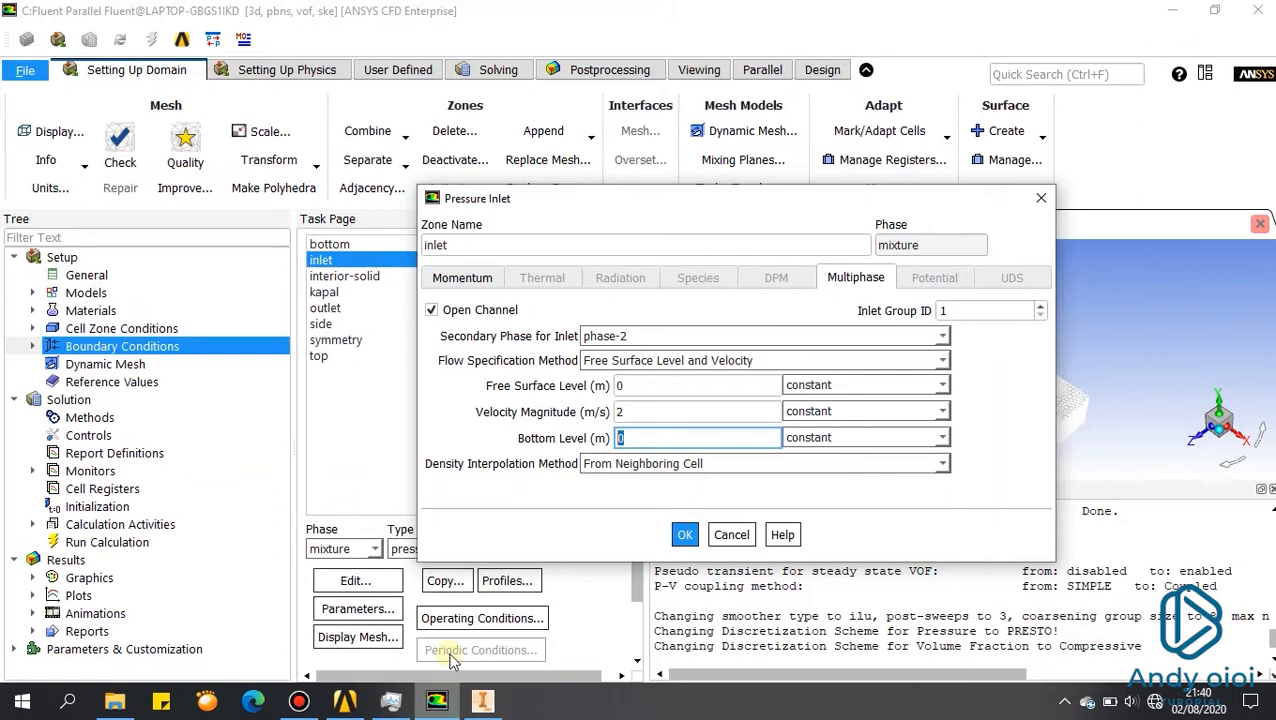
click(690, 438)
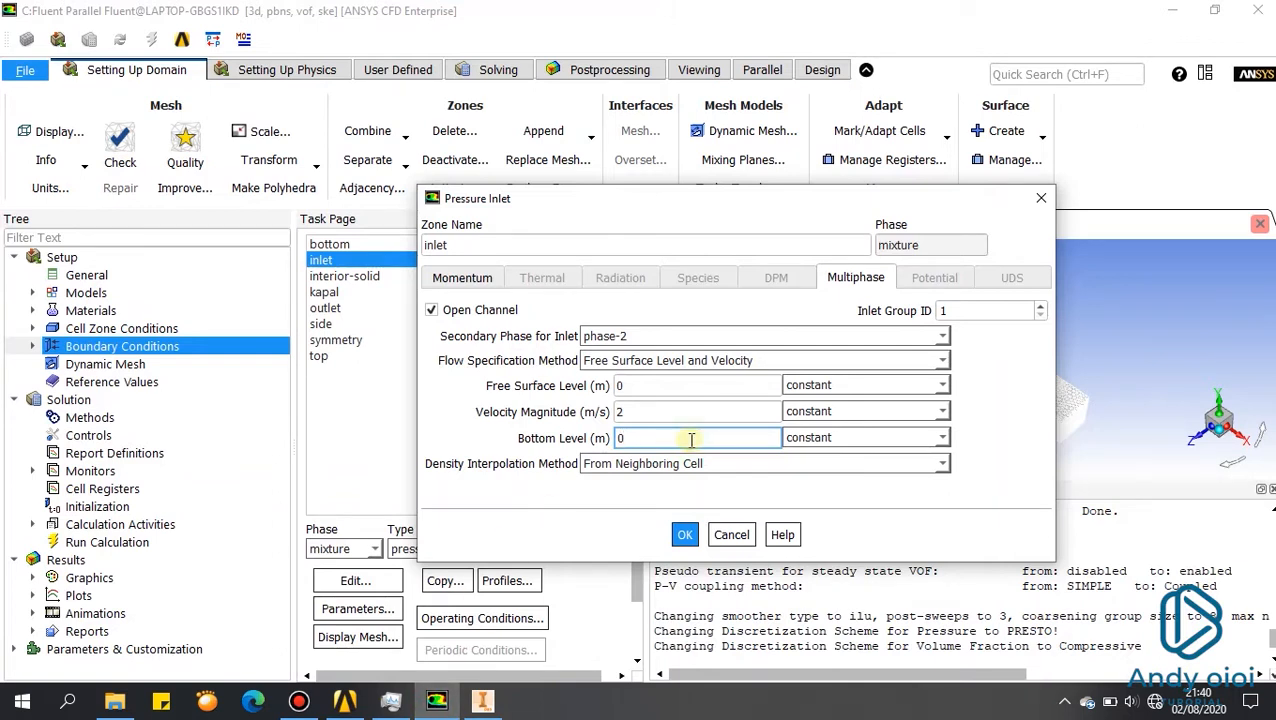
key(BackSpace)
text(-0.09)
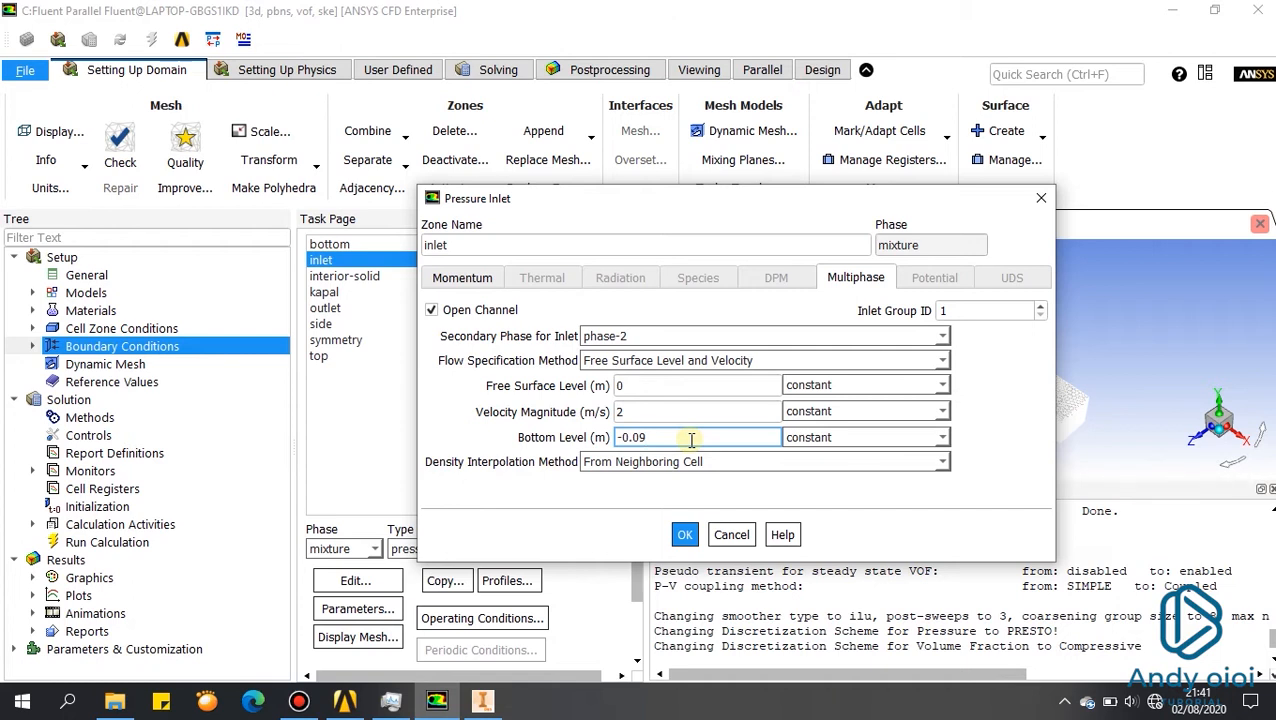
click(686, 536)
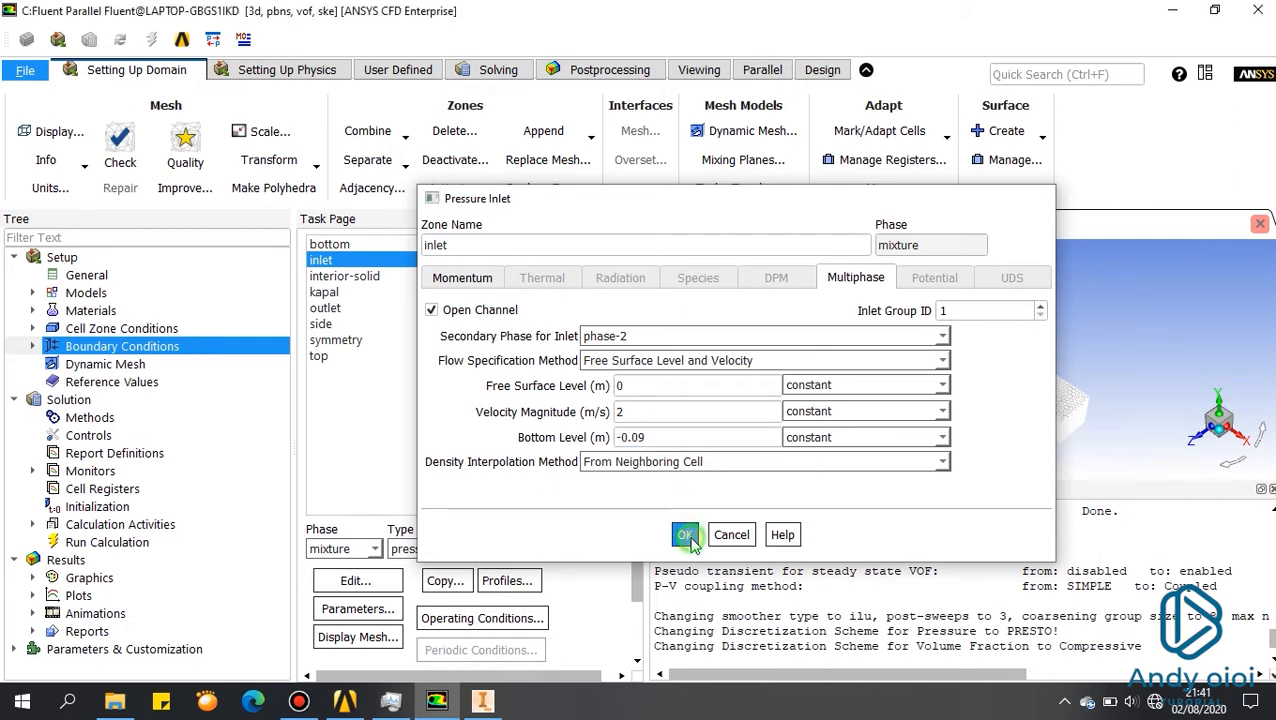
Step: Enable Open Channel for the outlet pressure boundary, set its bottom level to 0.09 m and apply the settings
click(338, 308)
click(328, 308)
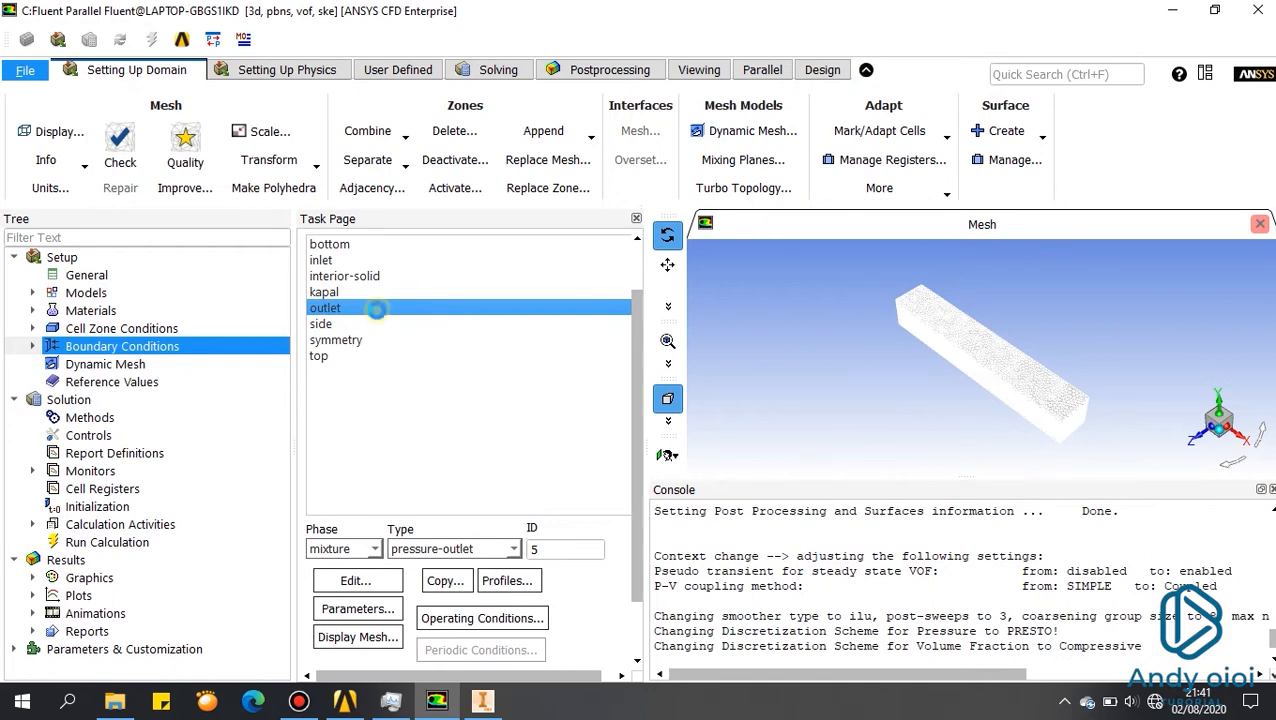
double_click(376, 308)
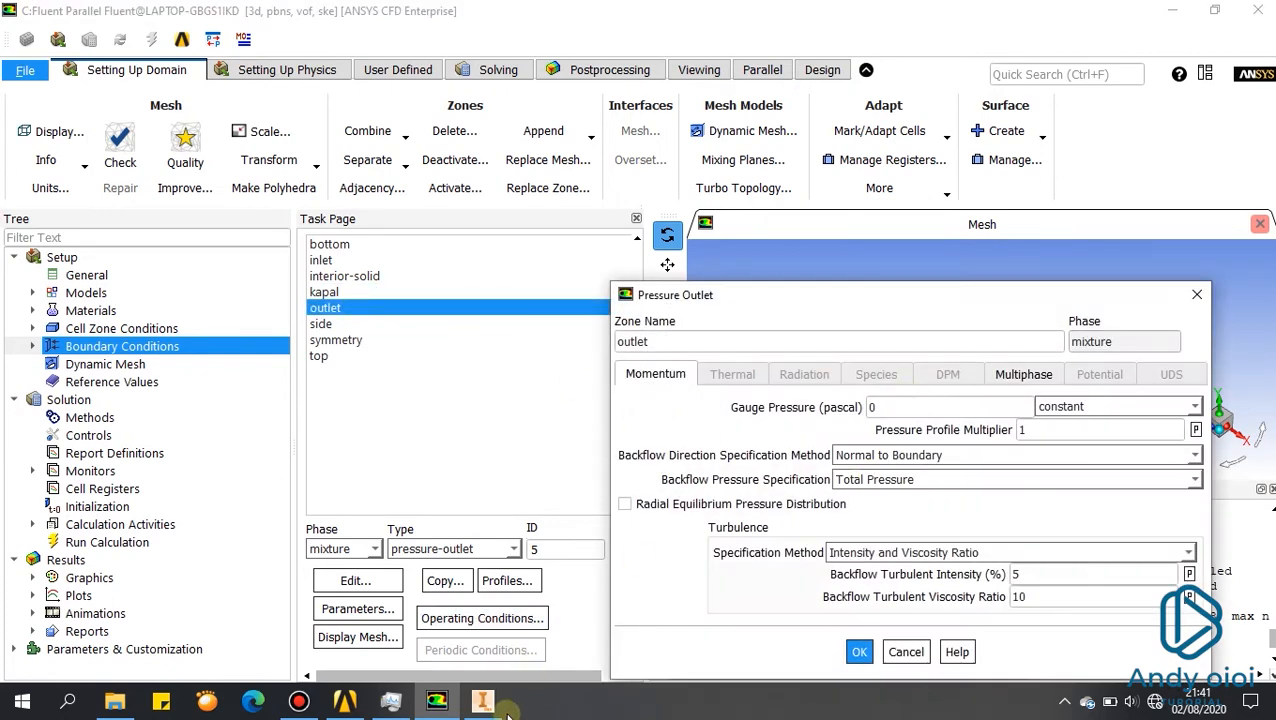
click(484, 702)
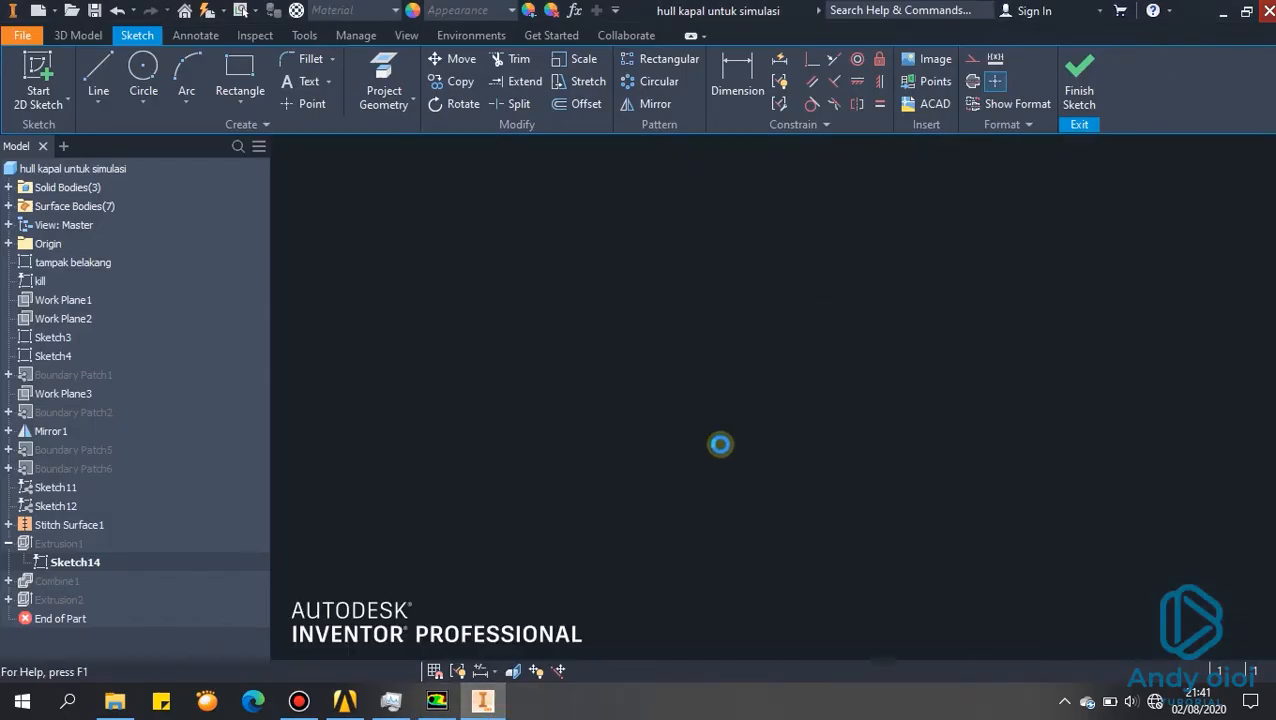
click(441, 703)
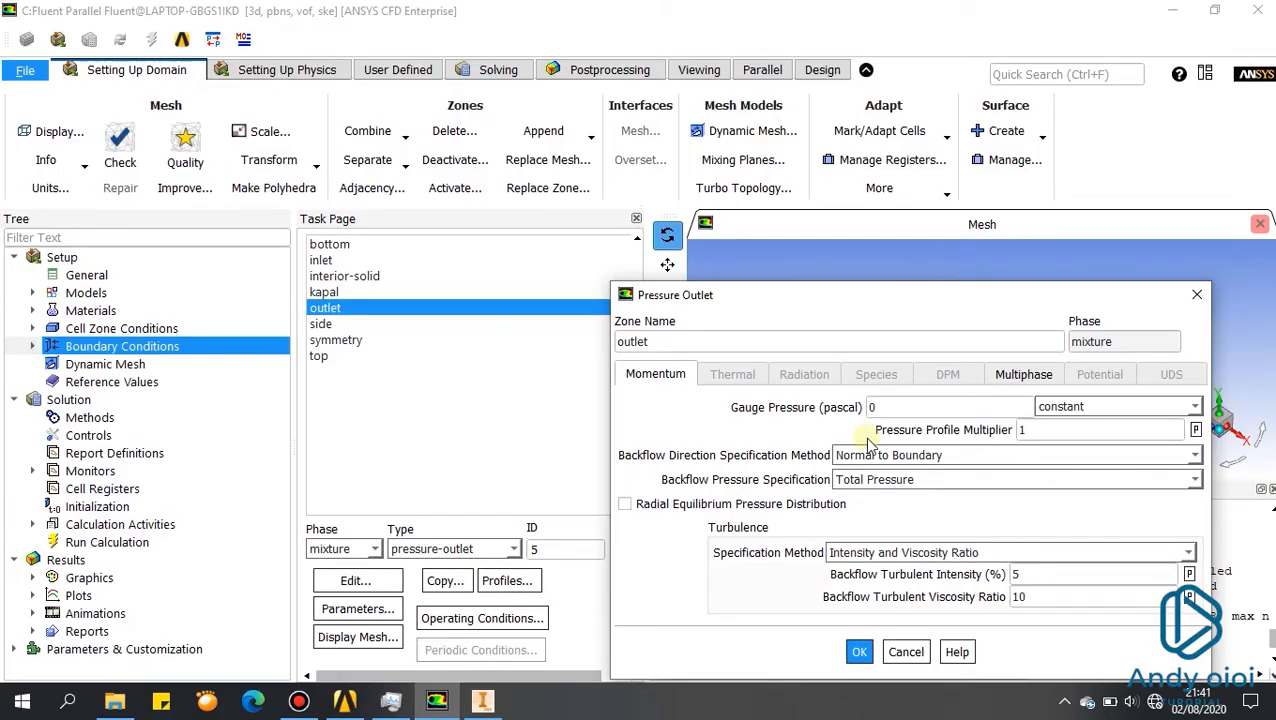
click(1012, 383)
click(663, 412)
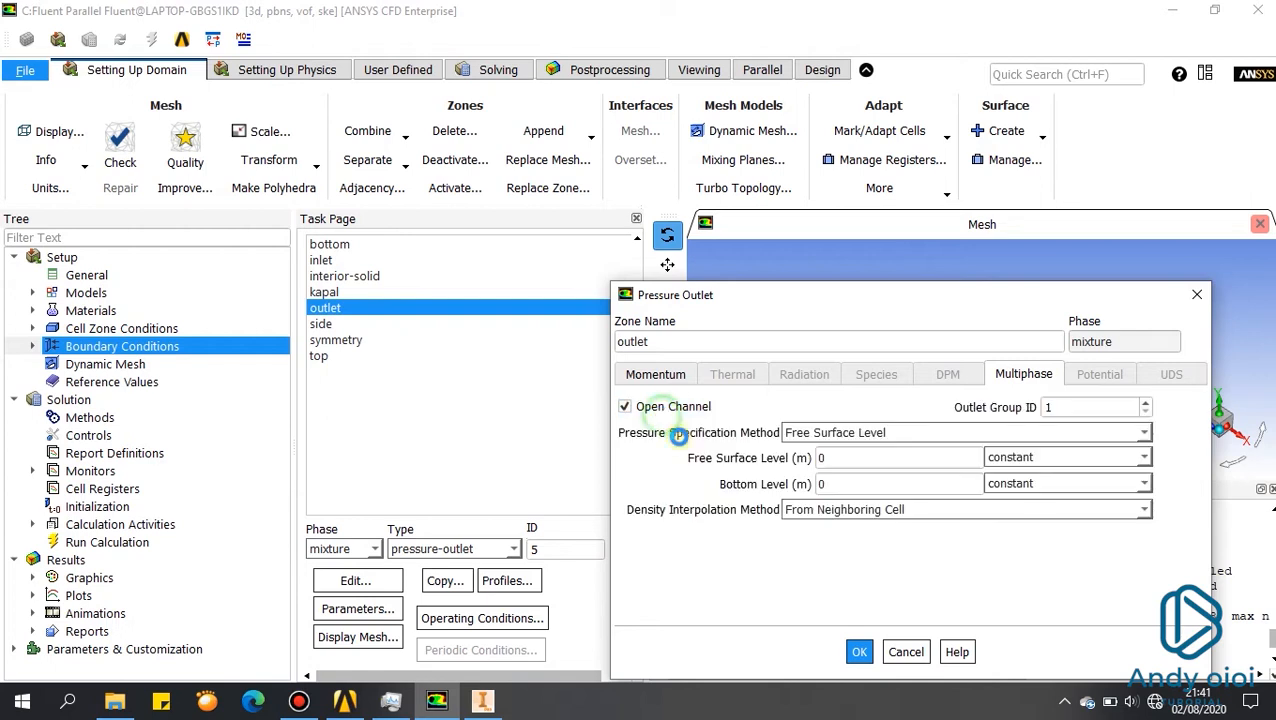
click(886, 477)
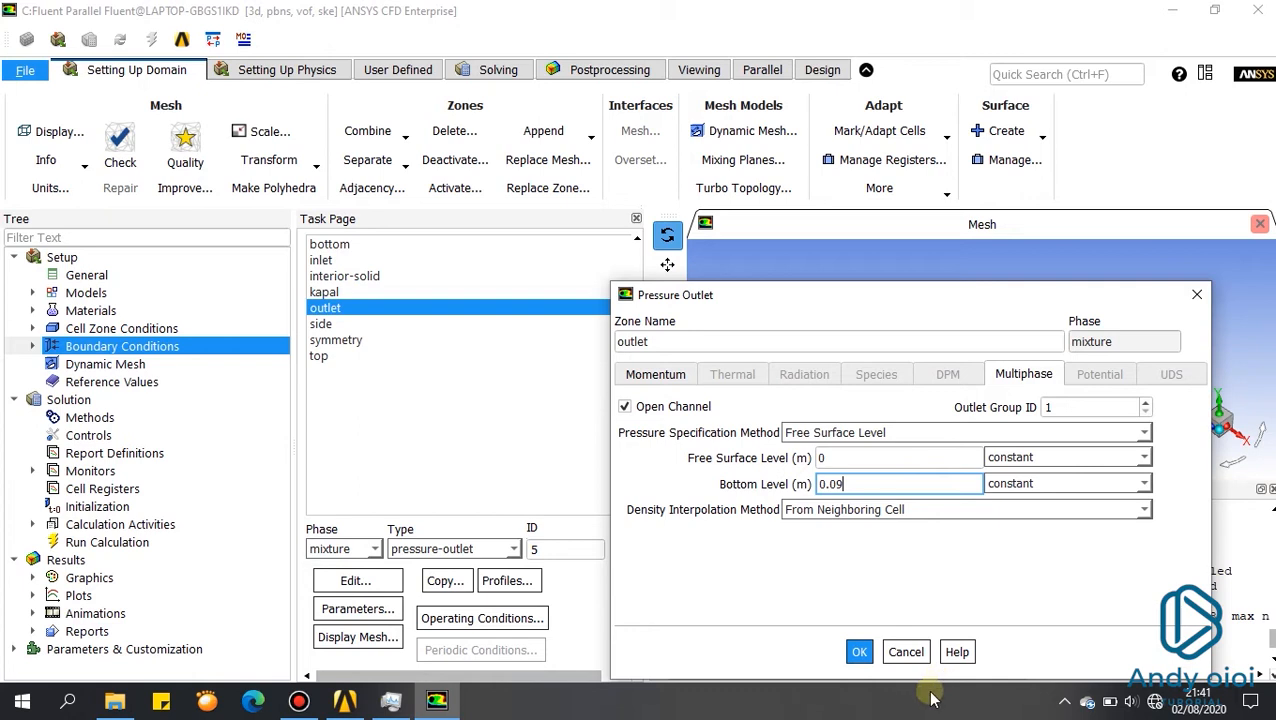
click(858, 653)
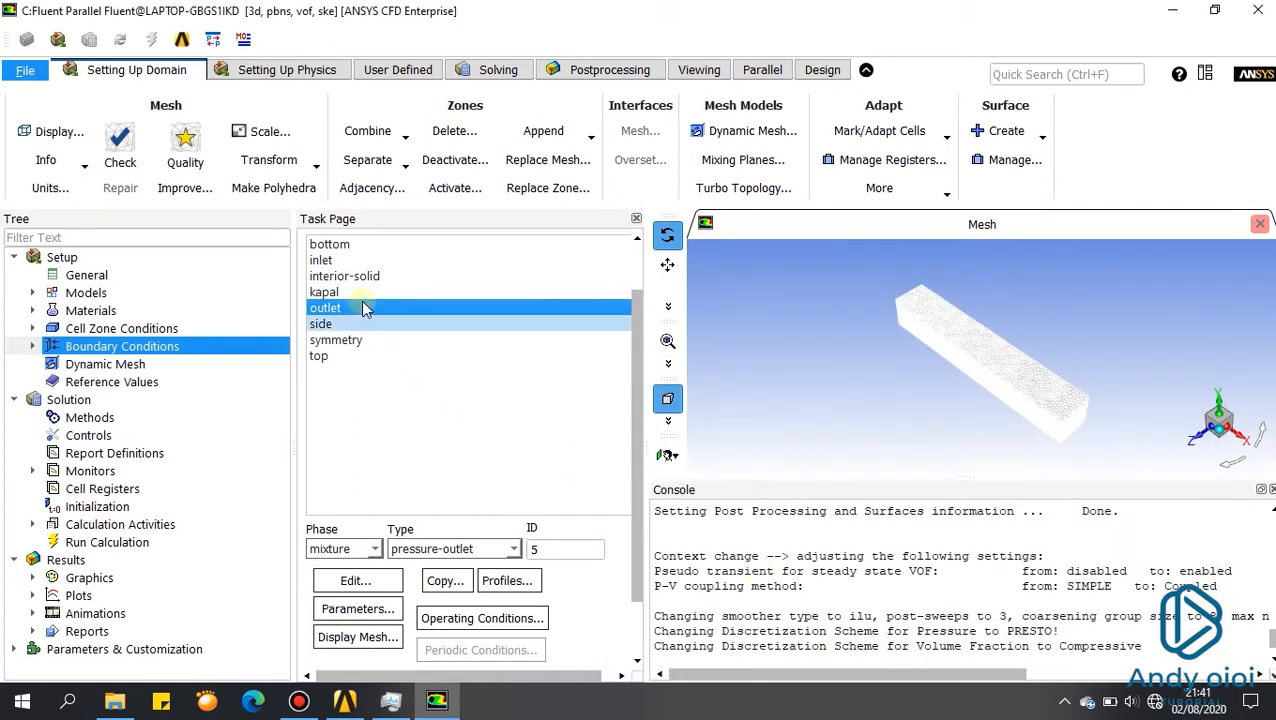
Step: Set the shear condition of the bottom wall to Specified Shear and apply it
click(362, 249)
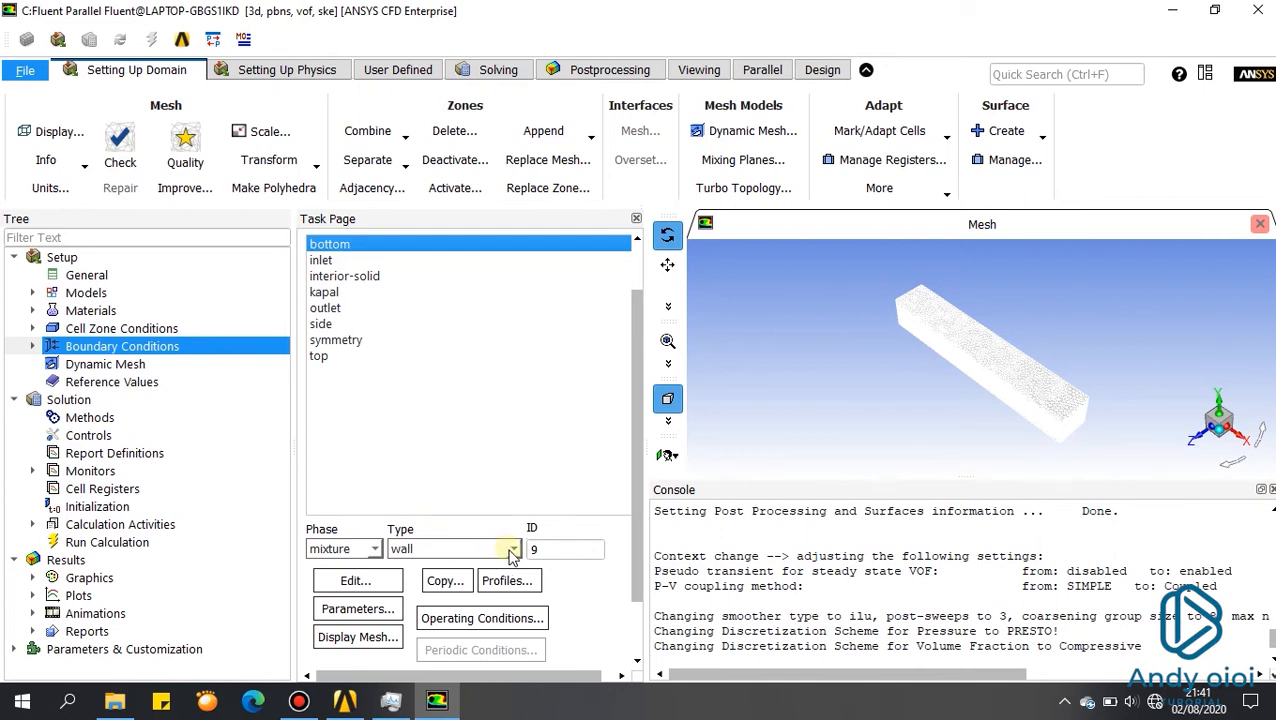
click(399, 246)
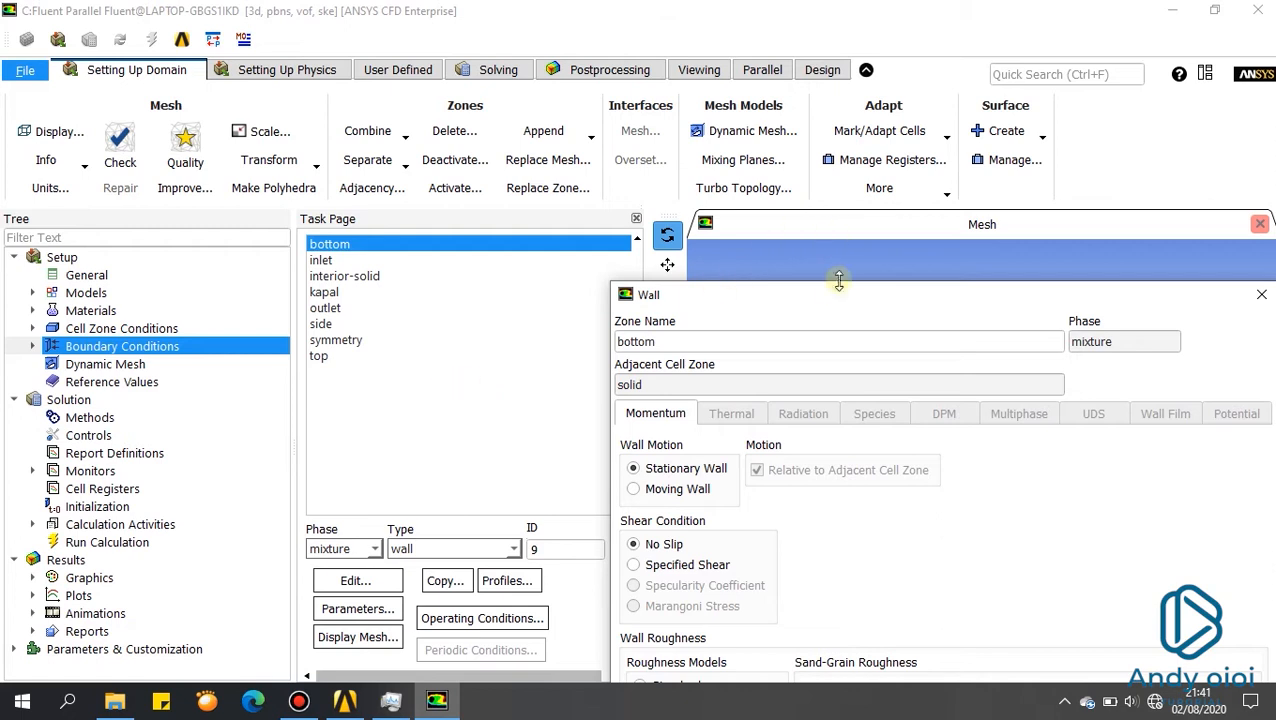
drag(833, 293, 714, 122)
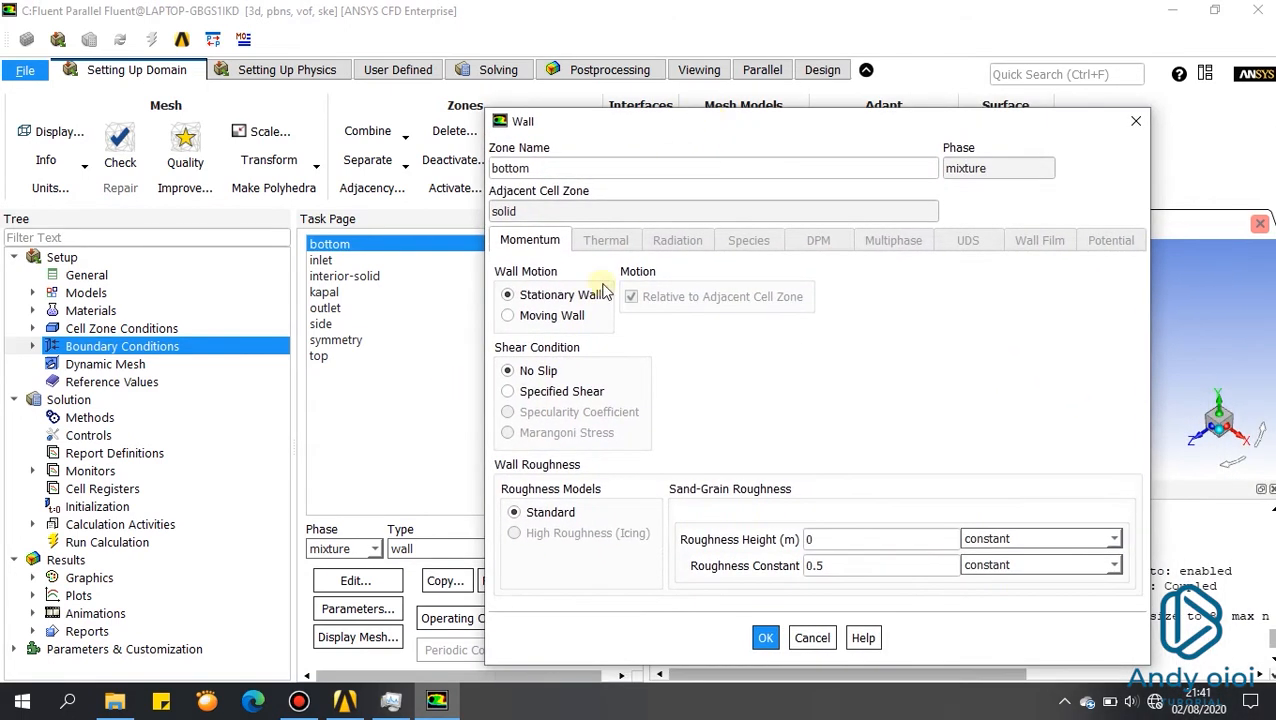
click(562, 391)
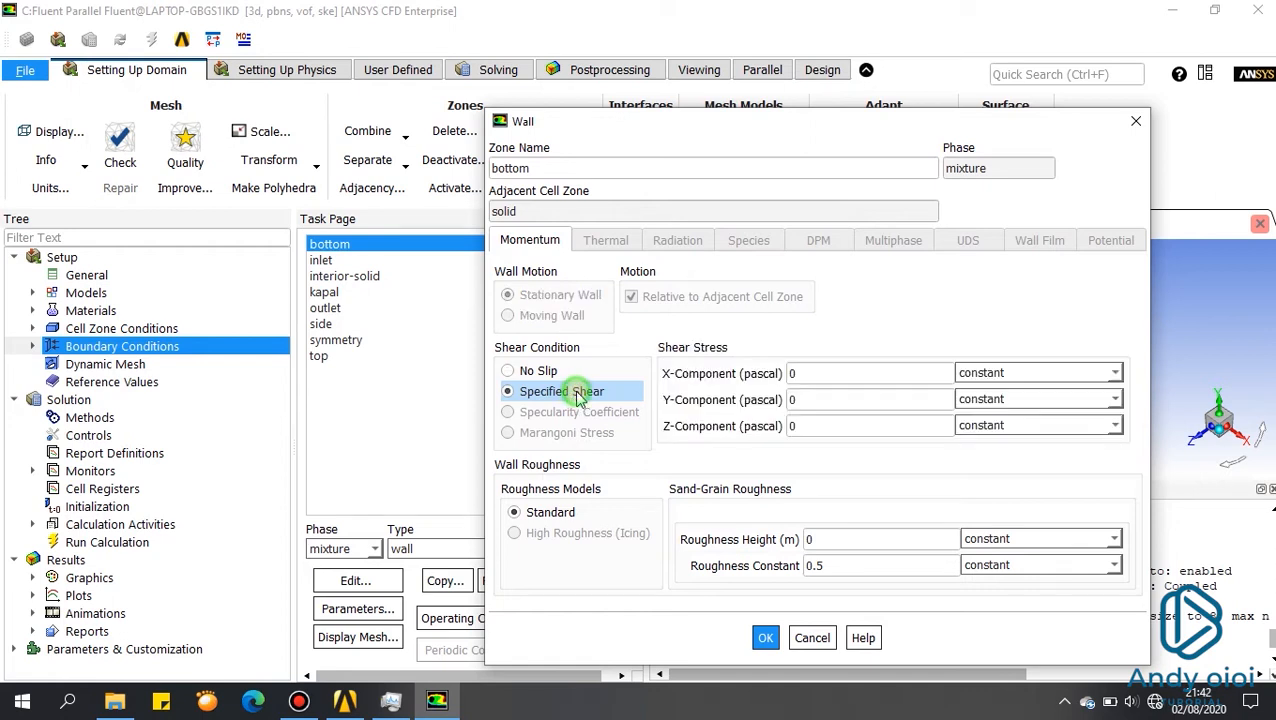
click(765, 637)
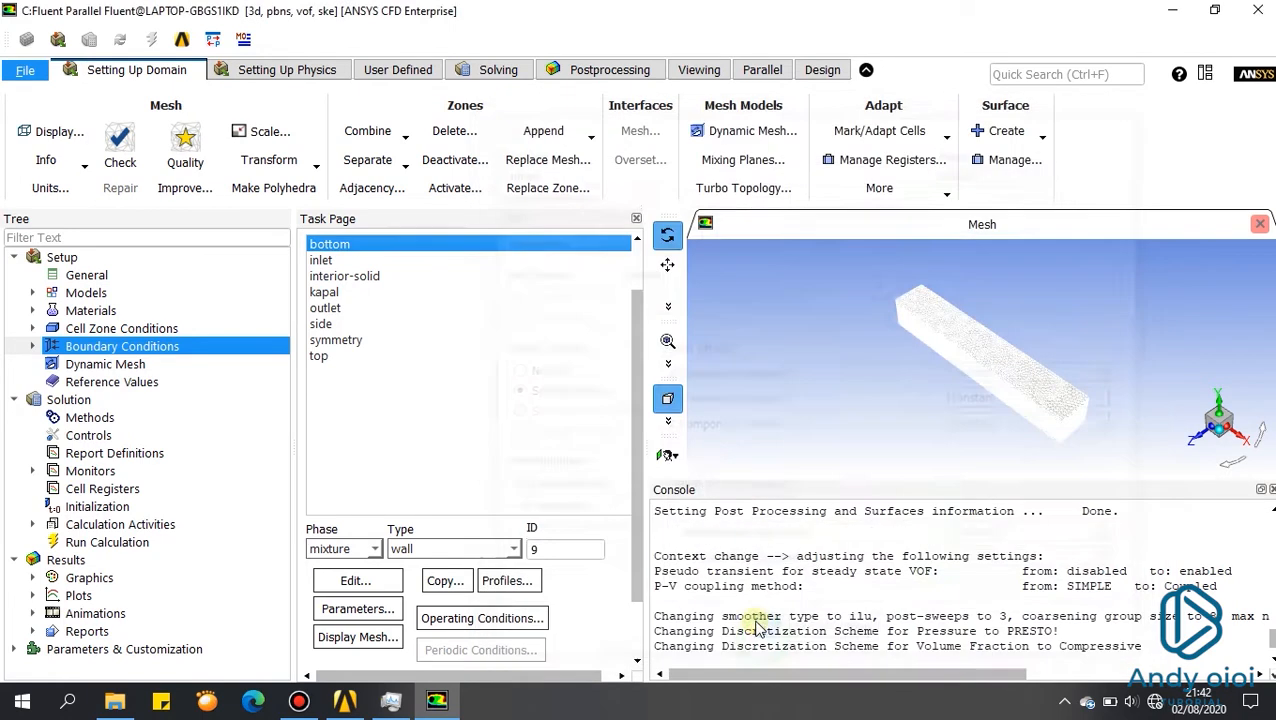
Step: Set the shear condition of the side wall to Specified Shear and apply it
click(365, 323)
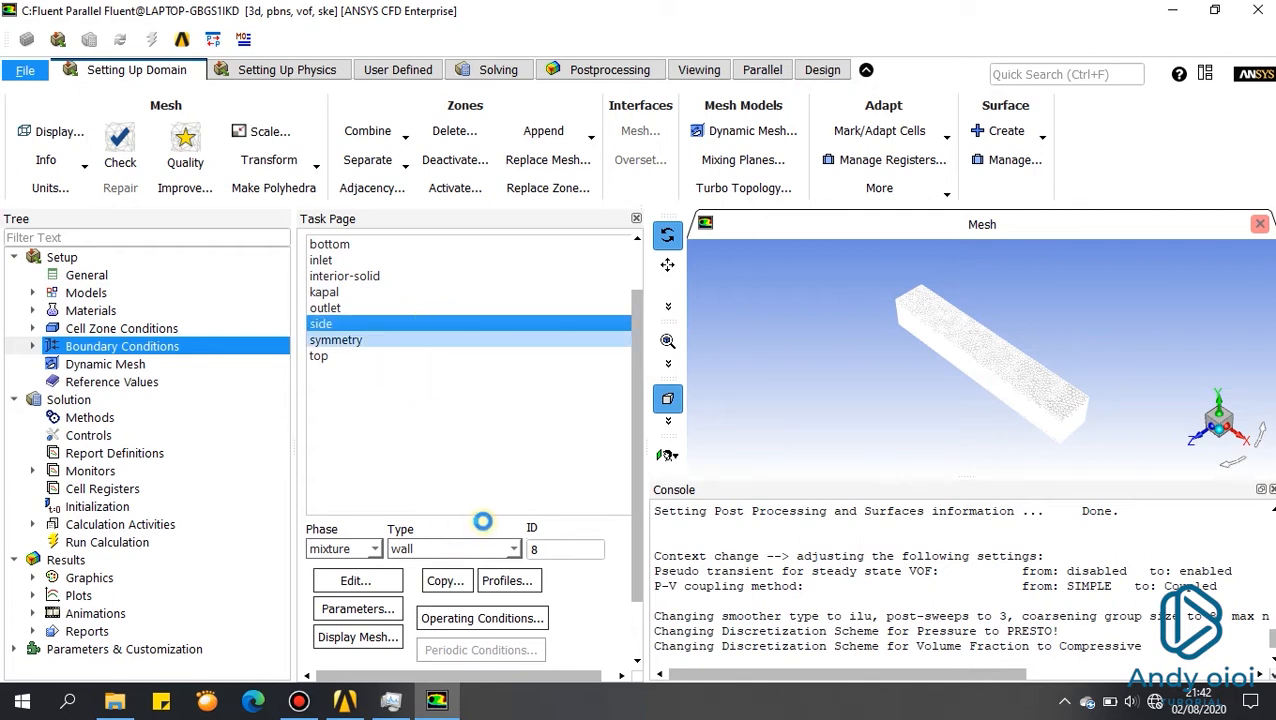
click(634, 565)
drag(947, 300, 793, 128)
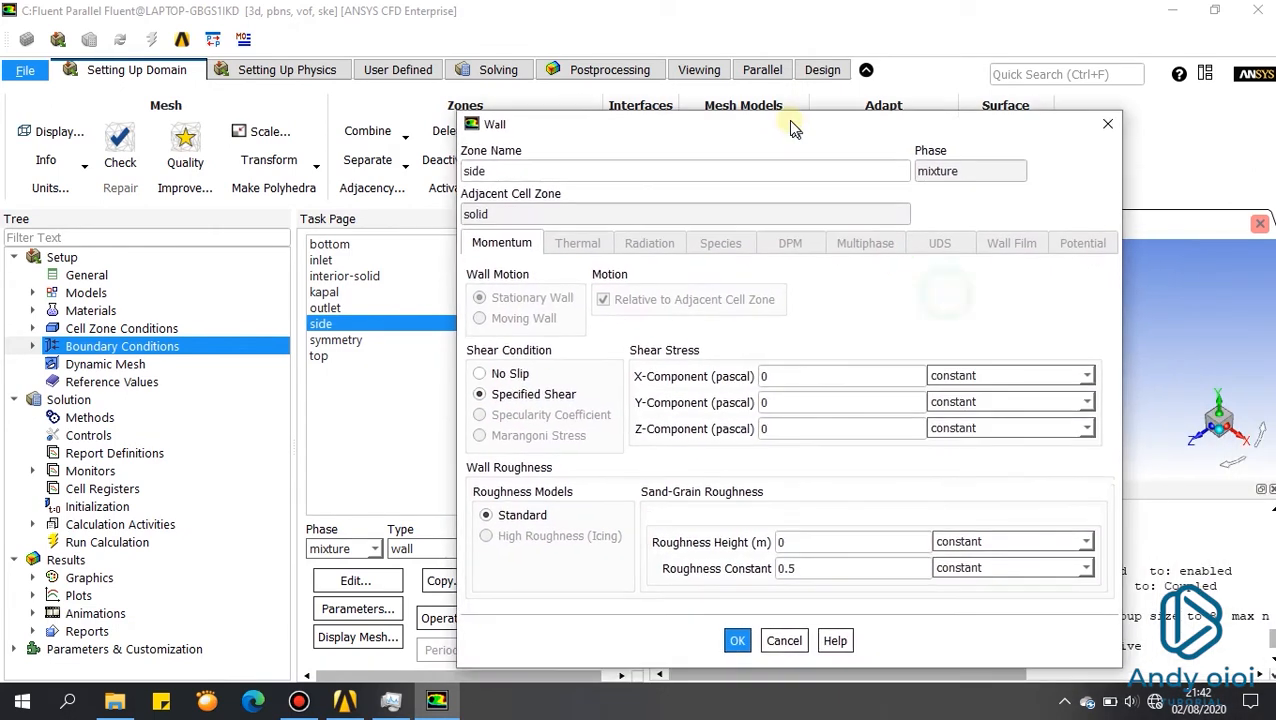
click(735, 639)
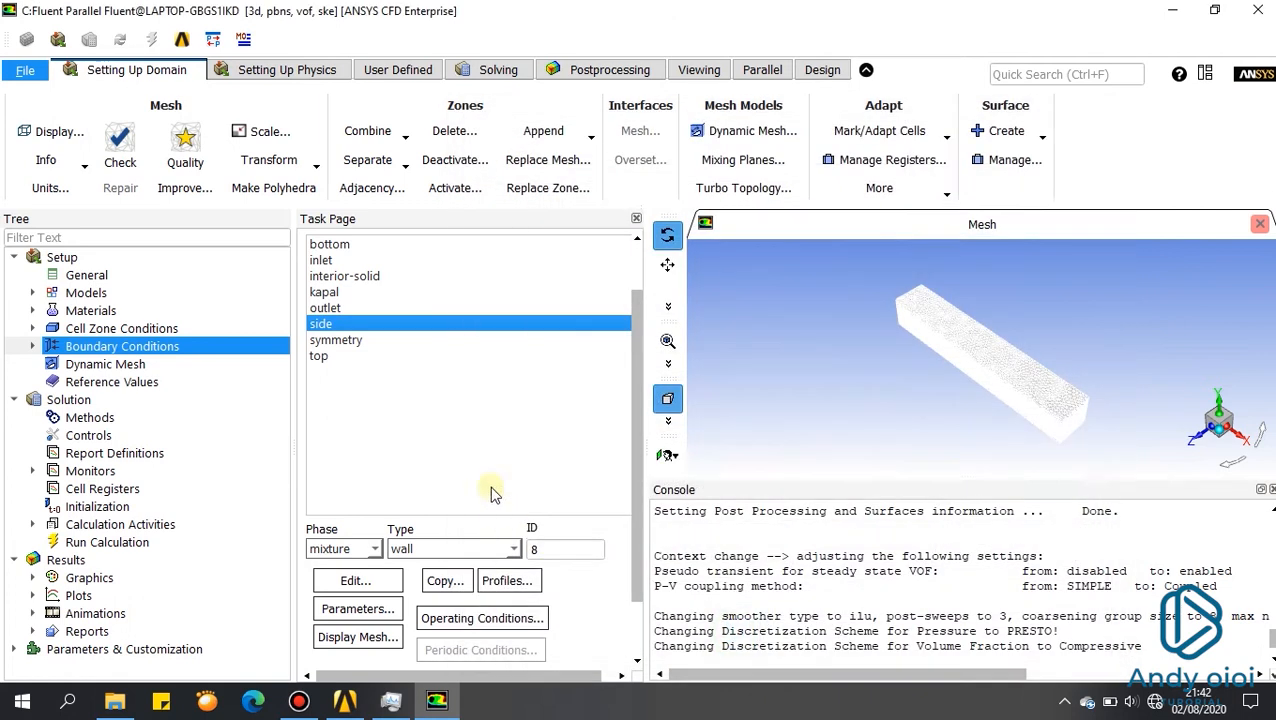
Step: Set the shear condition of the top wall to Specified Shear and apply it
click(360, 357)
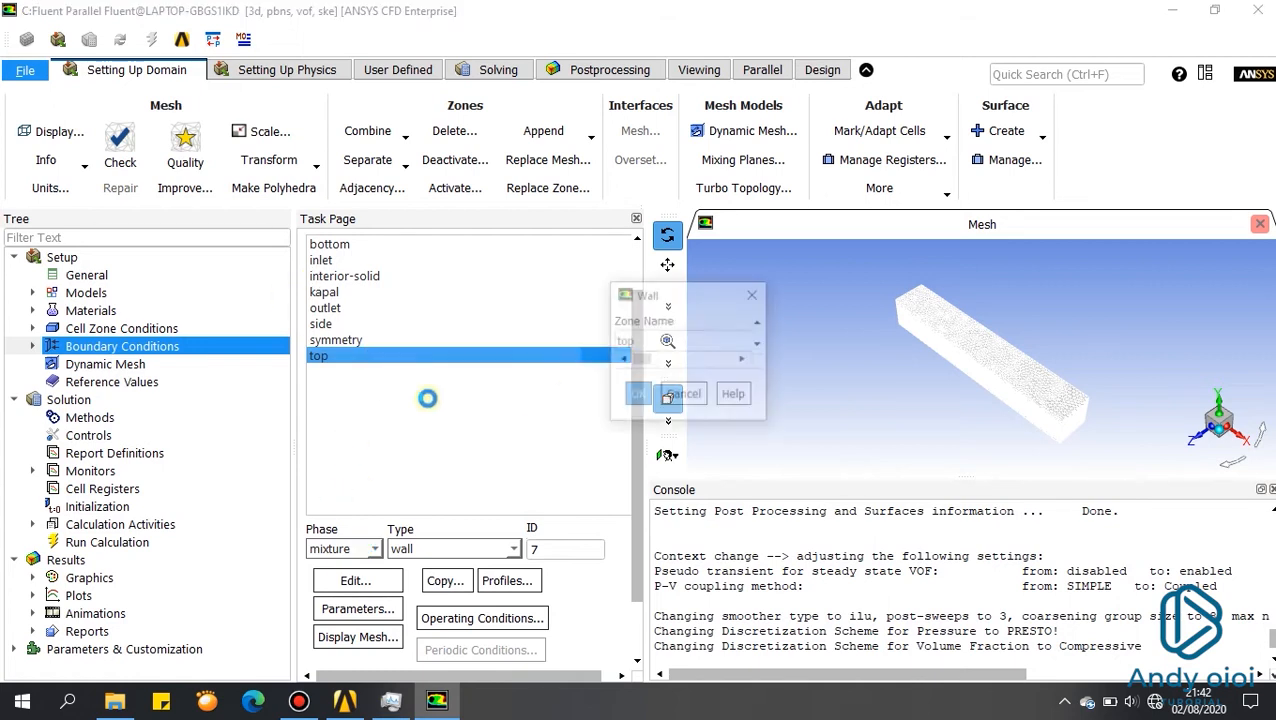
click(633, 564)
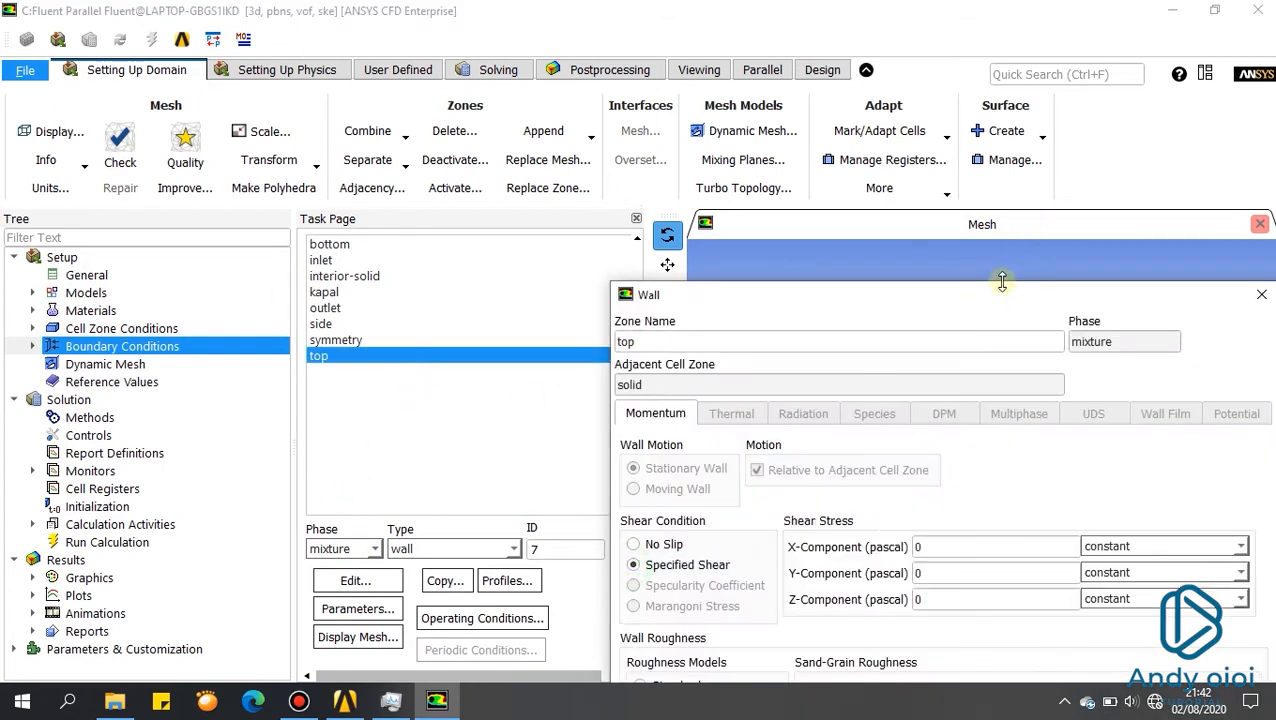
click(686, 556)
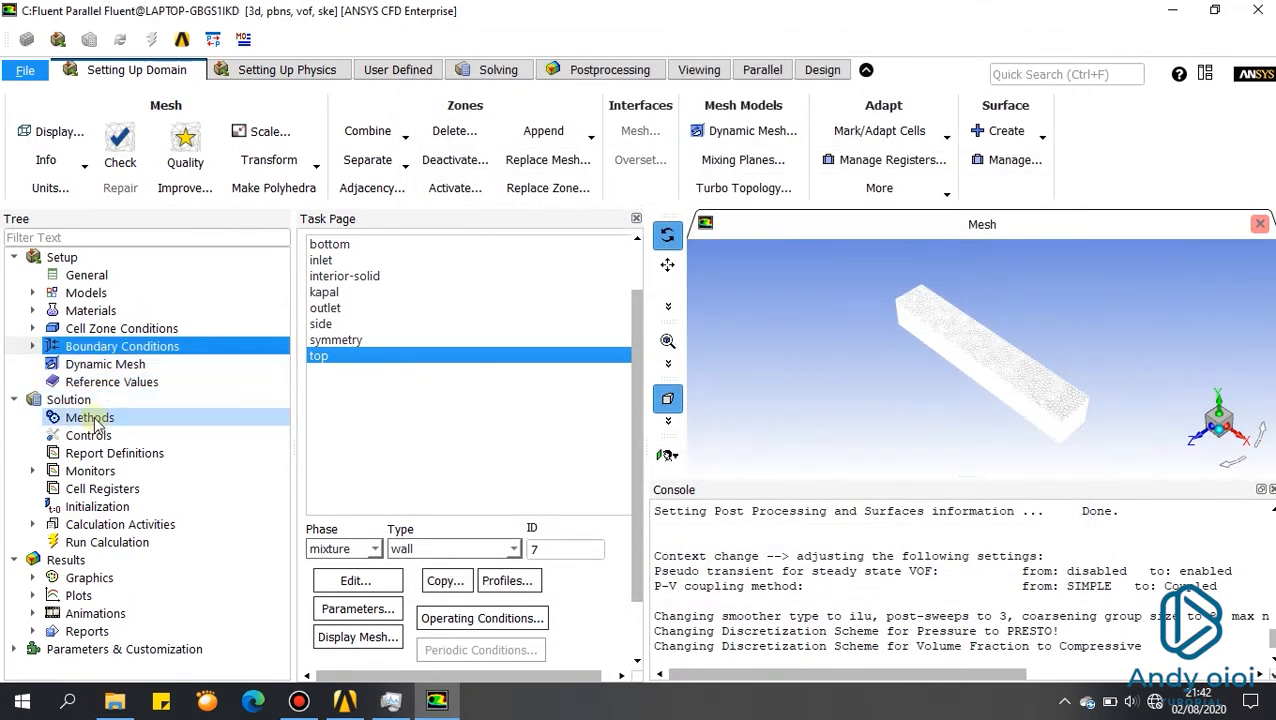
click(139, 424)
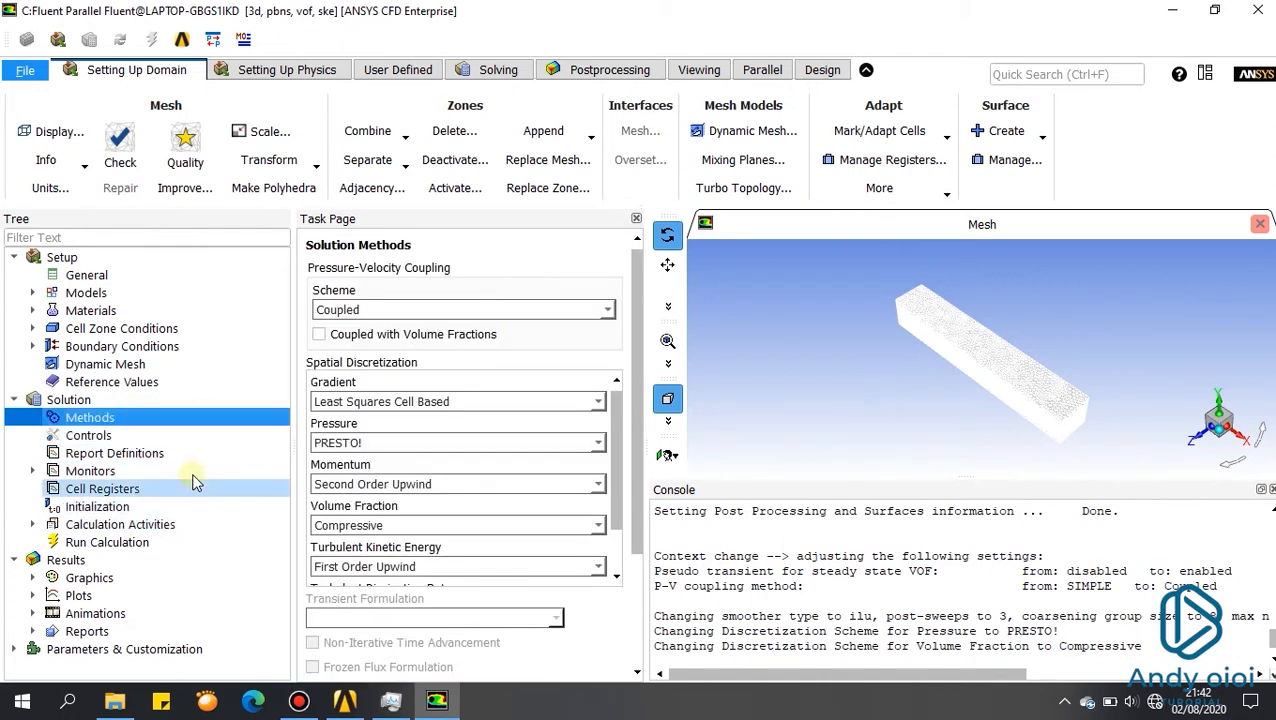
scroll(552, 478, down, 2)
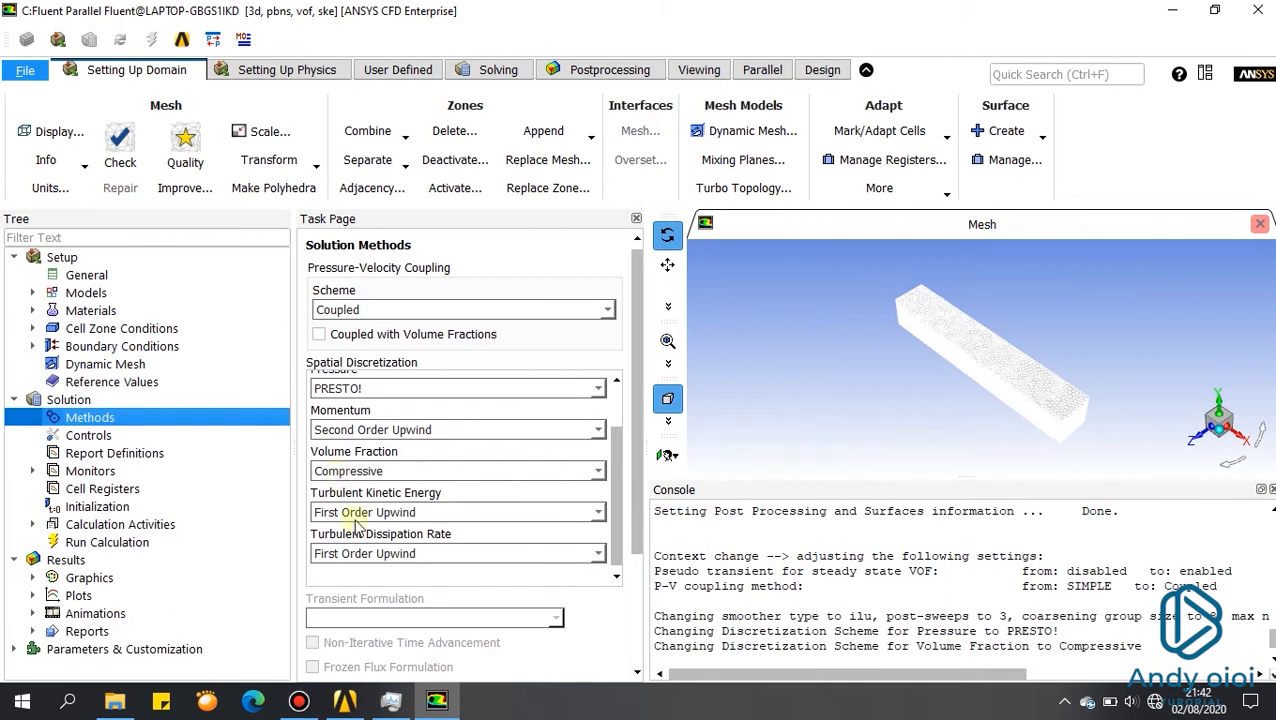
scroll(405, 485, down, 1)
scroll(405, 480, down, 2)
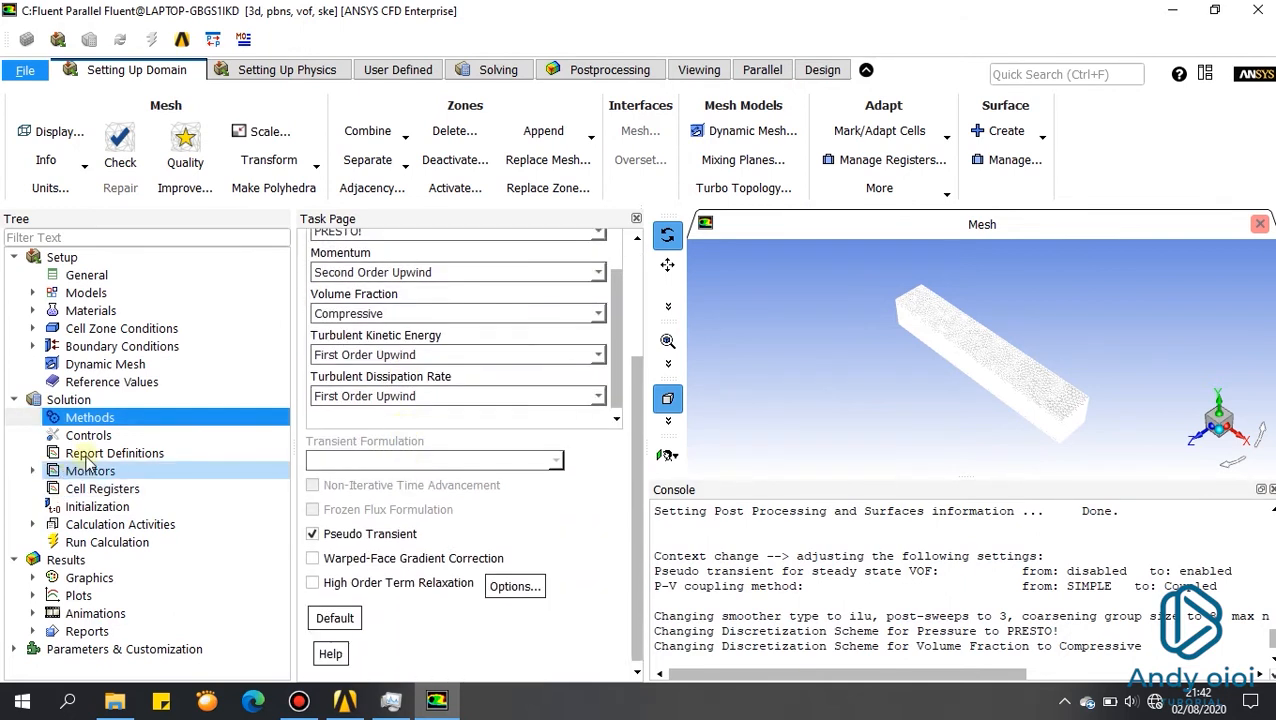
Step: Create a new report plot among the solution monitors and name it hambatan
click(35, 472)
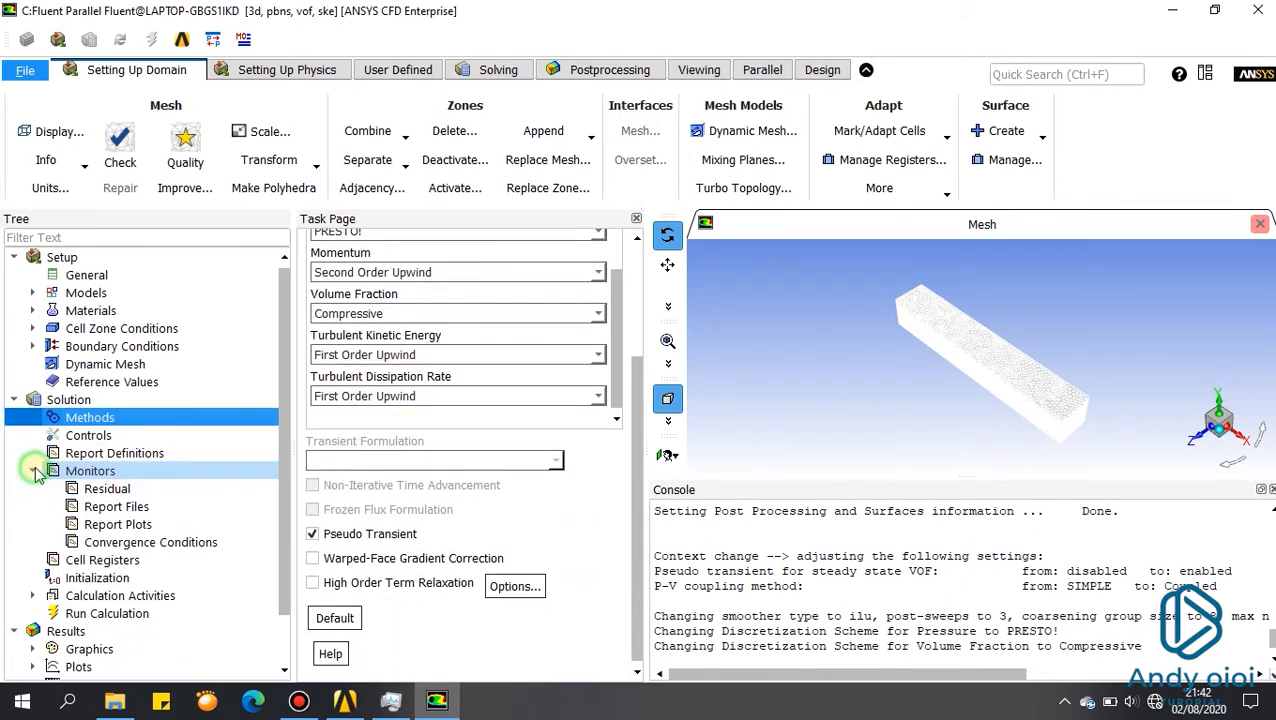
click(145, 528)
double_click(145, 526)
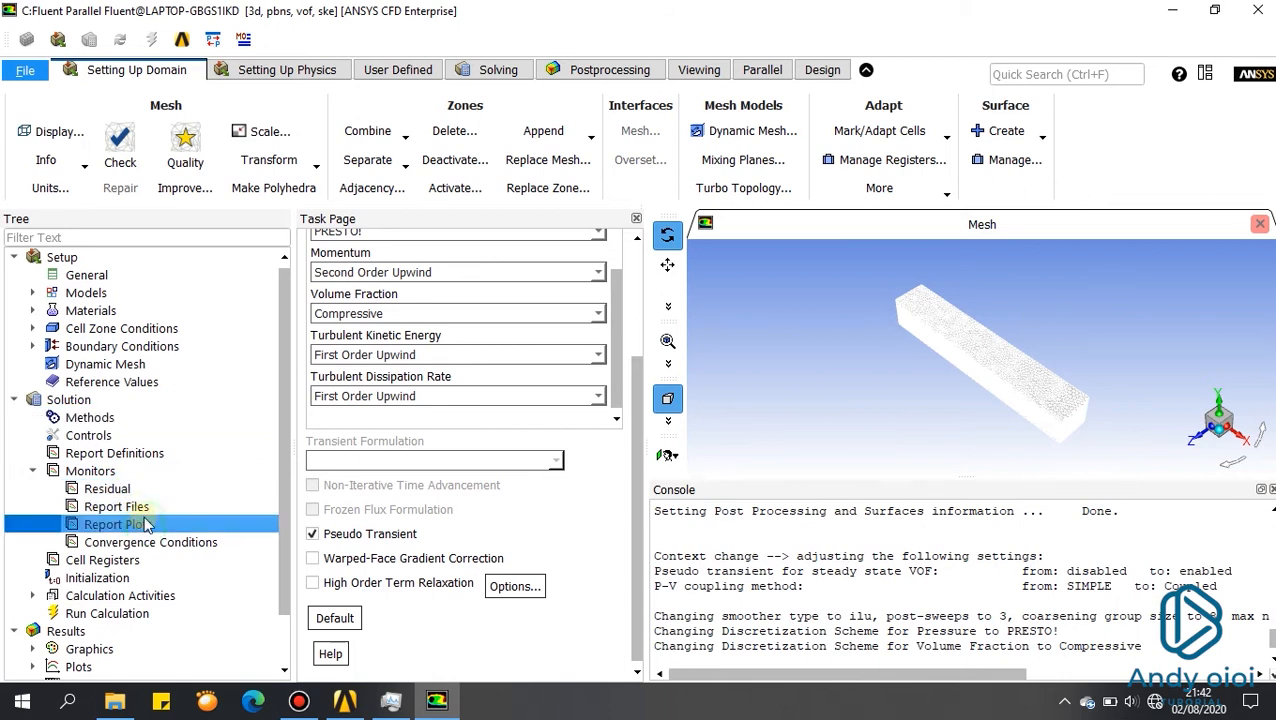
drag(903, 295, 829, 37)
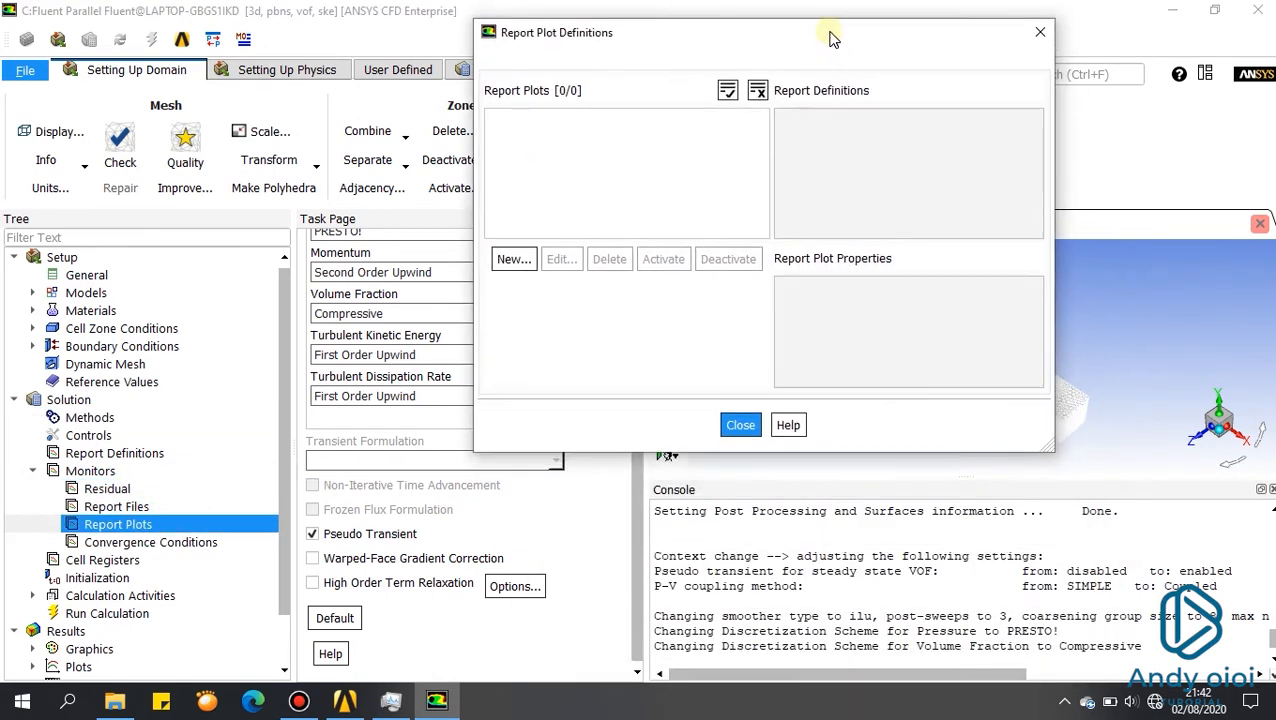
click(510, 259)
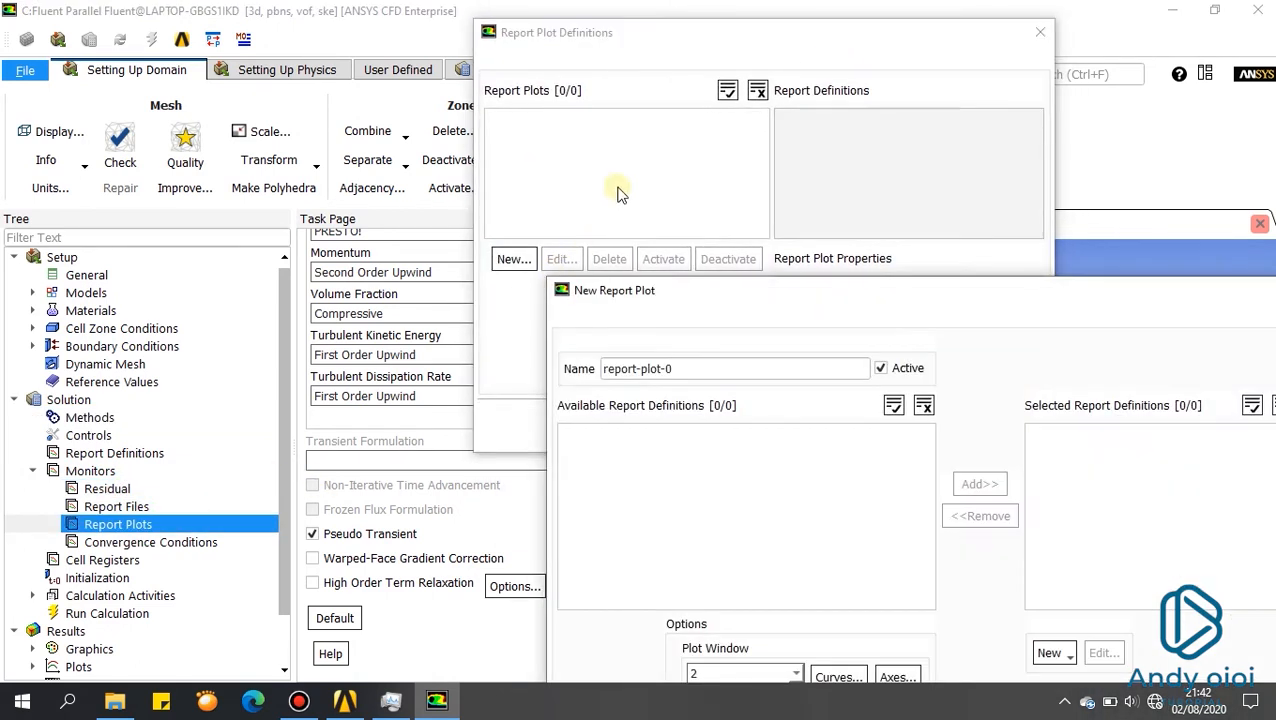
double_click(722, 369)
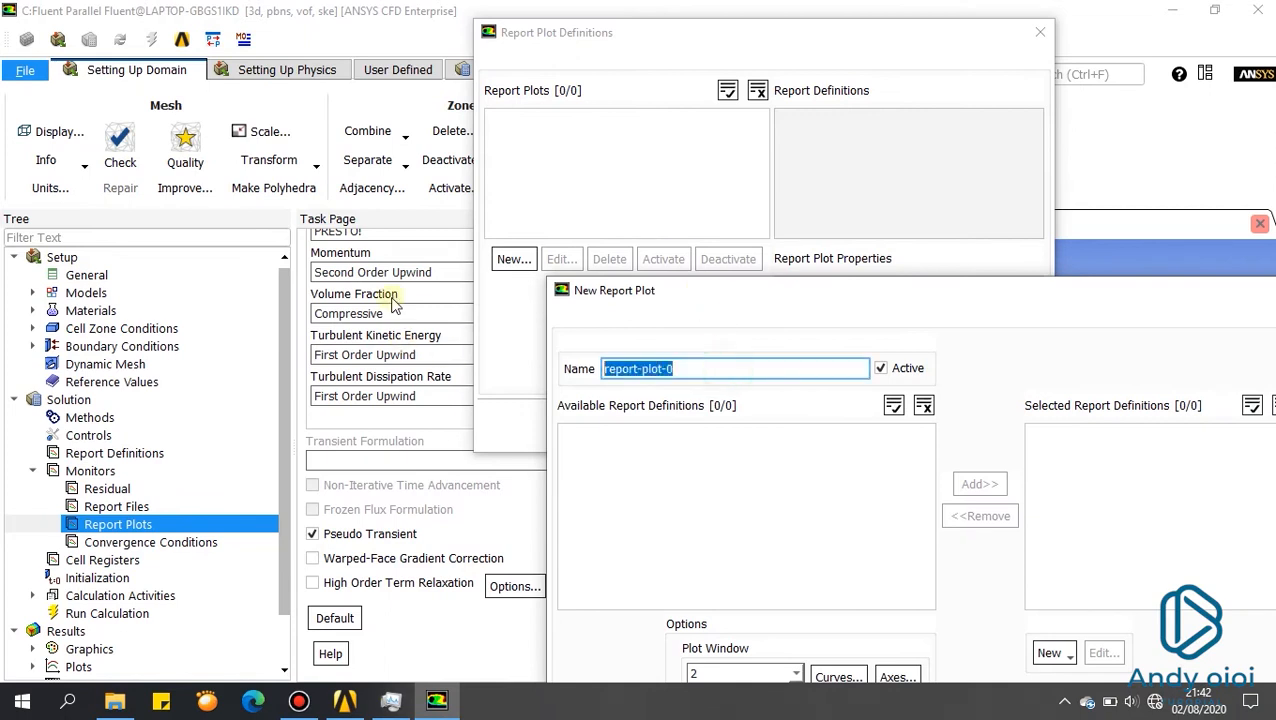
text(hambatan)
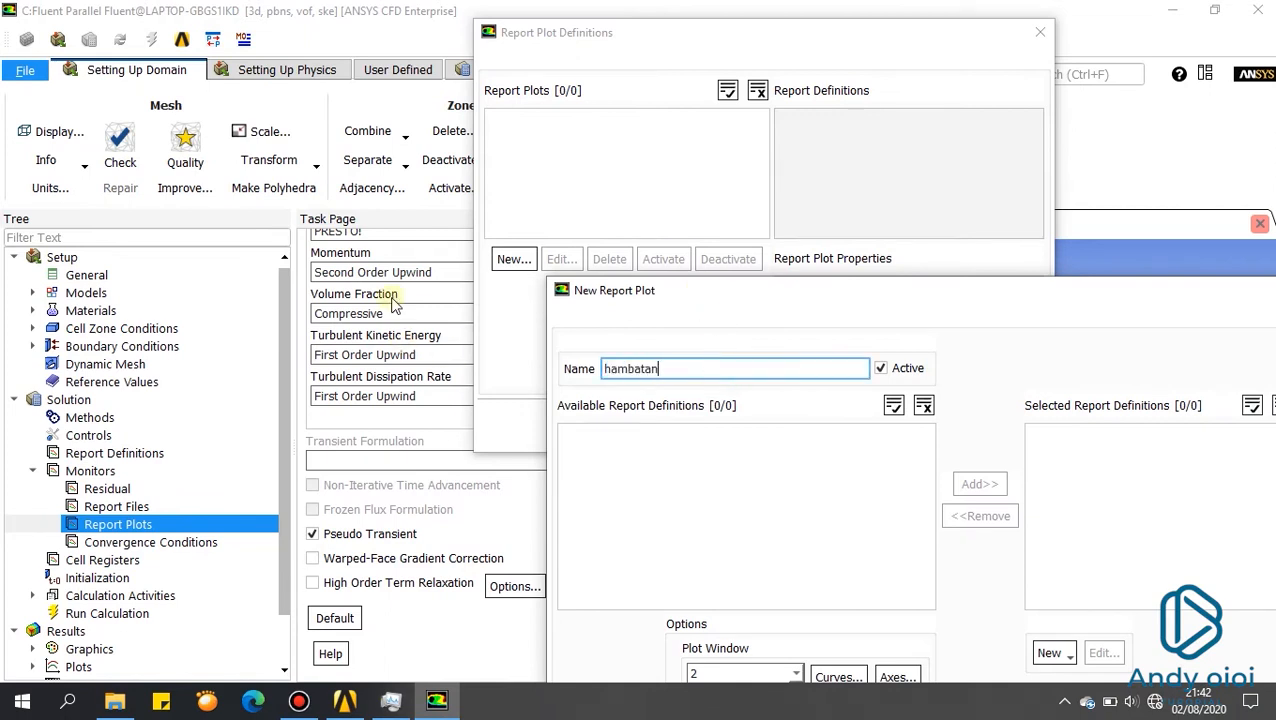
click(920, 305)
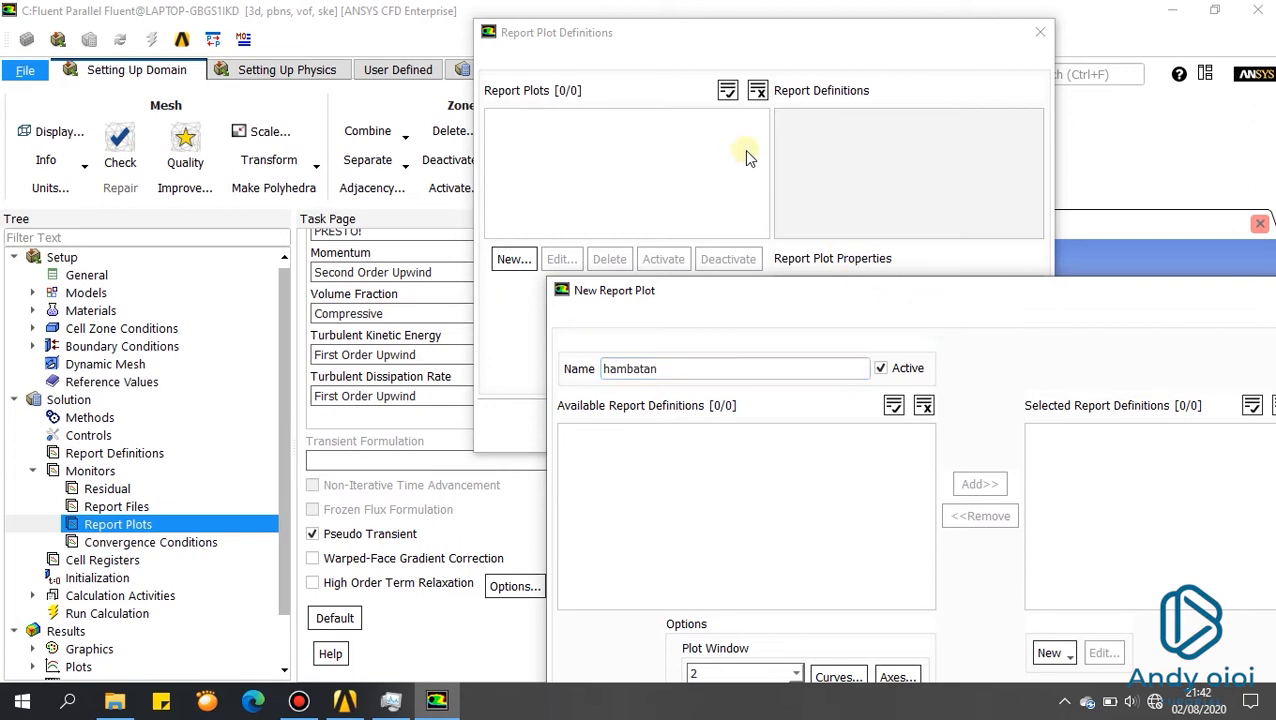
drag(966, 298, 730, 72)
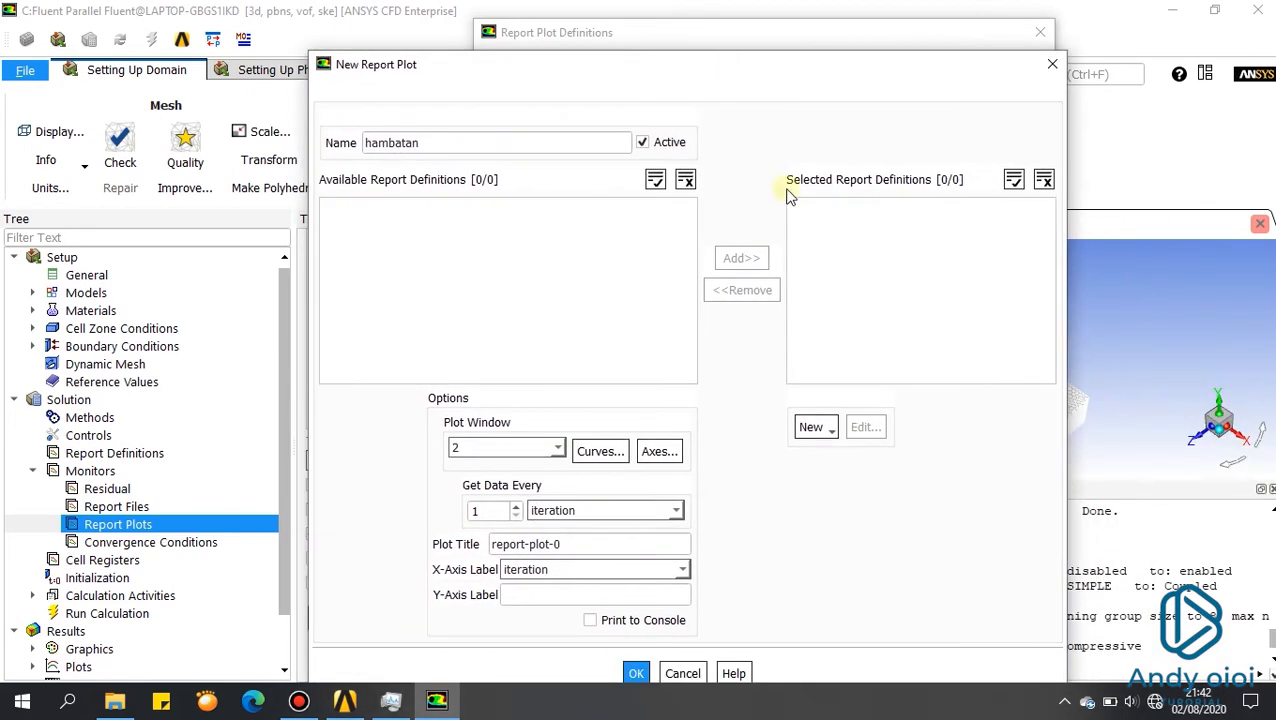
Step: Add a new drag report to the plot, with Drag Force as output type and kapal as its wall zone
click(818, 428)
mouse_move(846, 496)
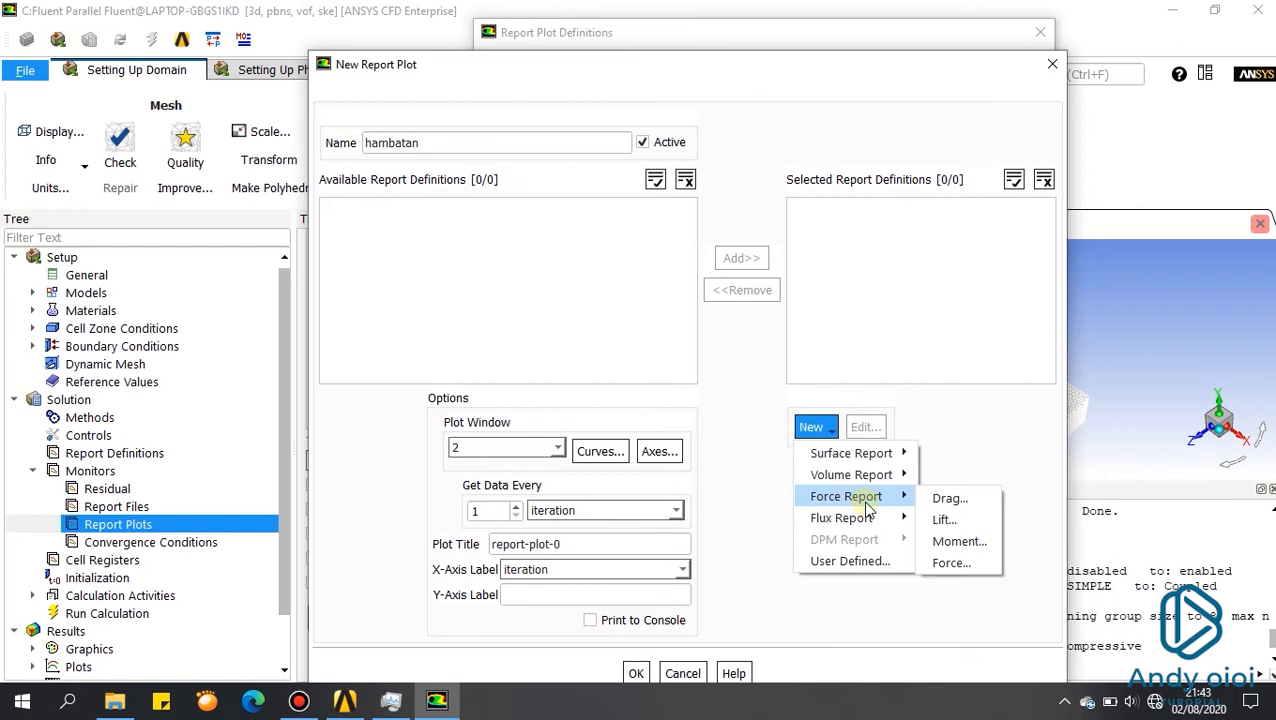
click(948, 497)
click(852, 405)
drag(887, 300, 836, 103)
click(815, 289)
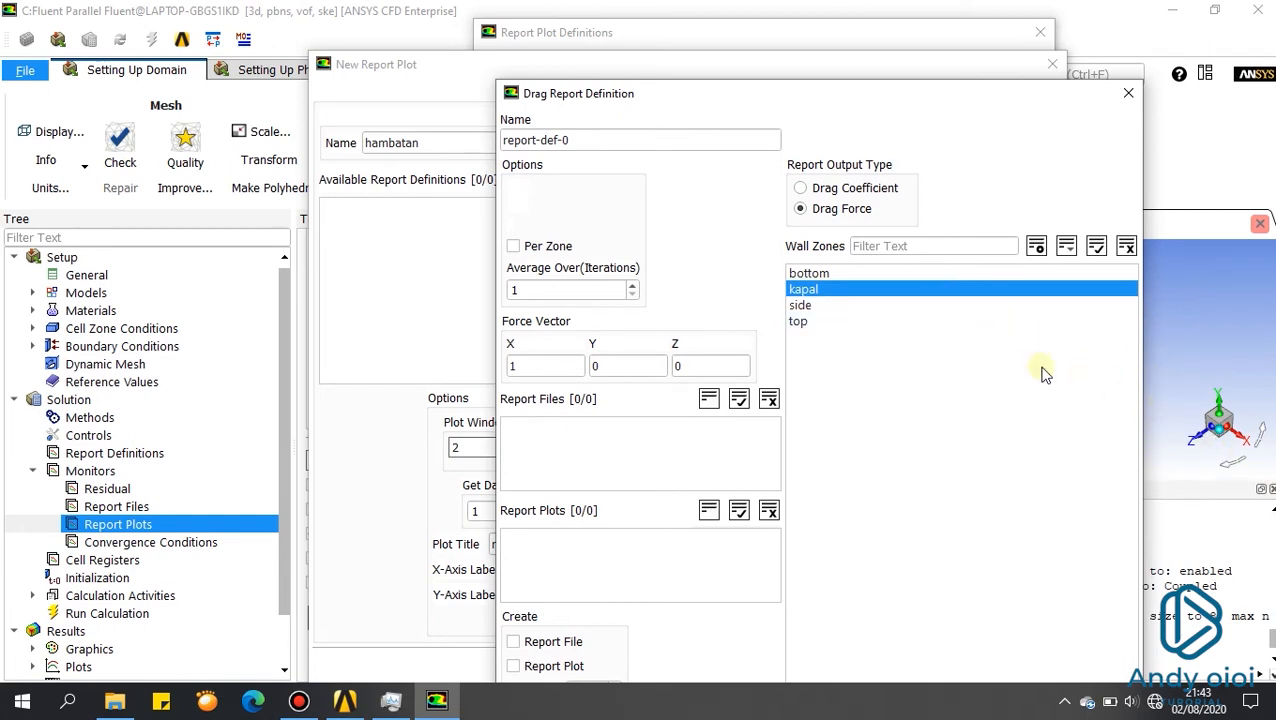
Step: Name the drag report definition drag and confirm it
double_click(543, 365)
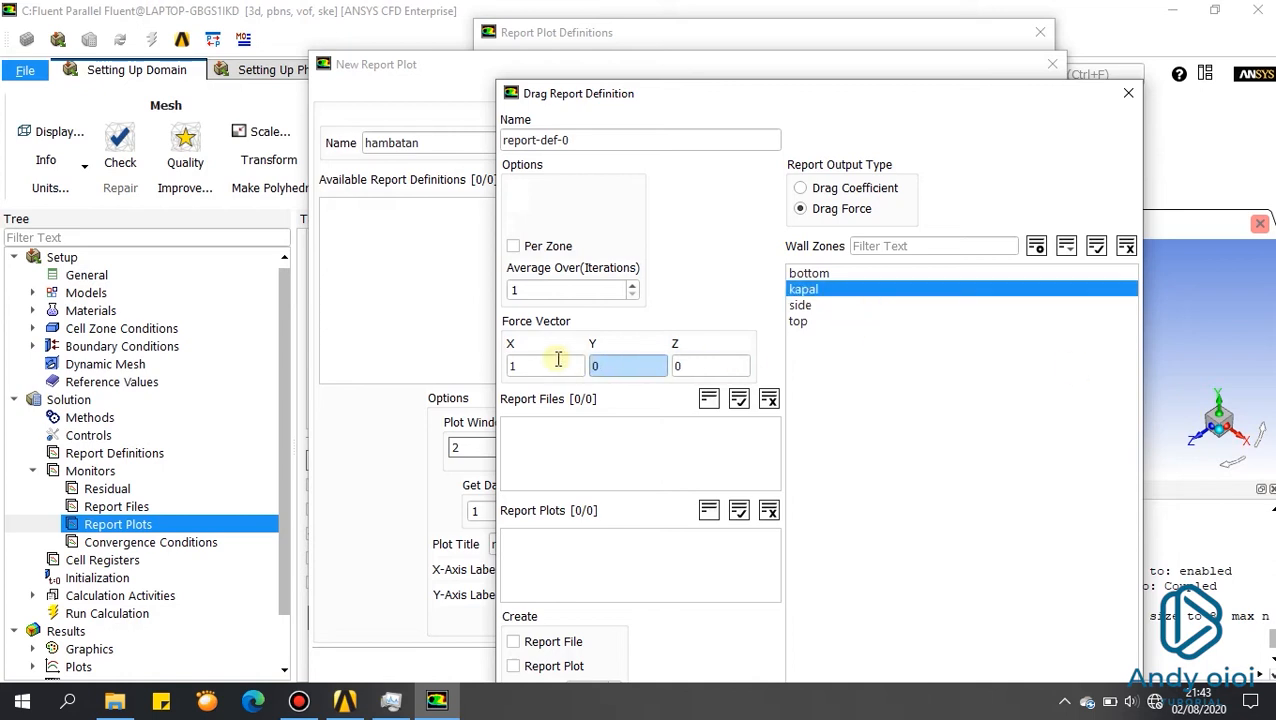
drag(792, 95, 706, 27)
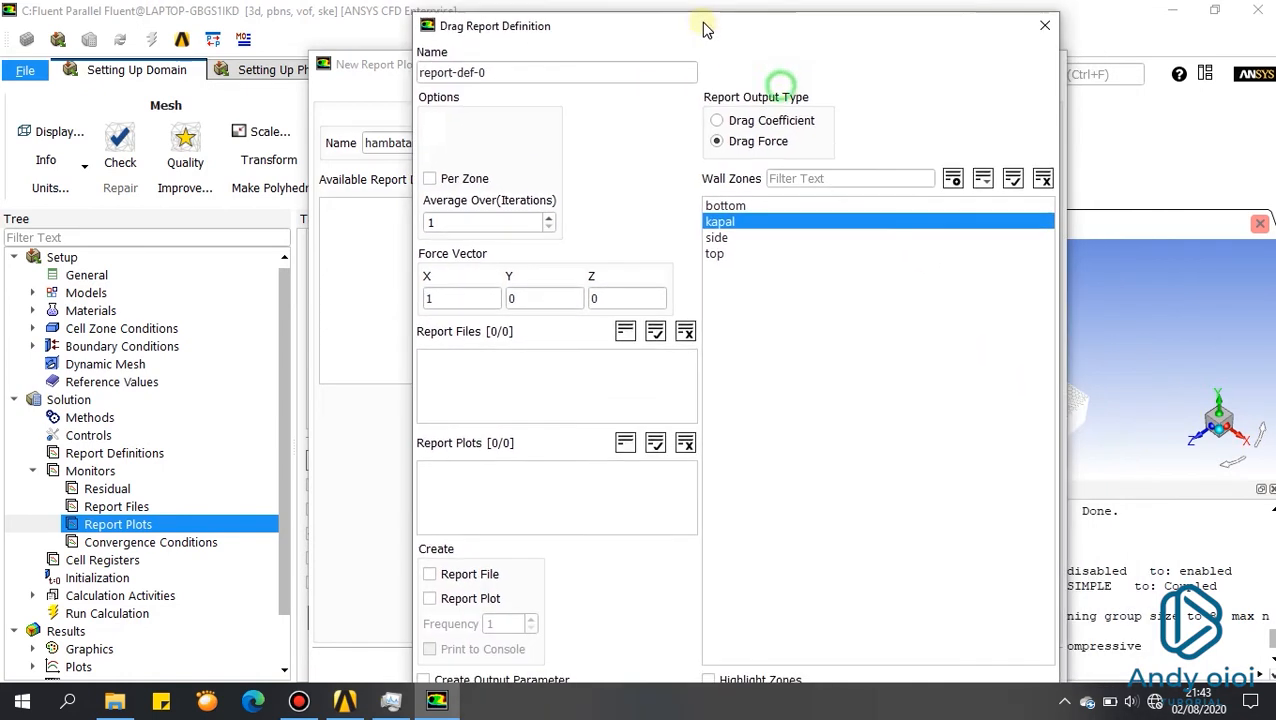
triple_click(558, 71)
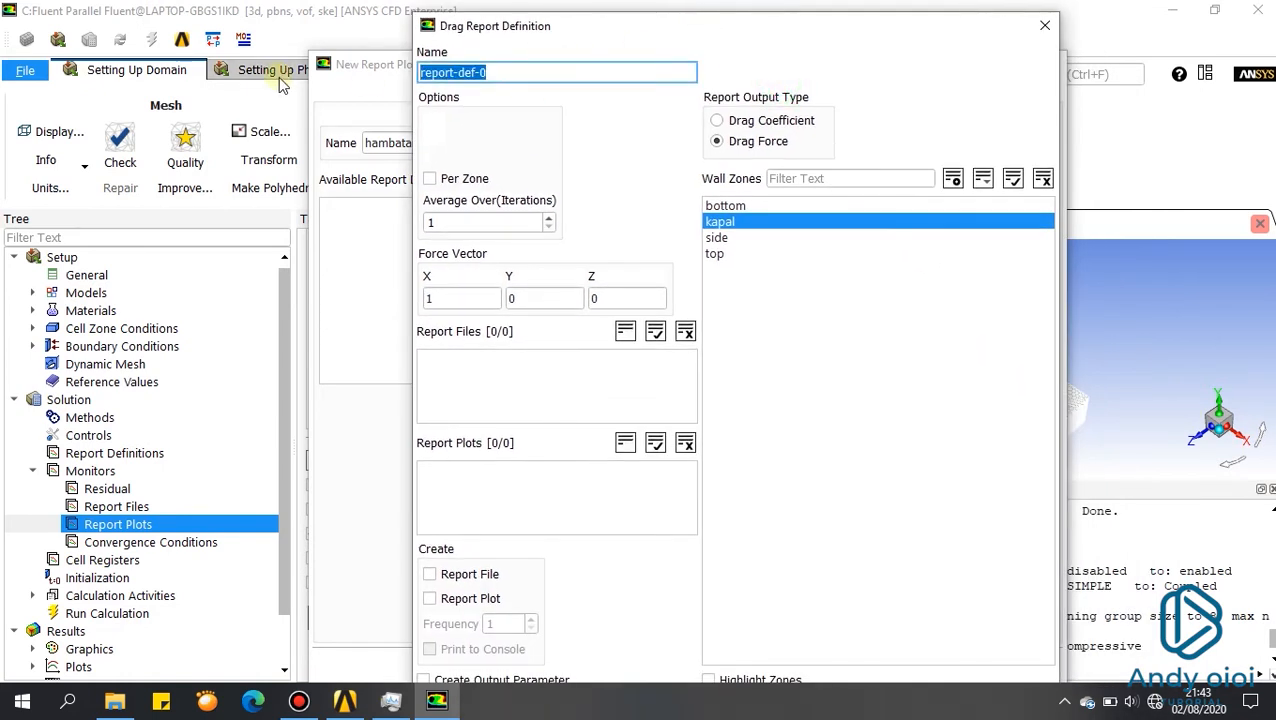
text(drag)
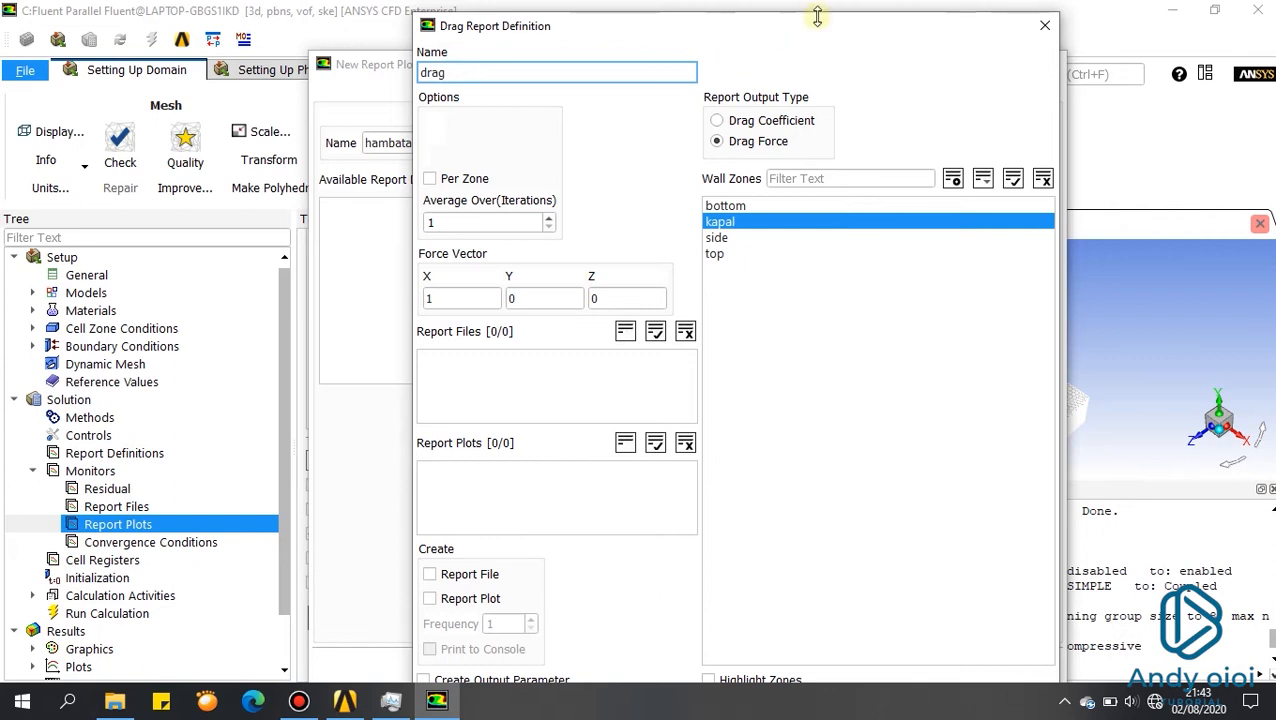
mouse_move(812, 18)
mouse_down()
mouse_move(812, 212)
mouse_move(803, 4)
mouse_up()
scroll(562, 402, down, 4)
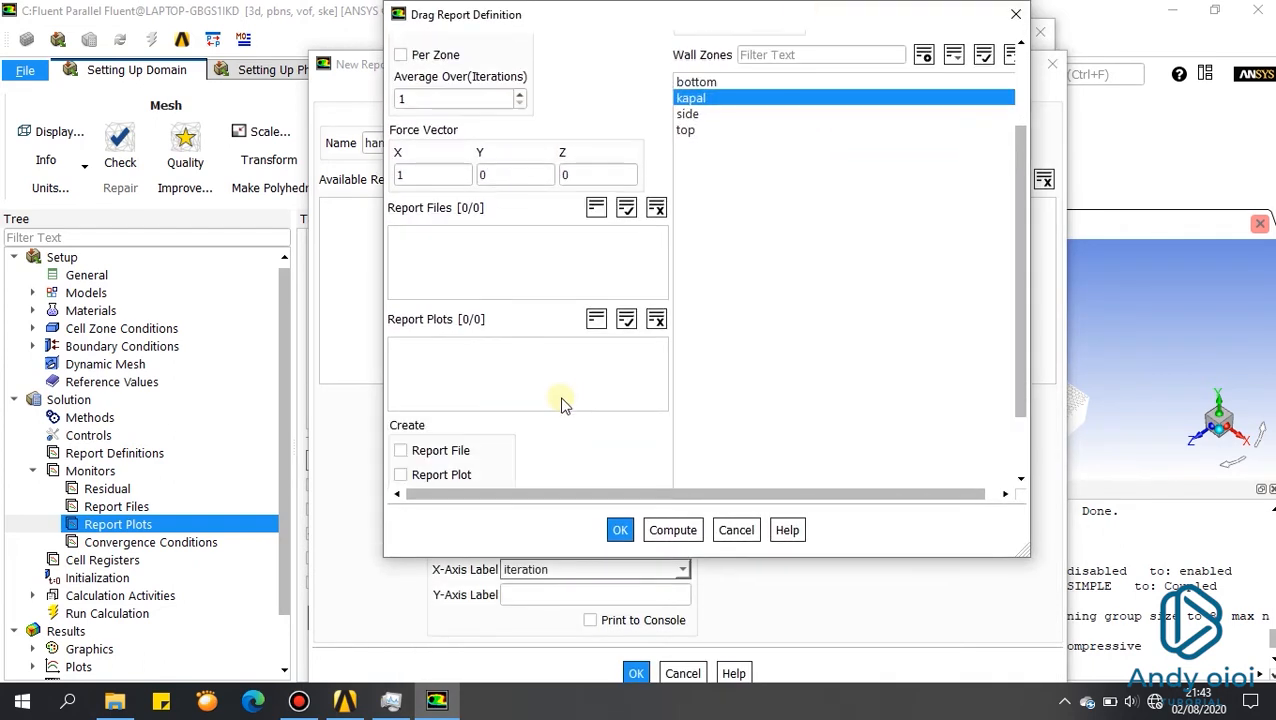
click(620, 531)
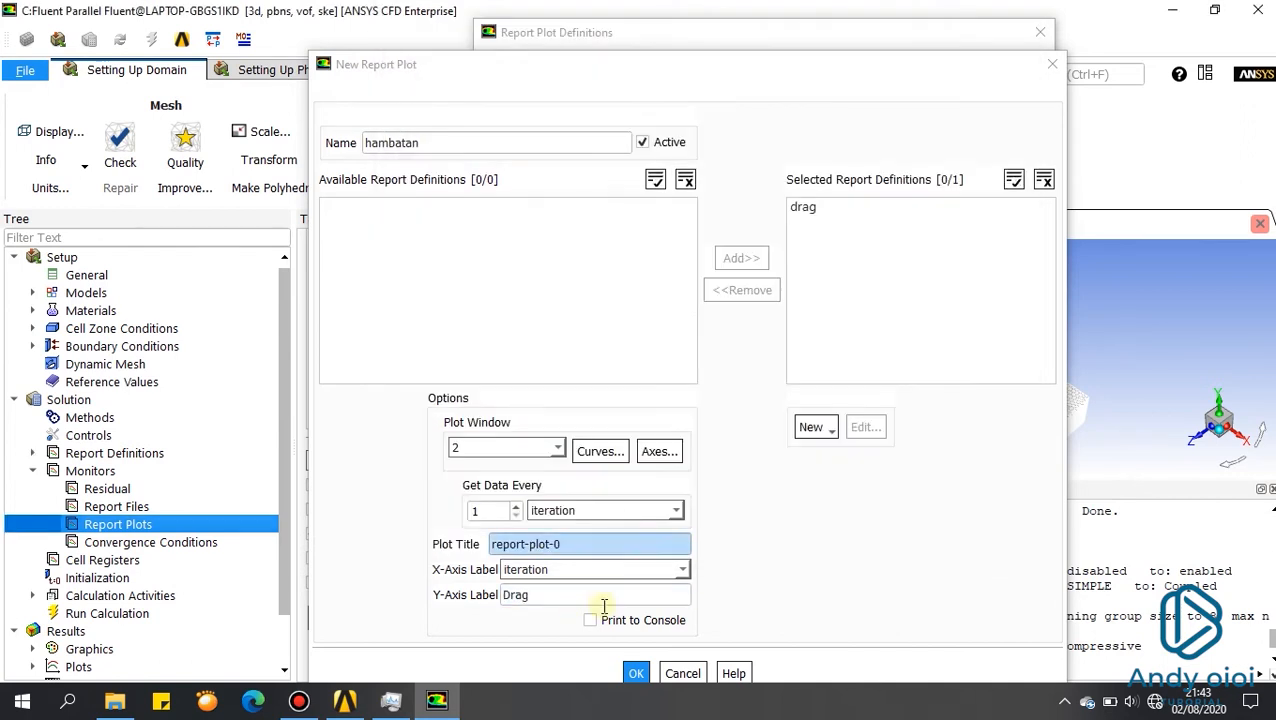
Step: Enable printing to the console for the hambatan report plot, confirm it and close the report plot definitions
click(605, 622)
drag(749, 80, 778, 30)
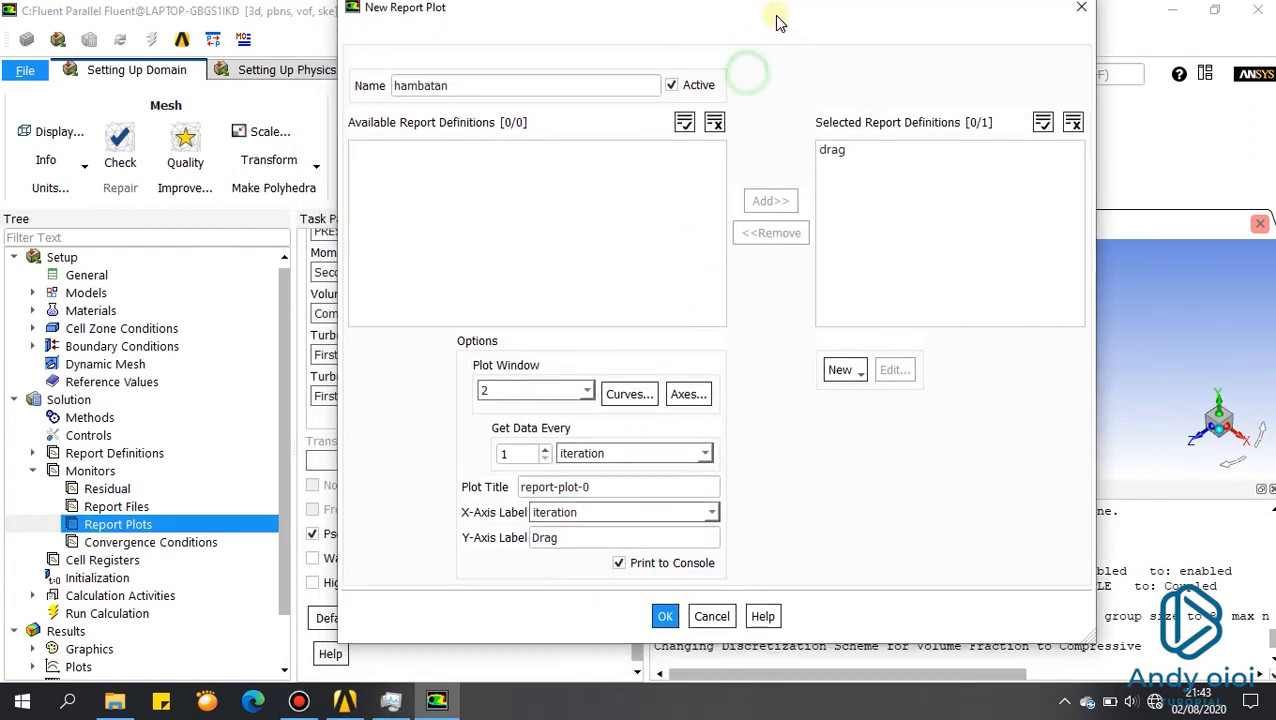
click(663, 624)
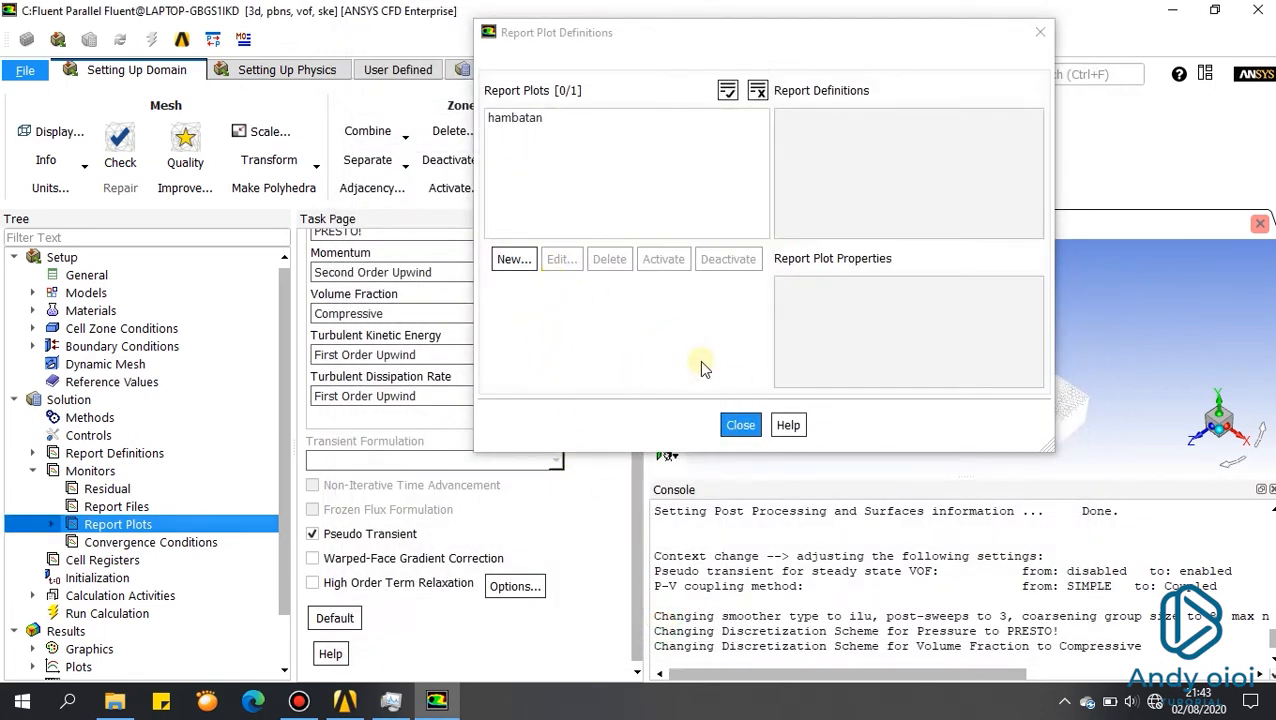
click(513, 259)
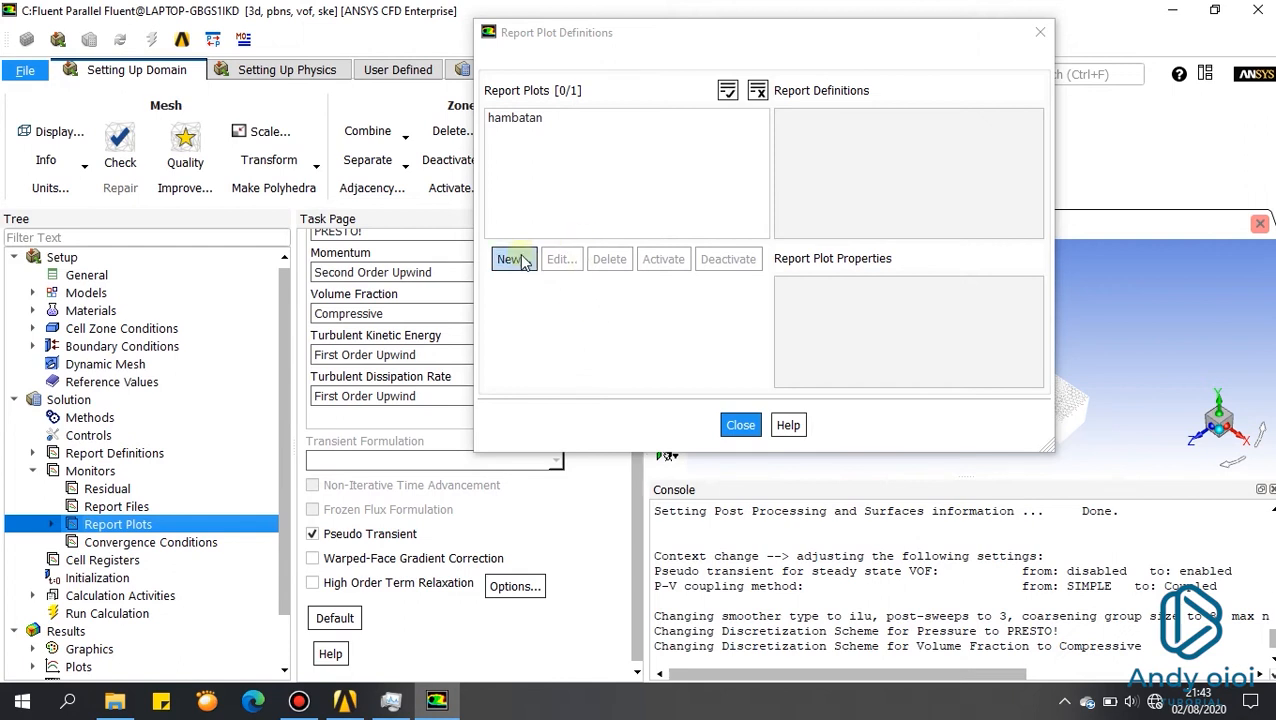
click(741, 425)
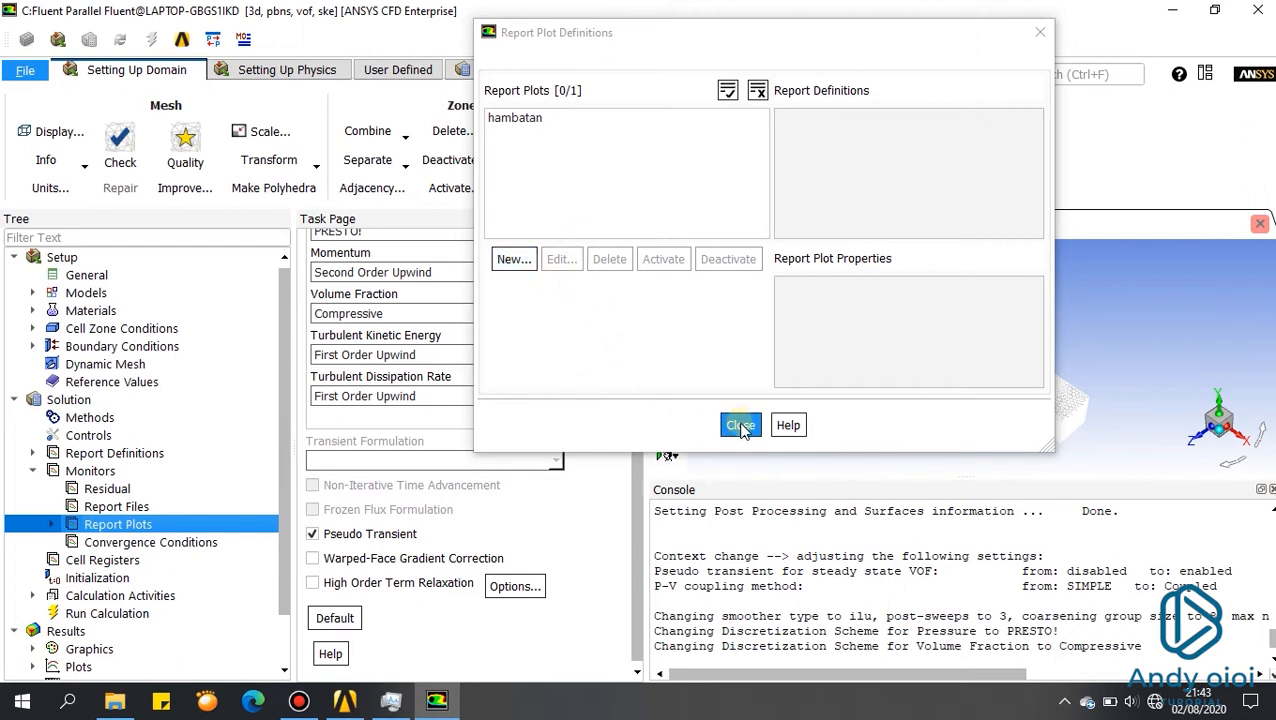
Step: Compute the standard initialization values from the inlet, using the Absolute reference frame
scroll(133, 566, down, 1)
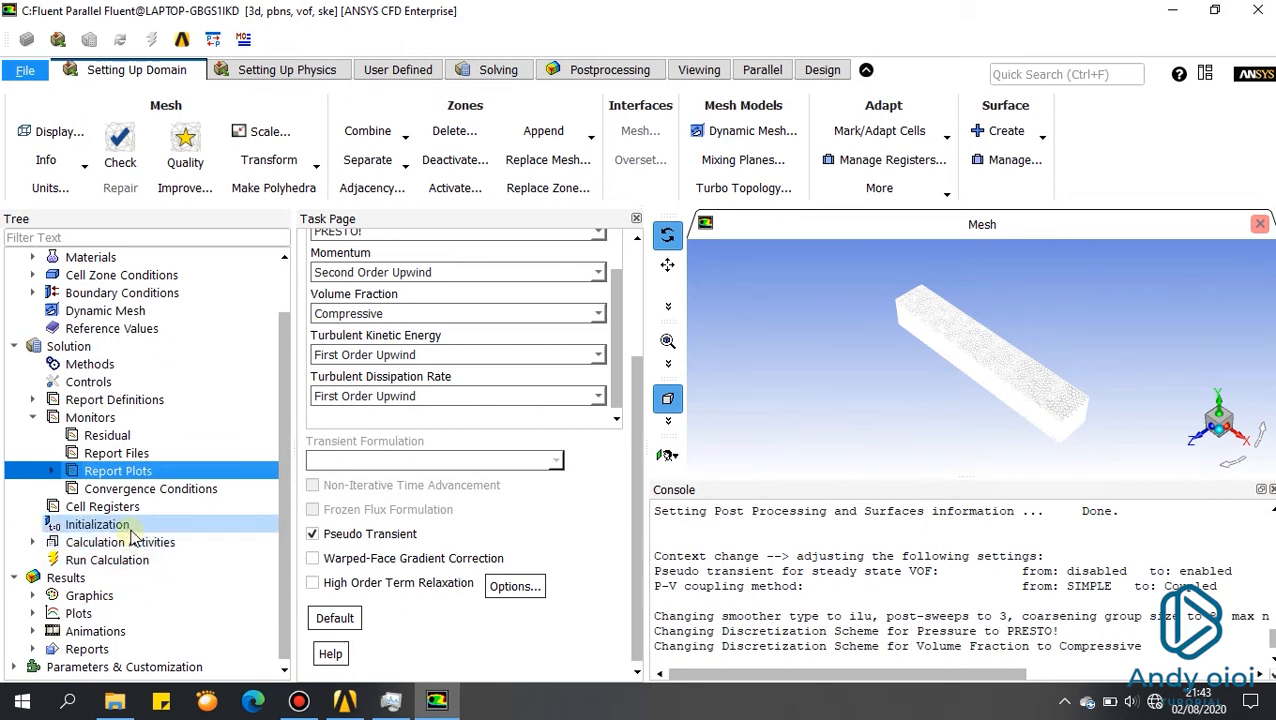
click(133, 530)
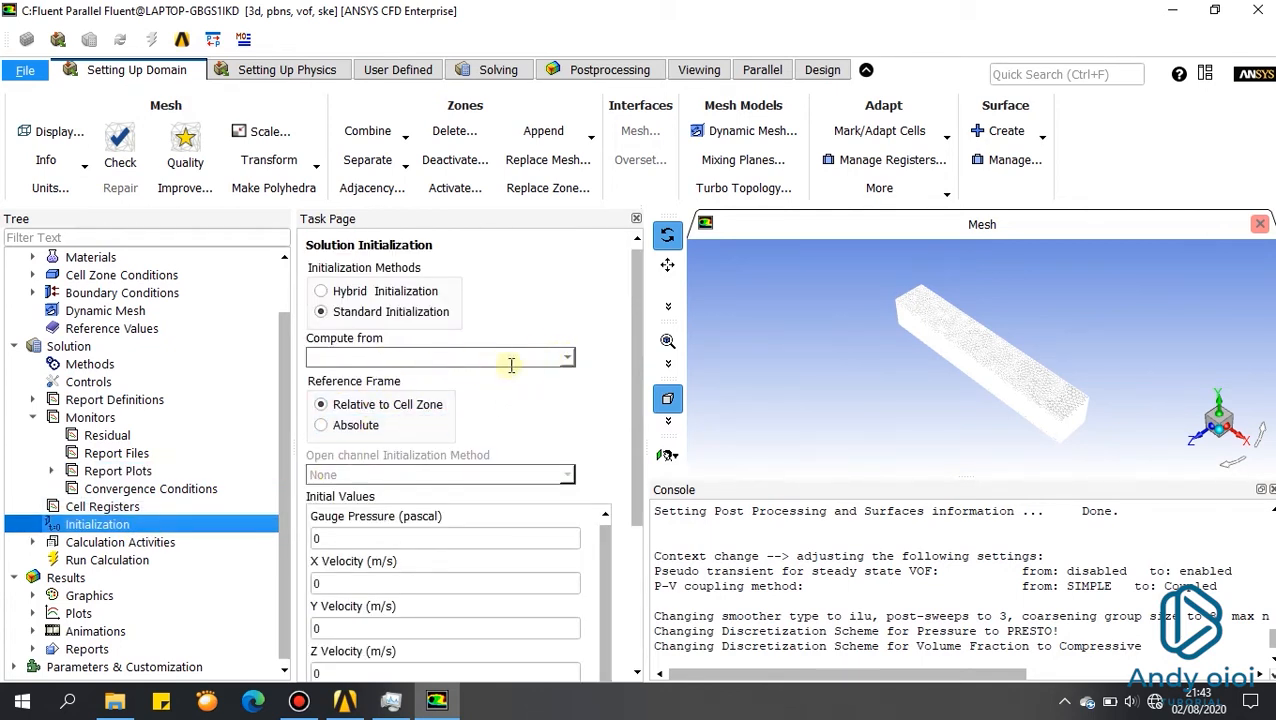
click(566, 358)
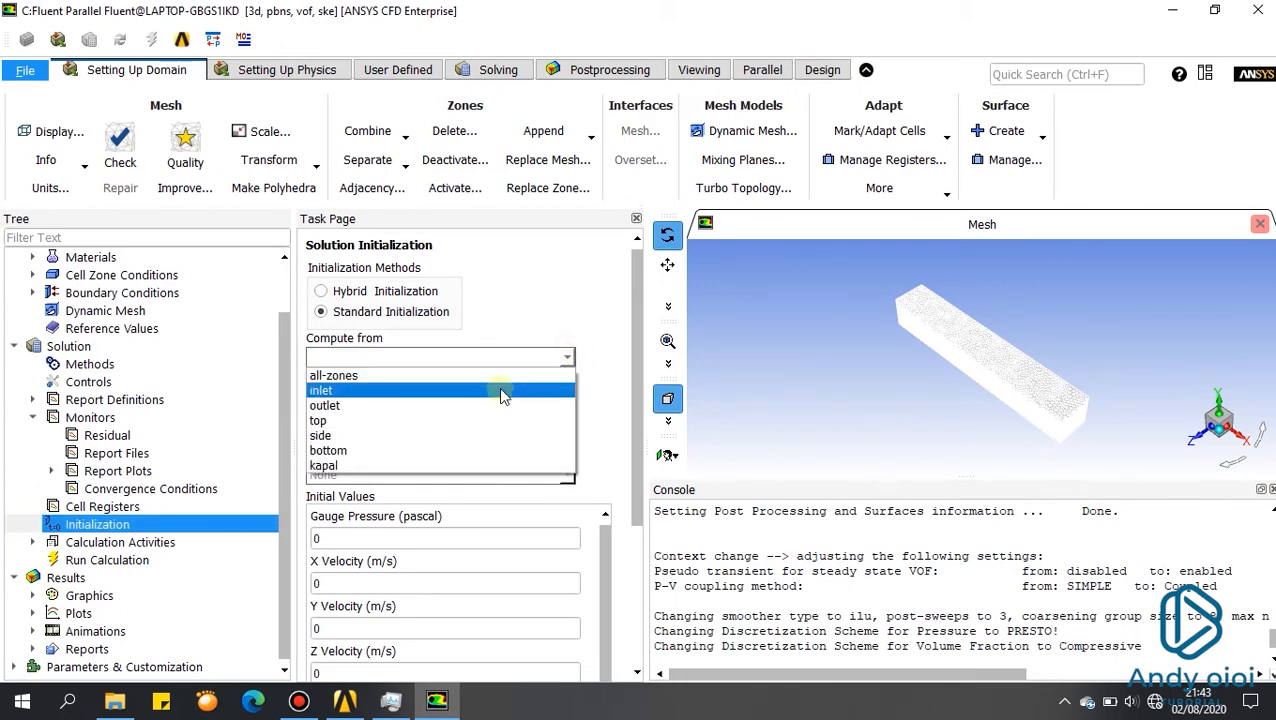
click(478, 391)
click(322, 425)
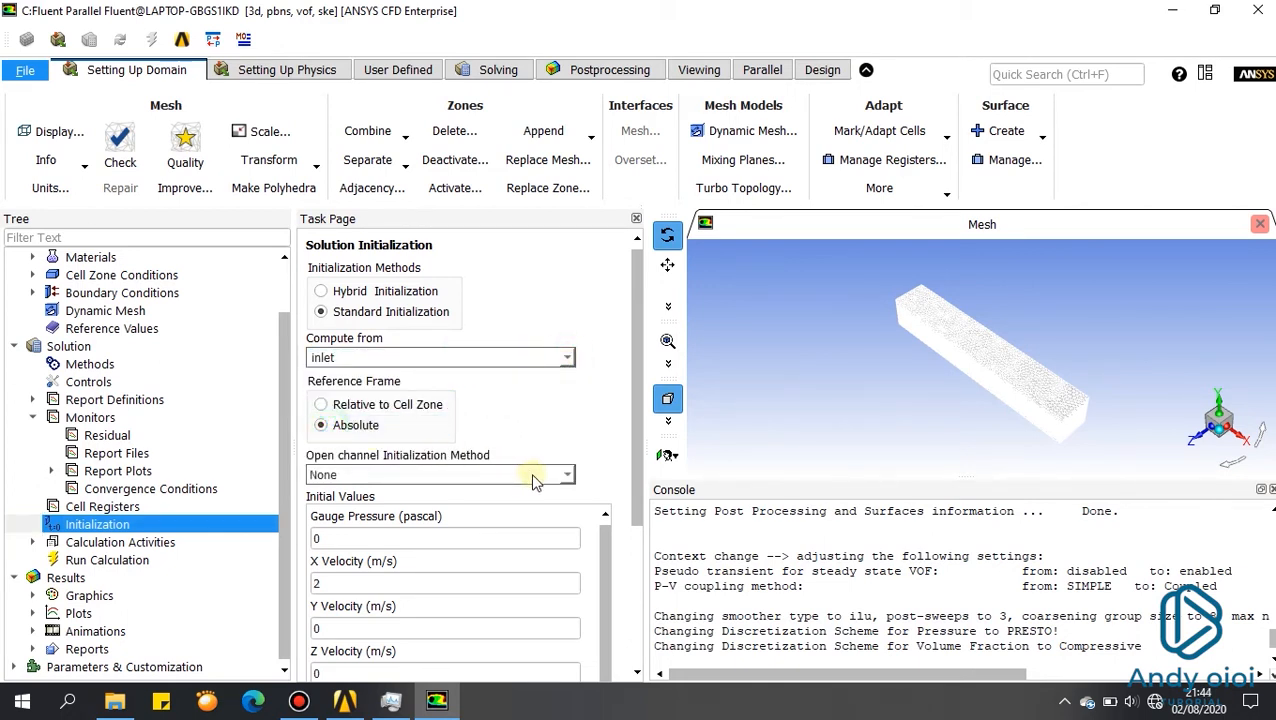
Step: Set the open channel initialization method to Flat and initialize the solution
click(566, 476)
click(526, 504)
scroll(520, 485, down, 5)
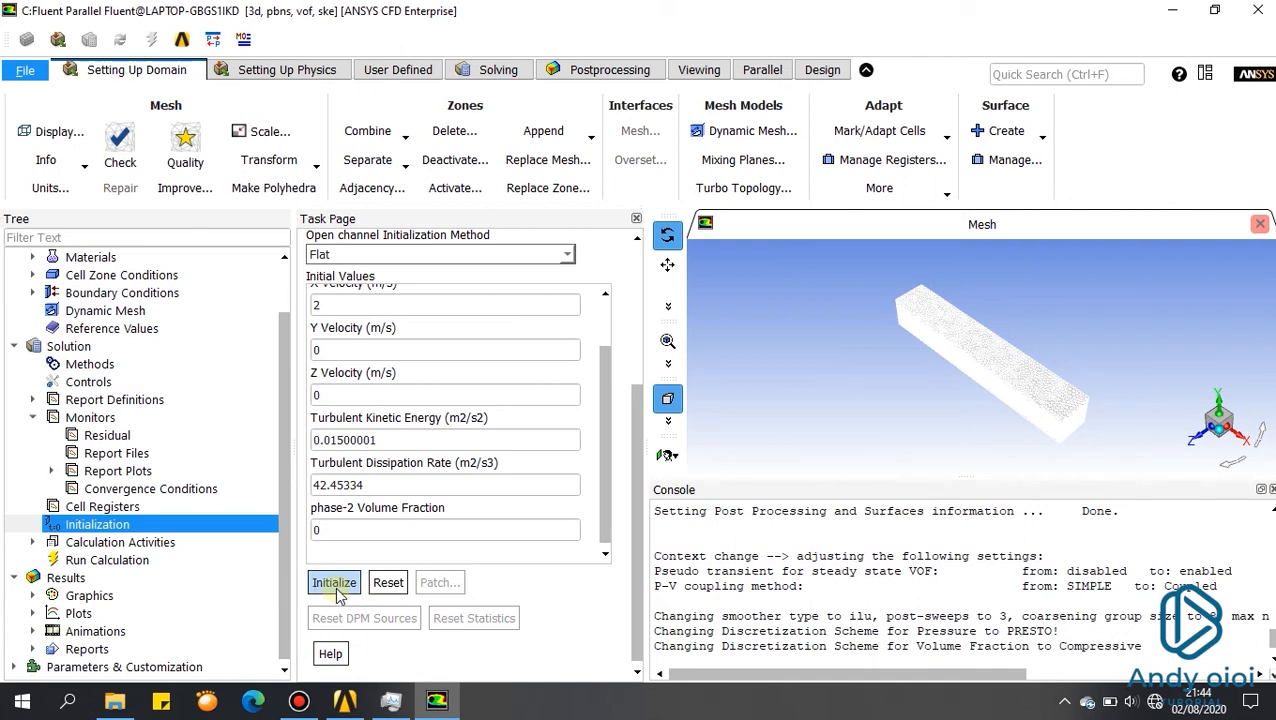
click(344, 586)
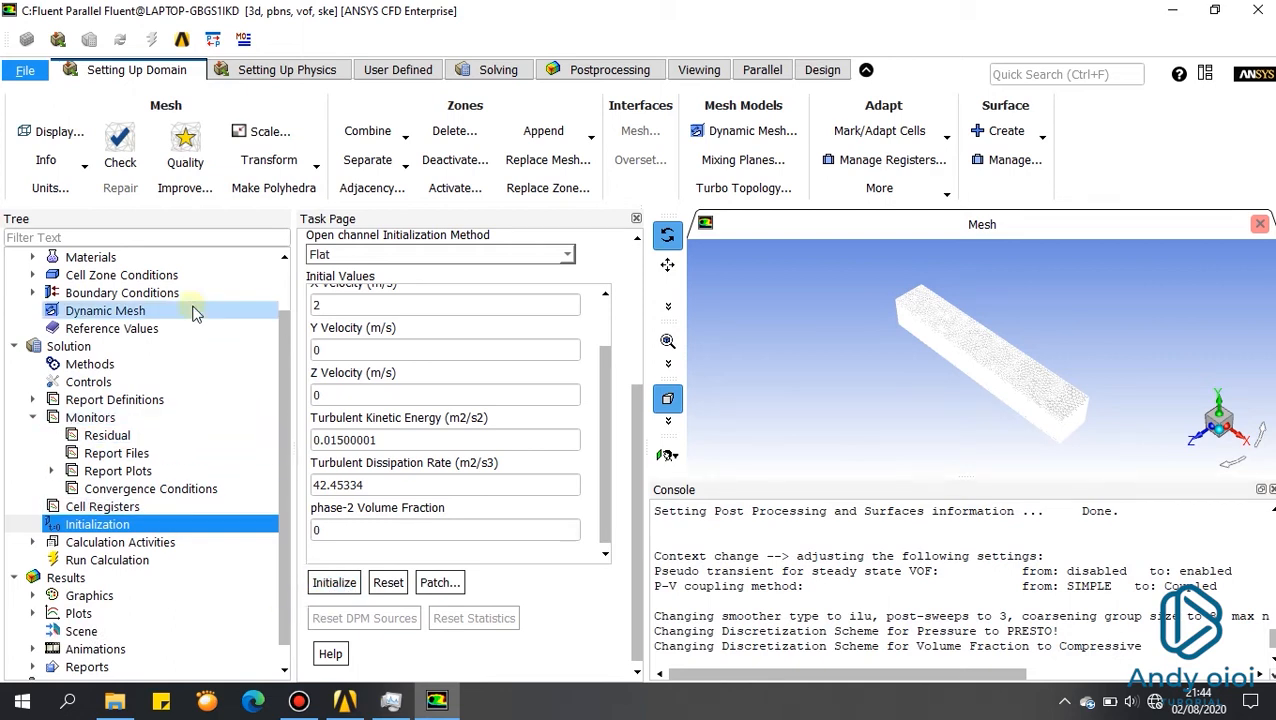
Step: Create a new contour in the results graphics and set its variable category to Phases
click(33, 596)
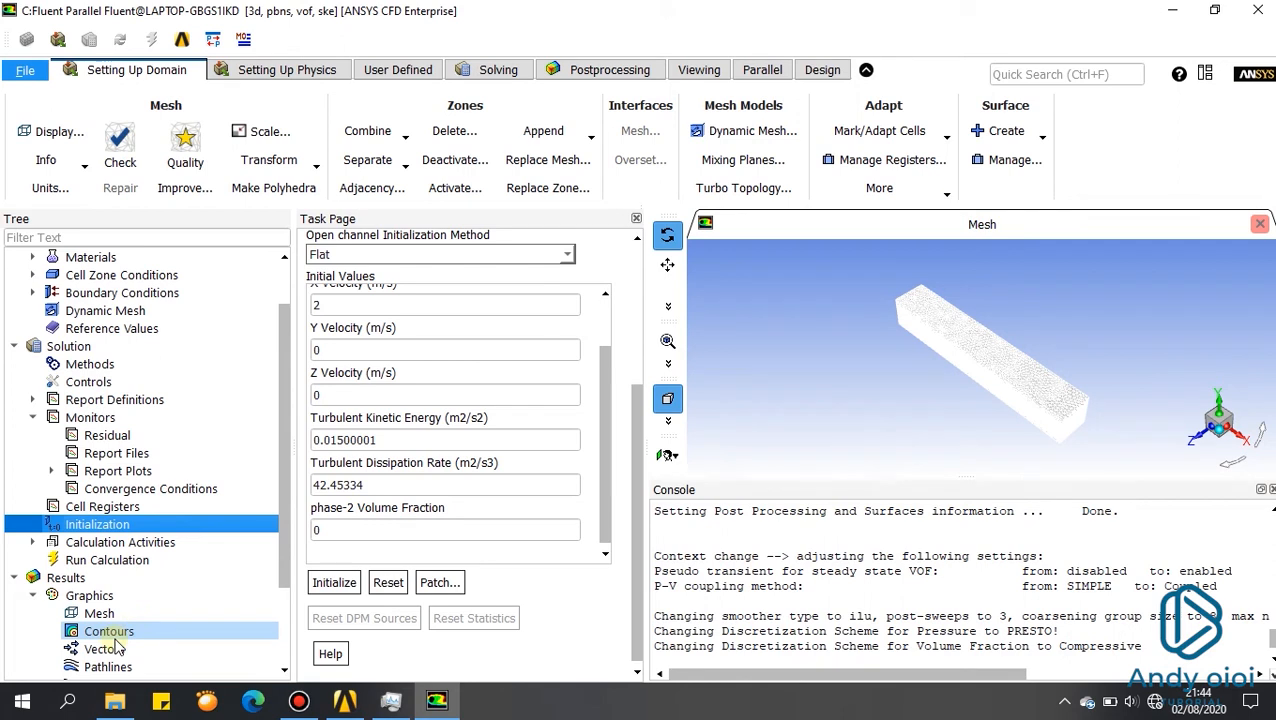
double_click(110, 633)
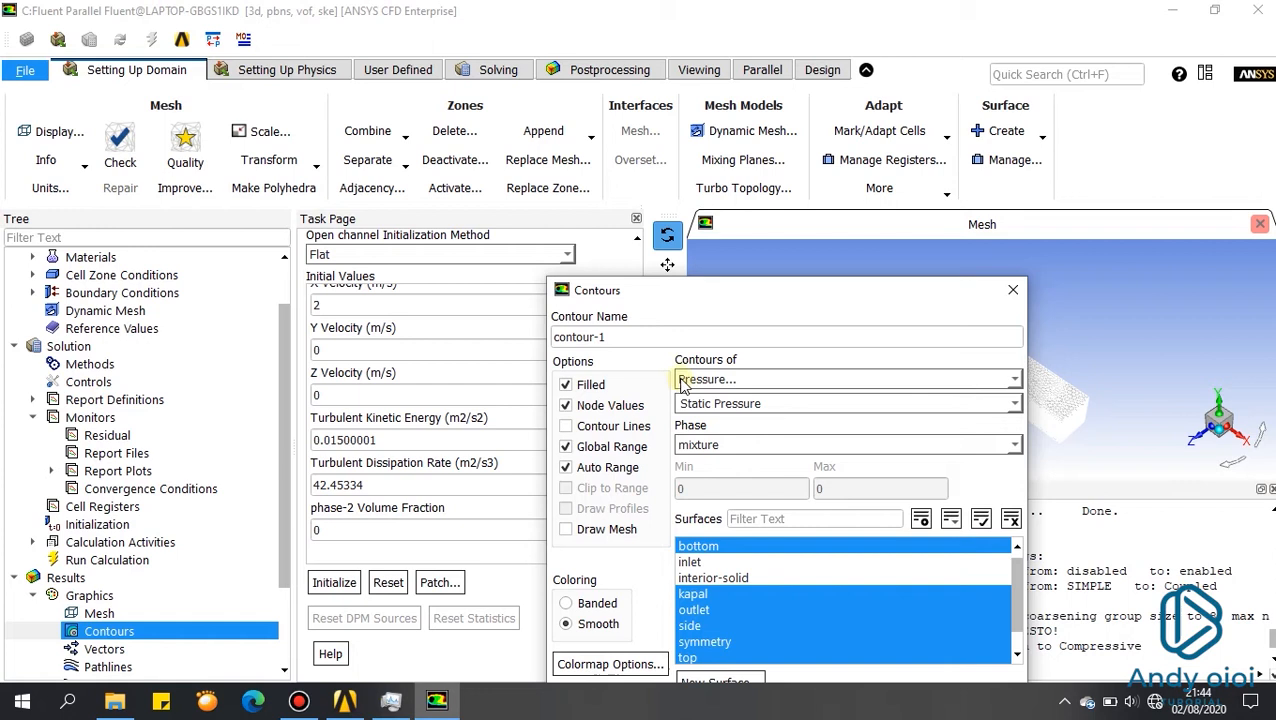
click(1012, 380)
scroll(917, 400, down, 1)
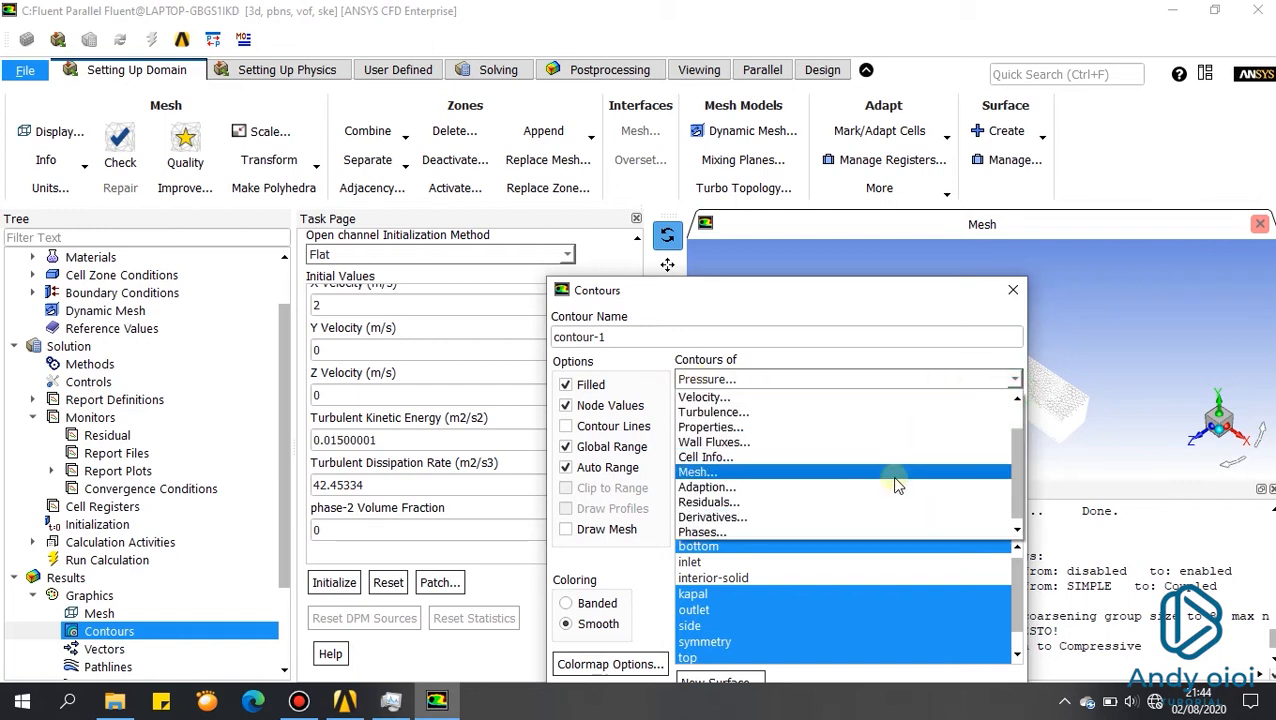
click(776, 533)
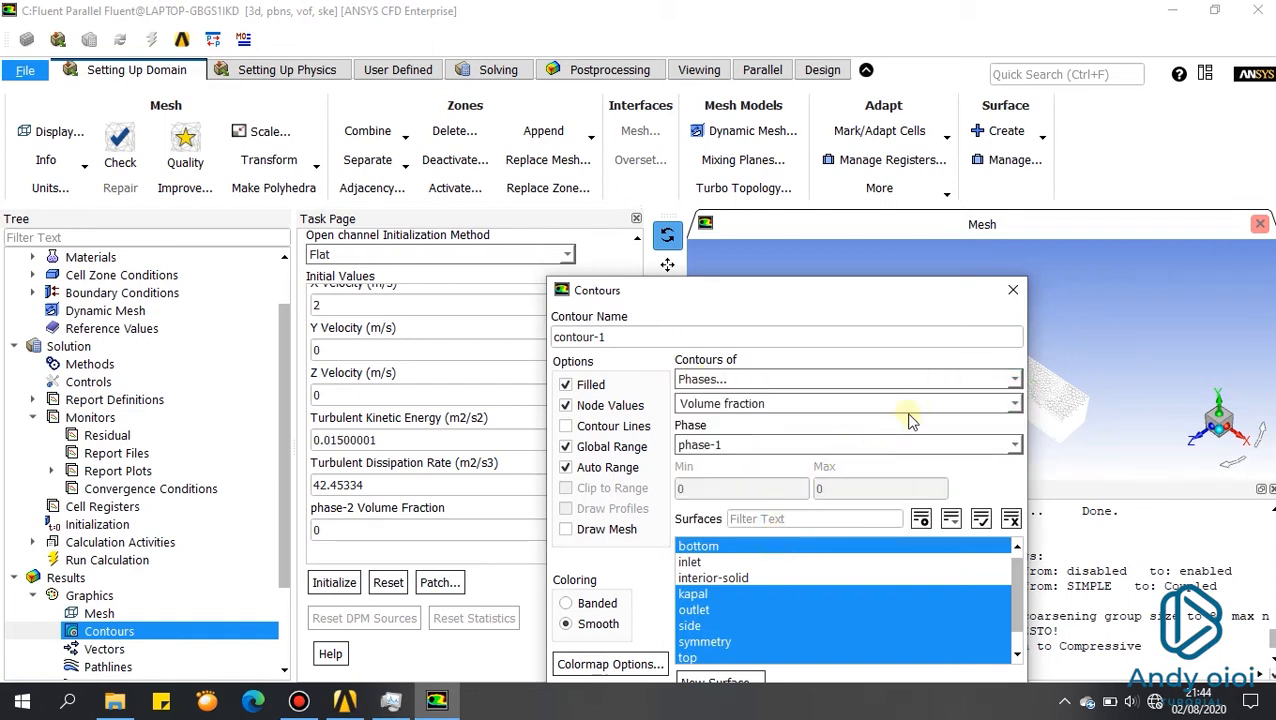
Step: Set the volume fraction contour's phase to phase-2 and enable contour lines
click(1015, 404)
click(1017, 410)
click(1011, 448)
click(943, 484)
click(976, 444)
click(940, 479)
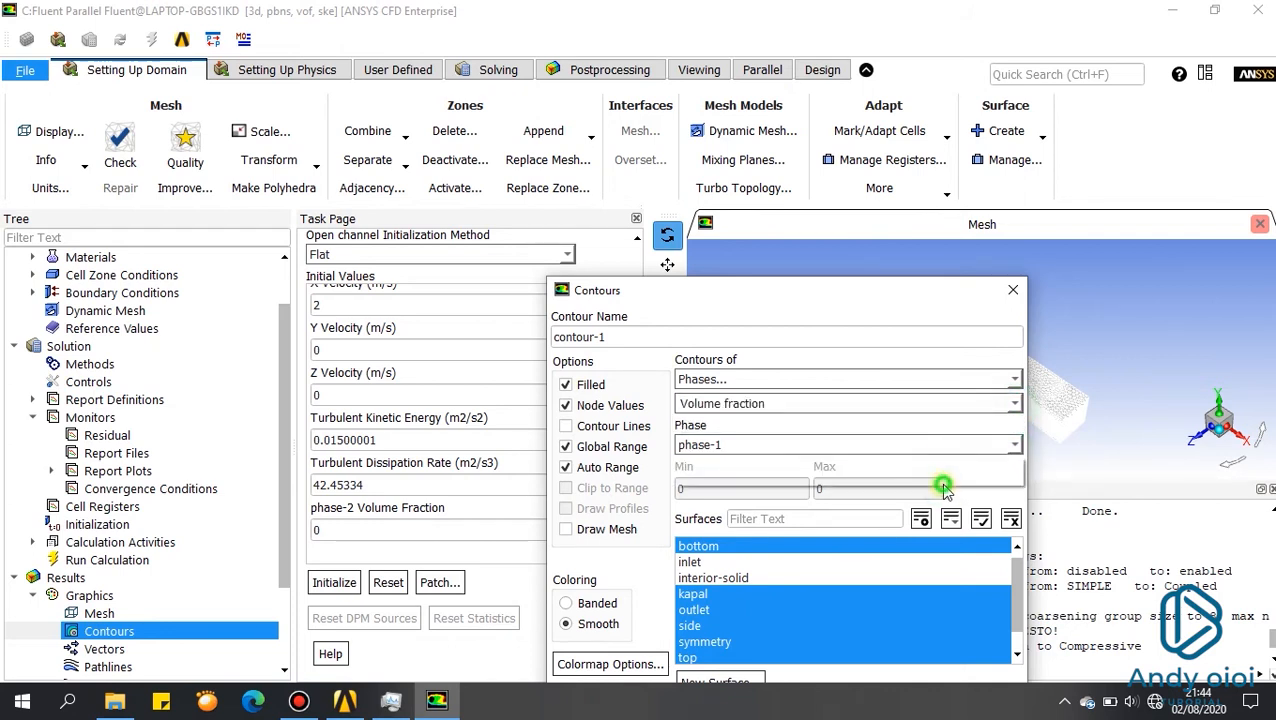
click(593, 429)
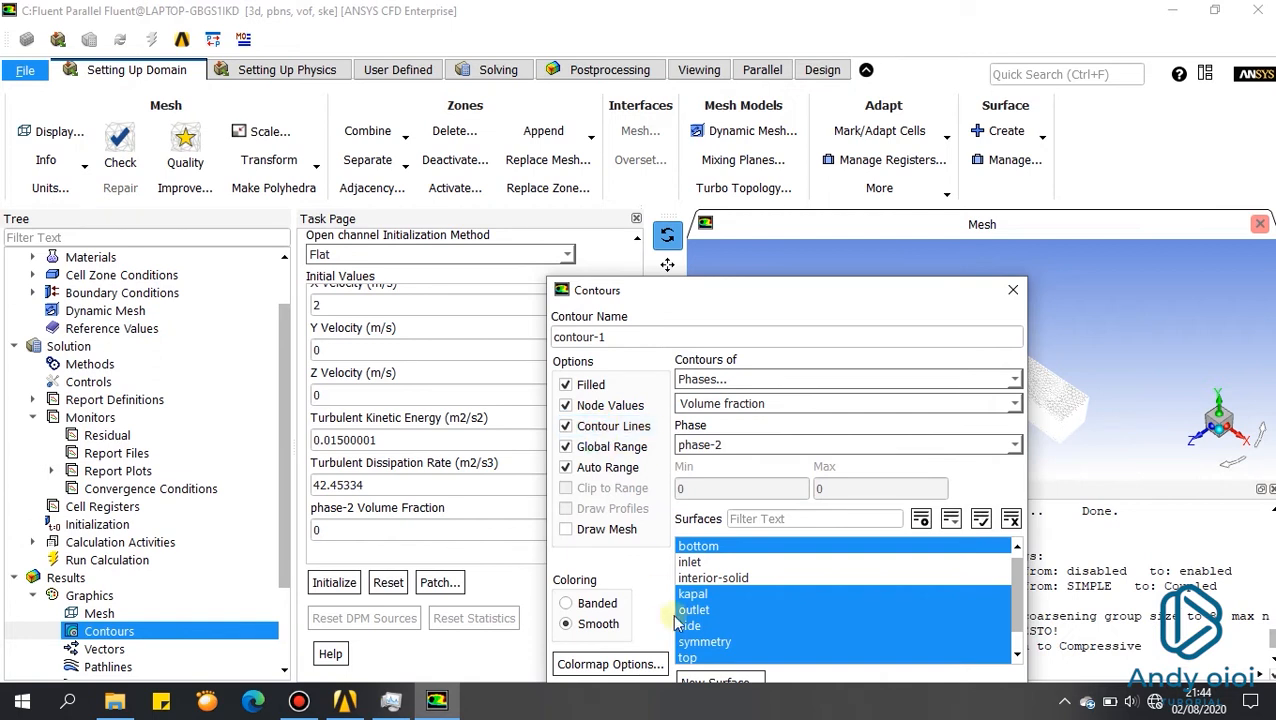
Step: Limit the contour's surfaces to inlet and kapal, deselecting bottom, outlet, side, symmetry and top
click(750, 546)
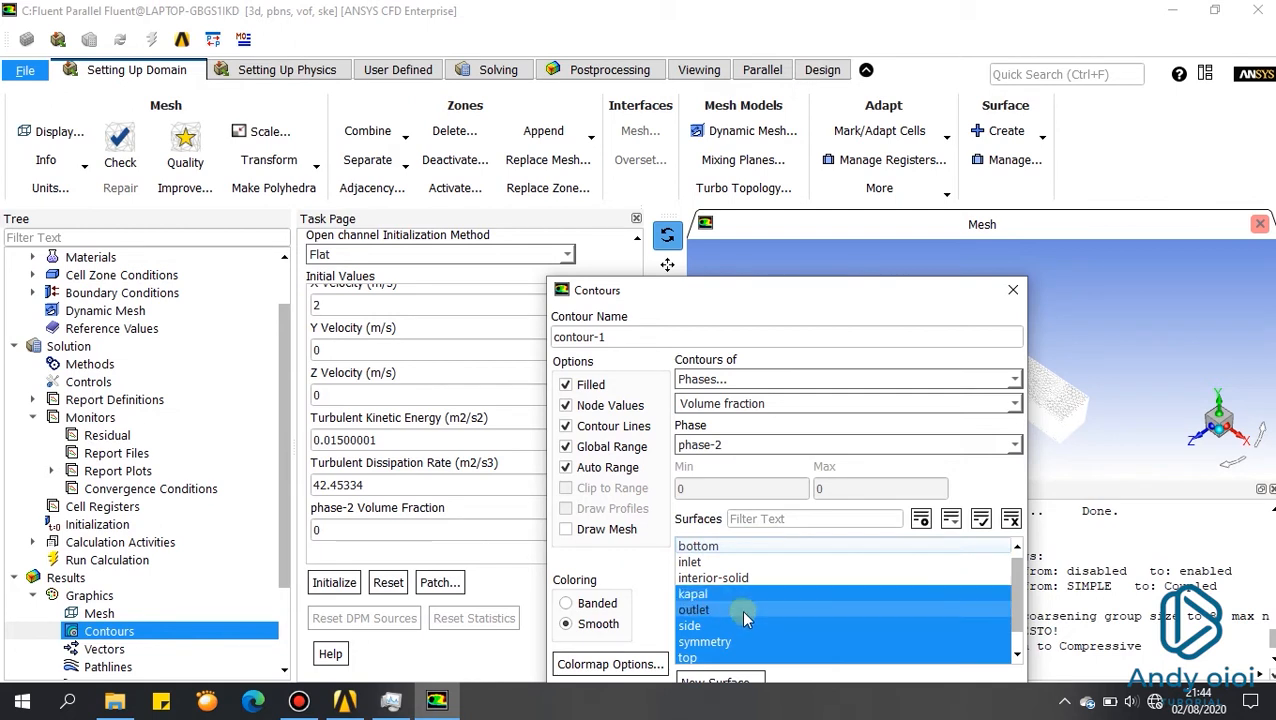
click(741, 609)
click(738, 625)
click(737, 641)
click(737, 657)
scroll(733, 567, down, 1)
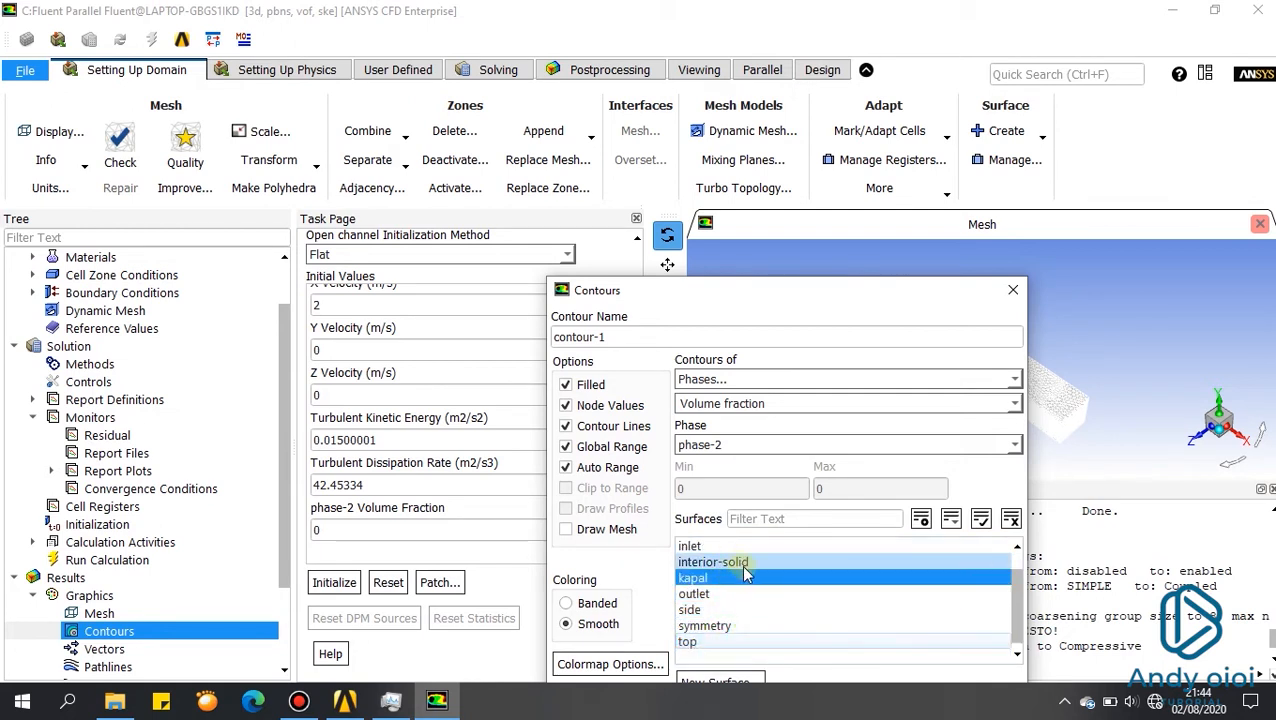
click(736, 546)
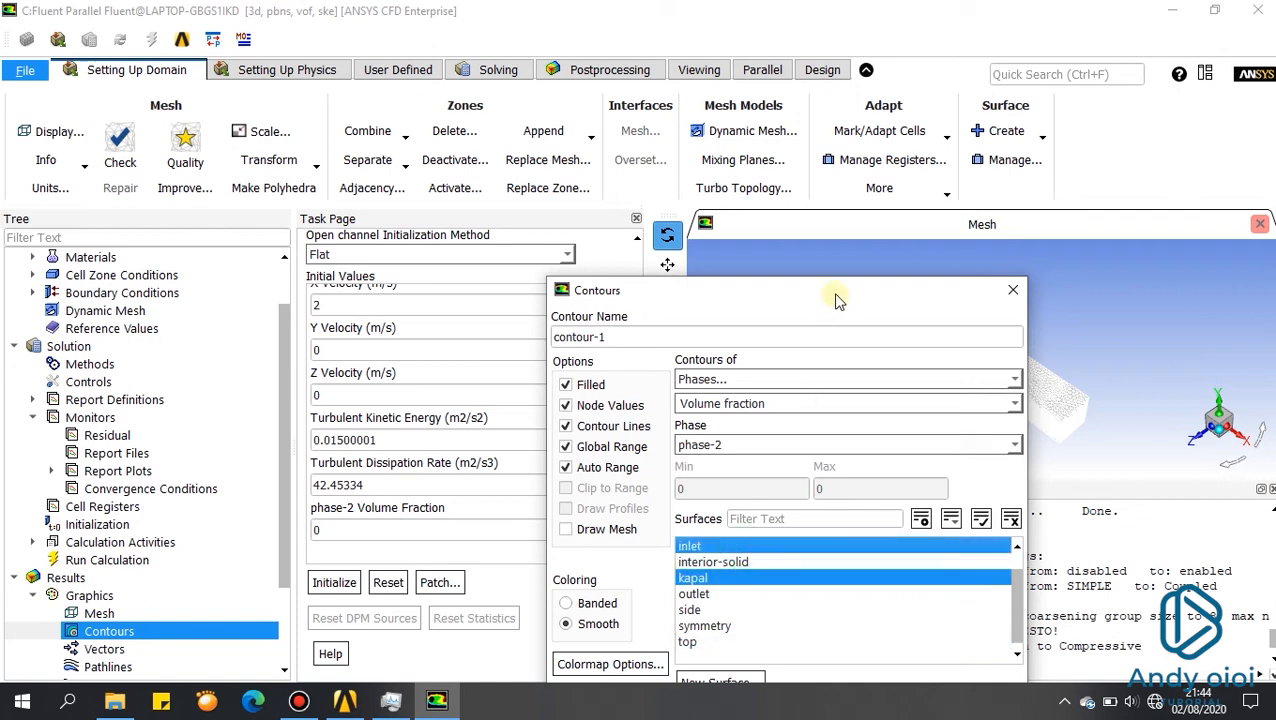
Step: Save and display the phase-2 volume fraction contour and examine it up close at the hull
drag(838, 301, 590, 122)
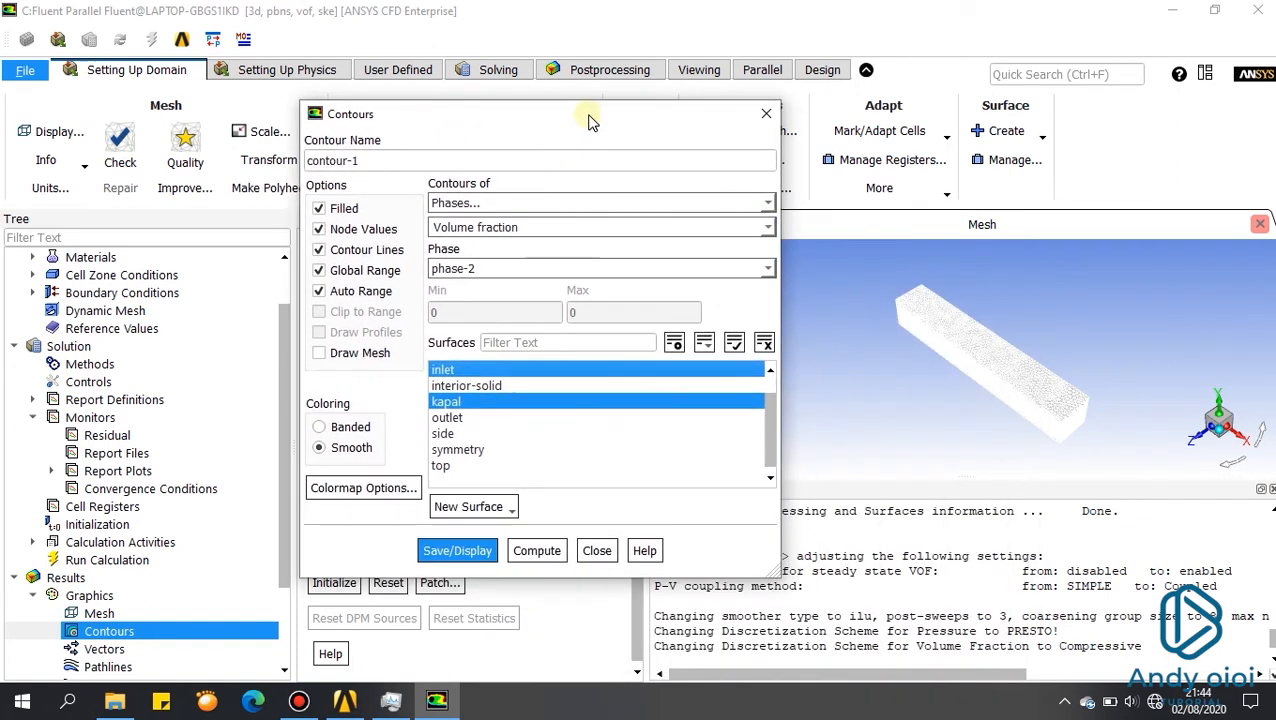
click(463, 554)
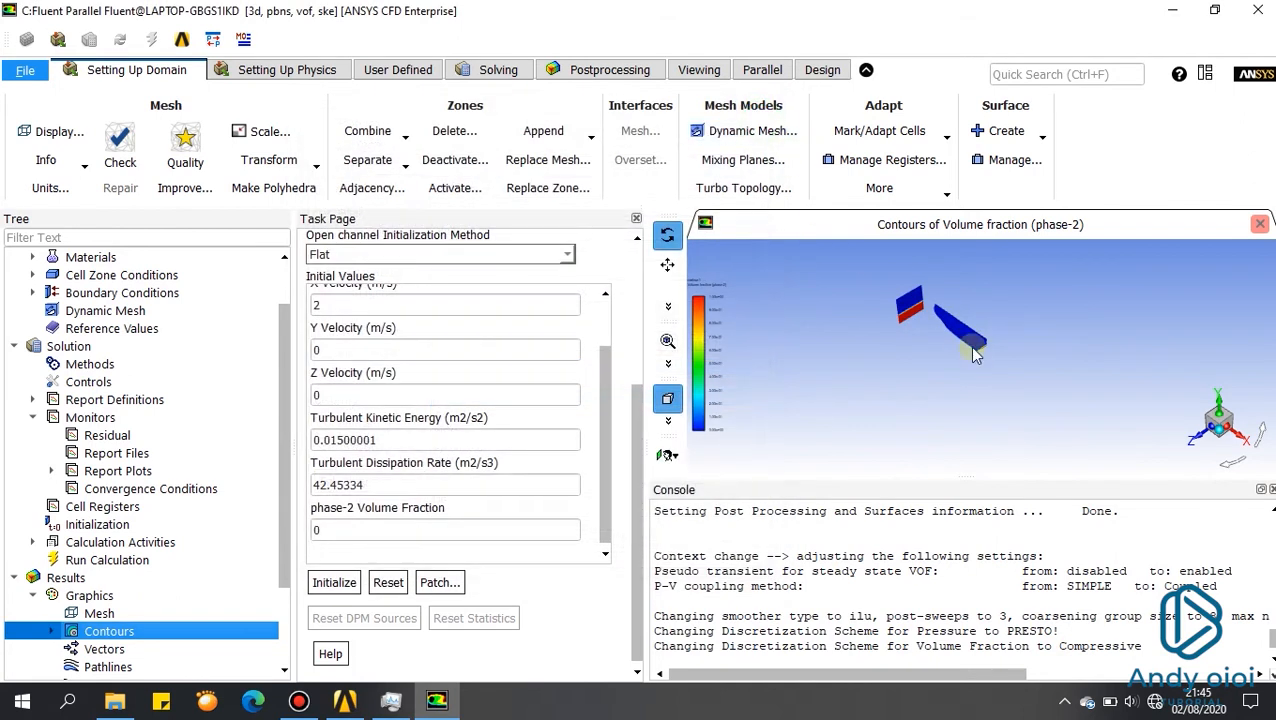
scroll(933, 345, up, 5)
scroll(933, 345, up, 5)
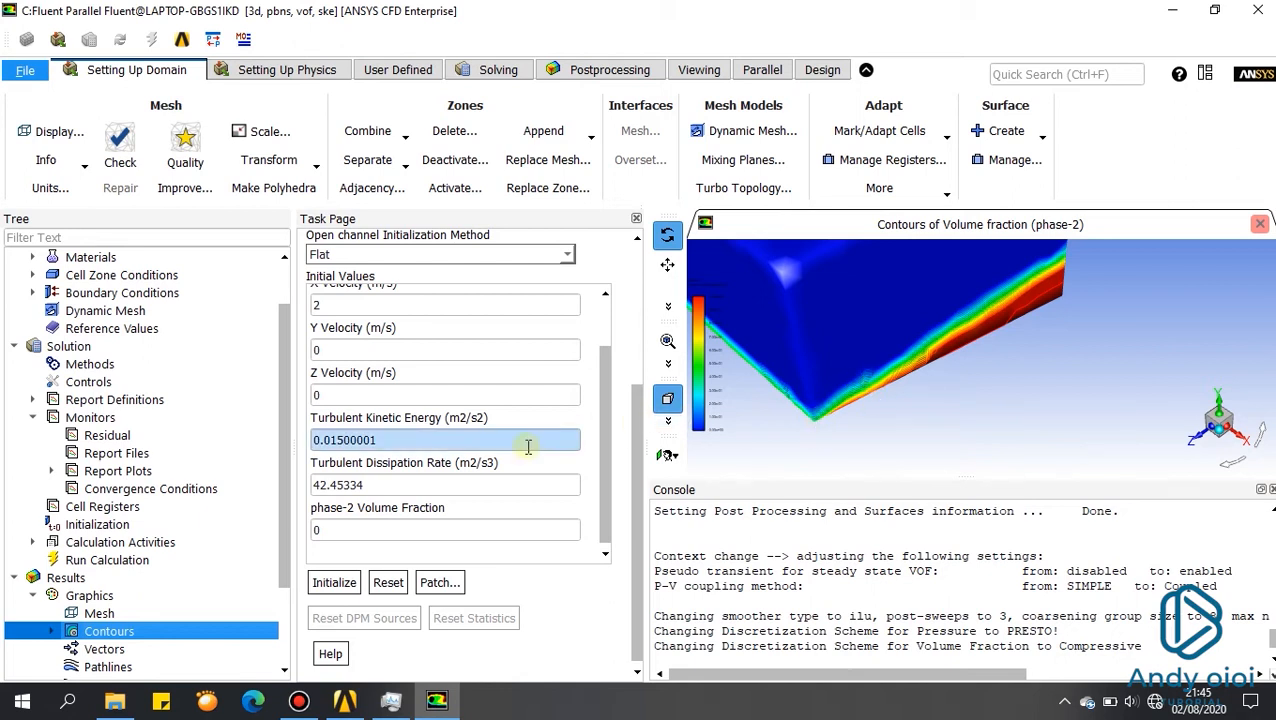
Step: Set the timescale factor of the automatic pseudo transient time step to 0.5 in the run calculation settings
click(119, 562)
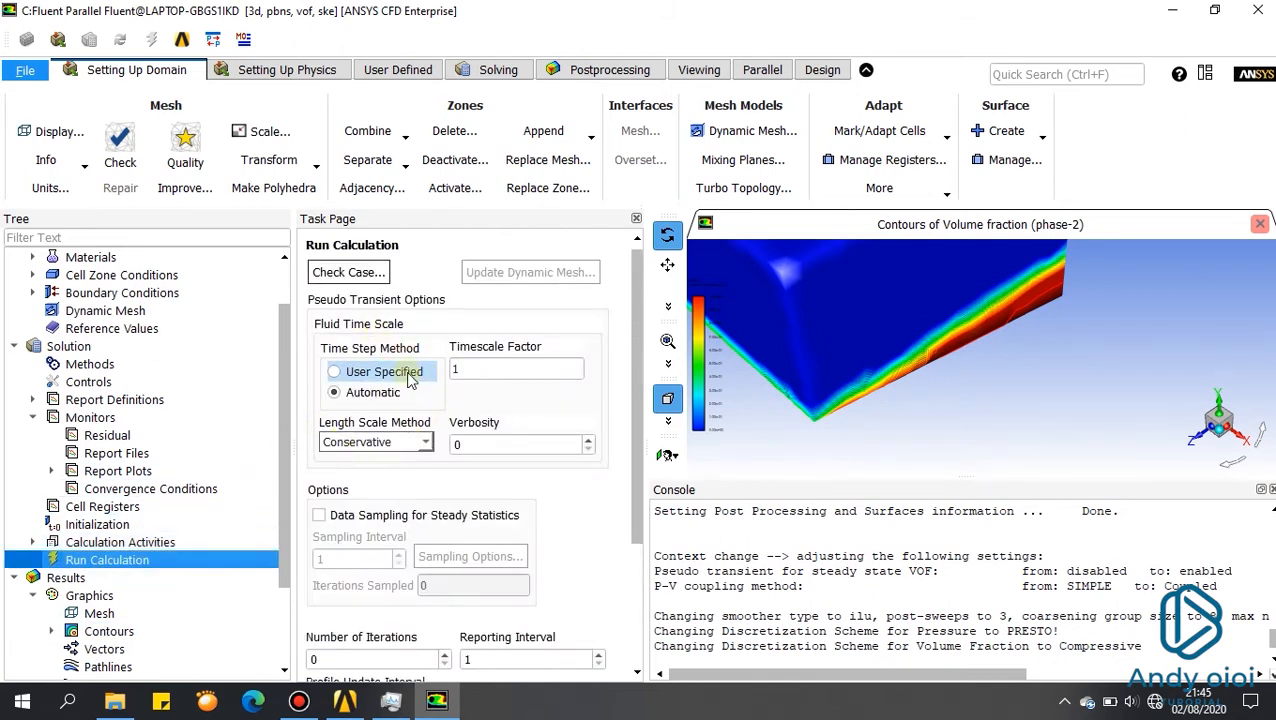
click(499, 370)
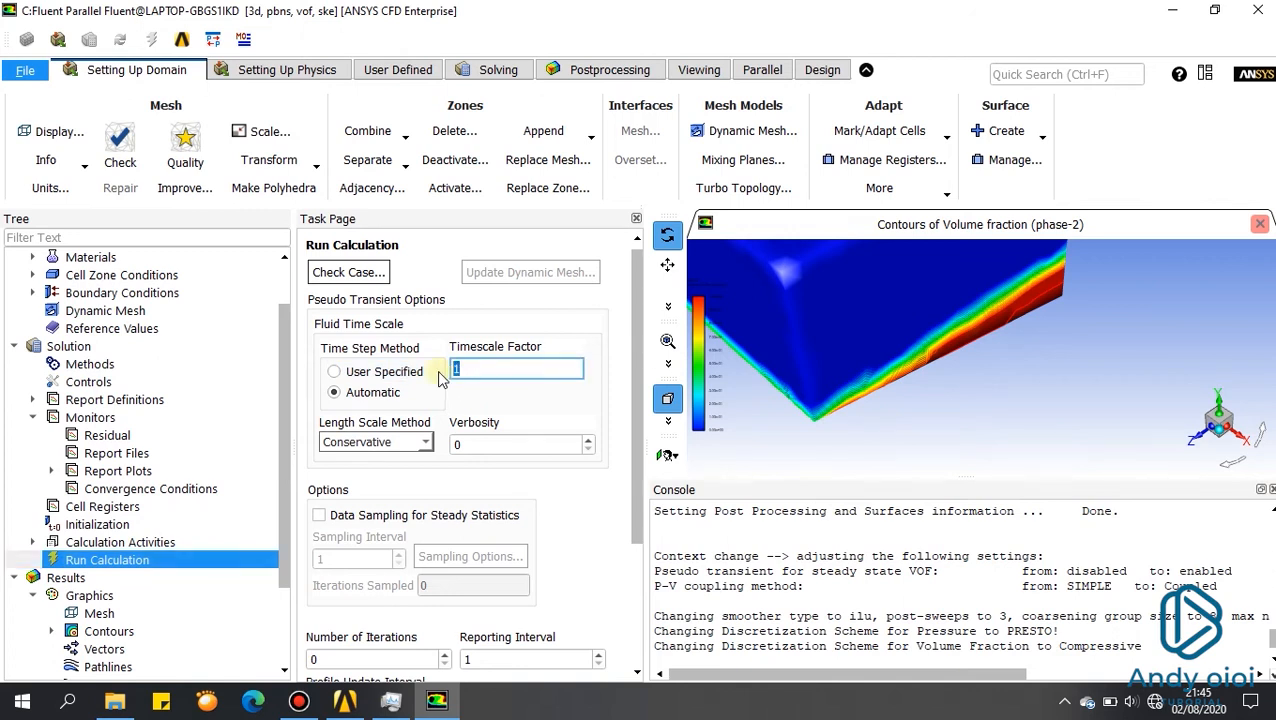
text(0.5)
Step: Set the number of iterations to 400 and start the calculation
scroll(408, 542, down, 1)
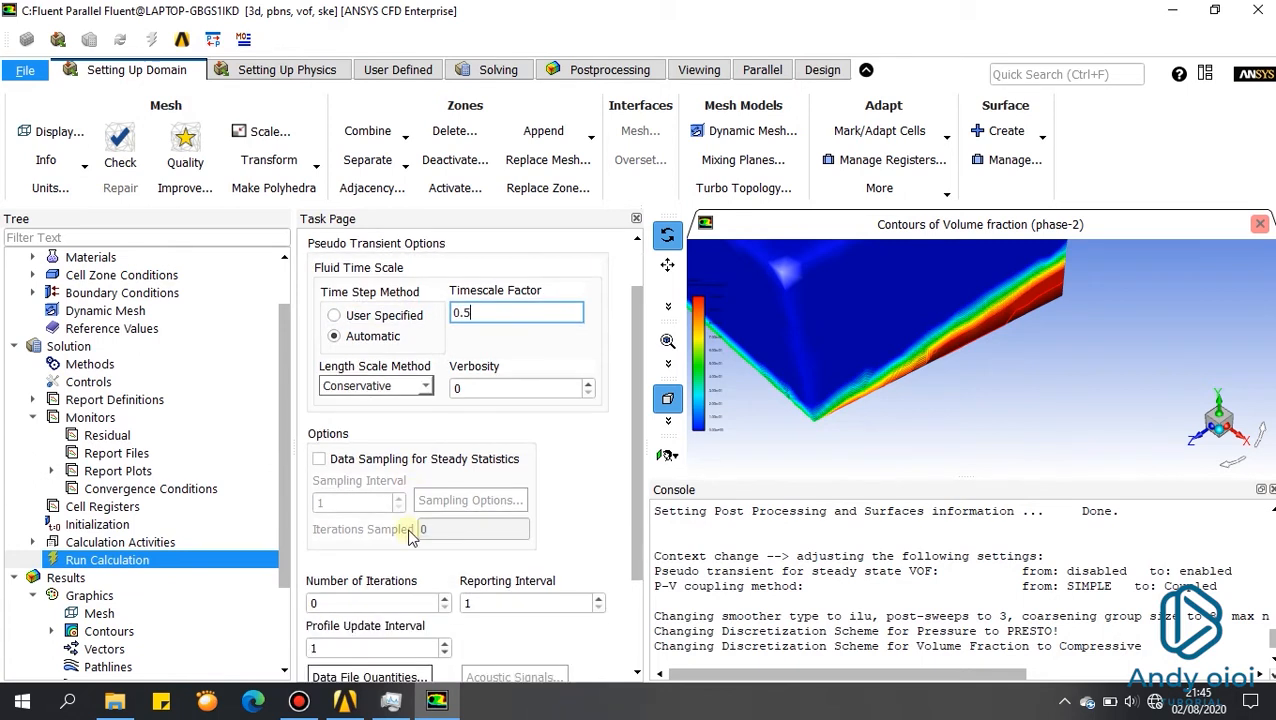
scroll(399, 518, down, 1)
click(368, 547)
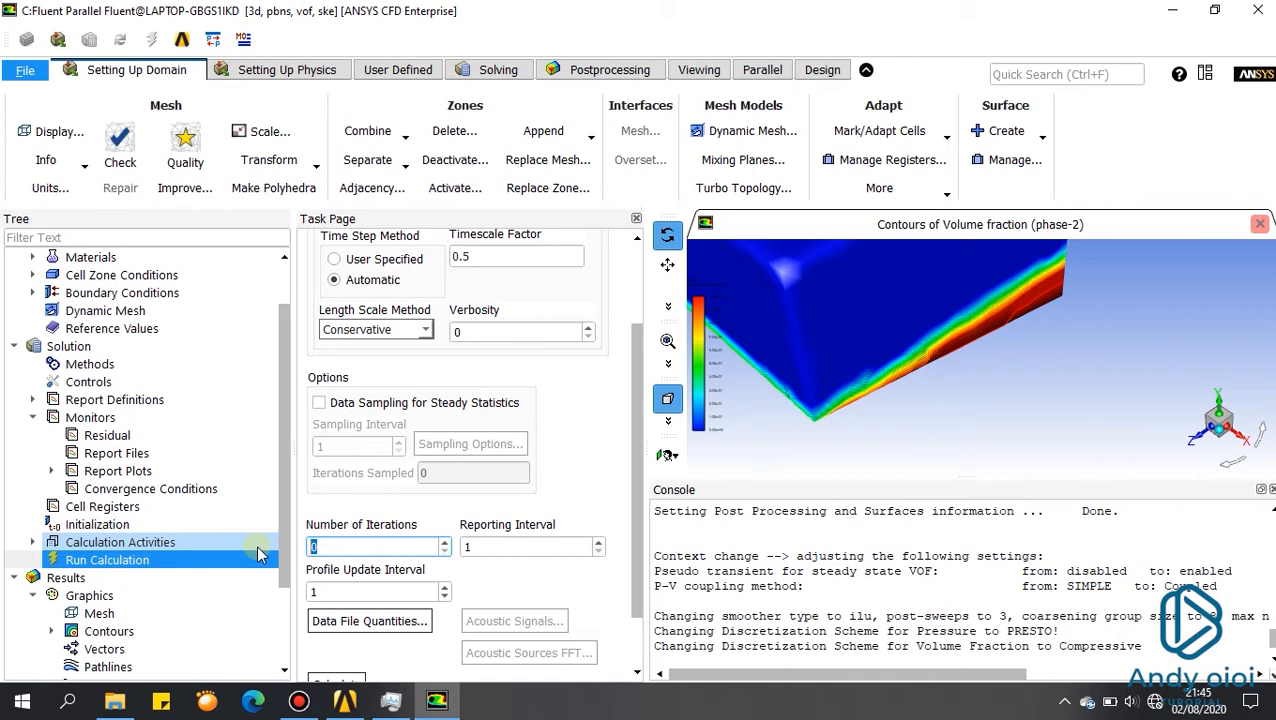
text(400)
scroll(390, 508, down, 1)
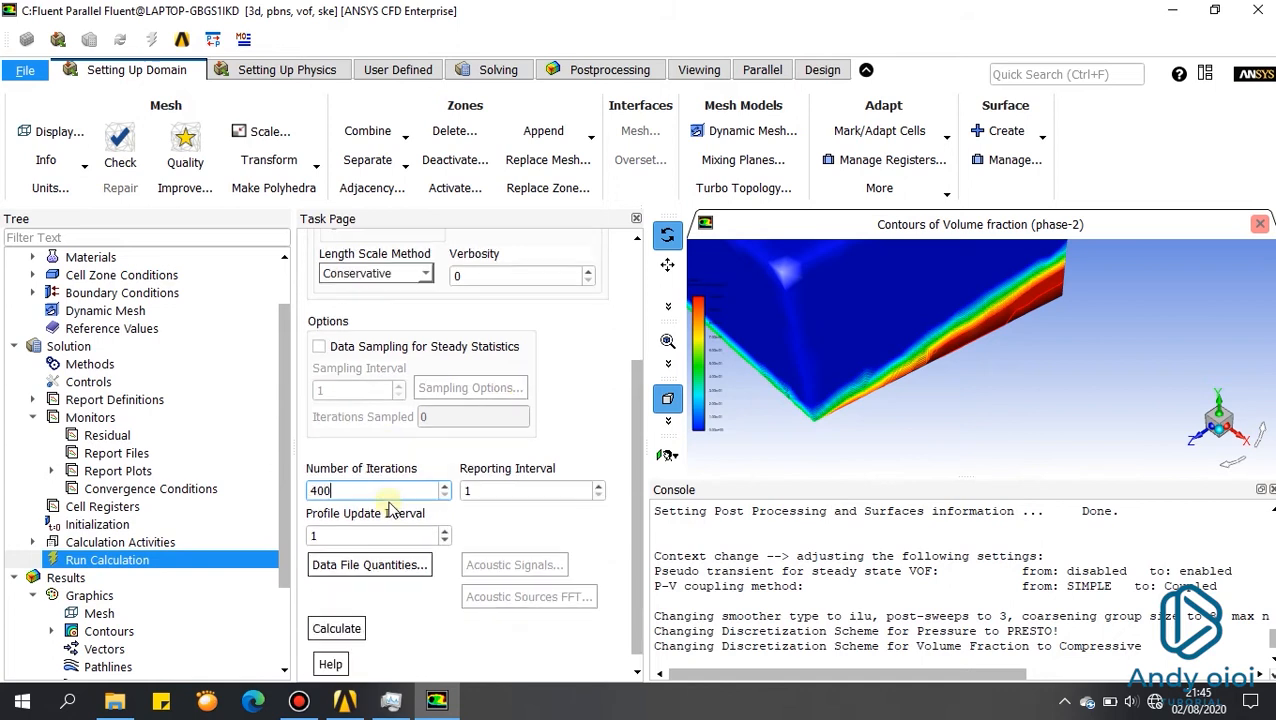
click(357, 632)
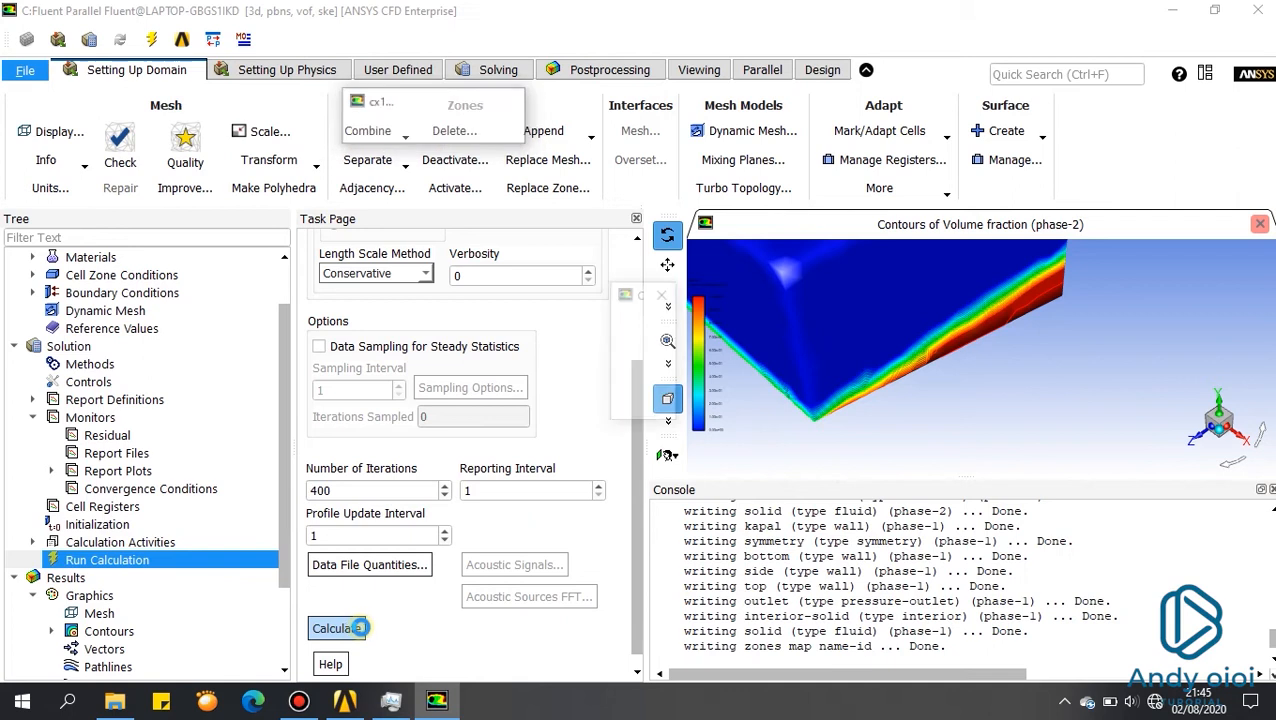
Step: Check the CPU performance and running processes in Task Manager during the calculation, and return to Fluent
click(390, 702)
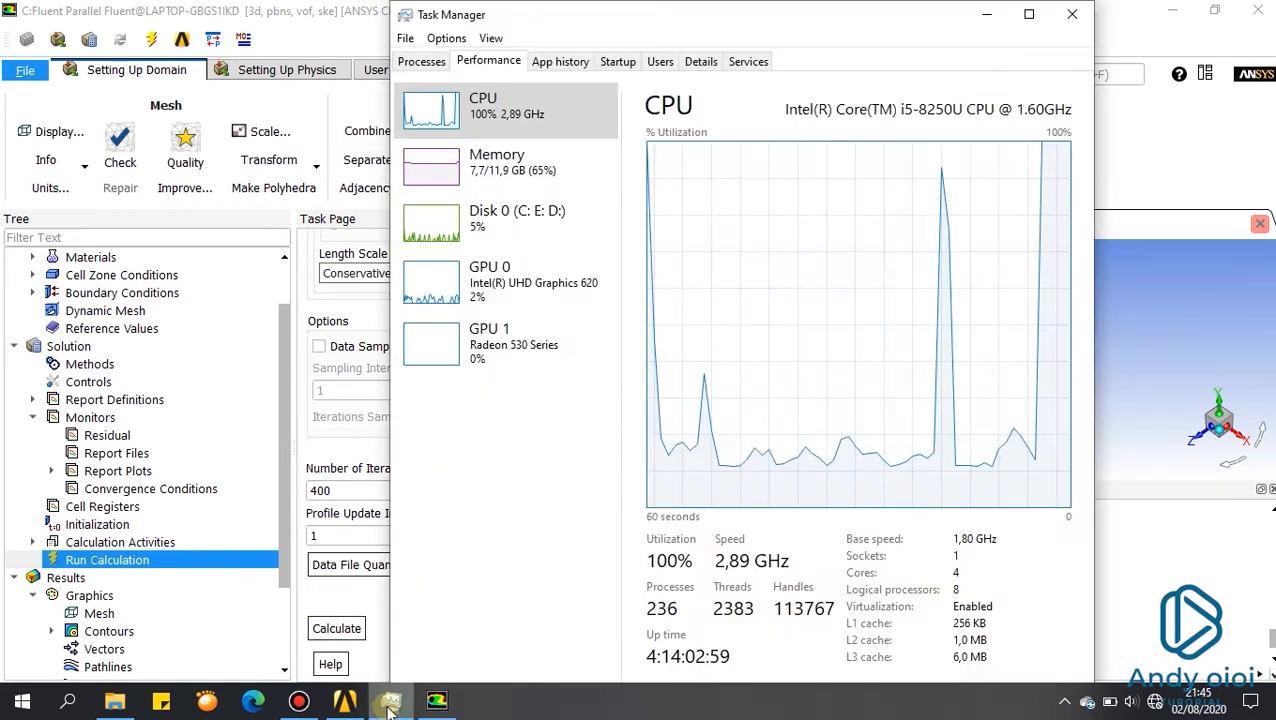
drag(826, 26, 1044, 32)
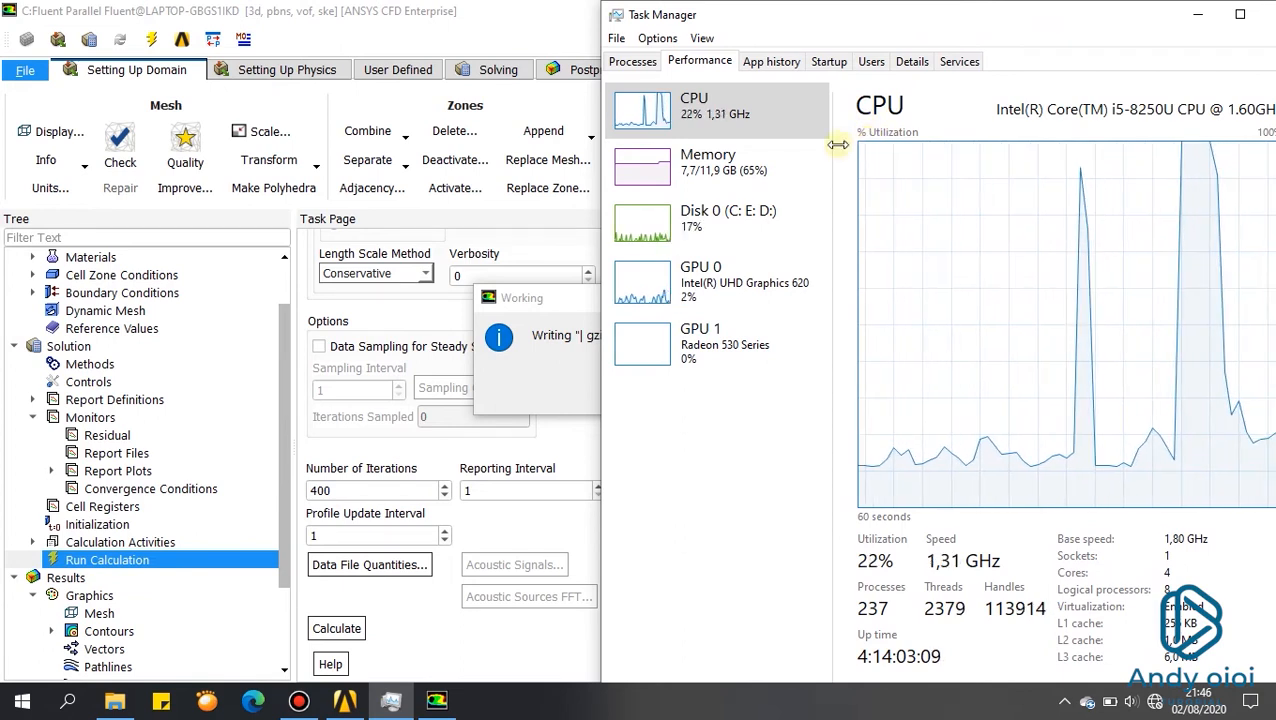
click(634, 62)
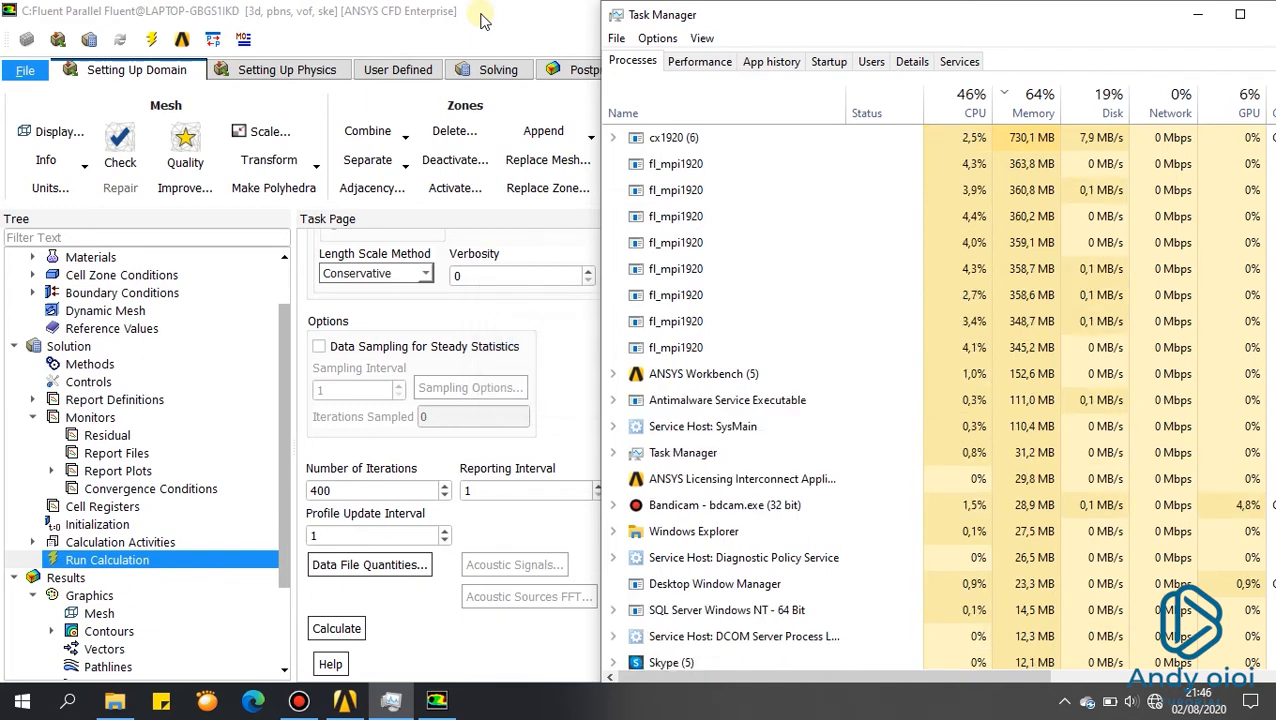
click(481, 15)
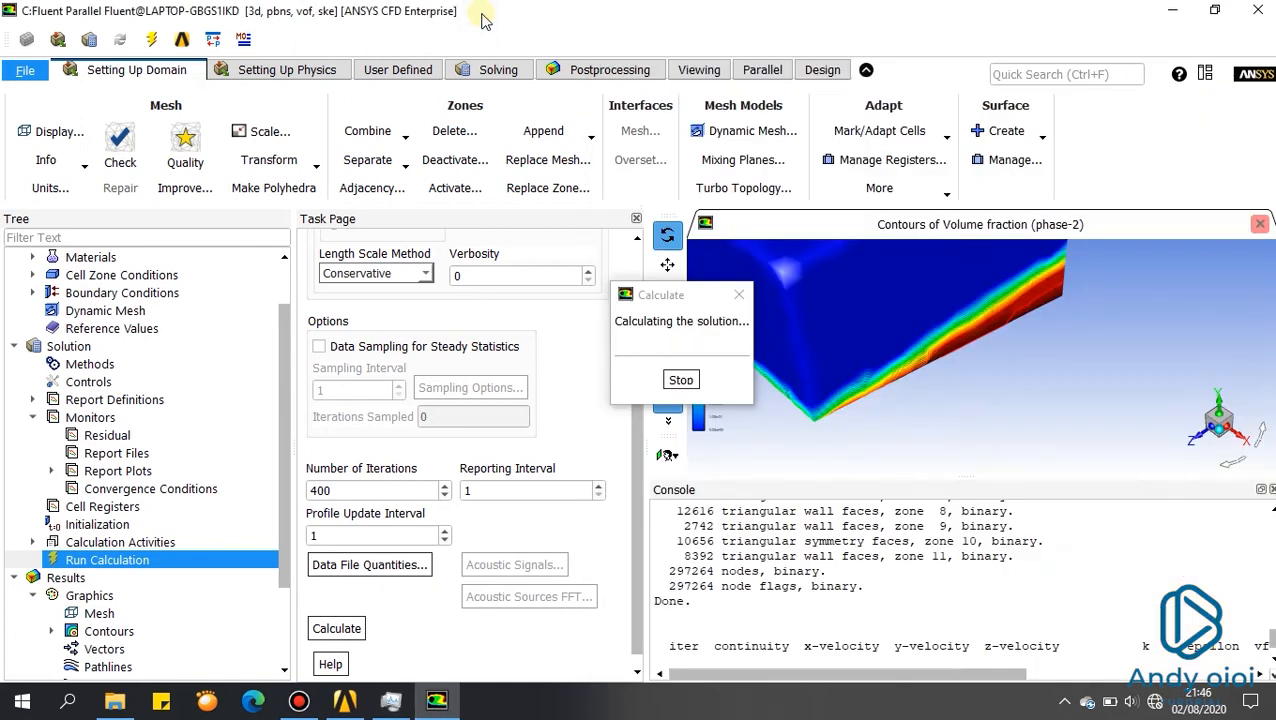
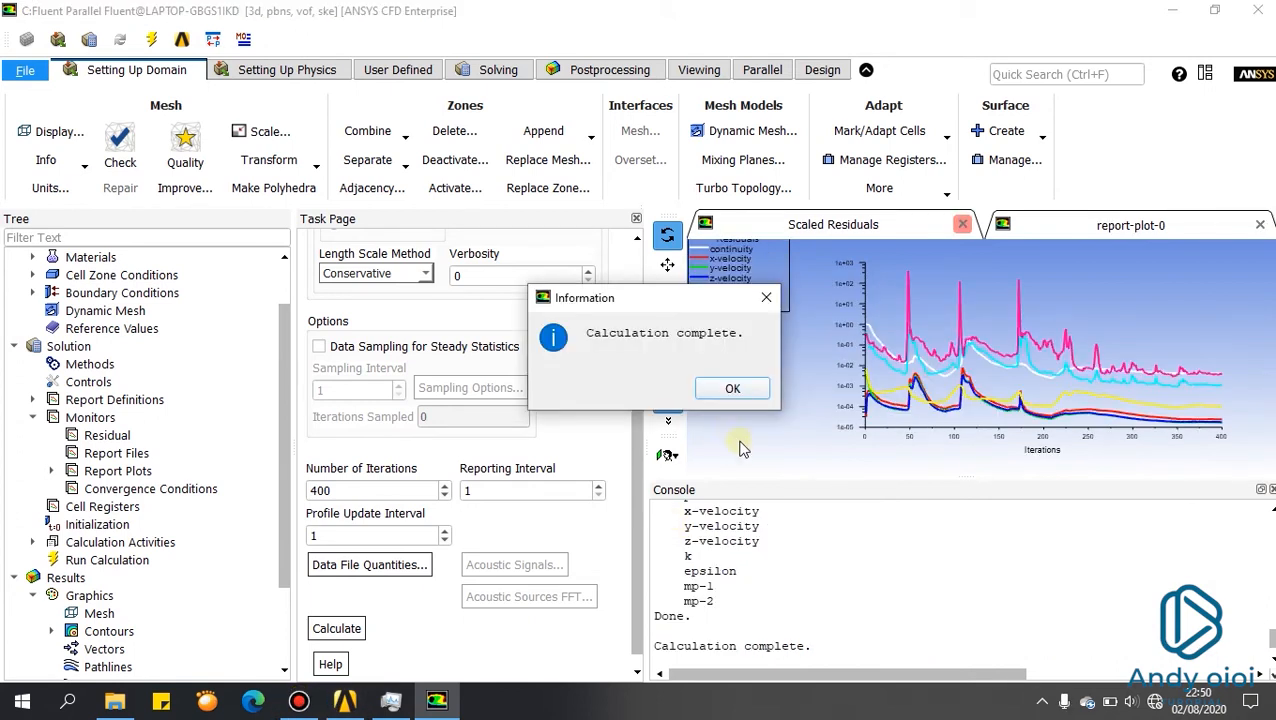
Step: Acknowledge the end of the calculation and view the drag history in report-plot-0
click(733, 390)
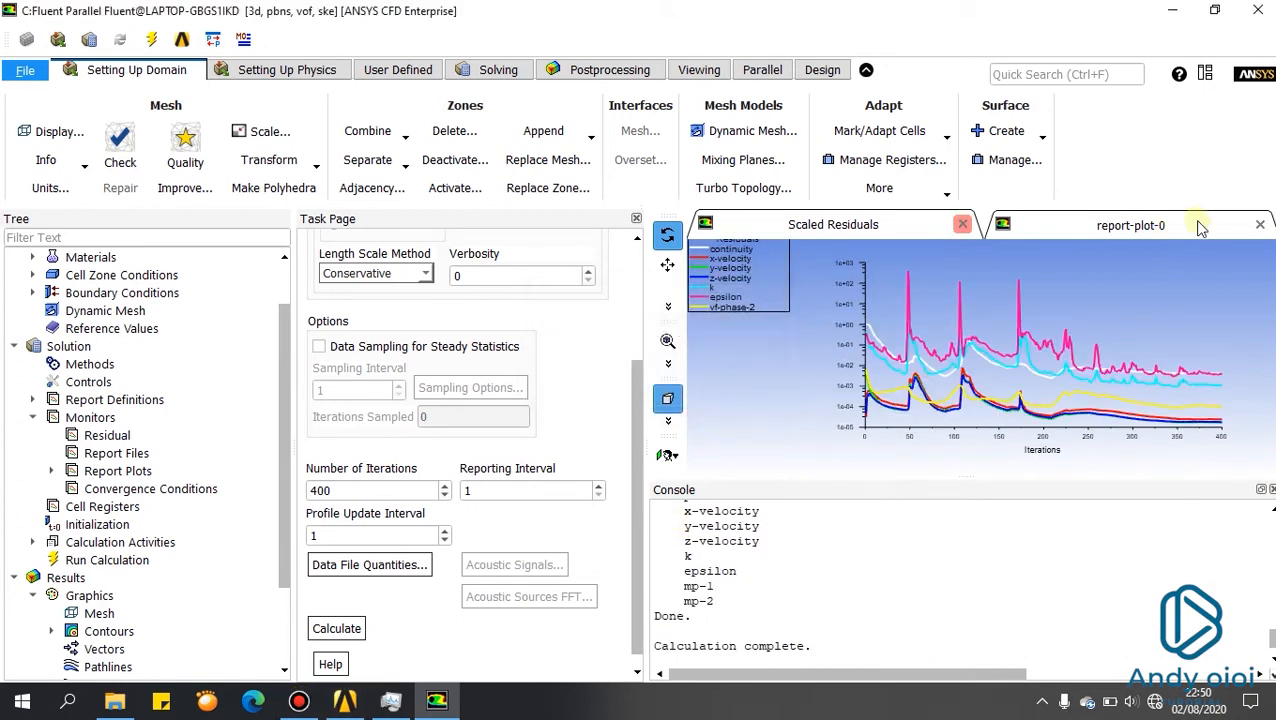
click(1148, 228)
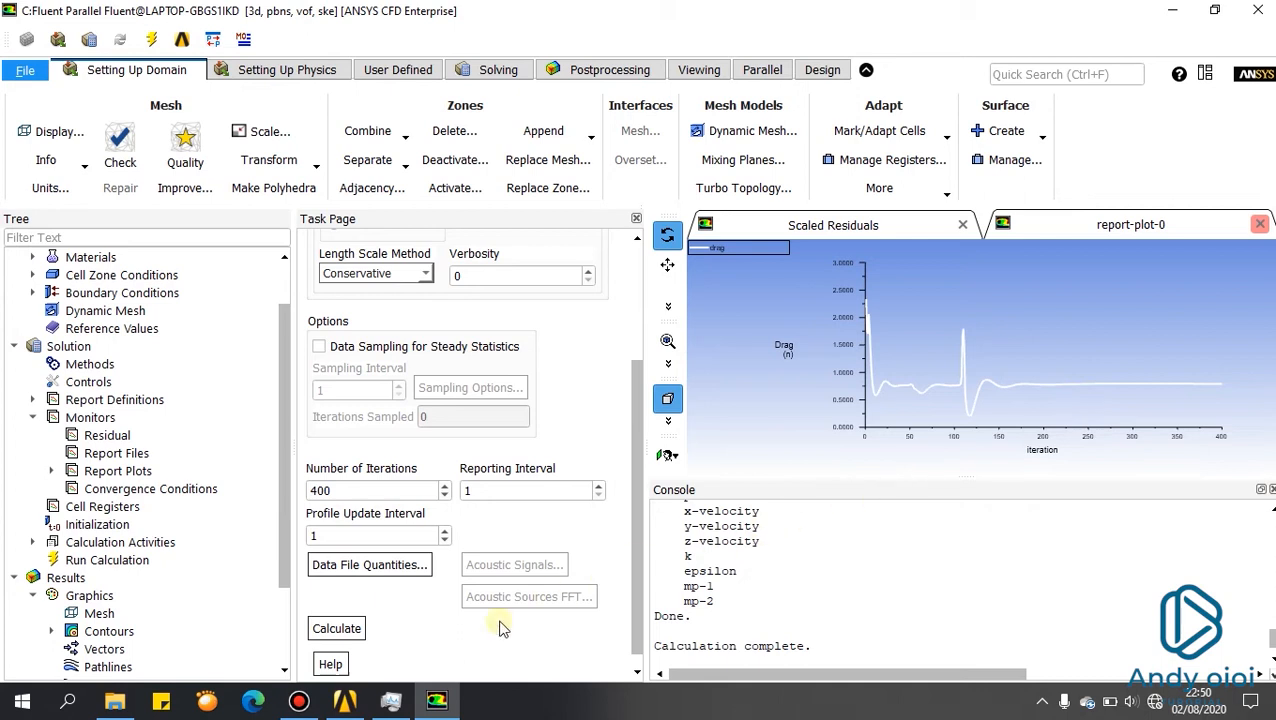
Step: Quit Fluent and save the kapal symulasi project in Workbench
click(1258, 10)
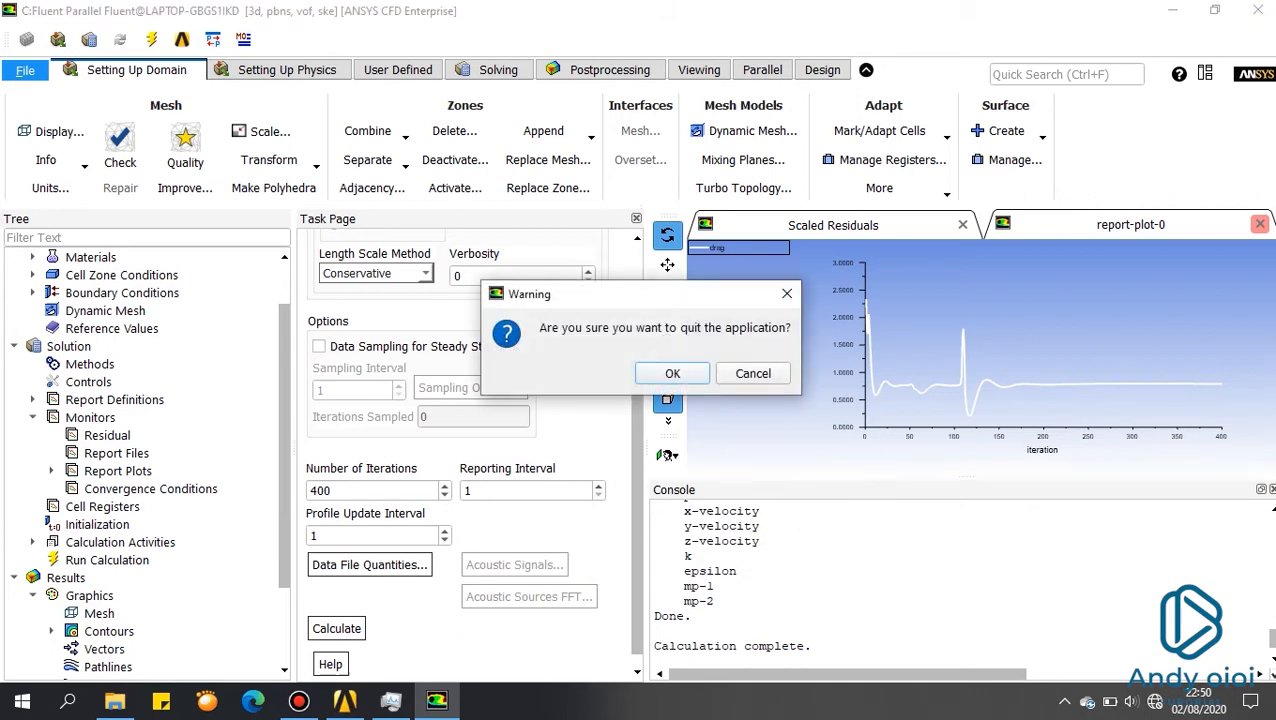
click(698, 376)
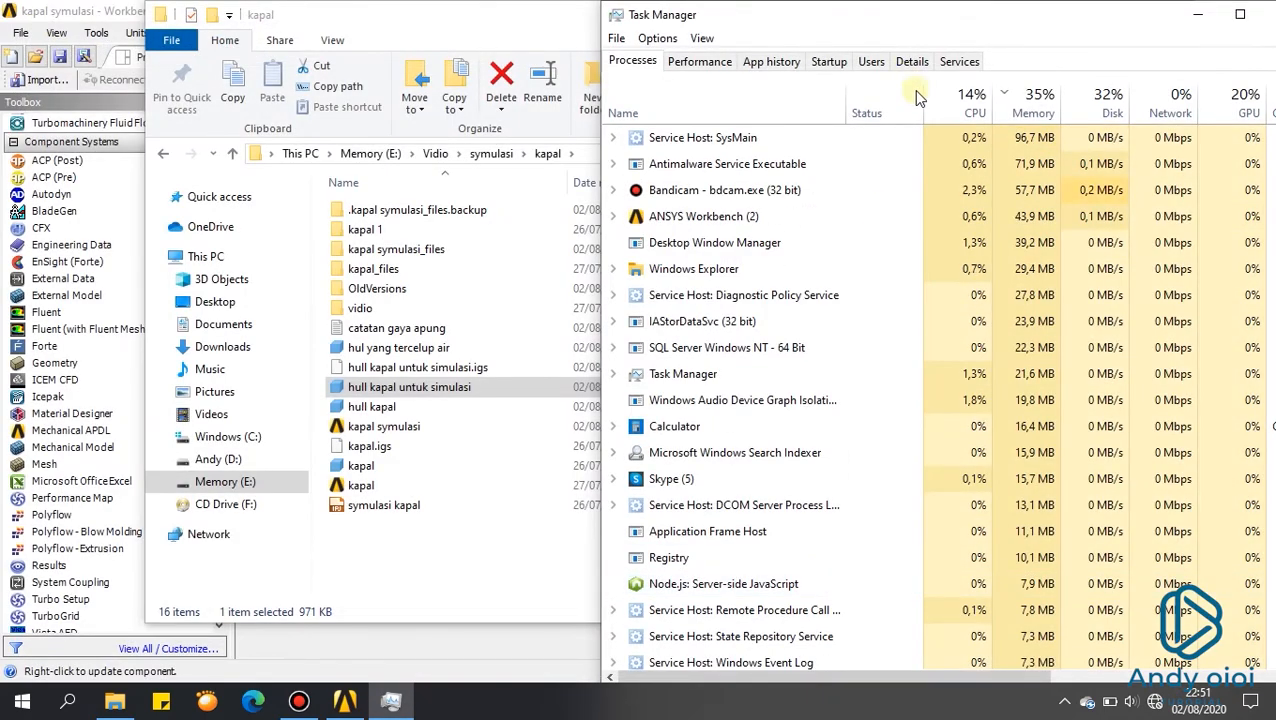
click(346, 703)
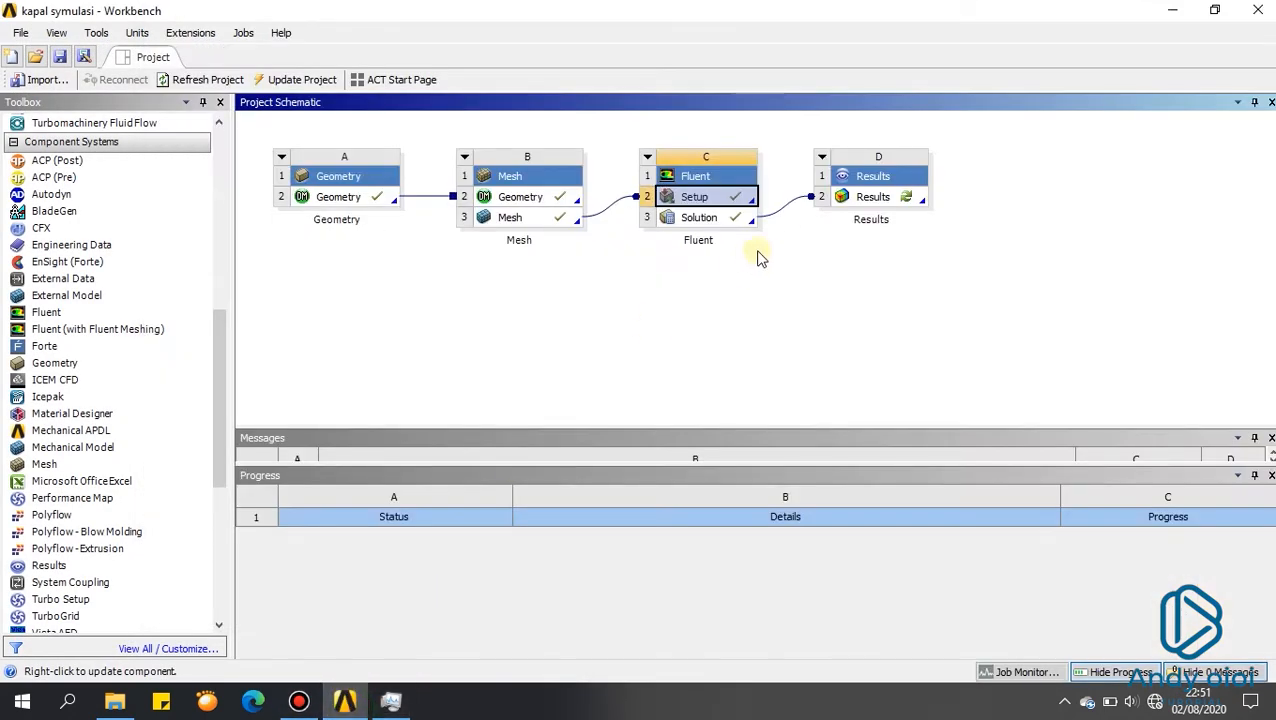
click(59, 58)
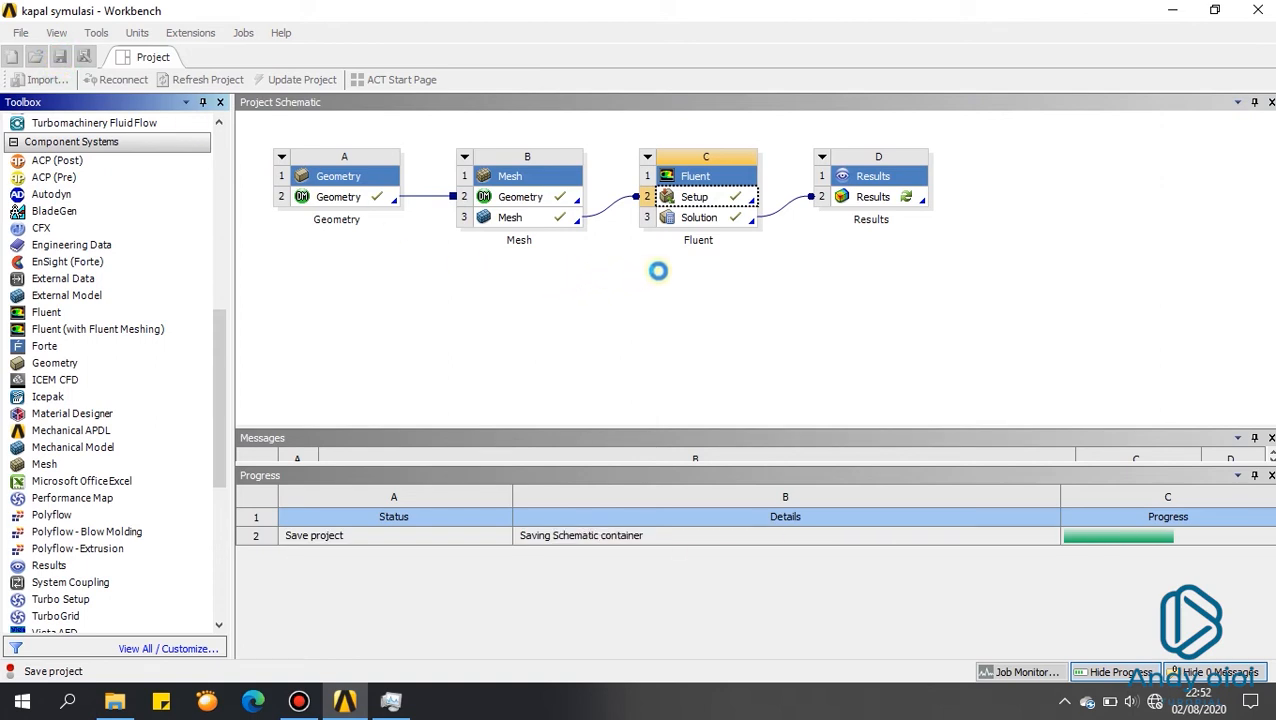
Step: Open the Results cell of the project schematic for editing in CFD-Post
click(862, 202)
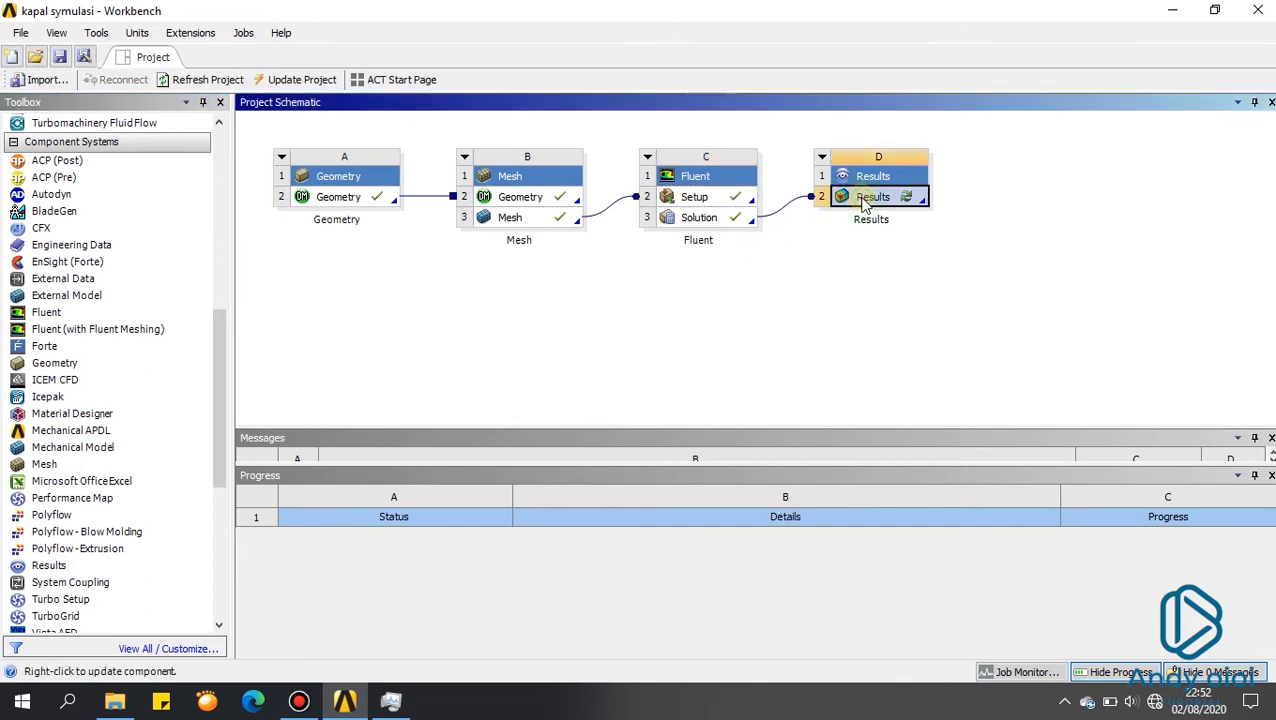
right_click(866, 202)
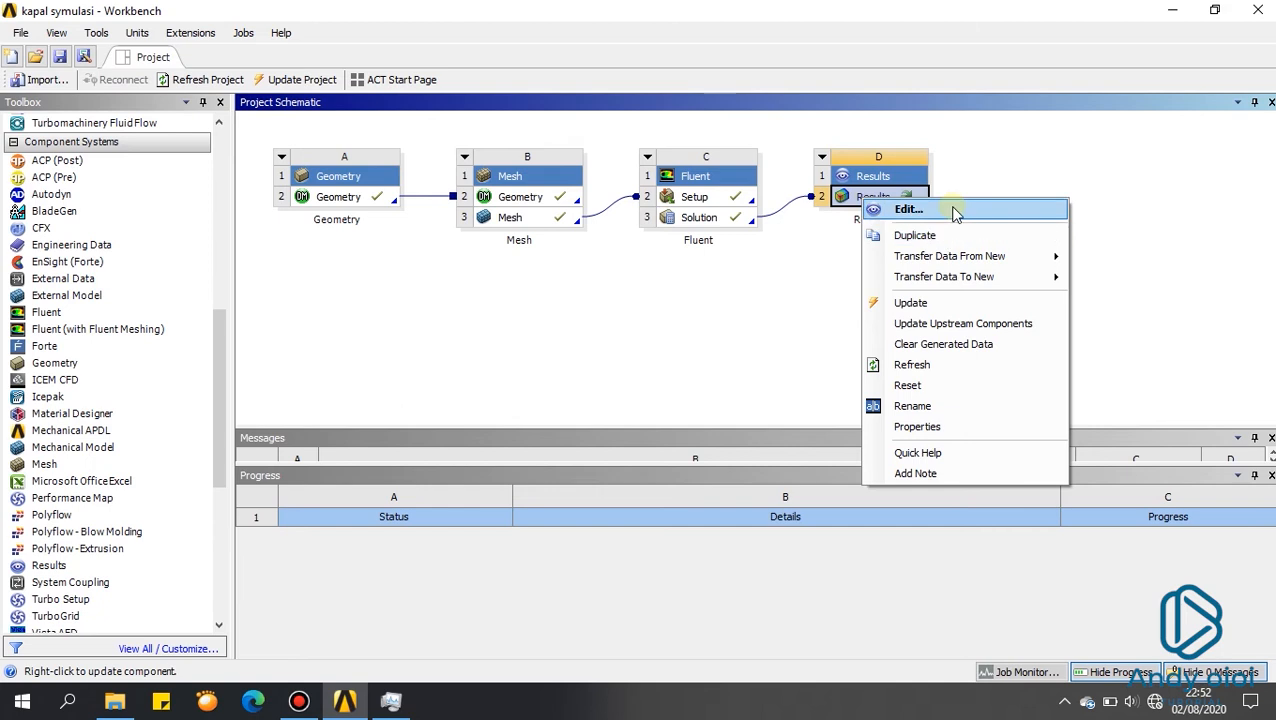
click(908, 209)
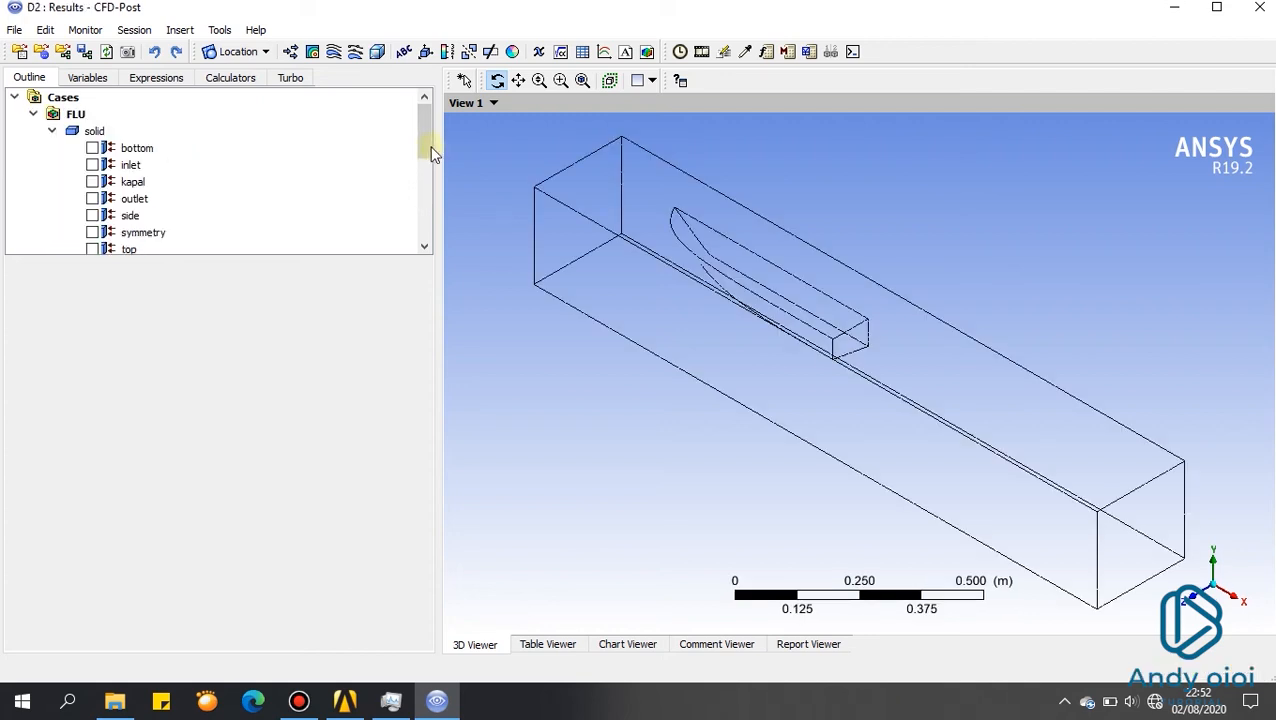
Step: Mirror the solid domain by applying a reflection about the XY Plane at Z = 0.0 m
mouse_move(426, 139)
mouse_down()
mouse_move(431, 163)
mouse_move(434, 138)
mouse_up()
click(82, 132)
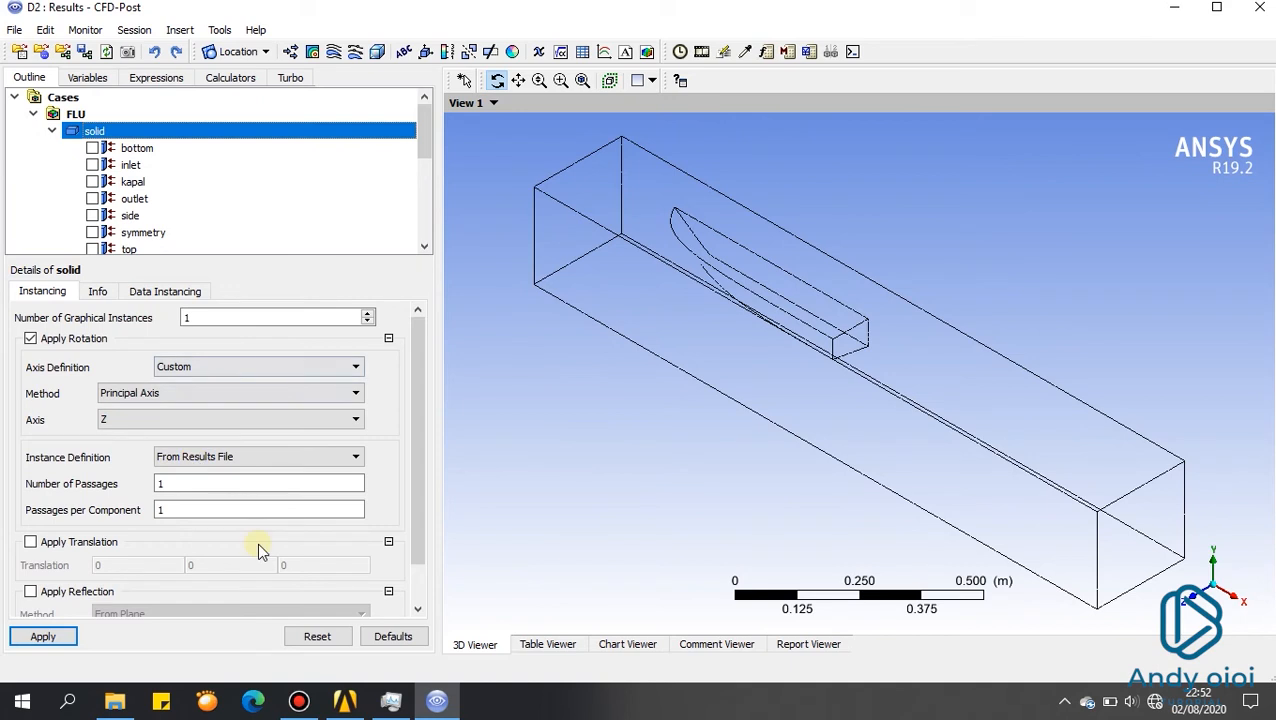
scroll(240, 550, down, 2)
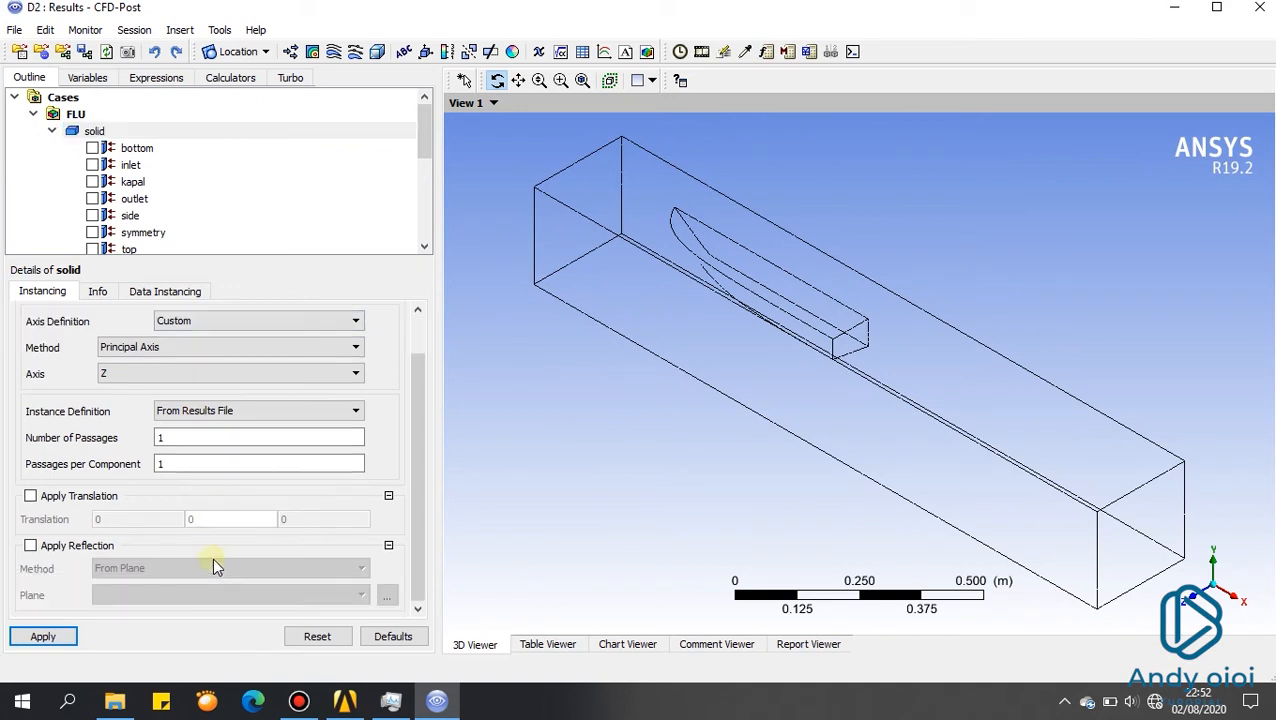
click(31, 546)
click(319, 594)
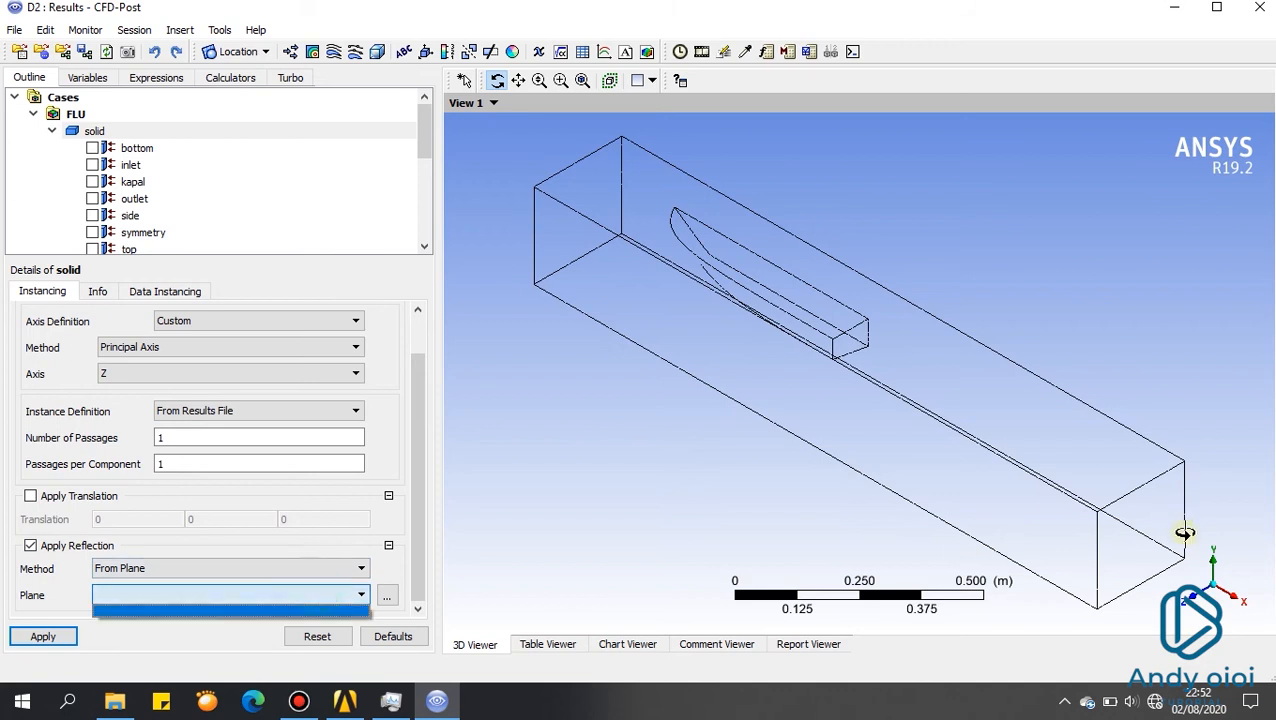
click(336, 570)
click(257, 609)
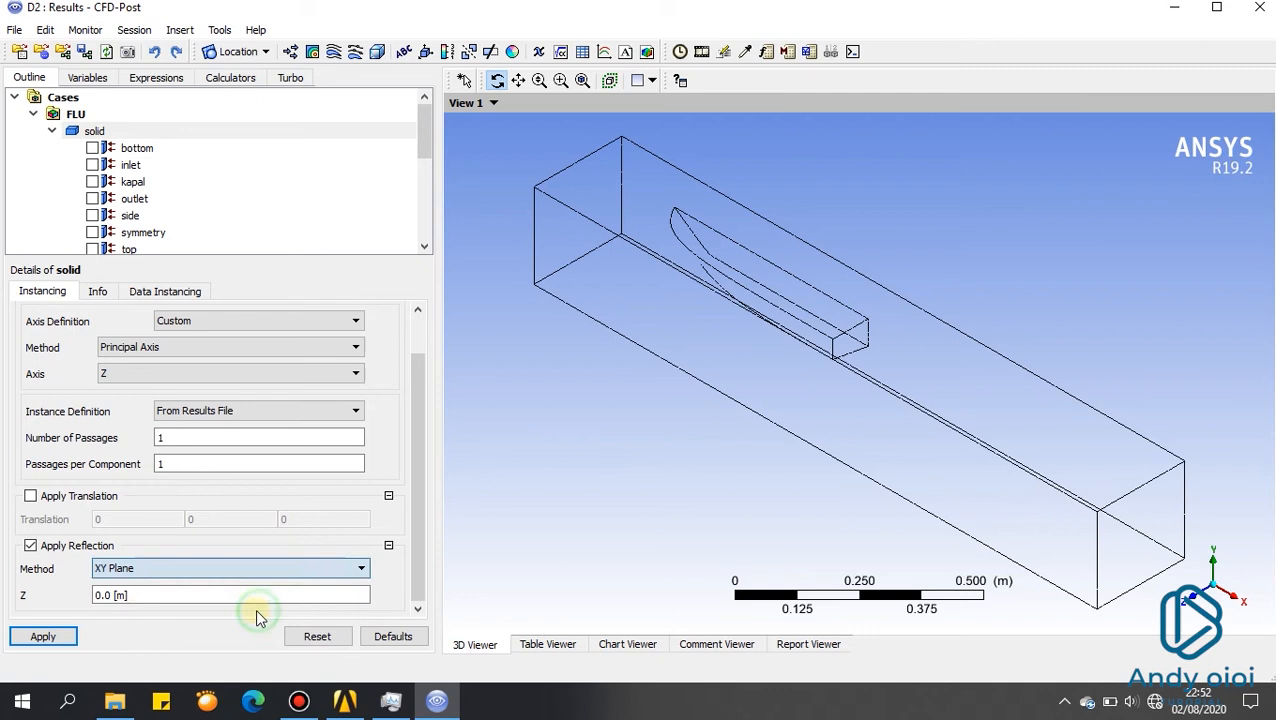
click(43, 636)
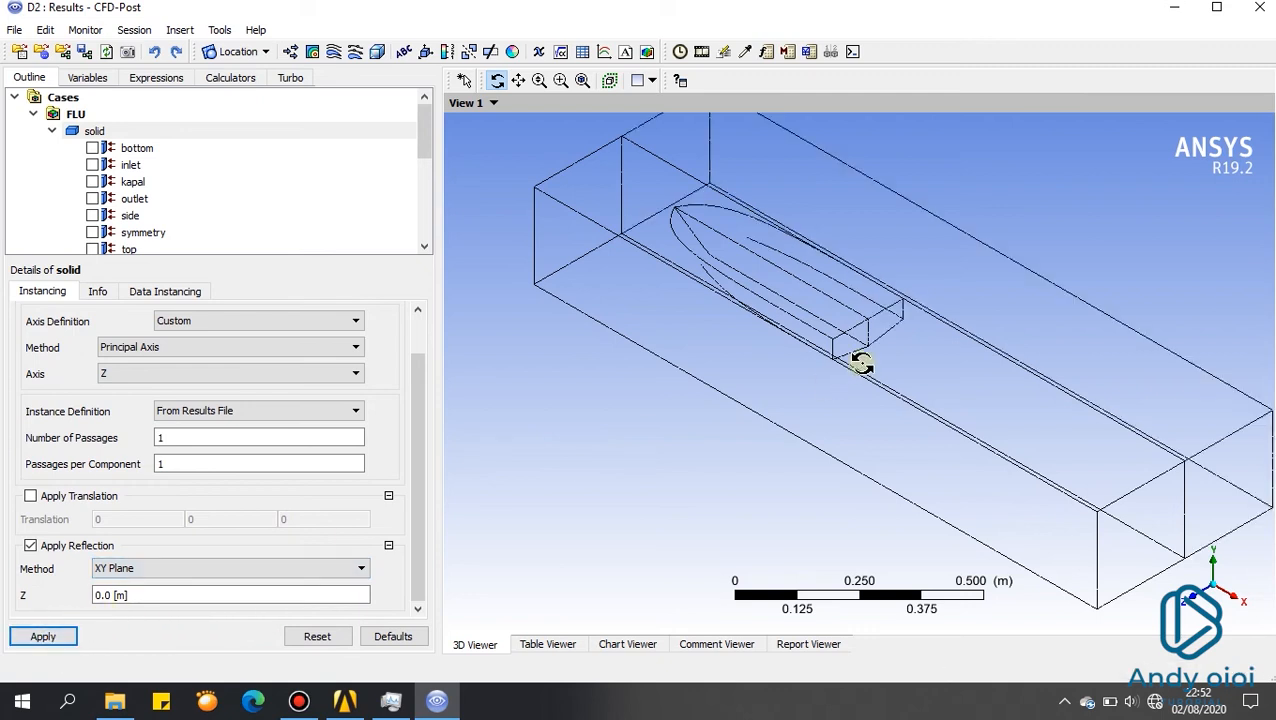
Step: Insert a Pressure contour located on kapal and set its number of contours to 100
scroll(236, 163, down, 2)
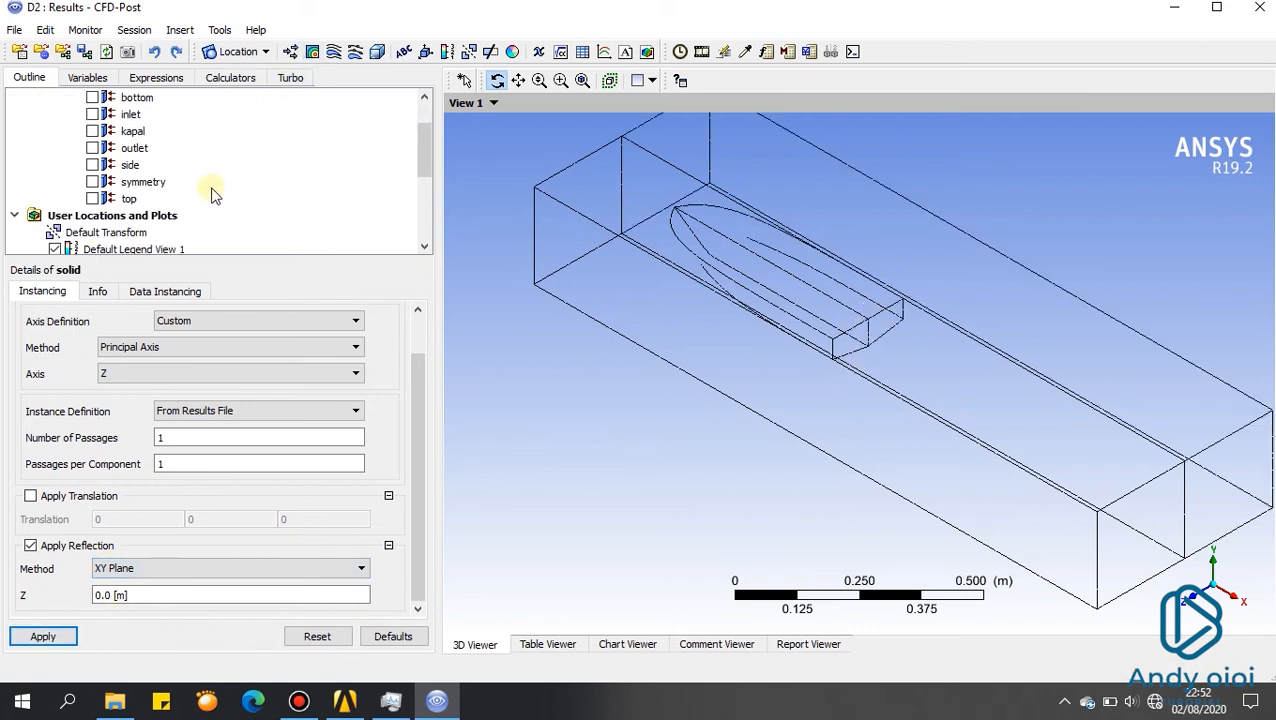
scroll(213, 197, up, 2)
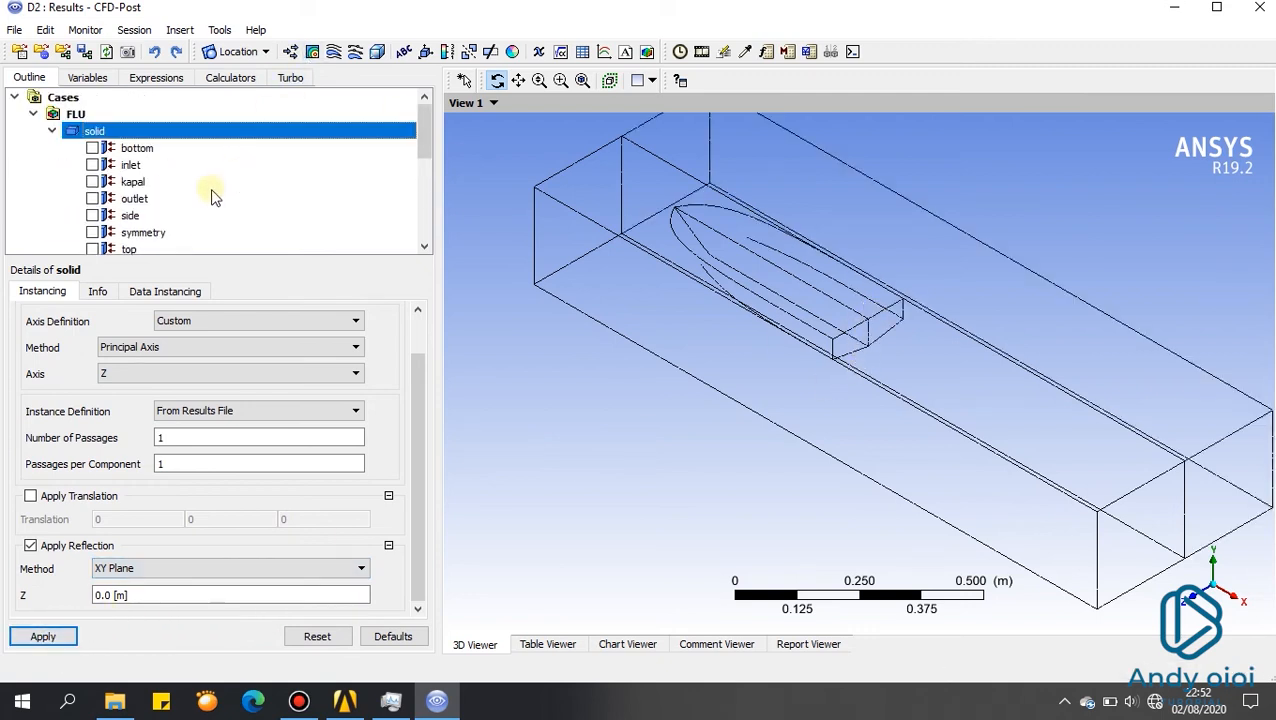
click(312, 51)
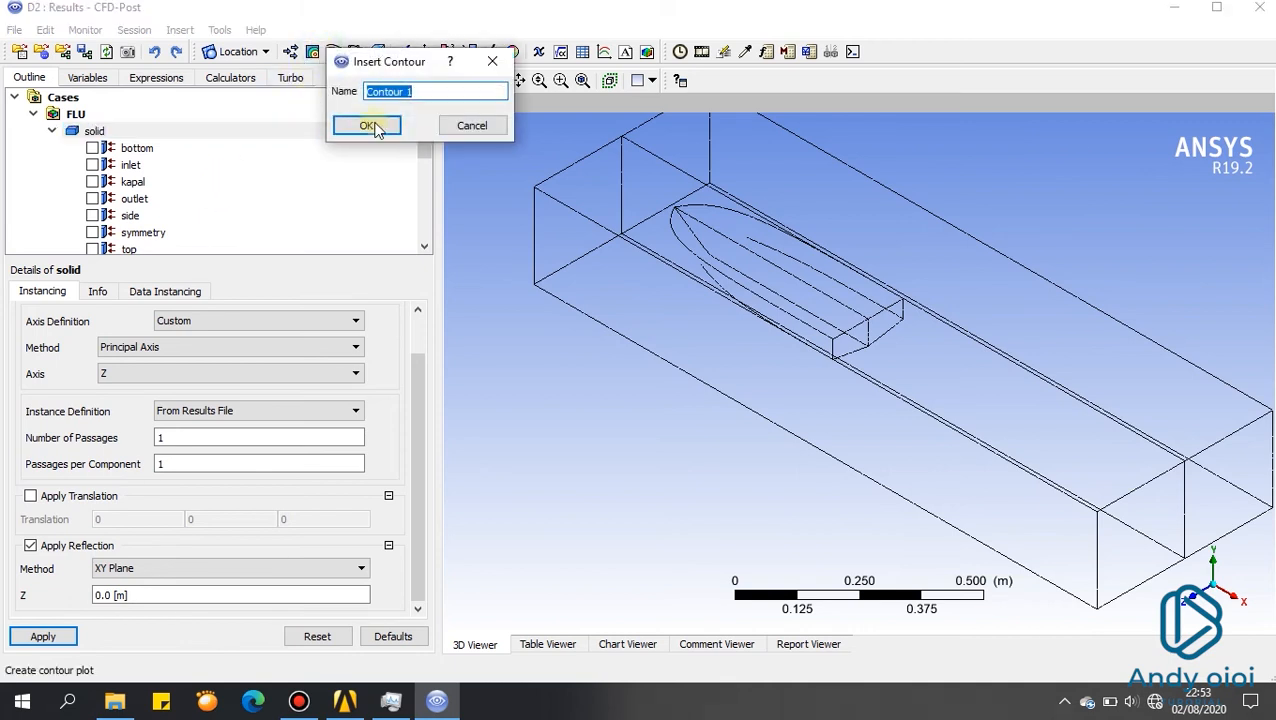
click(368, 126)
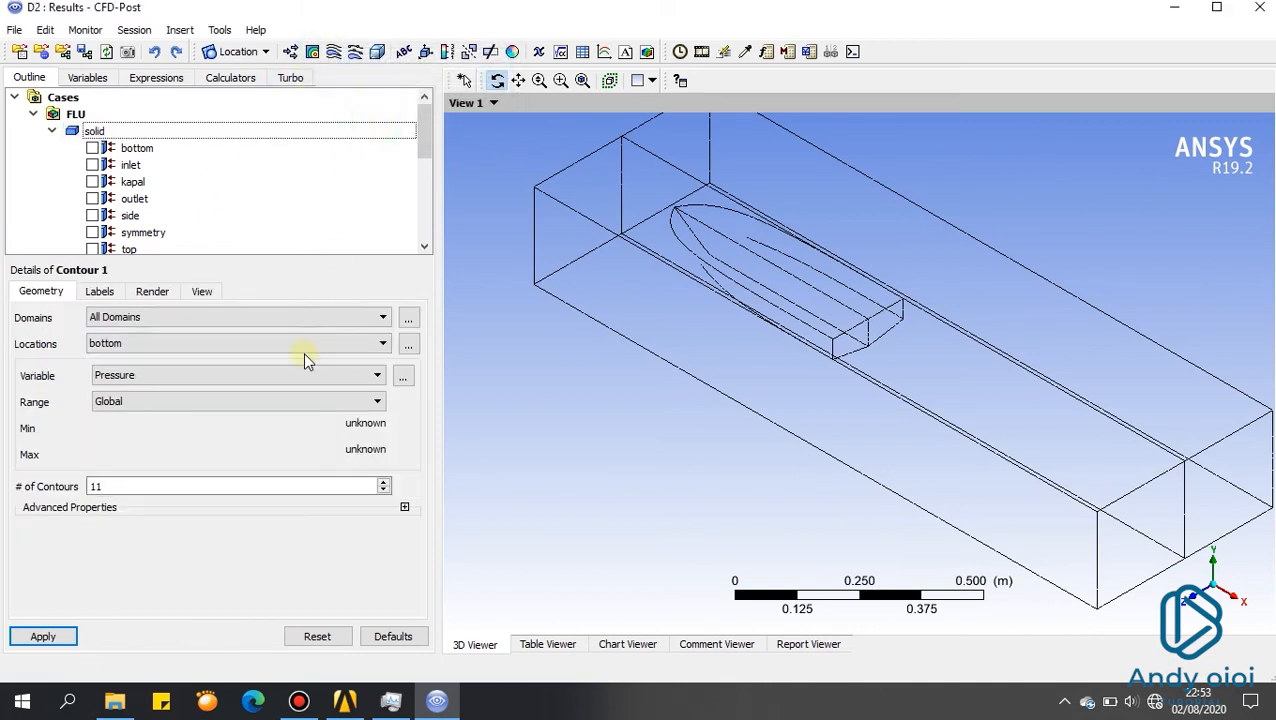
click(362, 346)
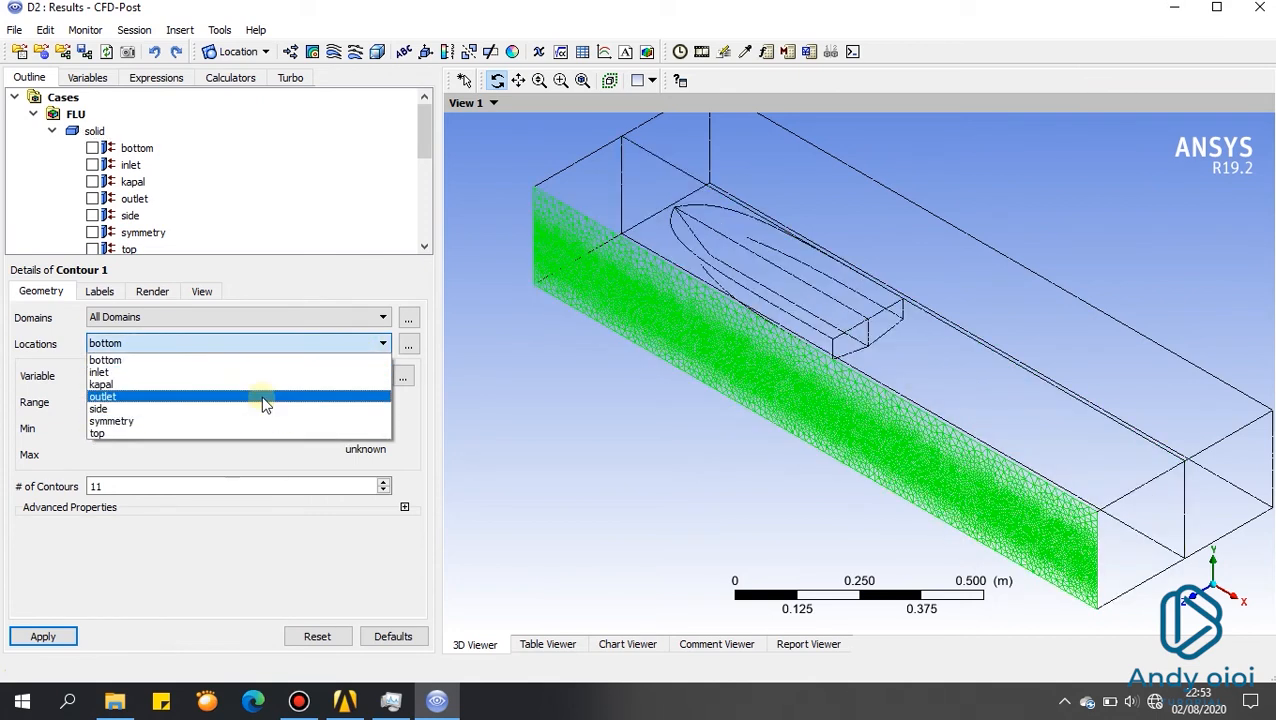
click(265, 385)
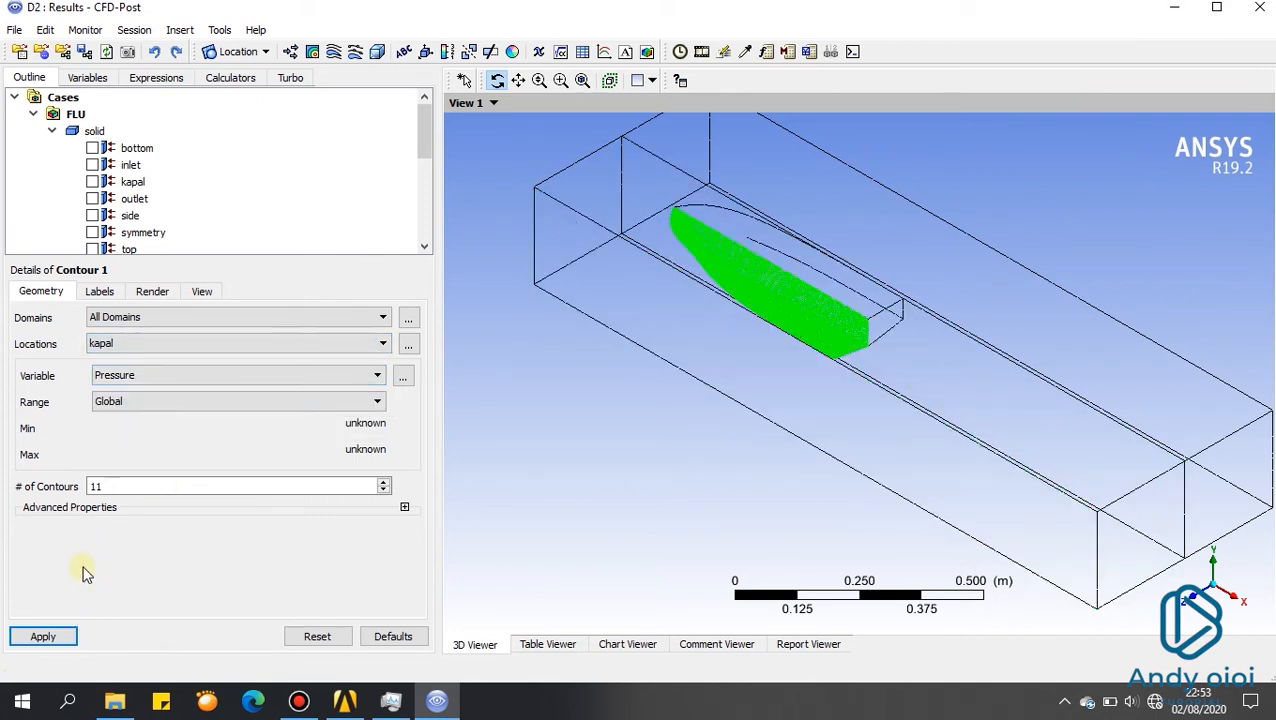
double_click(153, 488)
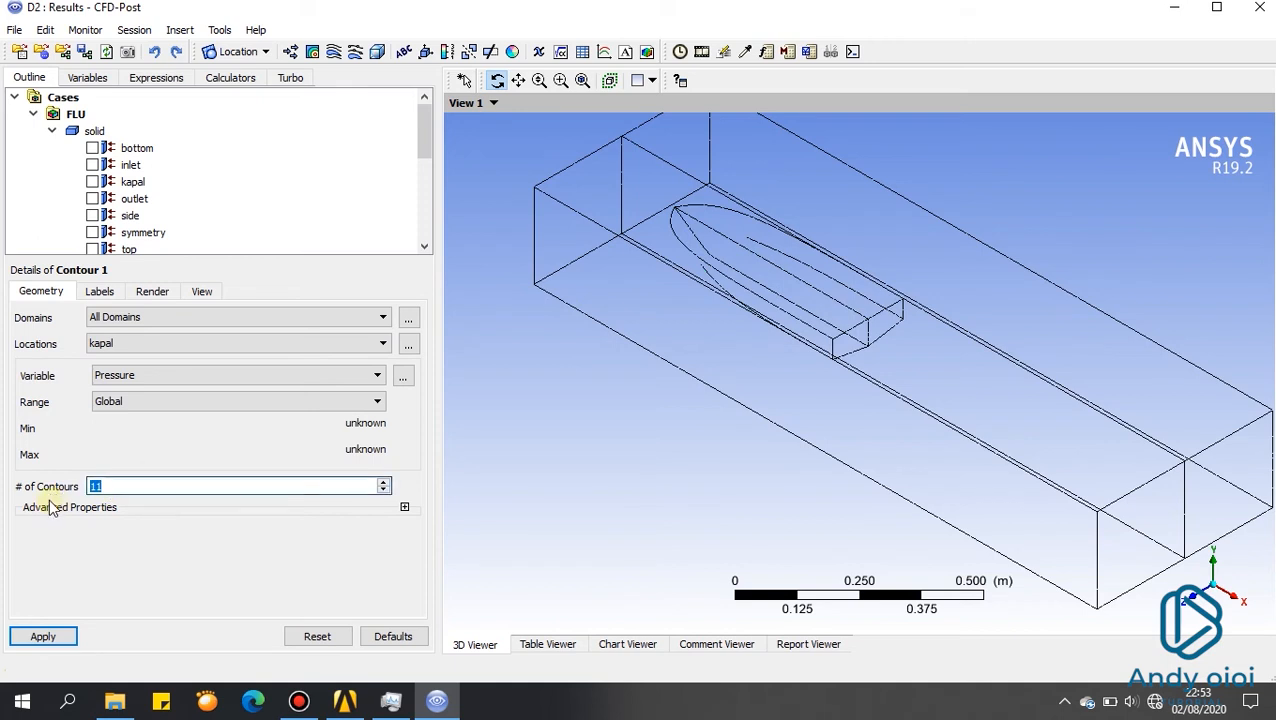
text(100)
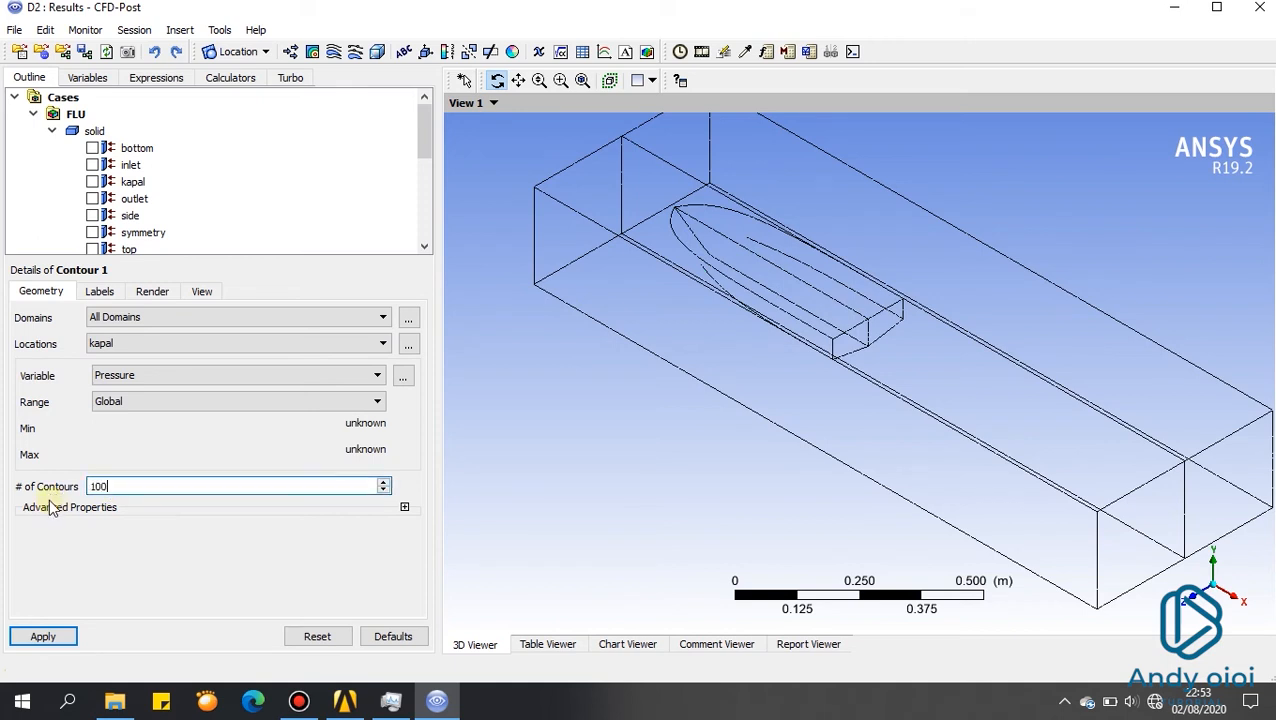
Step: Turn off the contour lines of the hull's pressure contour and apply the plot
click(153, 292)
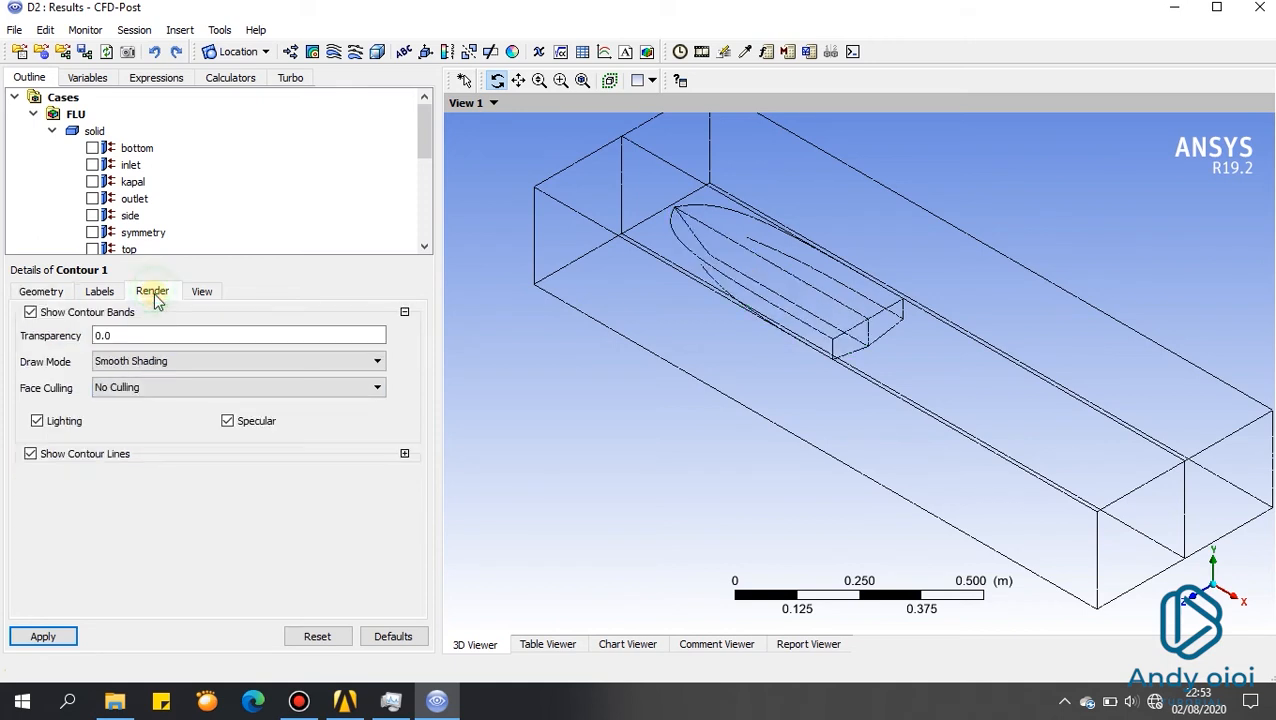
click(65, 455)
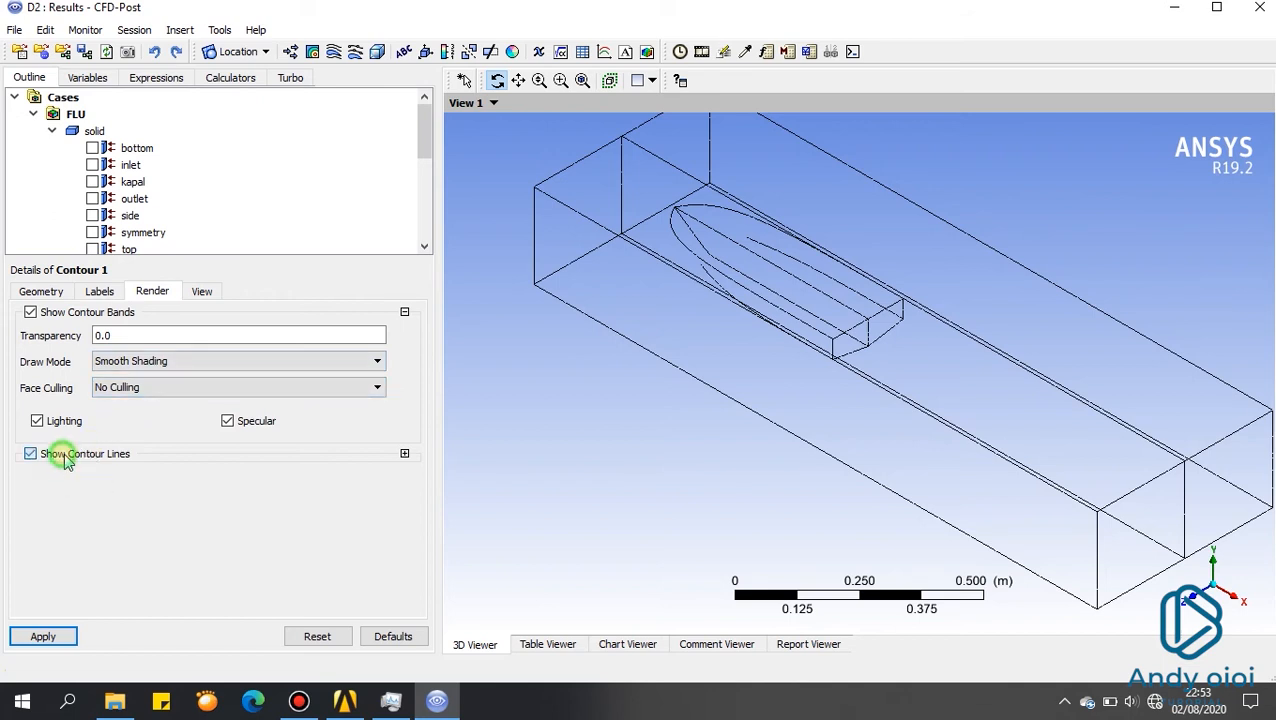
click(52, 642)
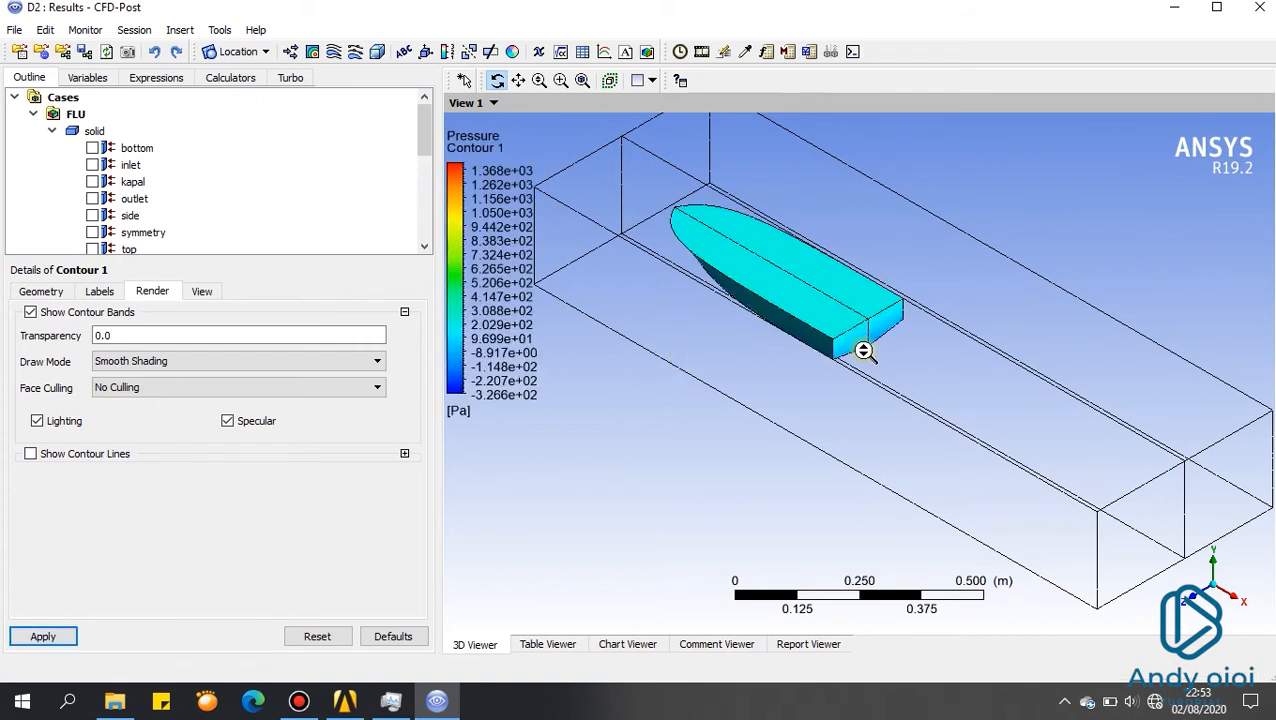
Step: Examine the pressure distribution on the hull's bow and underside up close
scroll(863, 351, up, 3)
drag(871, 316, 908, 422)
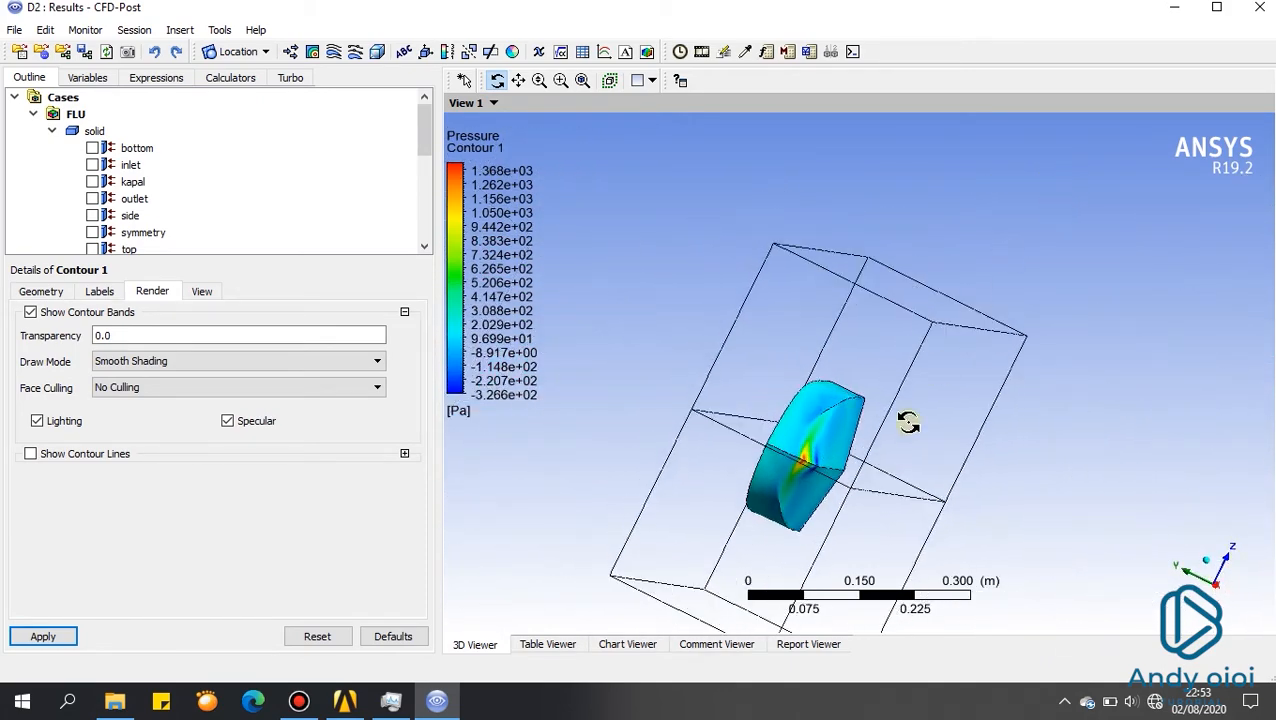
scroll(812, 491, up, 5)
mouse_move(806, 322)
mouse_down()
mouse_move(809, 384)
mouse_move(823, 322)
mouse_up()
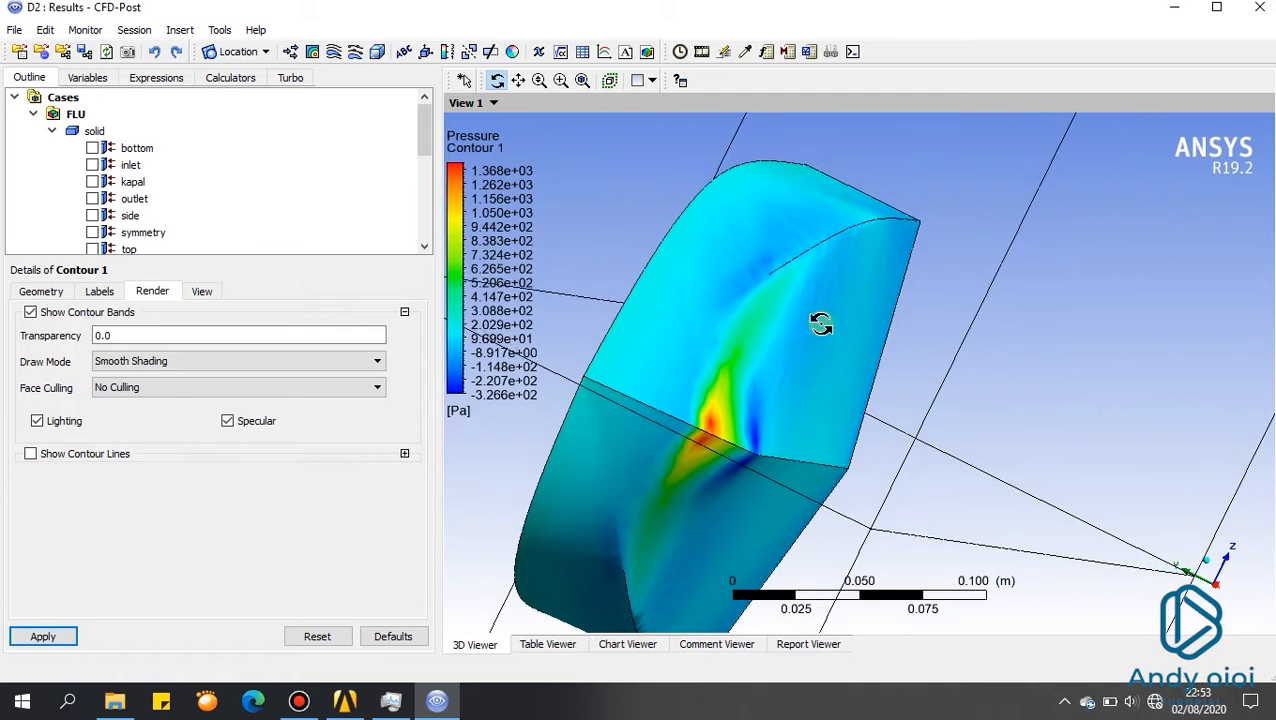
drag(724, 440, 760, 399)
scroll(792, 441, down, 6)
drag(889, 387, 880, 456)
Step: Hide the domain's wireframe so that only the hull contour is displayed
scroll(127, 220, down, 2)
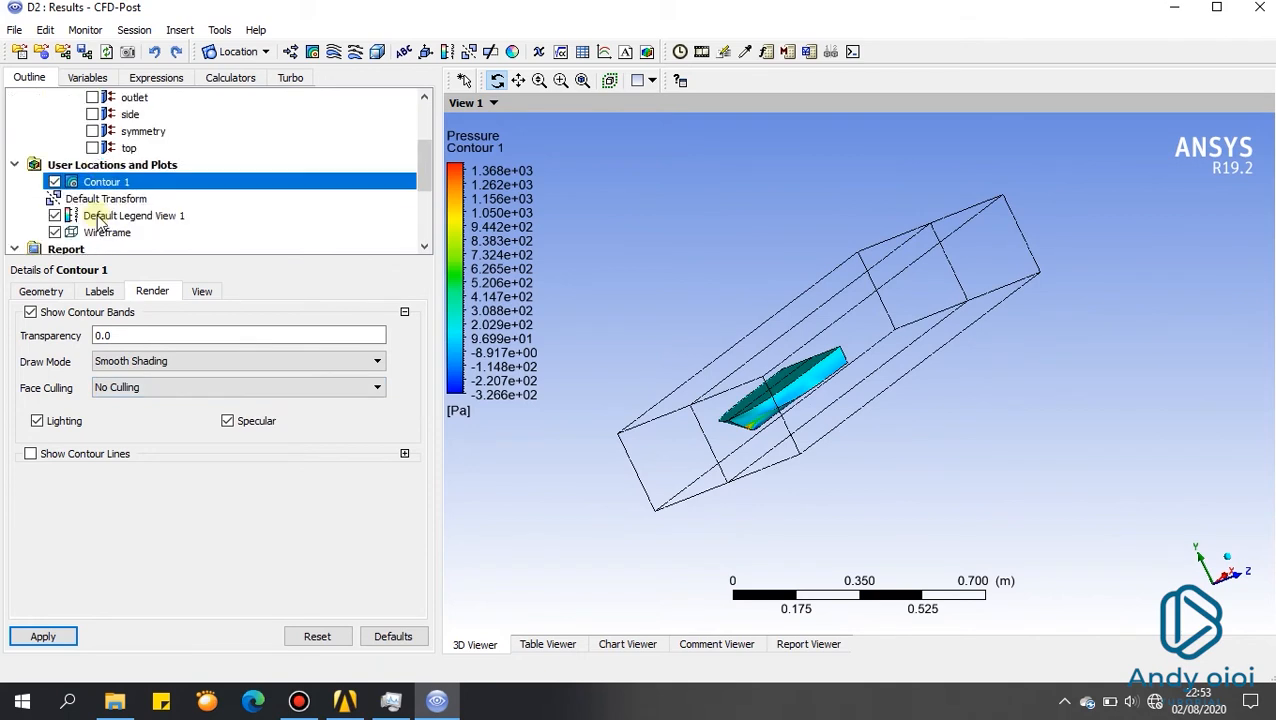
scroll(100, 172, up, 2)
scroll(100, 218, down, 2)
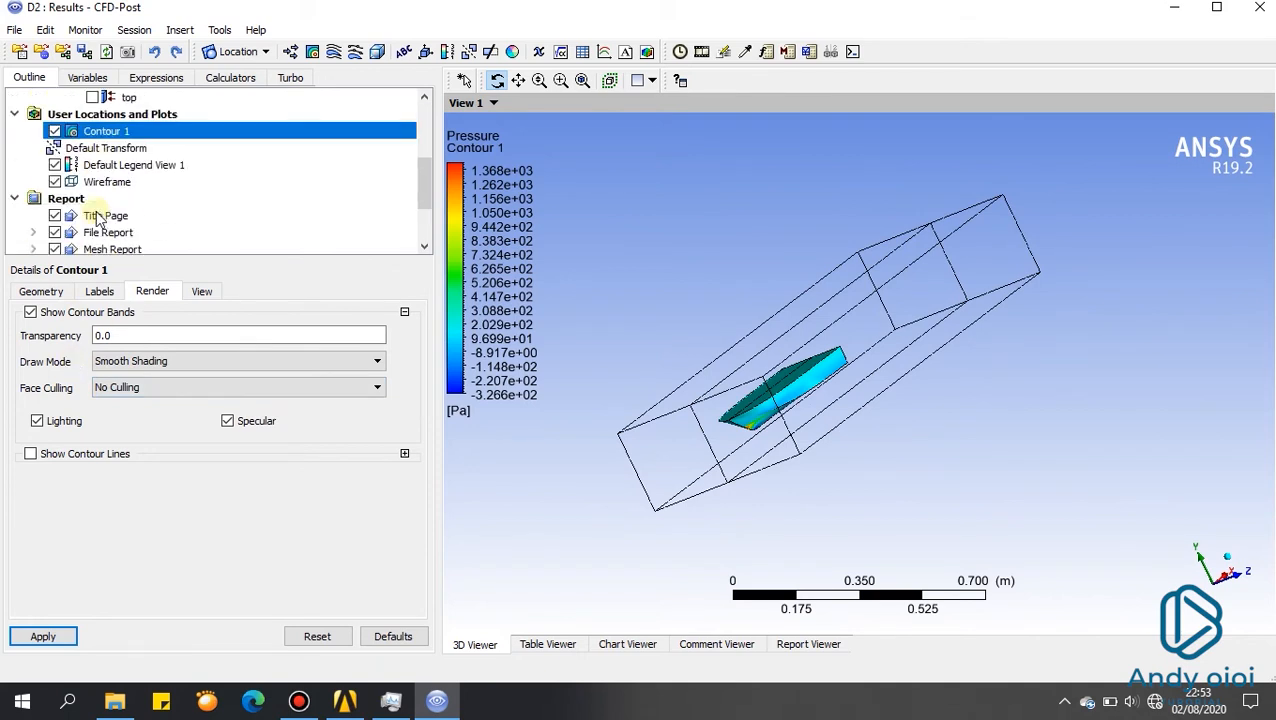
click(55, 182)
drag(792, 430, 650, 350)
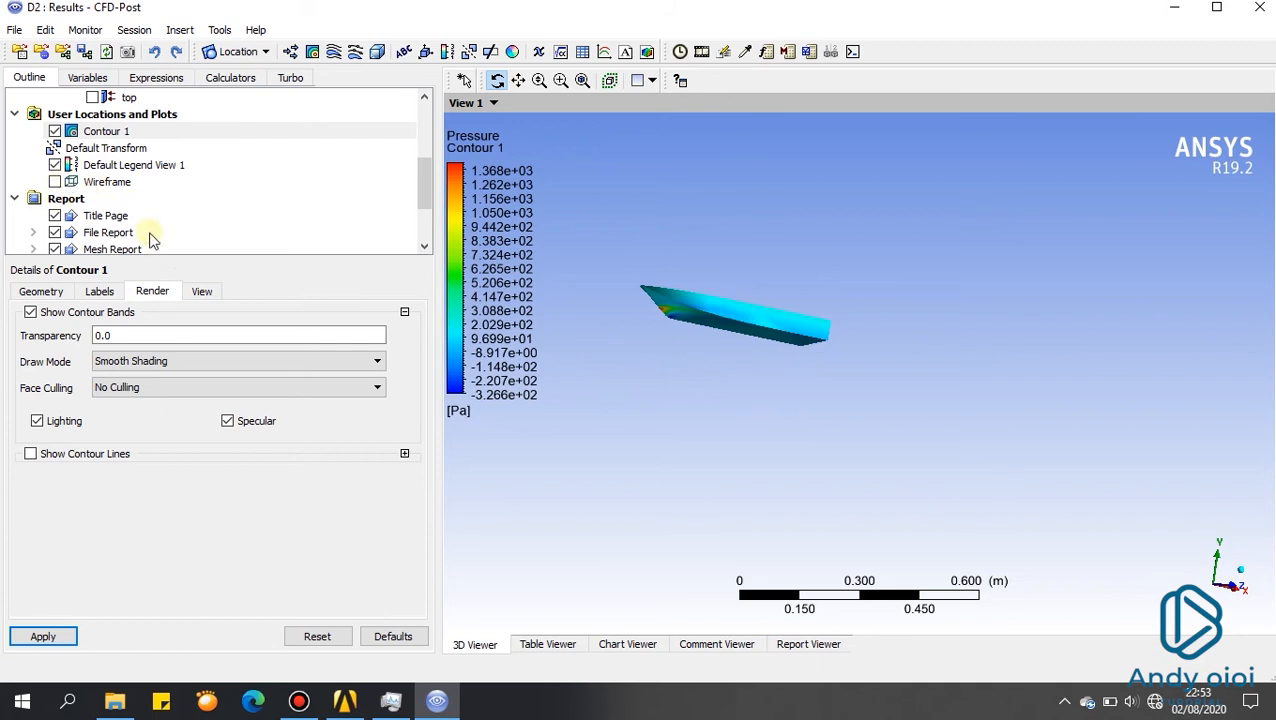
Step: Insert a new isosurface location with the default name
click(262, 52)
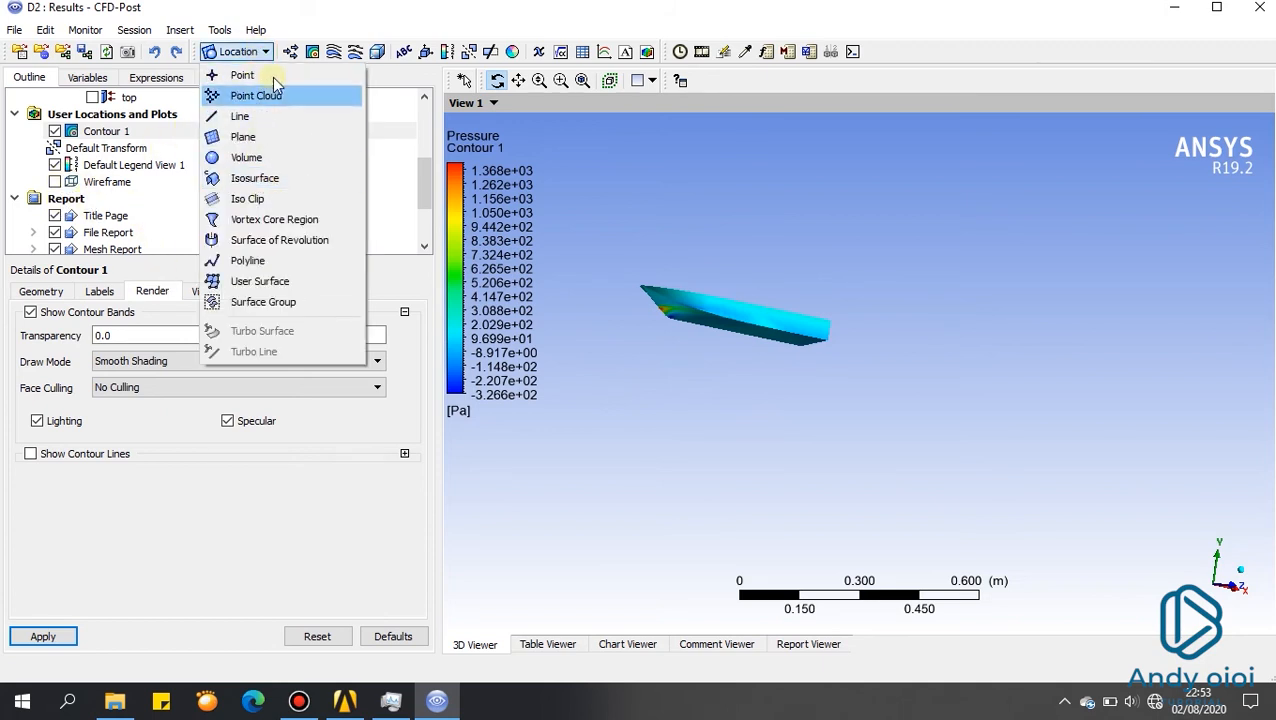
click(274, 181)
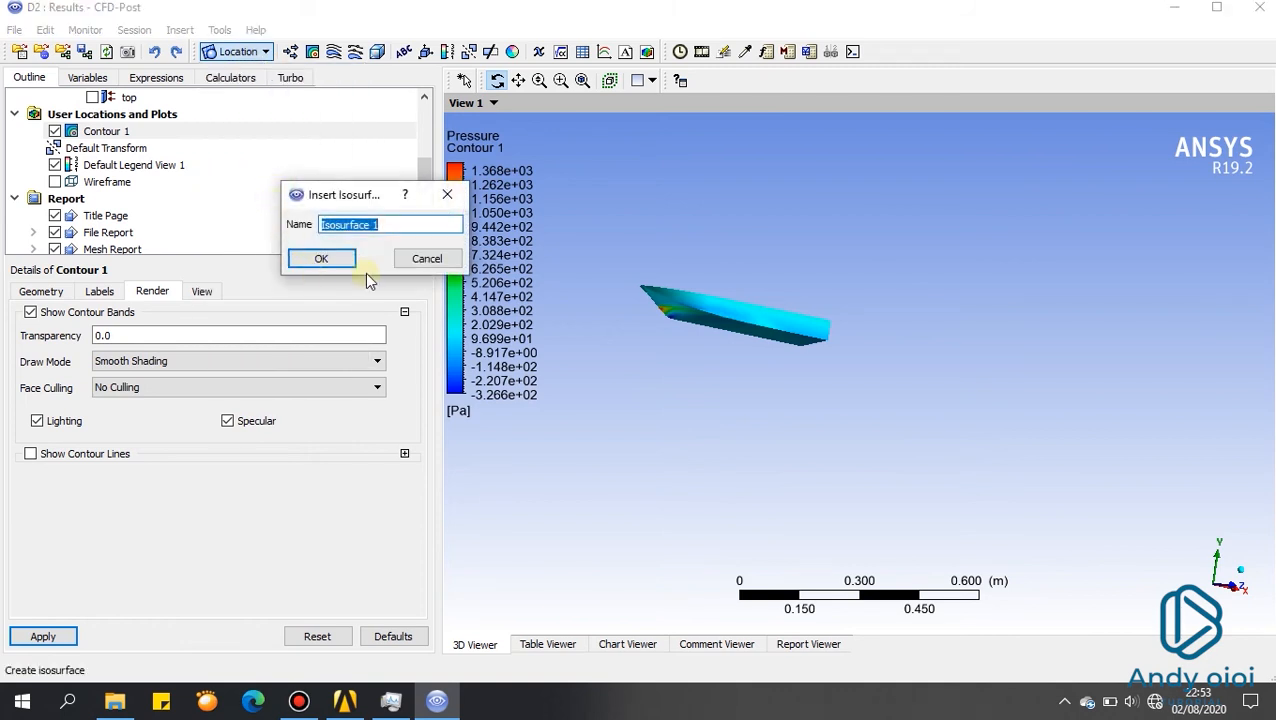
click(342, 258)
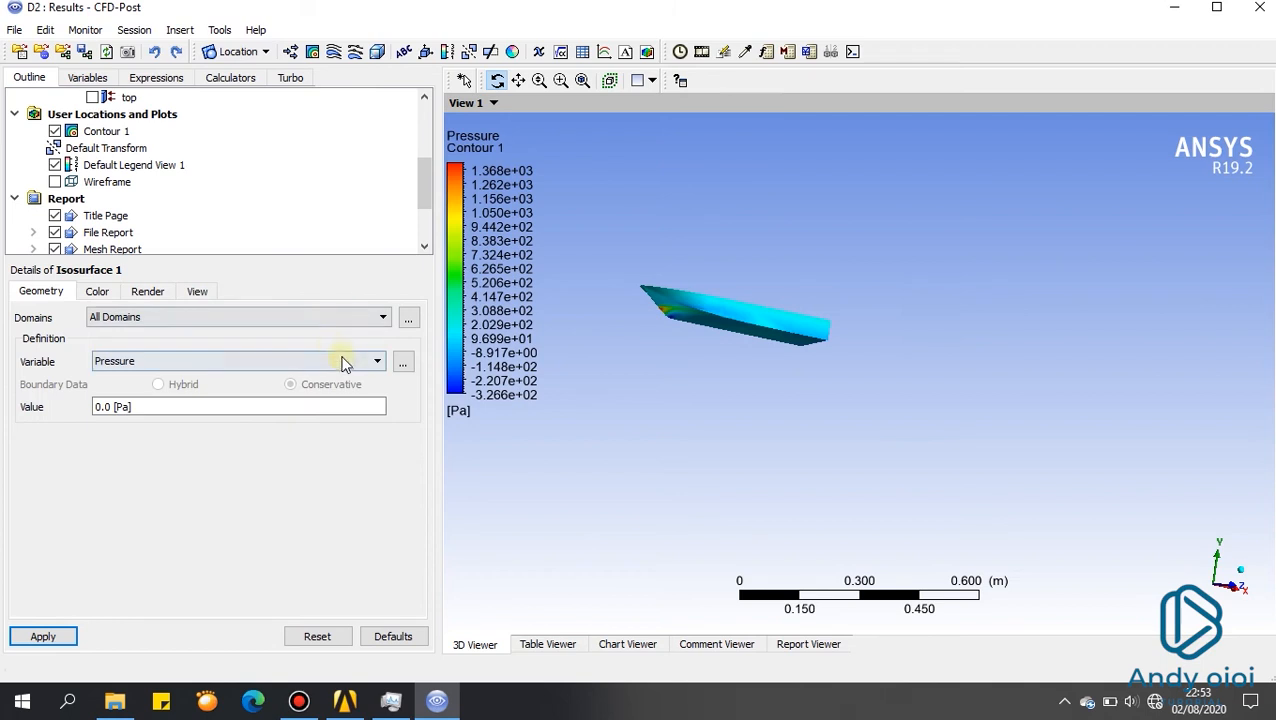
Step: Try Phase 2.Density as the isosurface variable and apply it
click(364, 360)
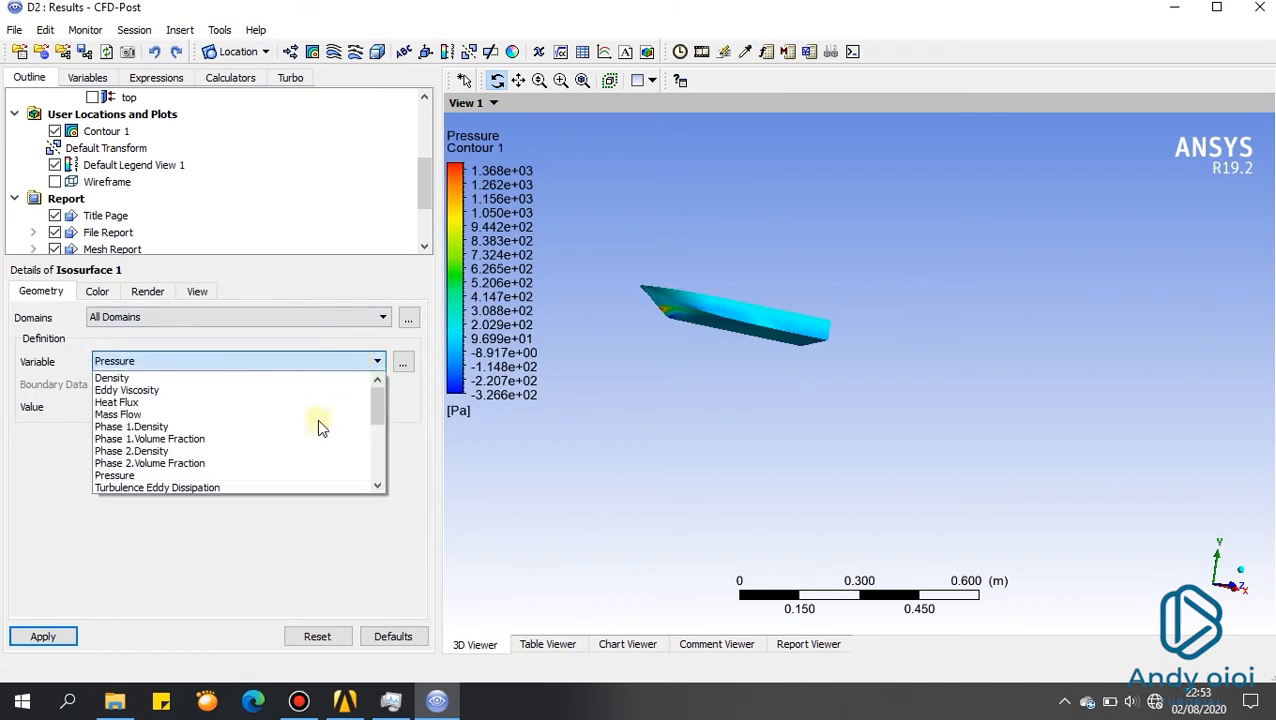
click(259, 450)
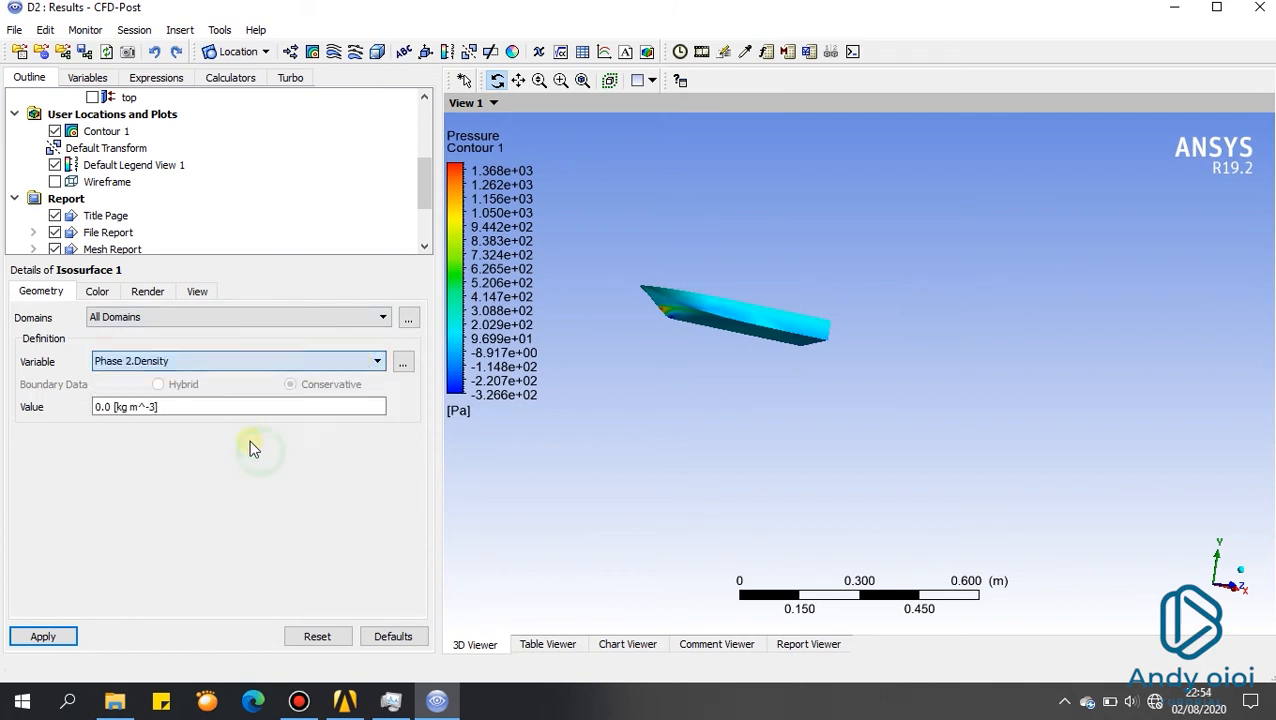
click(43, 638)
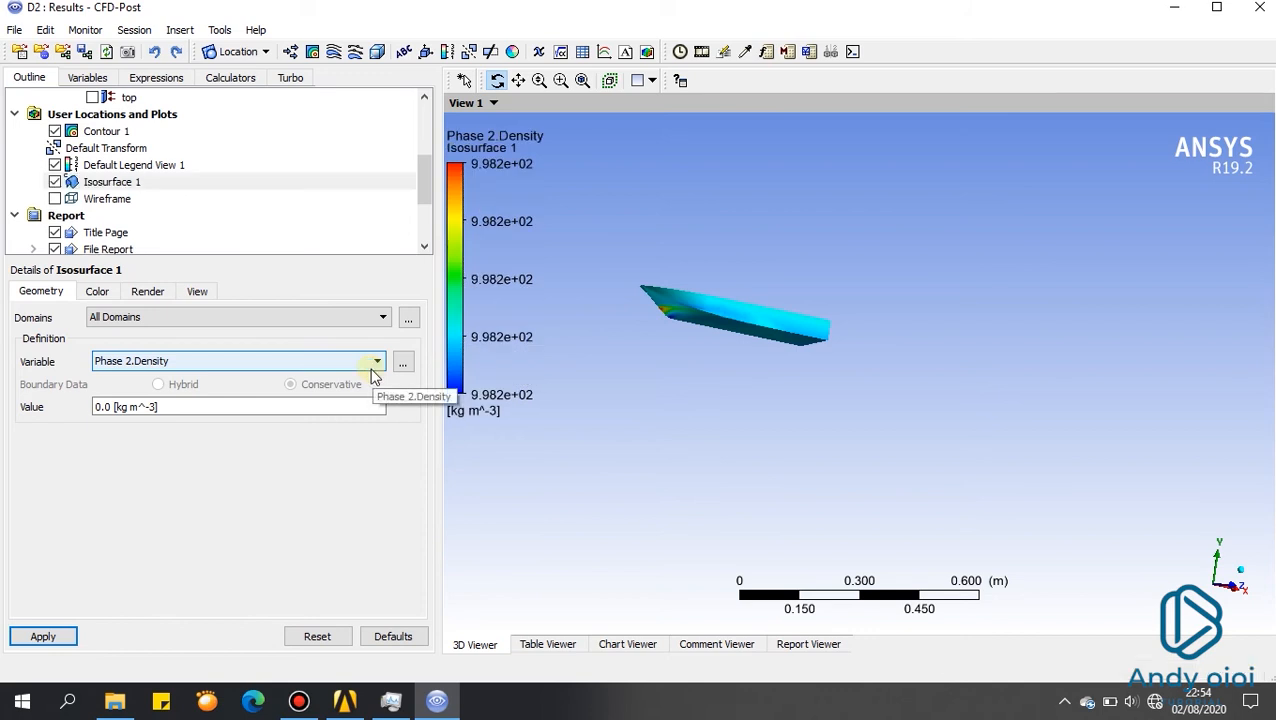
Step: Define the isosurface by Phase 2.Volume Fraction with a value of 0.5 and apply it
click(378, 362)
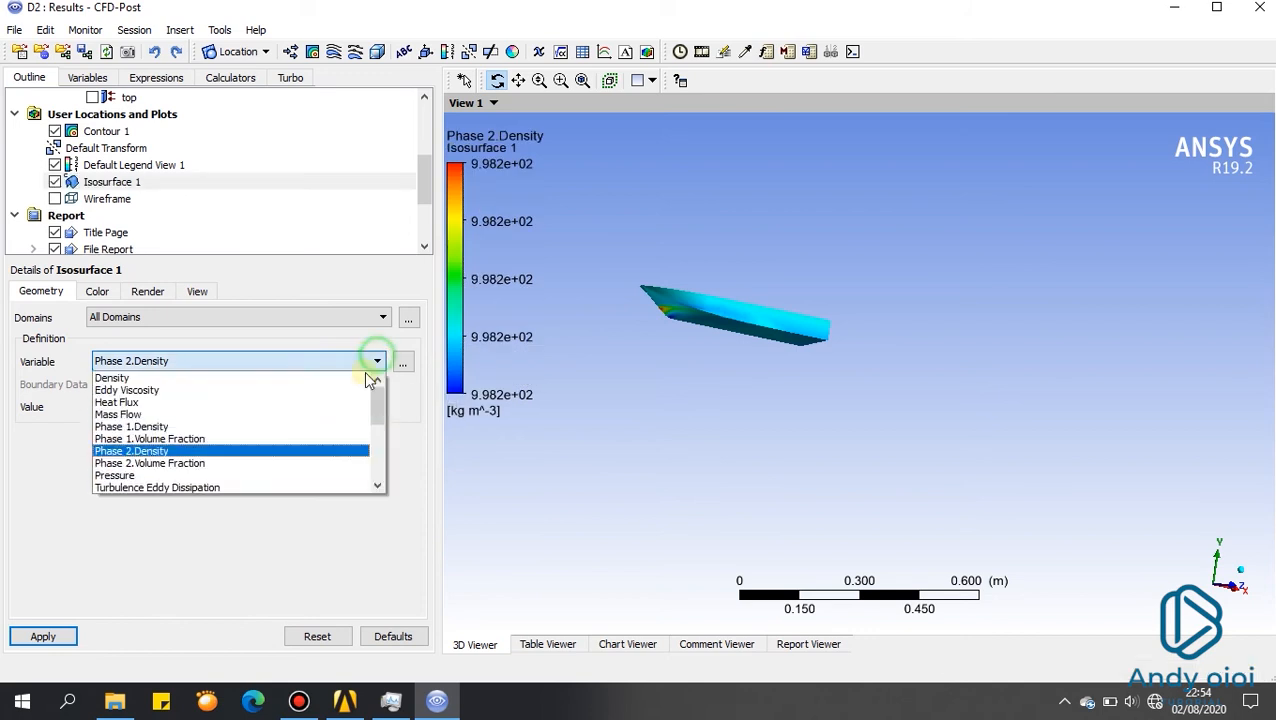
click(274, 464)
click(52, 630)
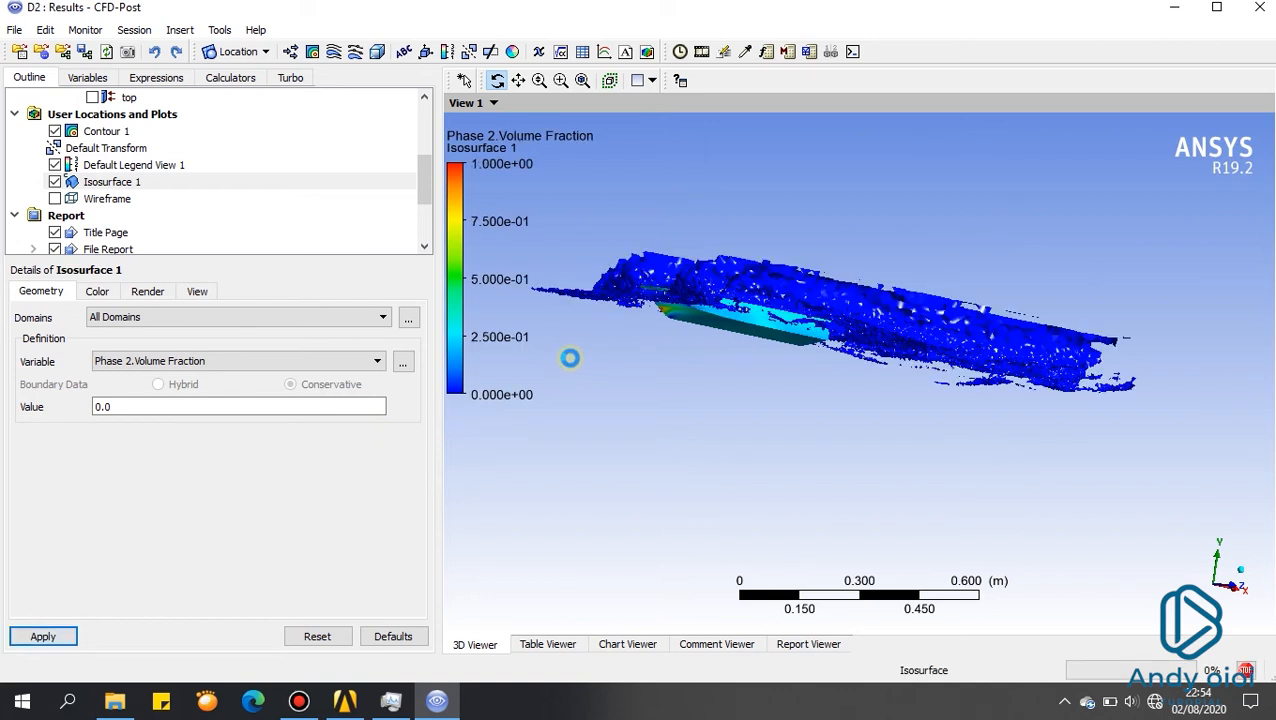
drag(884, 381, 862, 421)
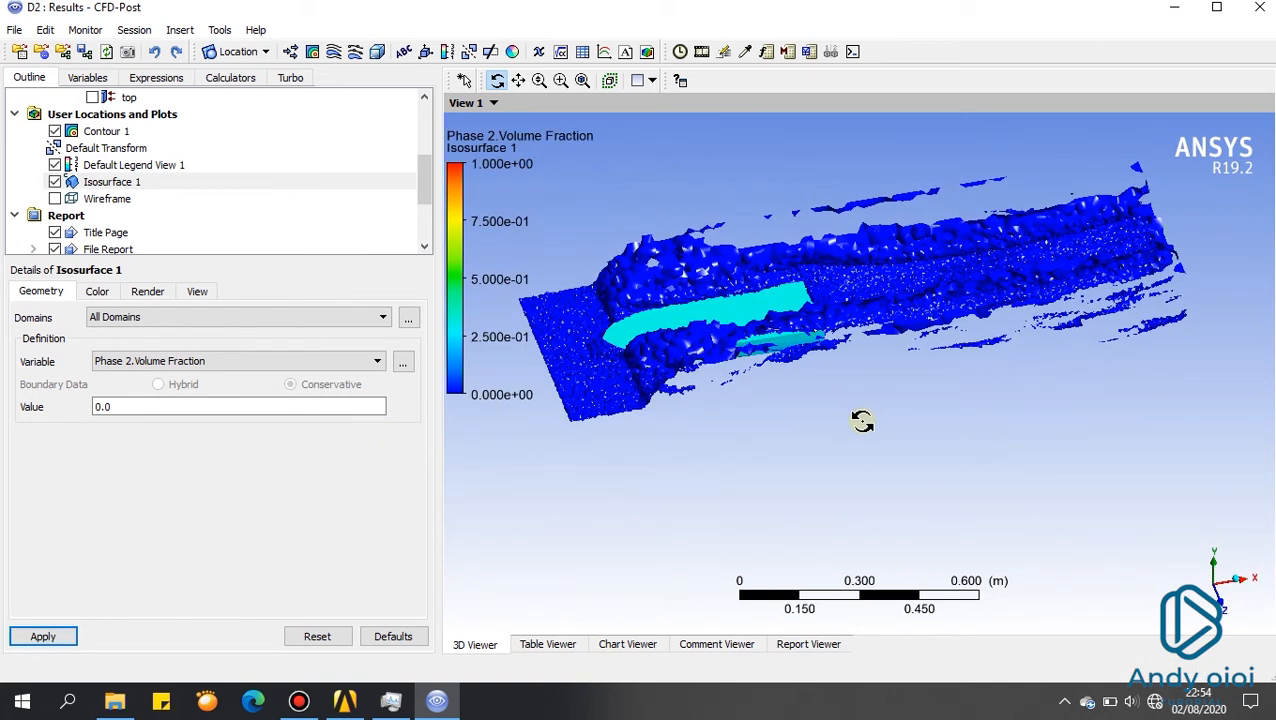
click(236, 412)
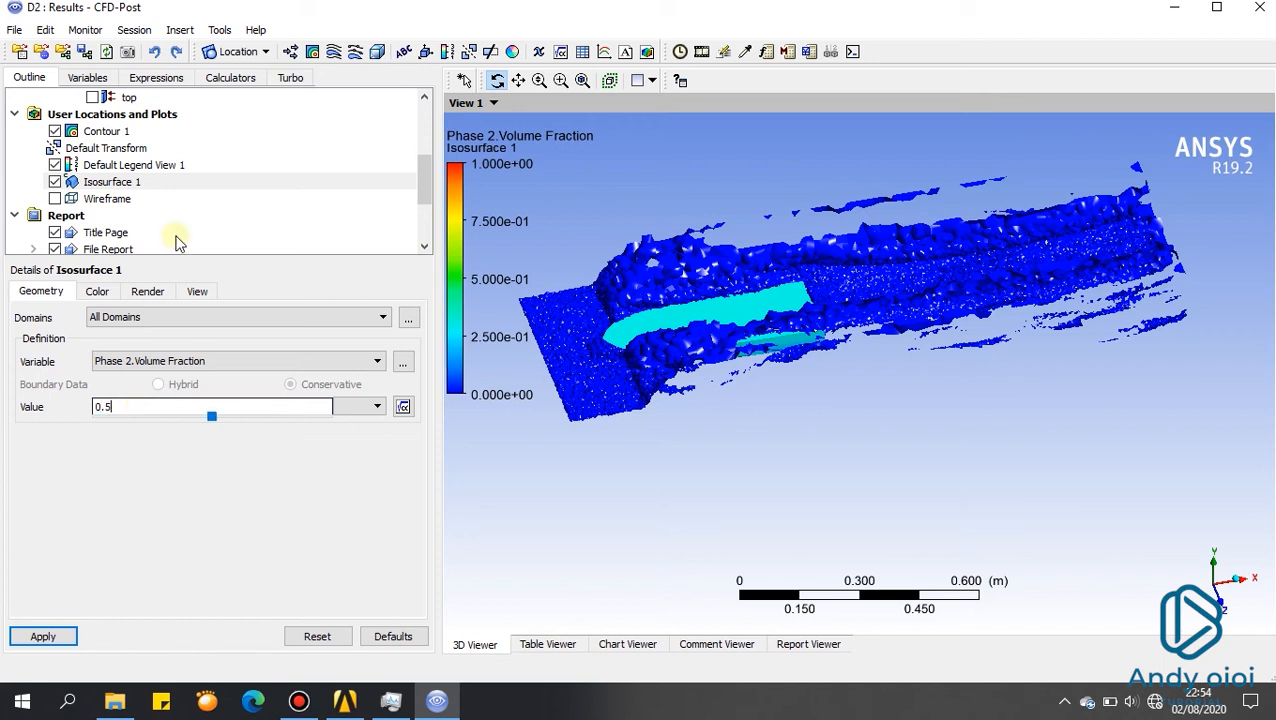
click(43, 636)
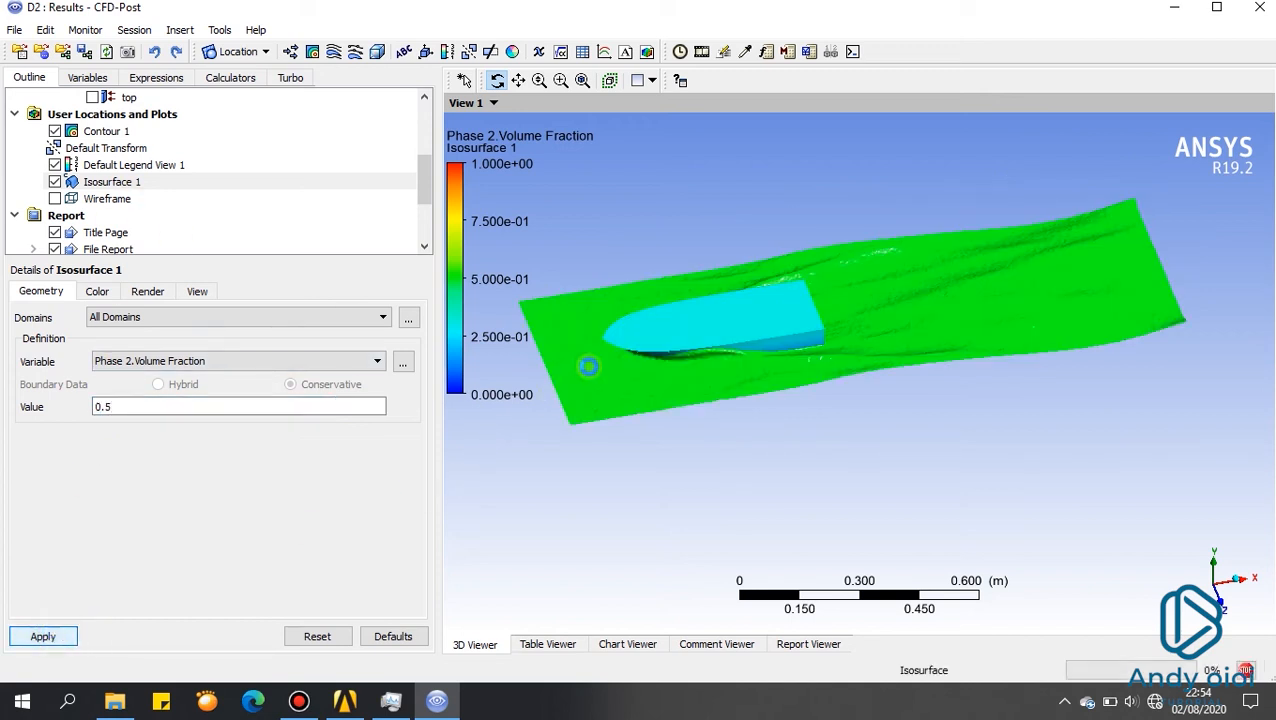
Step: Examine the water surface around the hull and the pressure contour at the bow from several close angles
drag(715, 367, 850, 303)
scroll(832, 325, up, 6)
middle_drag(850, 303, 1124, 194)
scroll(775, 245, up, 4)
scroll(795, 288, down, 4)
drag(810, 273, 883, 410)
scroll(849, 458, up, 2)
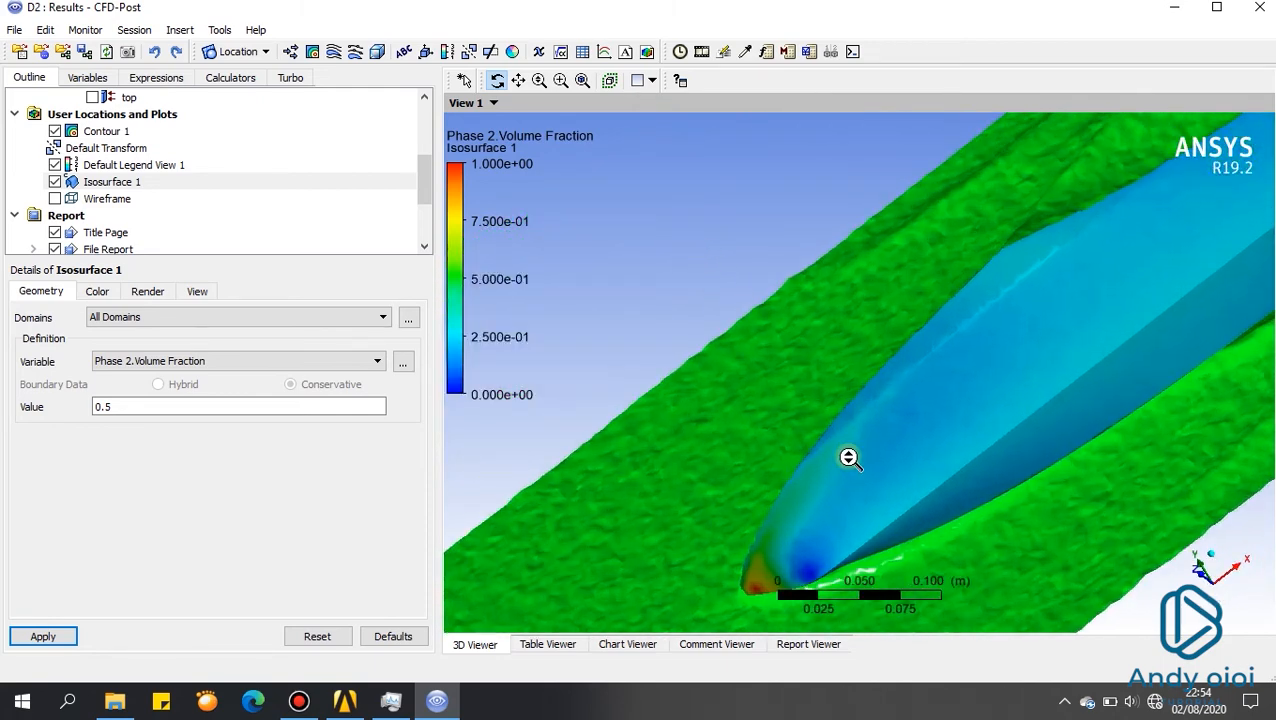
scroll(849, 458, up, 3)
ctrl+middle_drag(843, 487, 945, 171)
scroll(768, 448, up, 4)
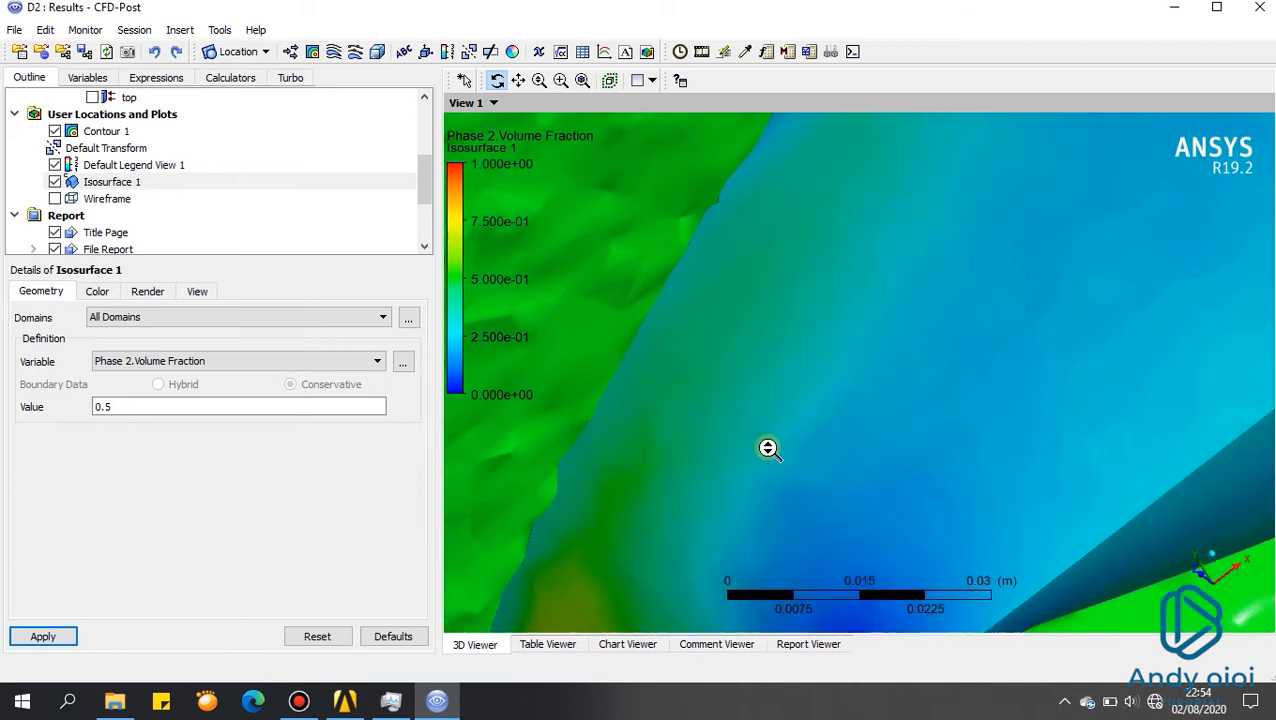
drag(834, 350, 368, 340)
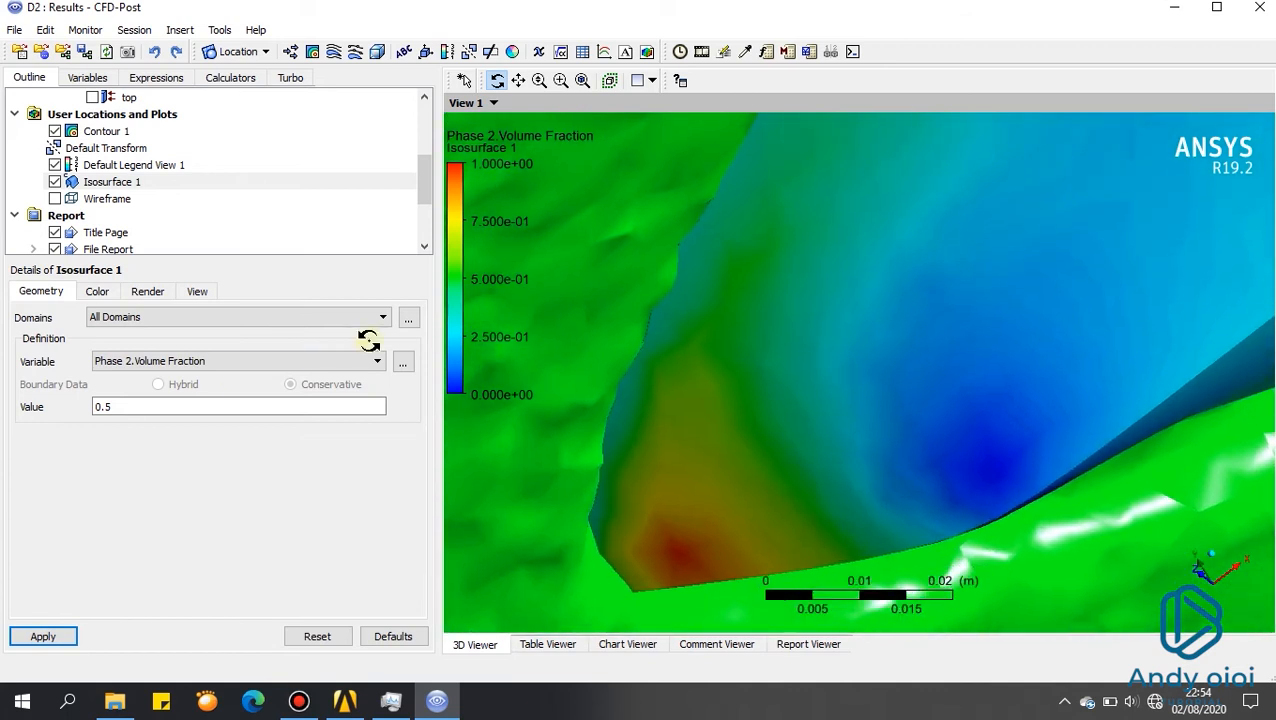
Step: Set the isosurface's Phase 2.Volume Fraction value to 0.8 and apply it to the water surface
click(138, 406)
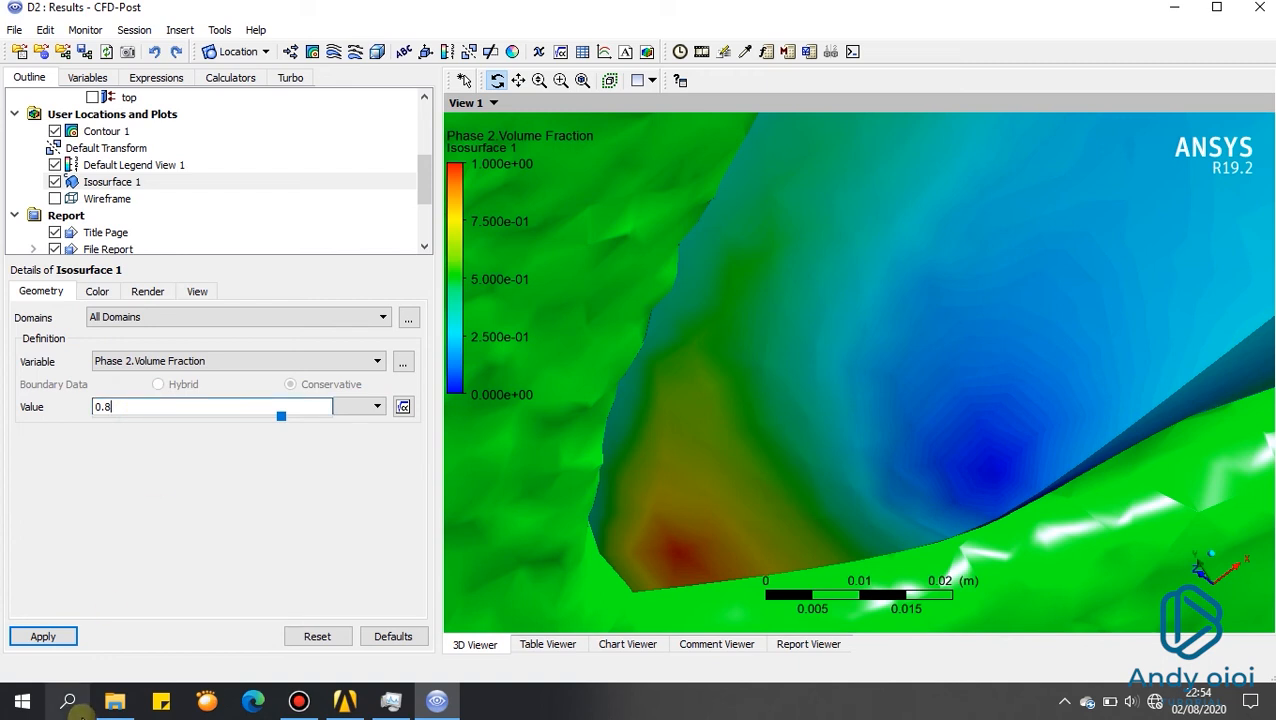
click(57, 636)
scroll(769, 500, down, 3)
scroll(768, 485, up, 2)
scroll(765, 512, down, 5)
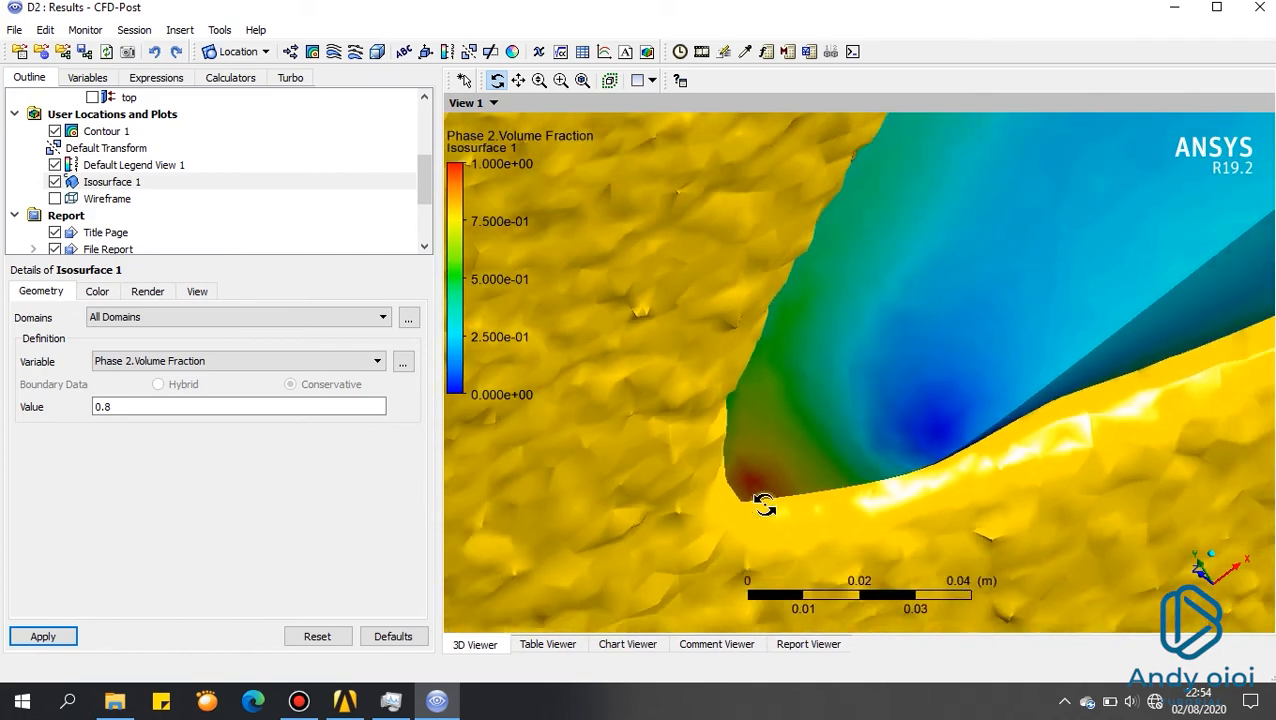
drag(838, 390, 1048, 398)
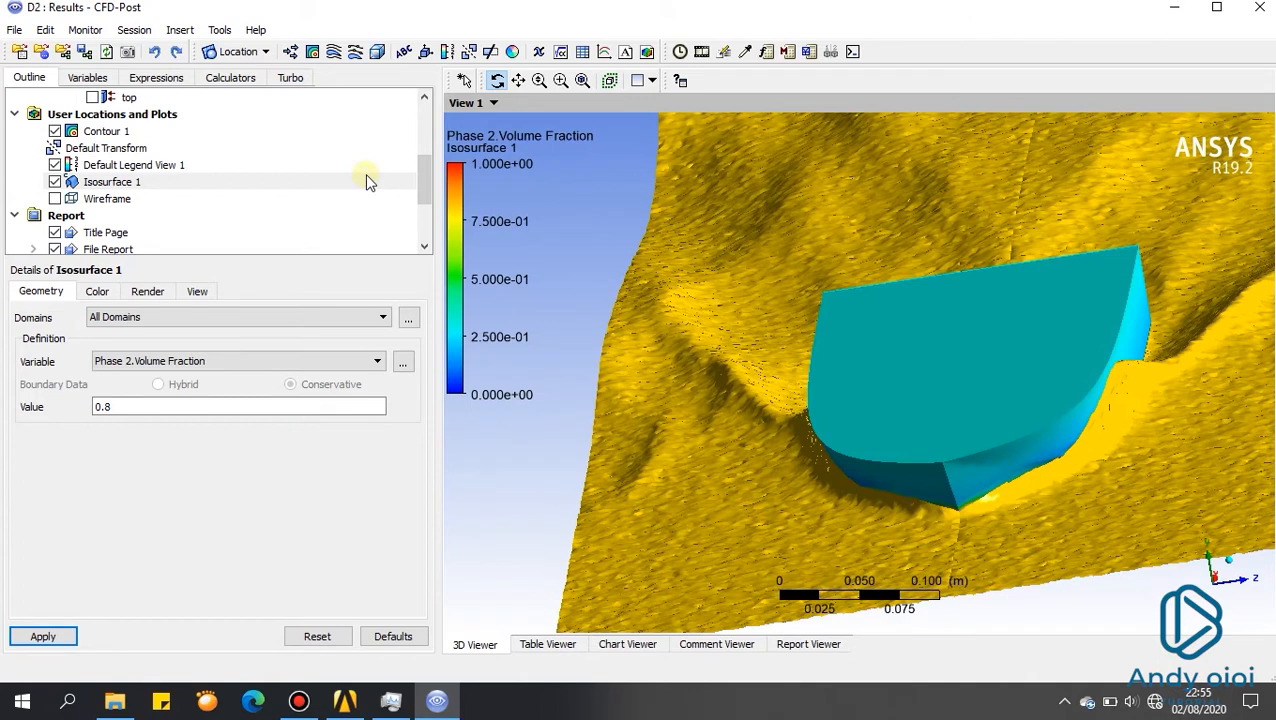
click(230, 79)
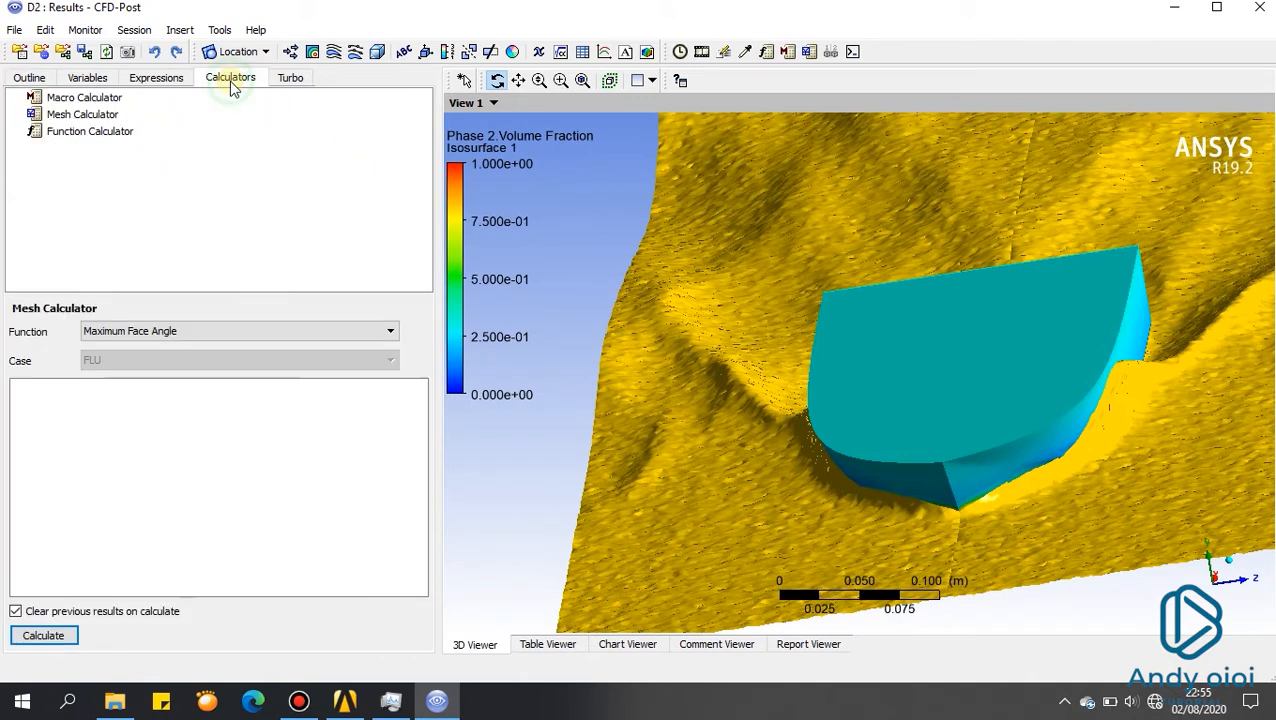
click(30, 82)
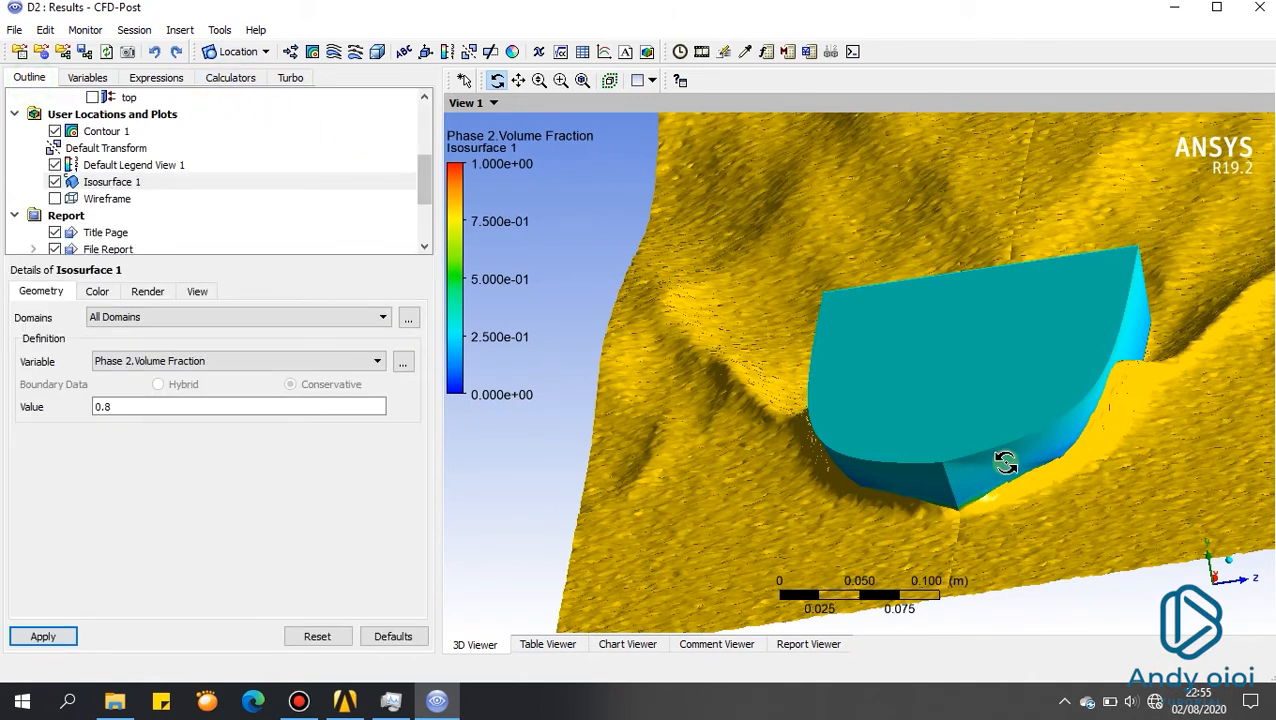
drag(1102, 353, 781, 252)
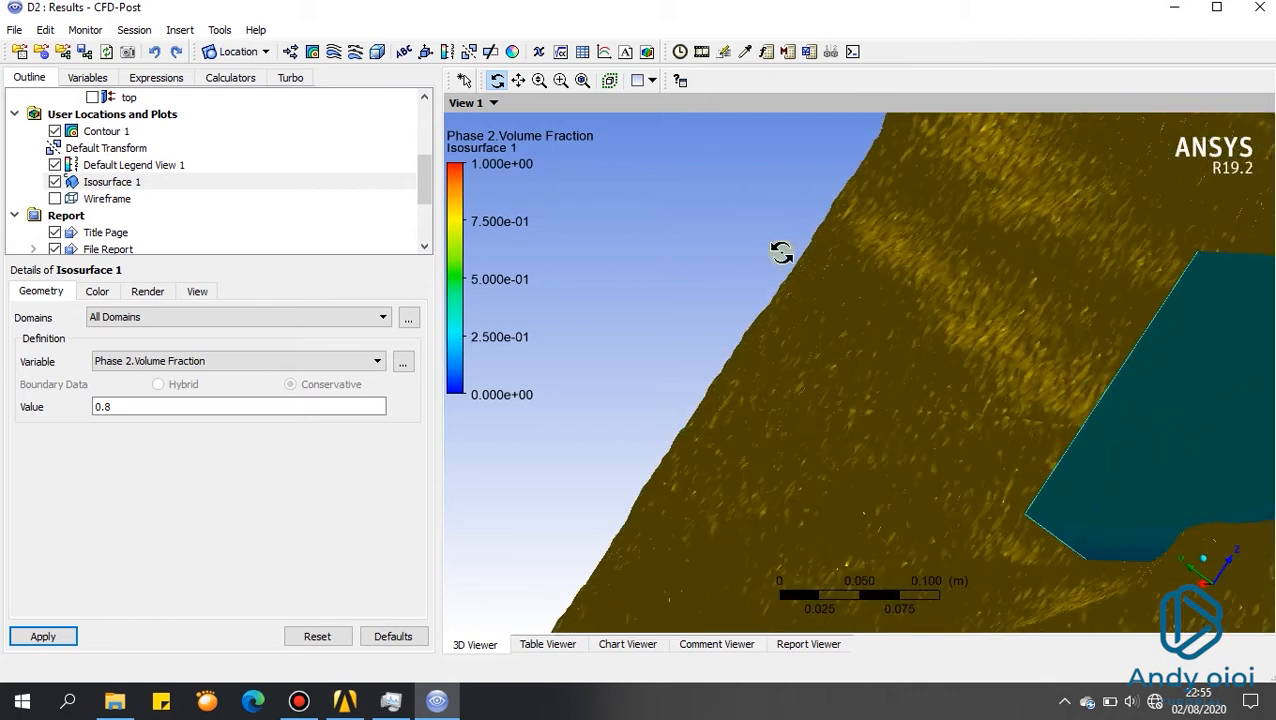
Step: Calculate the force on kapal in the global X direction for all fluids with the Function Calculator, showing the equivalent expression
click(228, 78)
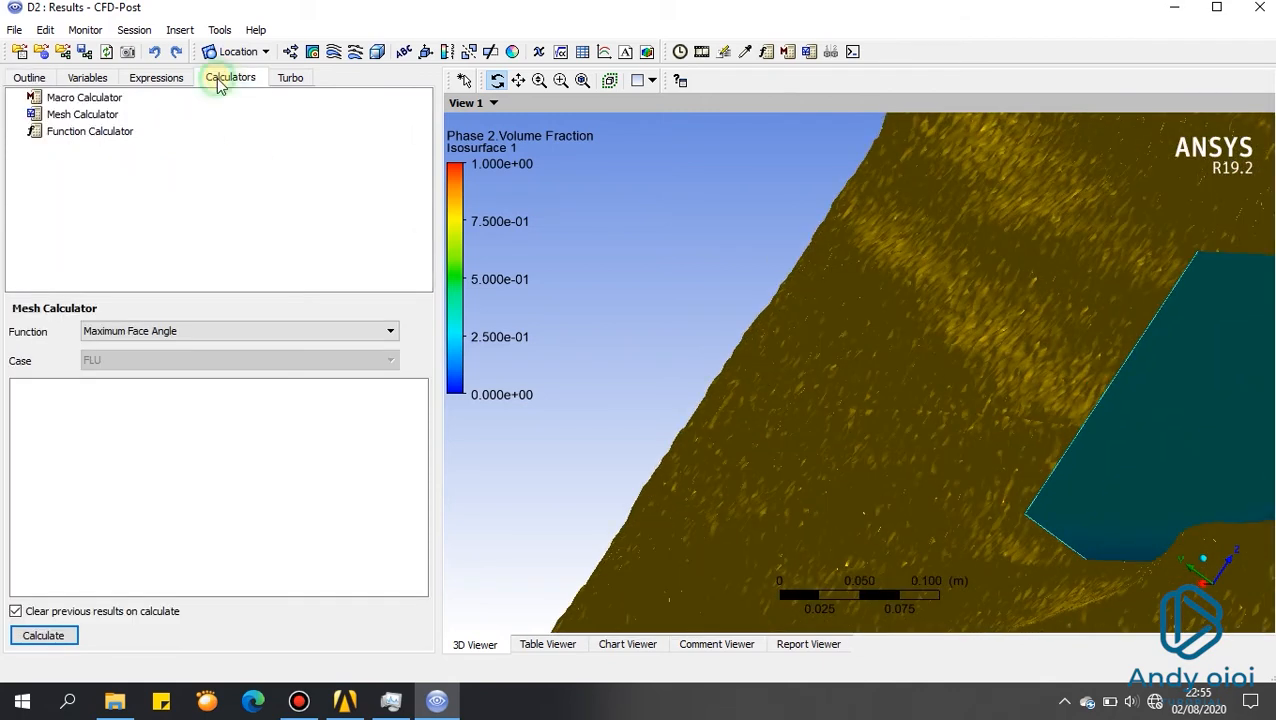
click(99, 133)
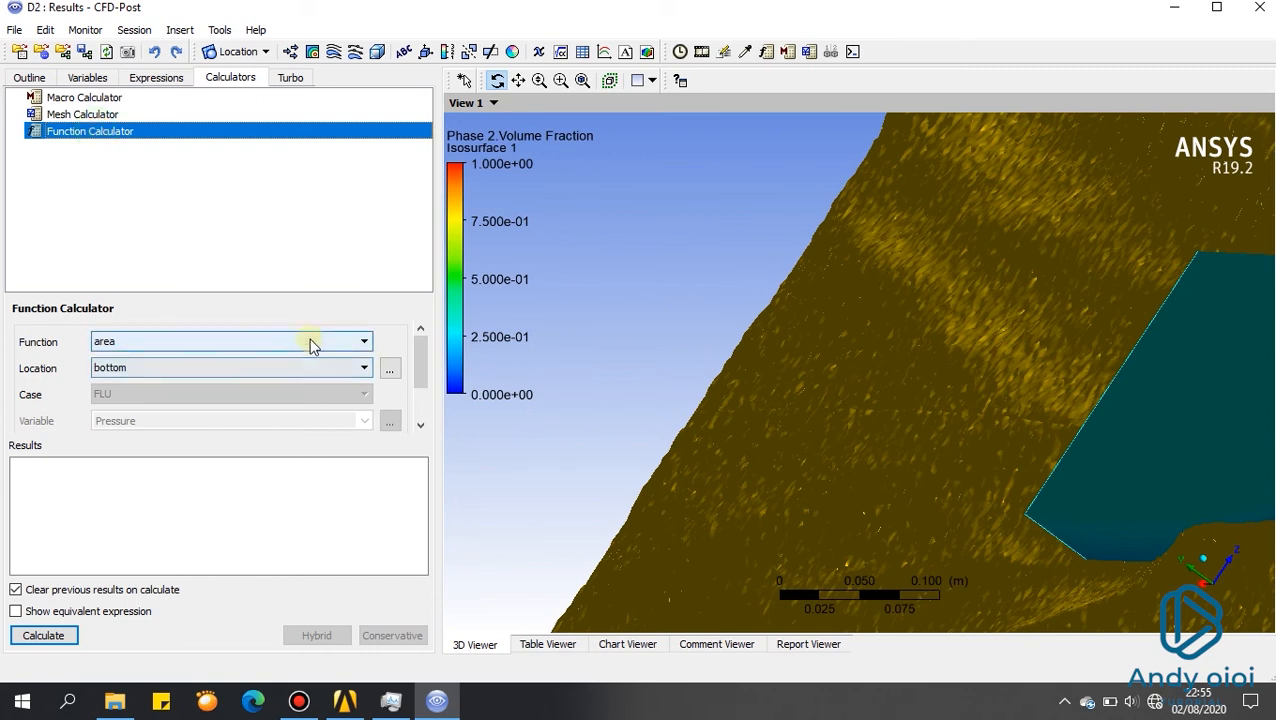
click(362, 343)
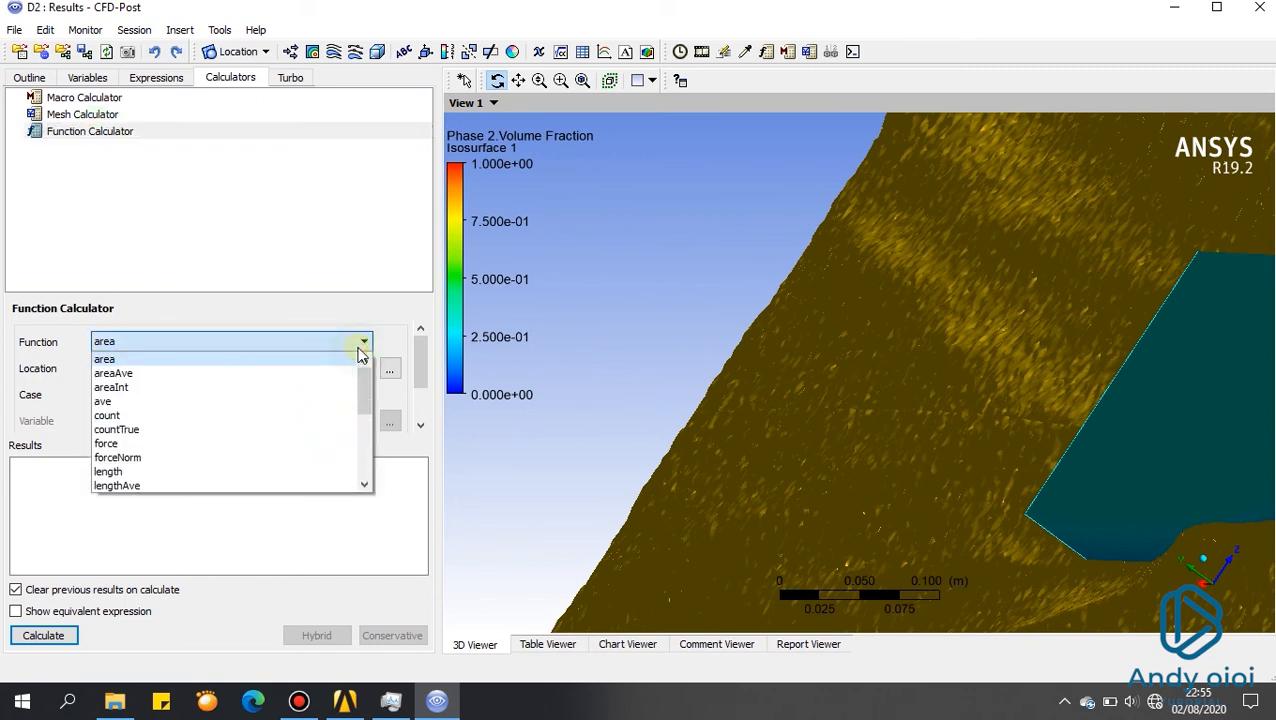
click(247, 452)
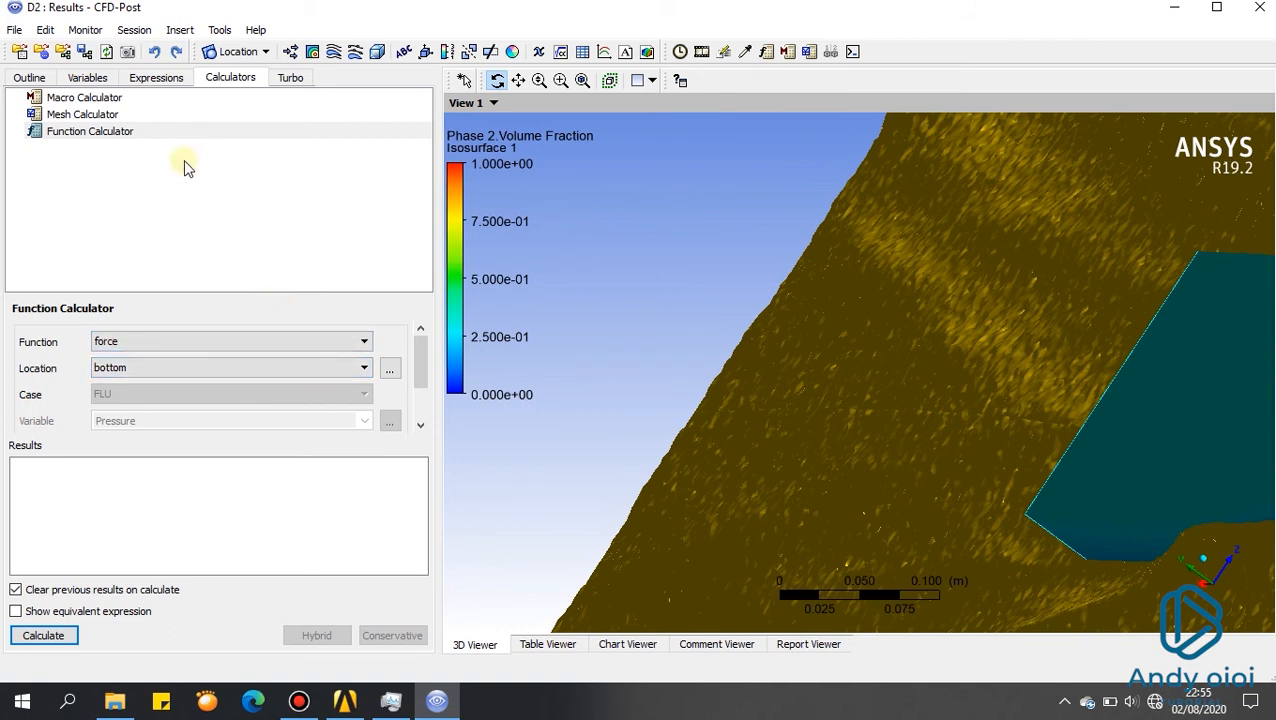
click(306, 369)
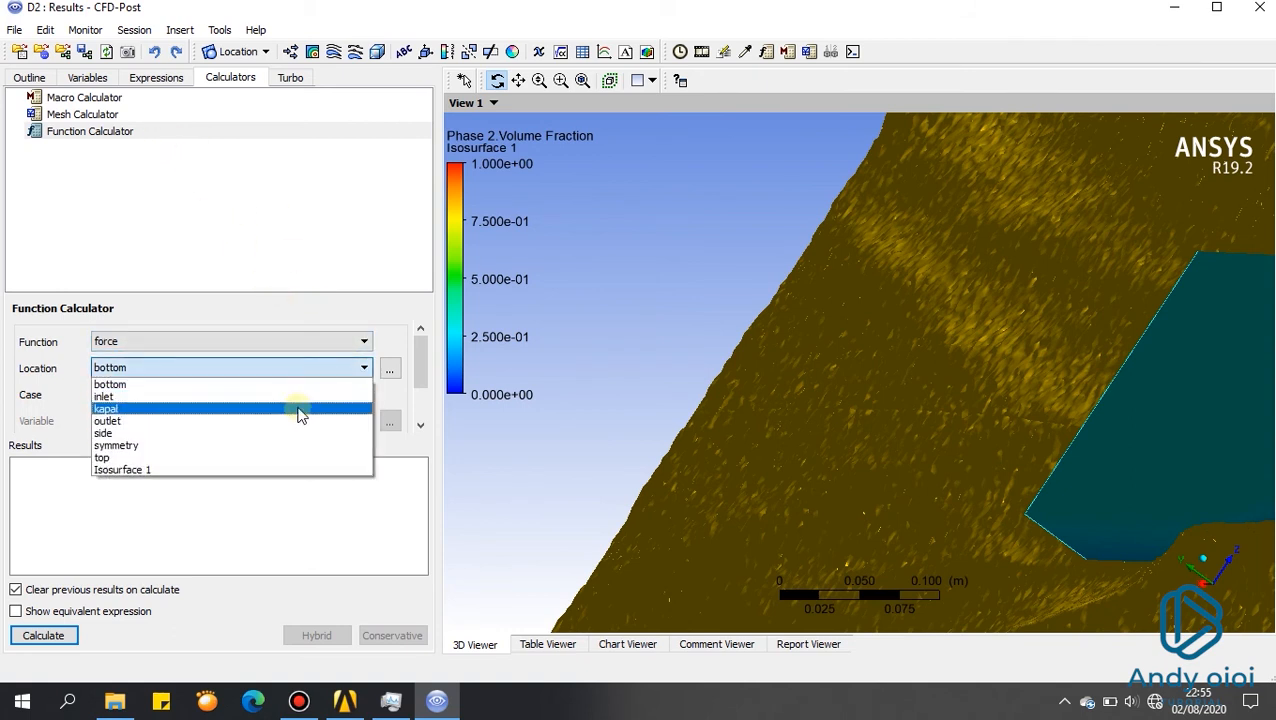
click(288, 408)
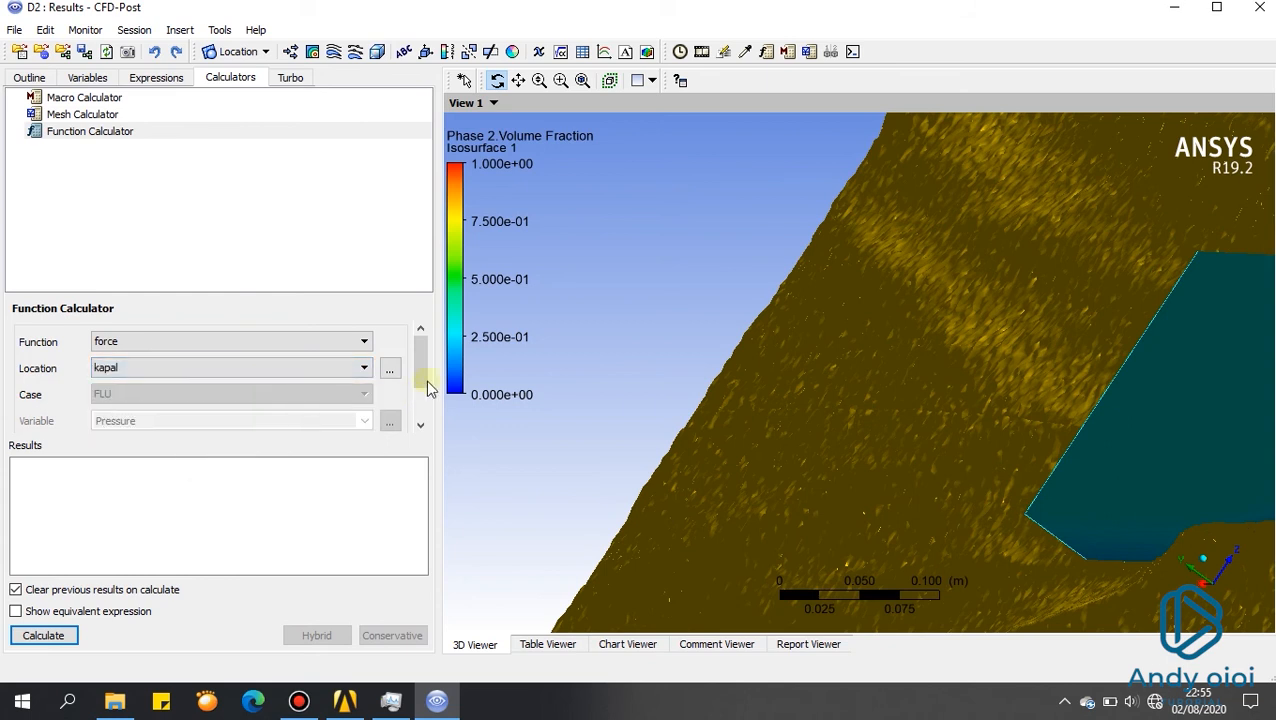
drag(421, 372, 418, 417)
scroll(1030, 465, down, 5)
drag(1027, 447, 897, 527)
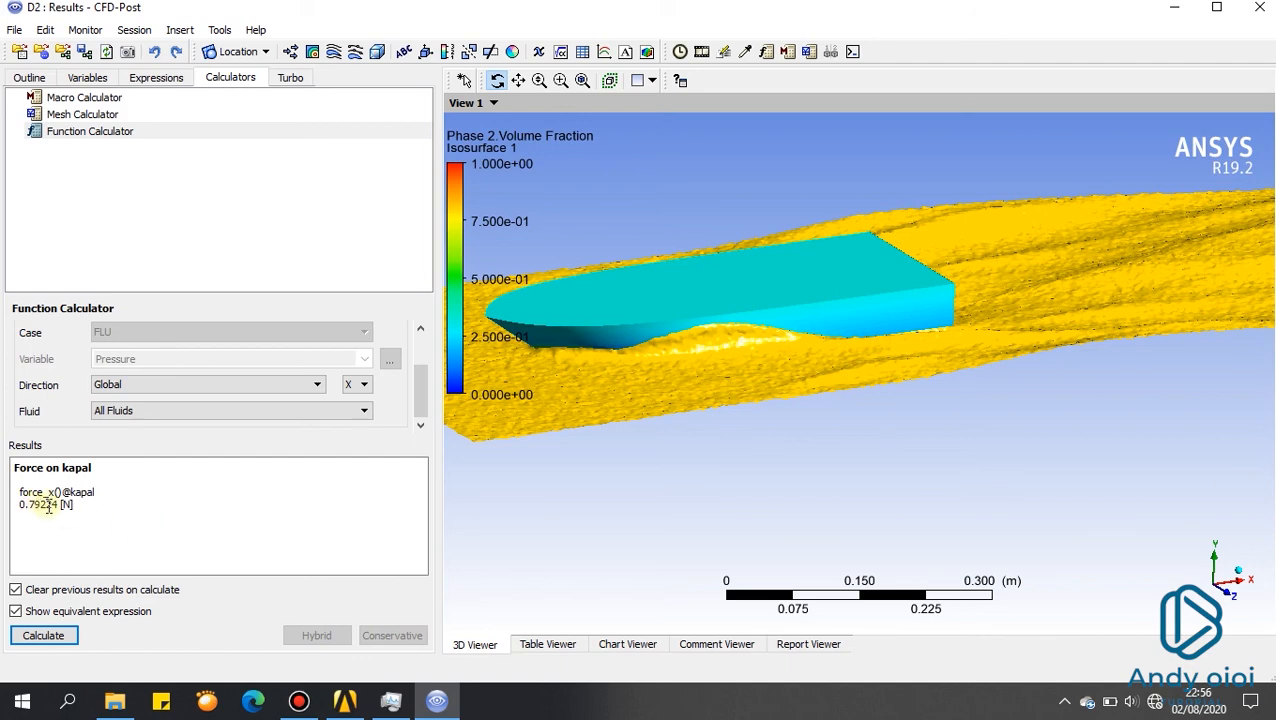
drag(690, 341, 784, 438)
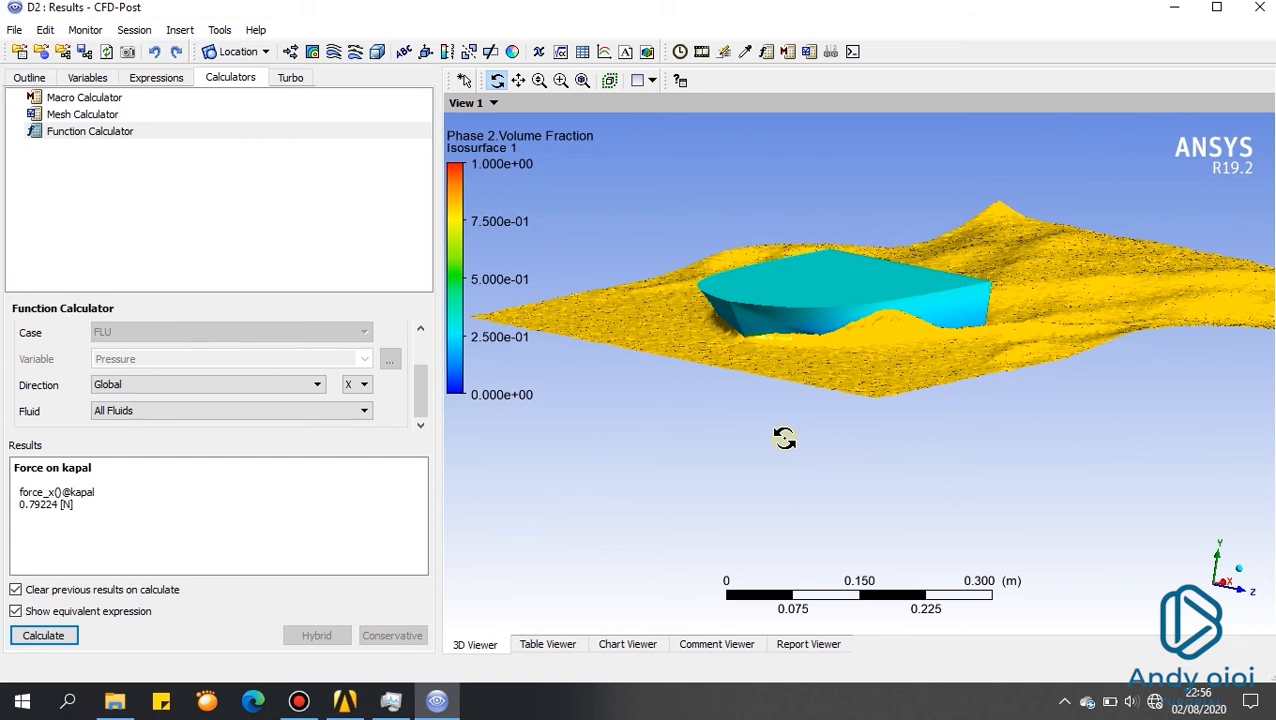
drag(733, 457, 822, 461)
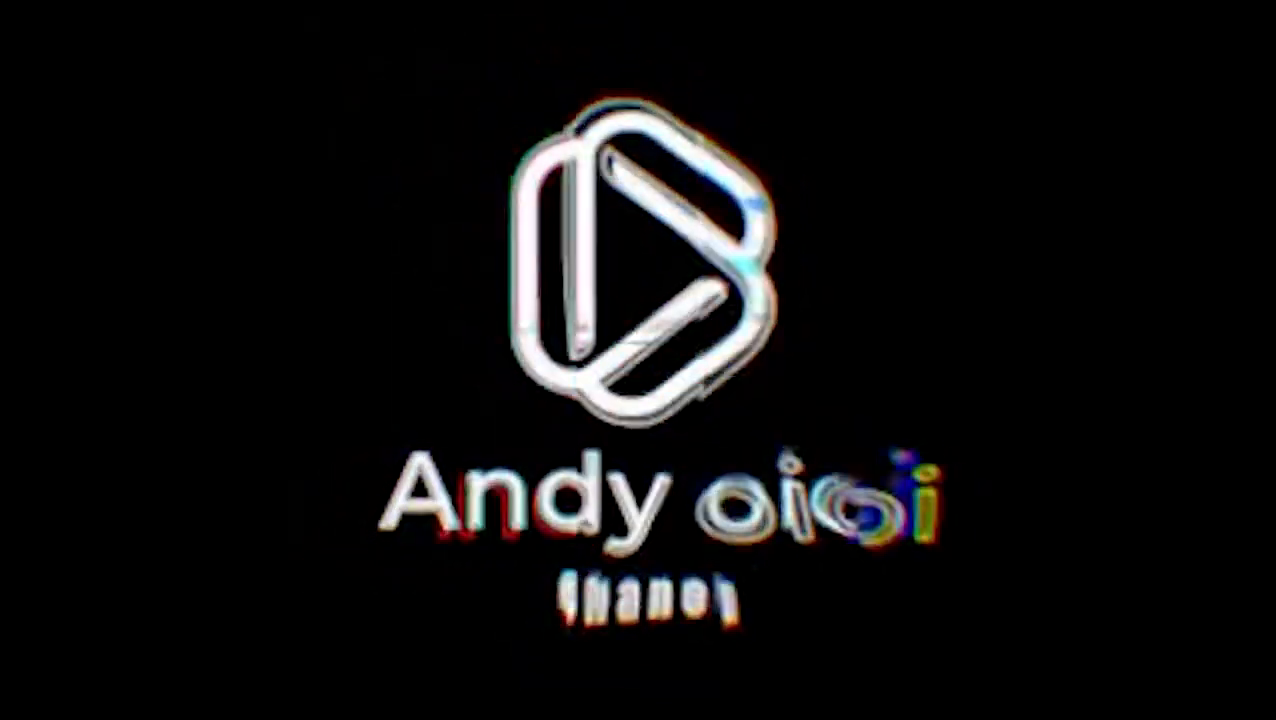